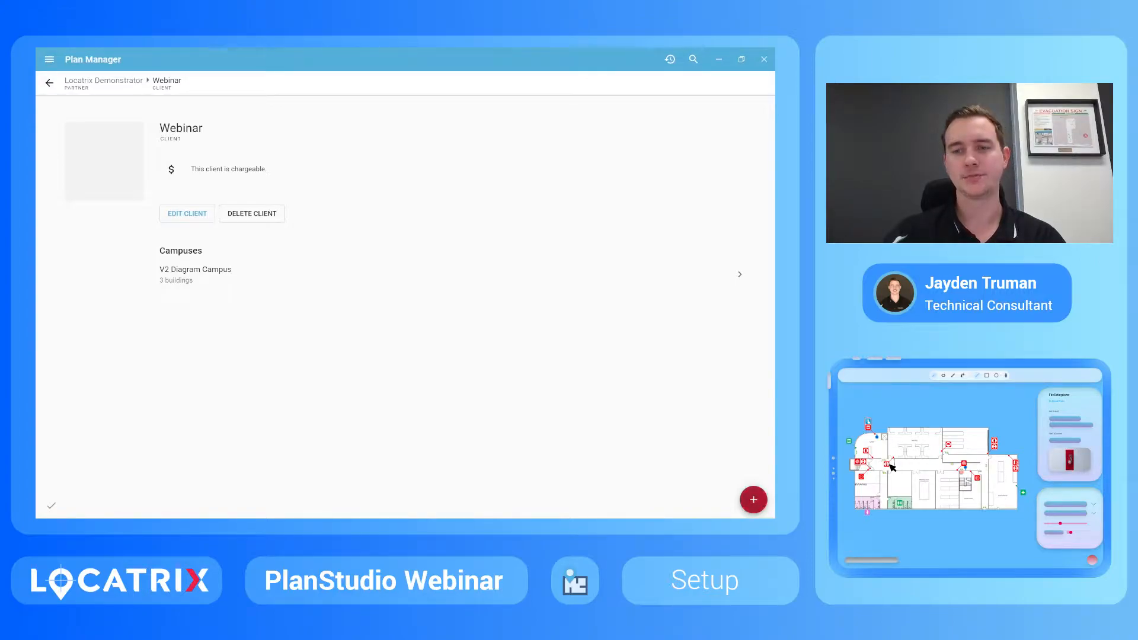
Step: Start a new campus for the Webinar client and name it "Demo Campus"
left_click(753, 499)
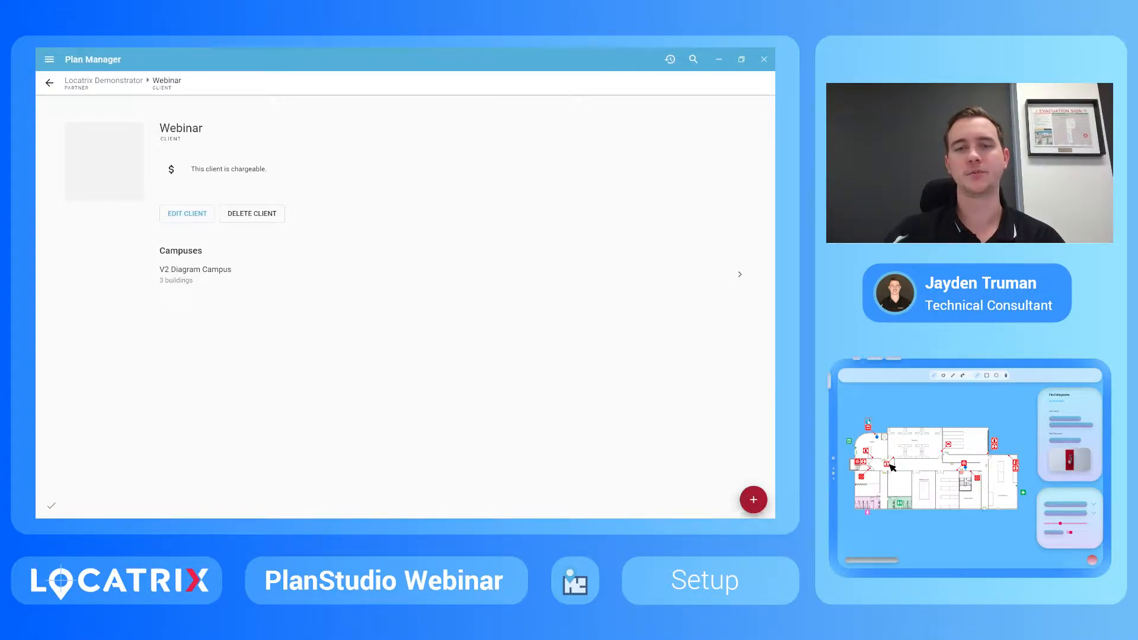
left_click(177, 130)
key("BackSpace")
key("BackSpace")
key("BackSpace")
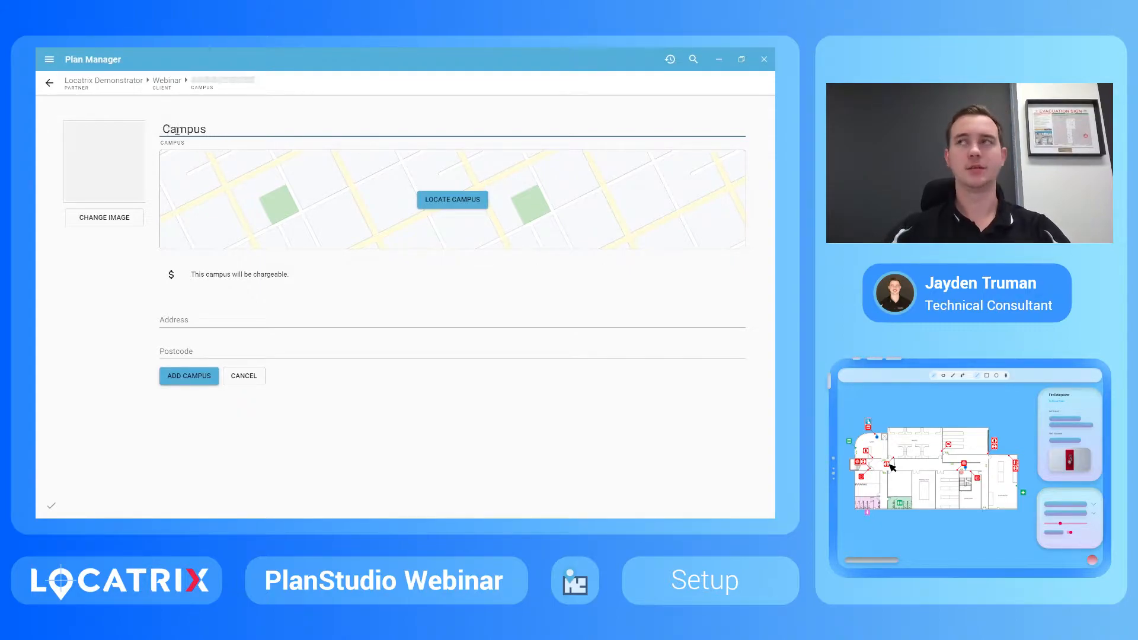
type("Demo")
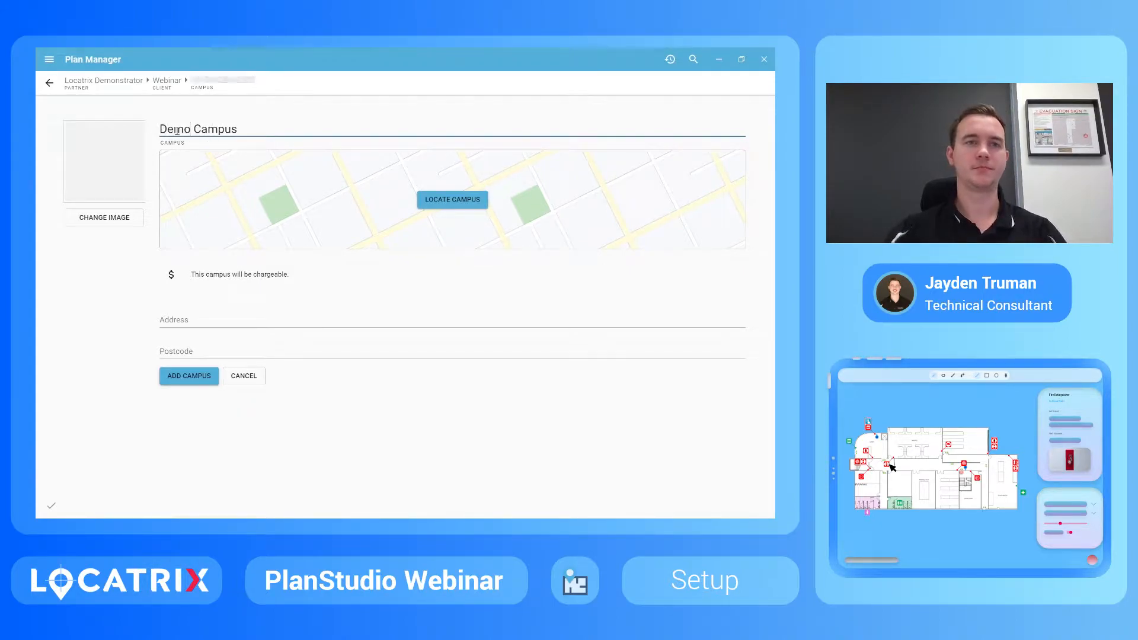
Step: Locate the campus on the map by searching for its street address and choosing the matching suggestion
left_click(427, 202)
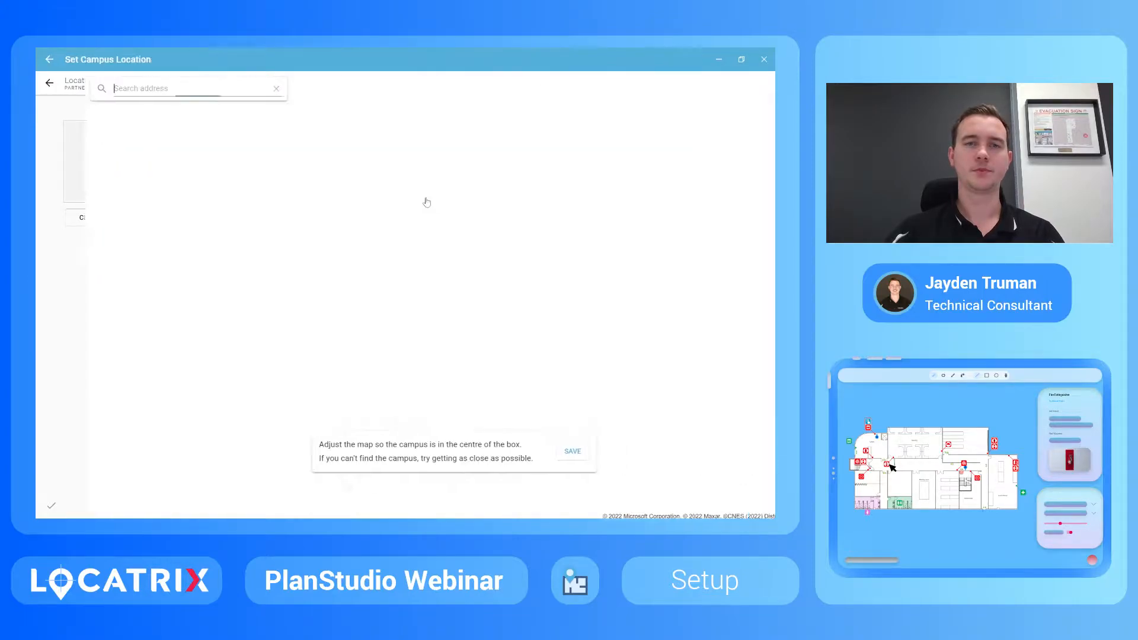
left_click(147, 91)
type("39")
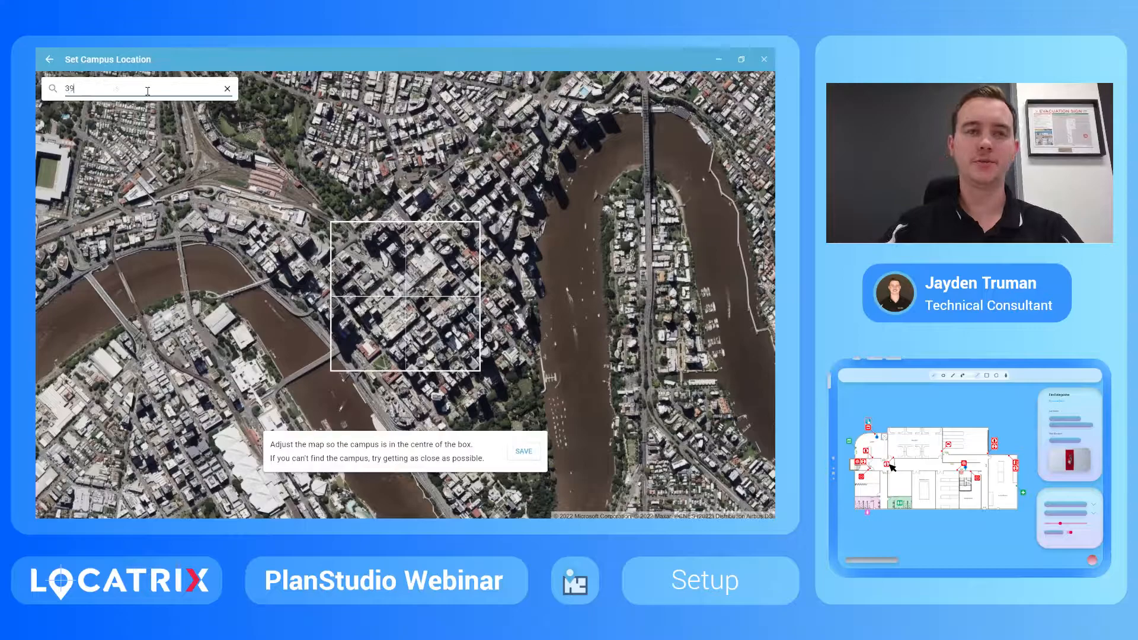
type("08 p")
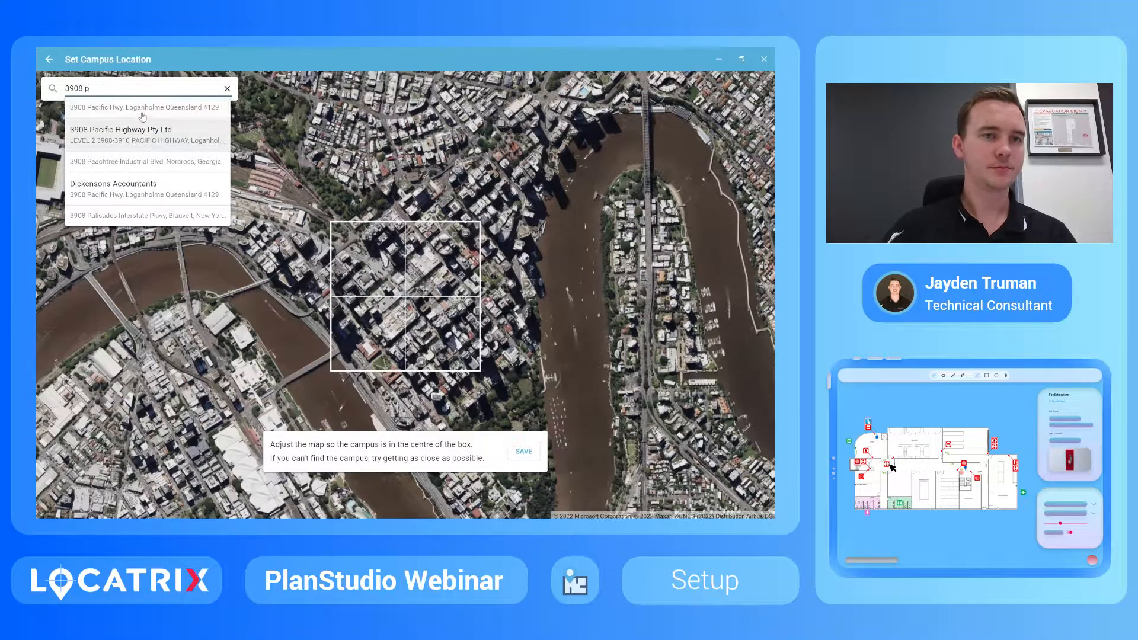
left_click(140, 109)
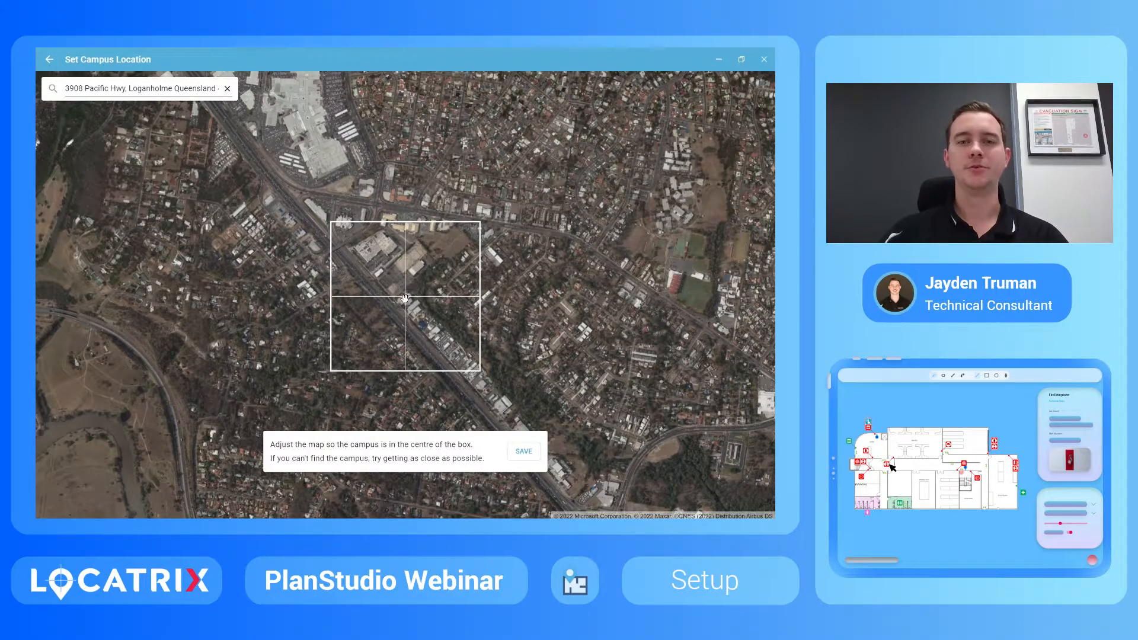
Step: Save the map location with the campus building centred in the box and add the campus
scroll(417, 298, "up", 1)
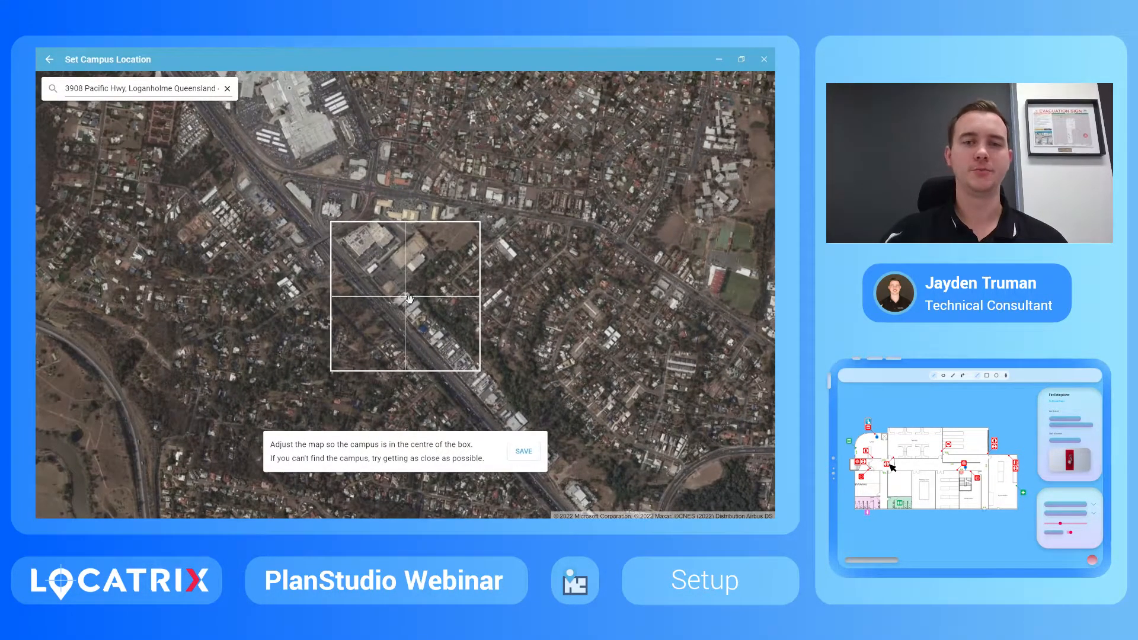
scroll(409, 296, "up", 3)
scroll(397, 294, "up", 3)
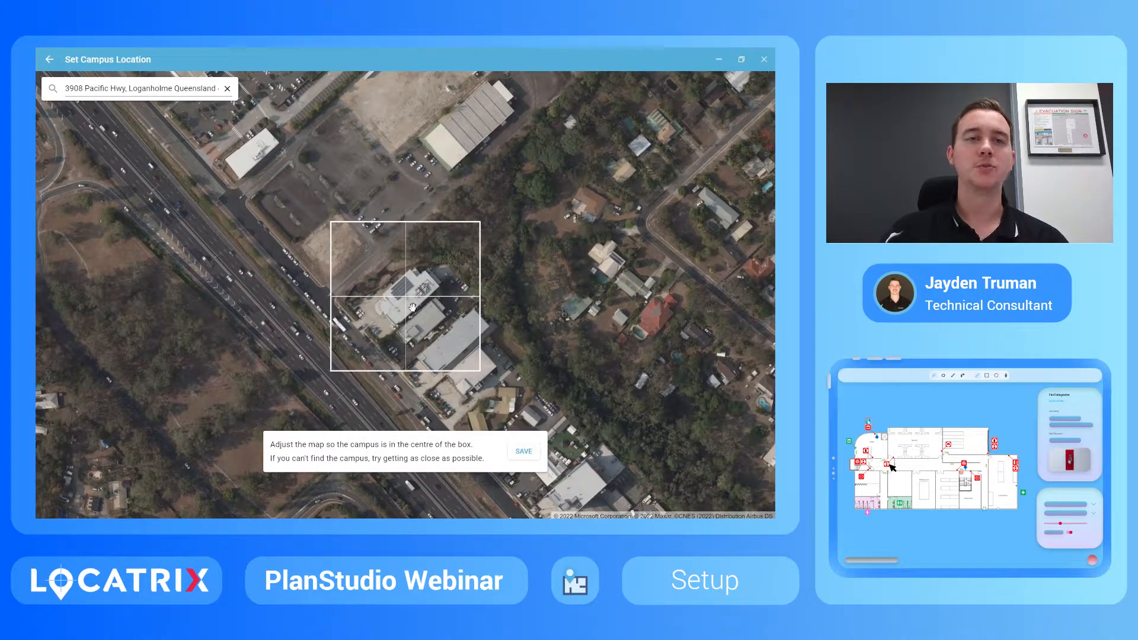
scroll(412, 306, "down", 1)
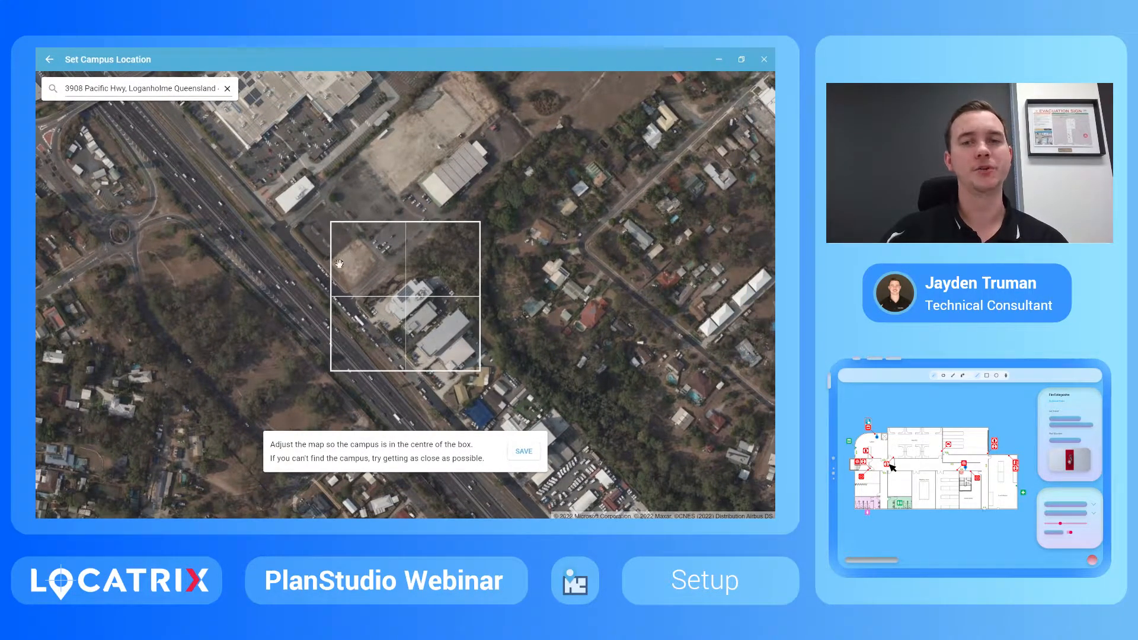
scroll(409, 298, "up", 1)
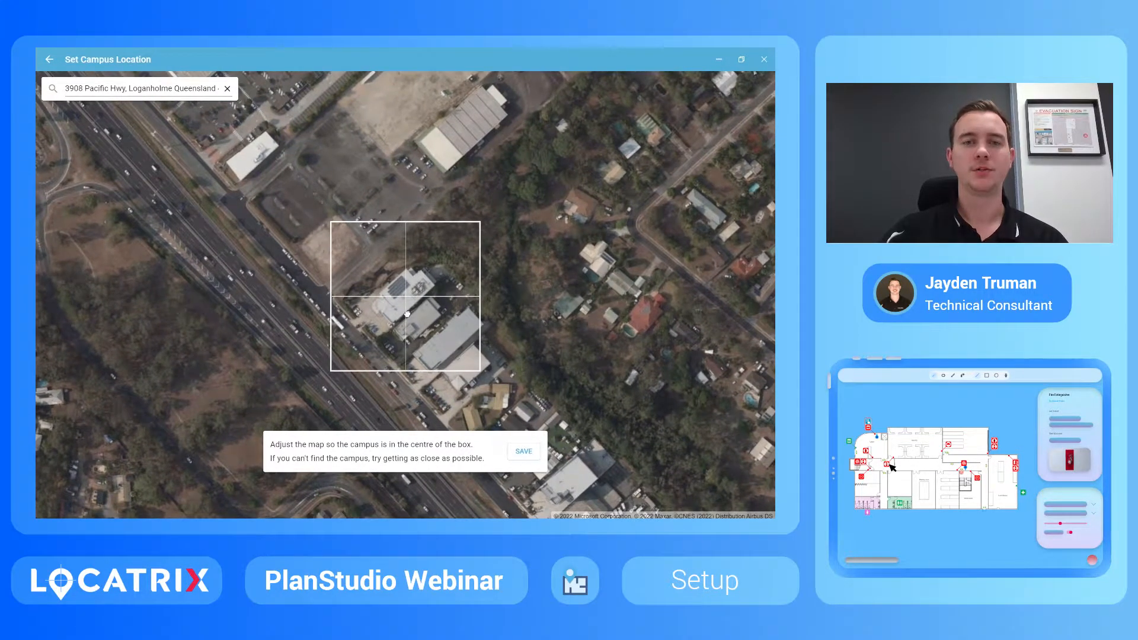
left_click(524, 453)
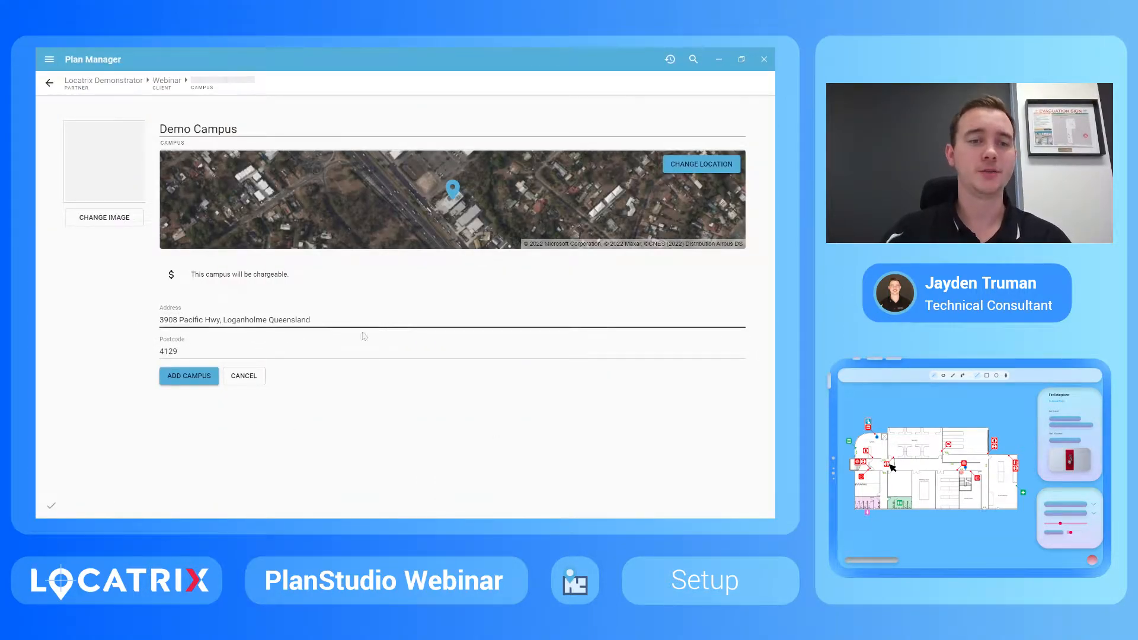
left_click(187, 377)
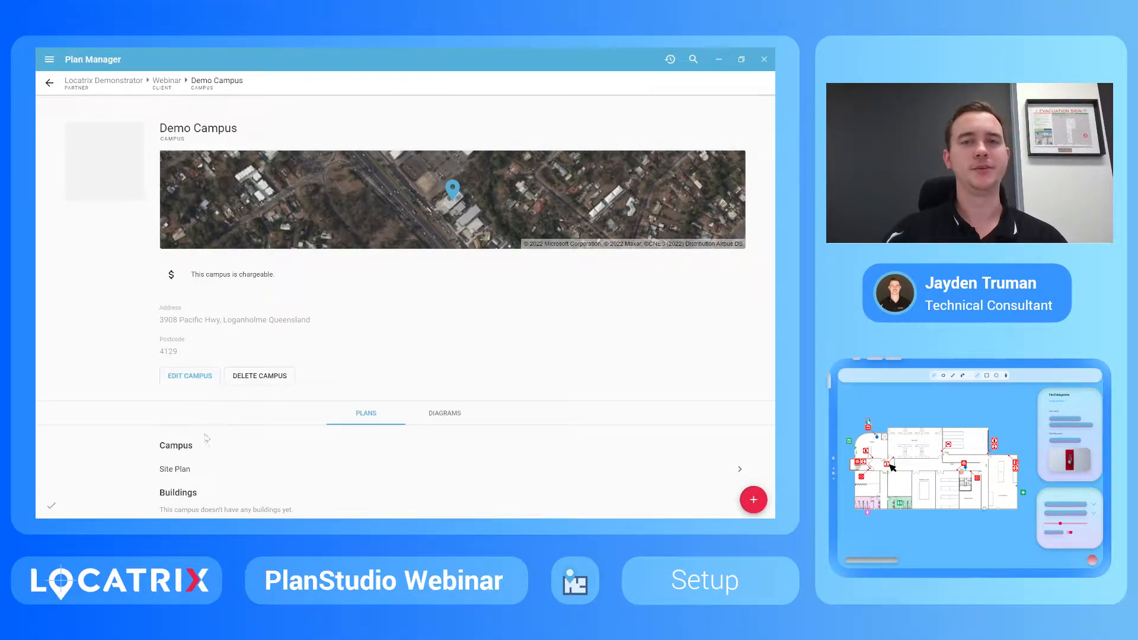
Step: Begin setting up Demo Campus's site plan with the satellite layer as background imagery
left_click(202, 469)
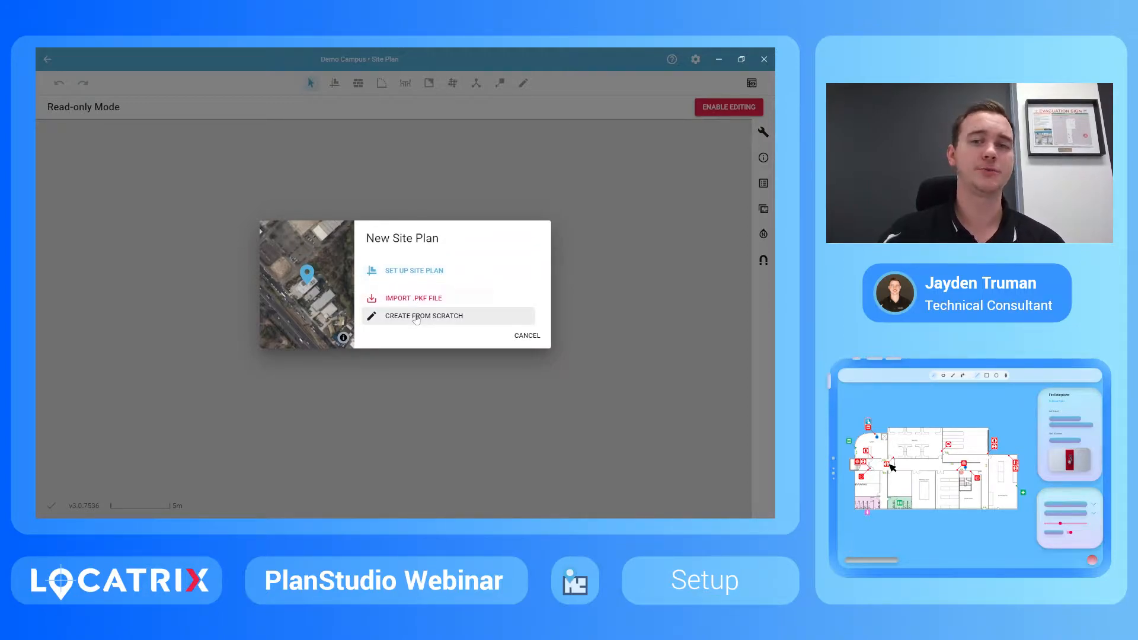
left_click(409, 277)
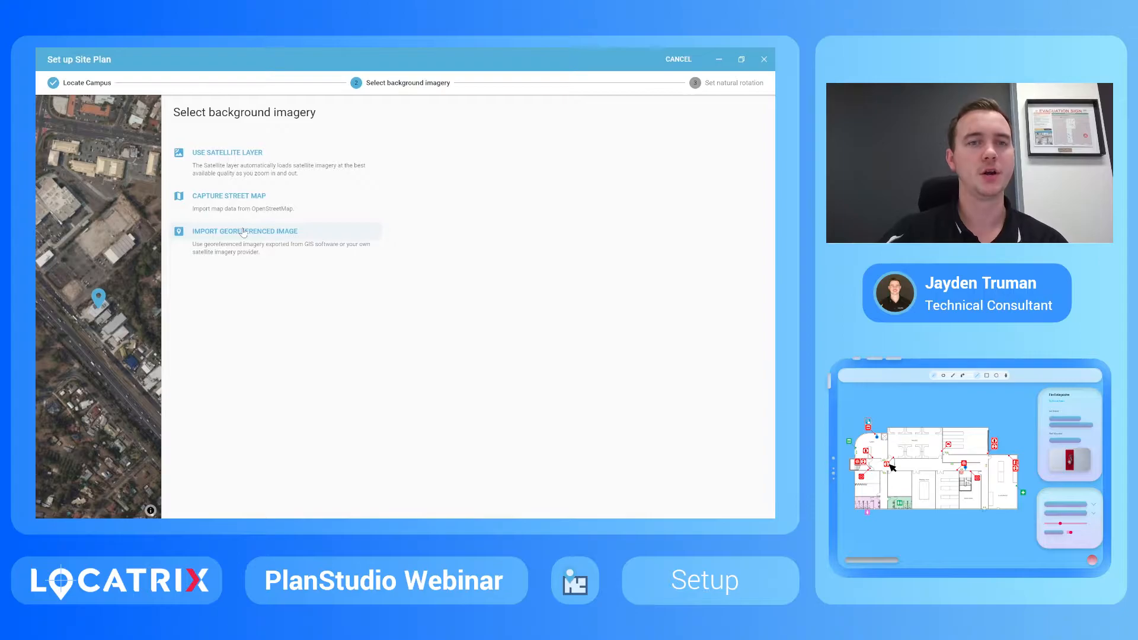
left_click(210, 154)
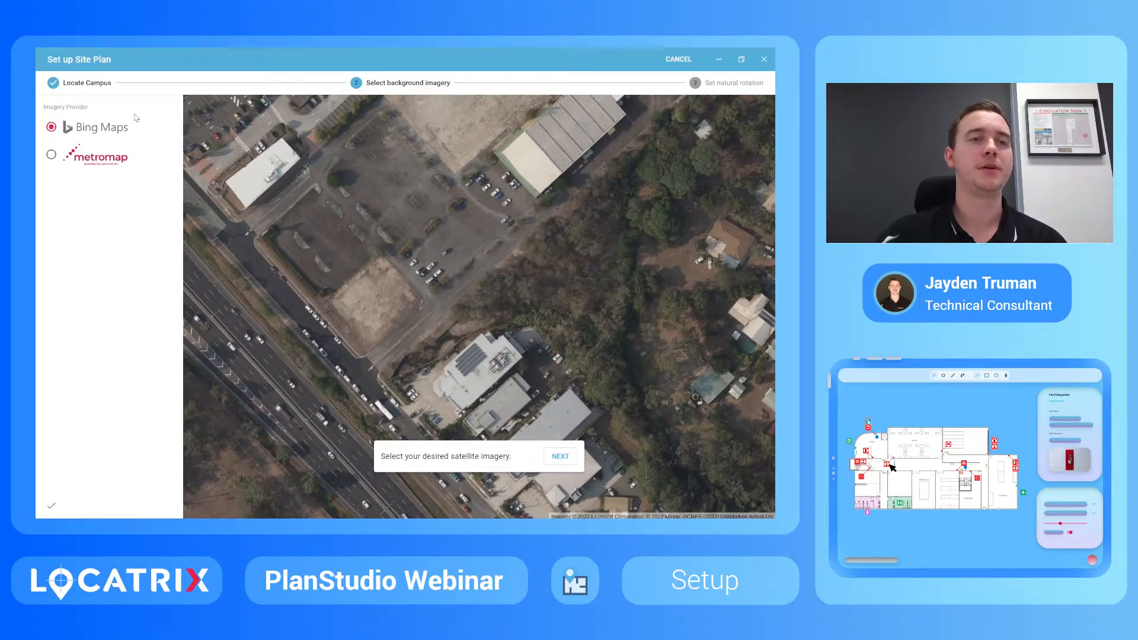
Step: Choose MetroMap as the imagery provider, keep the imagery date at Latest, and proceed to the natural rotation stage
left_click(90, 163)
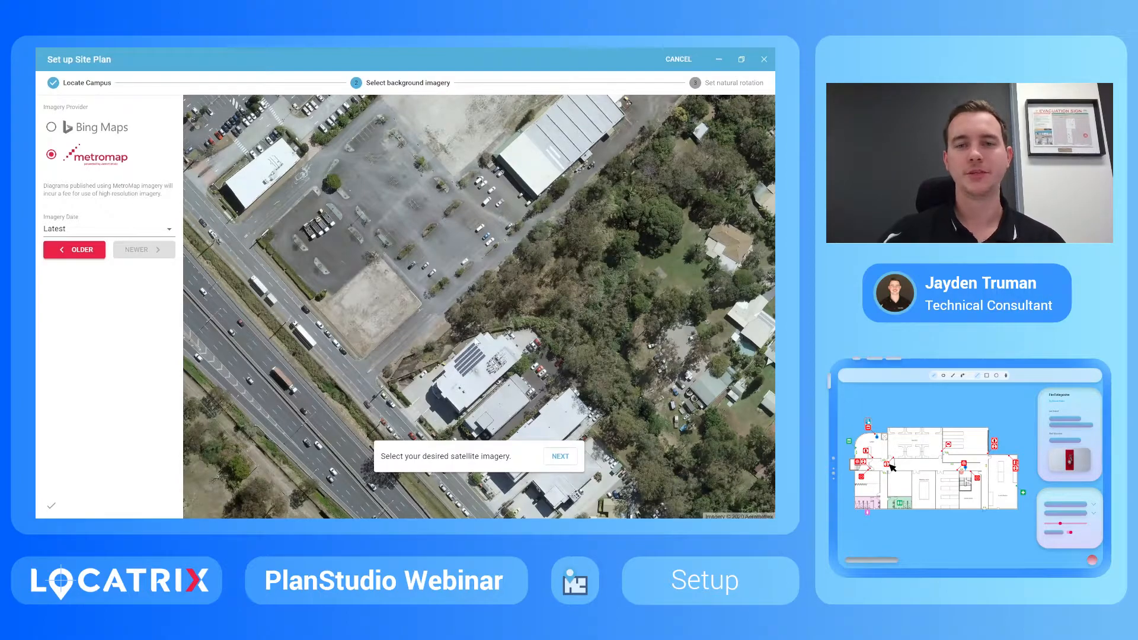
left_click(132, 233)
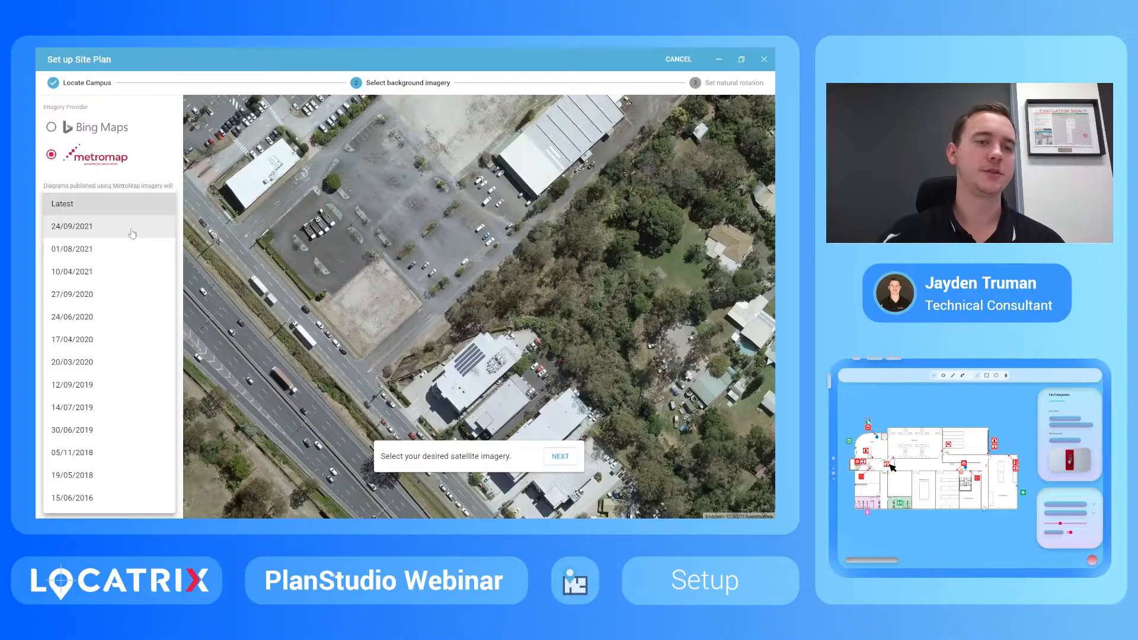
left_click(159, 173)
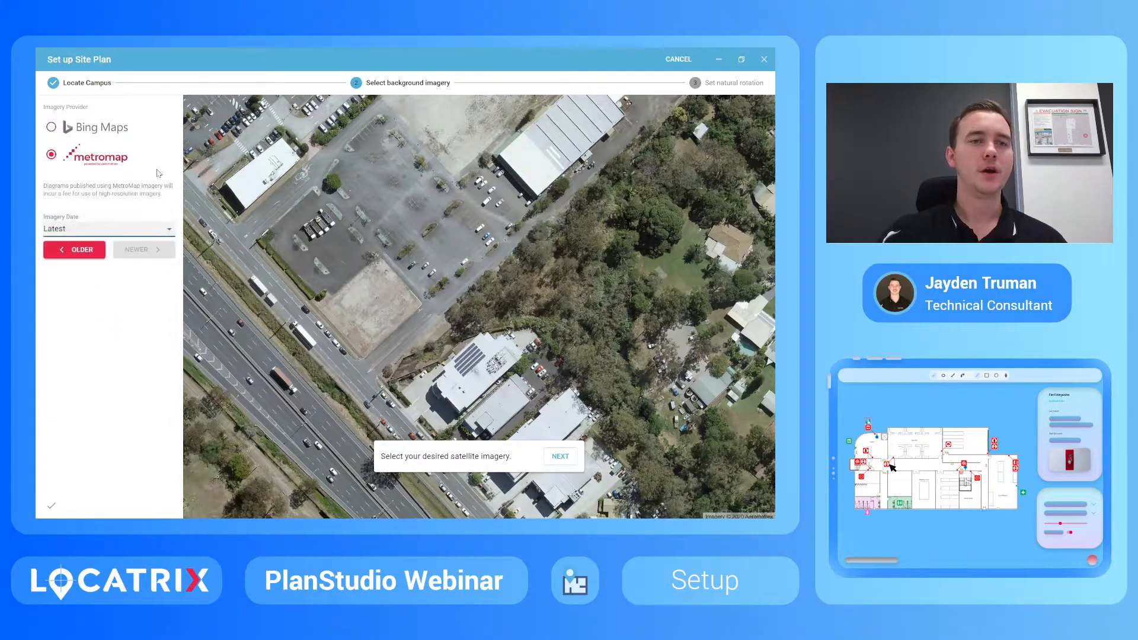
left_click(560, 457)
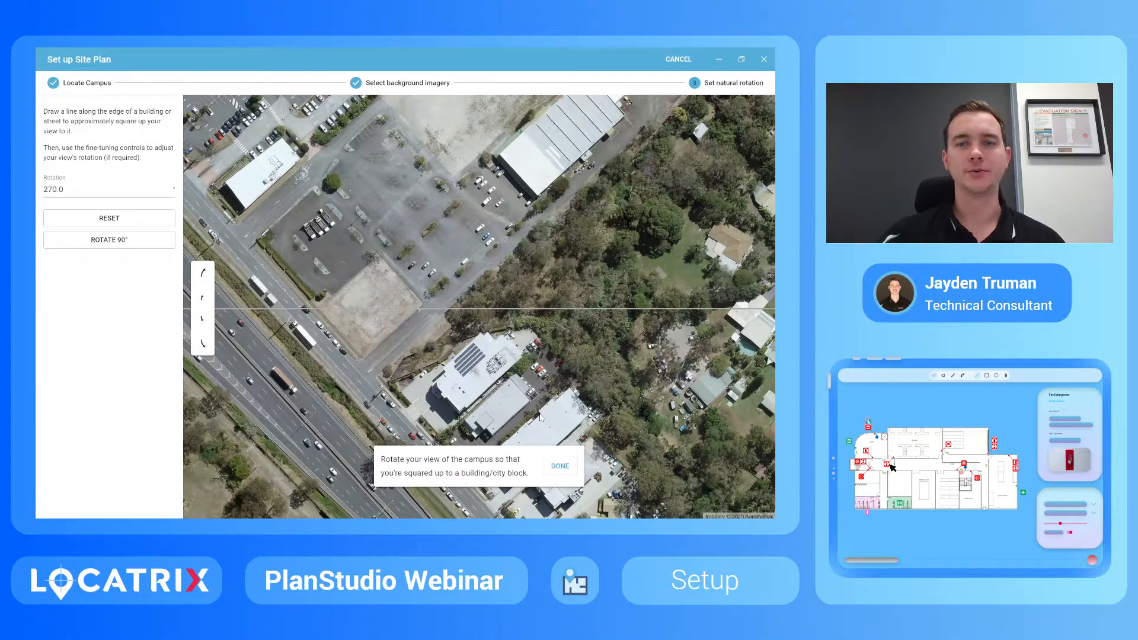
Step: Square up the view by drawing a line along the long edge of the building with the solar panels
scroll(511, 400, "up", 2)
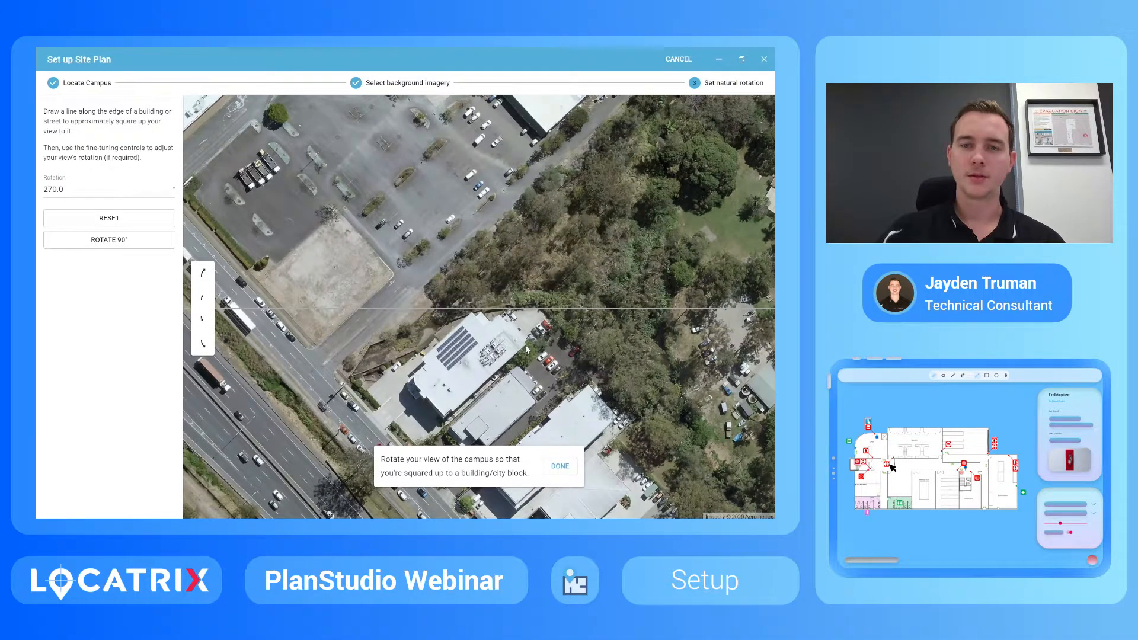
left_click_drag(496, 381, 455, 412)
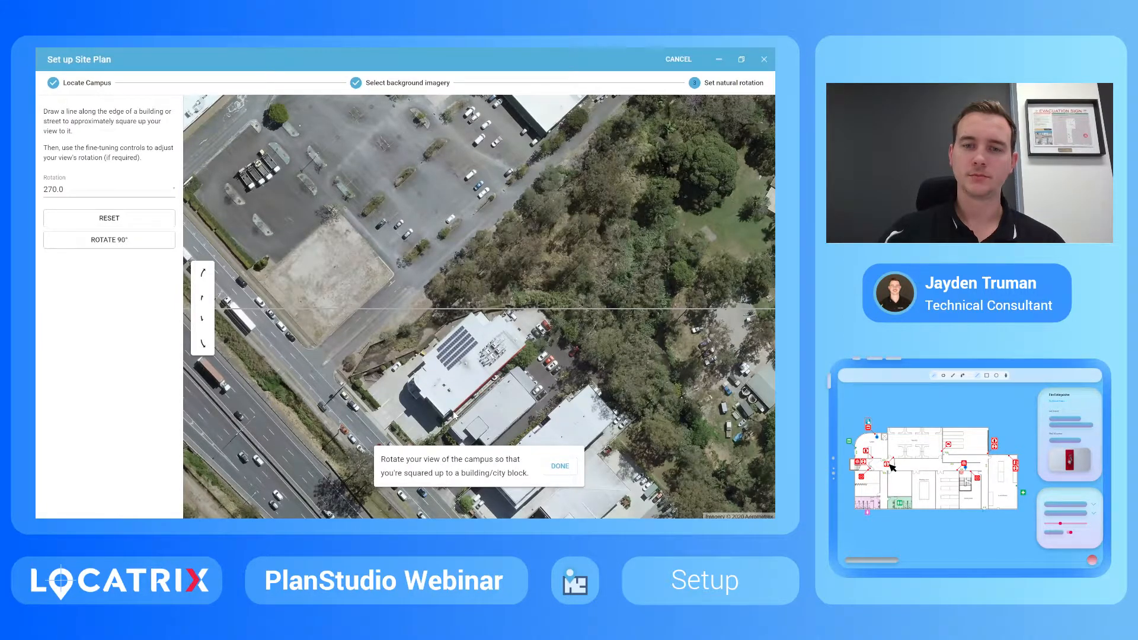
left_click(453, 412)
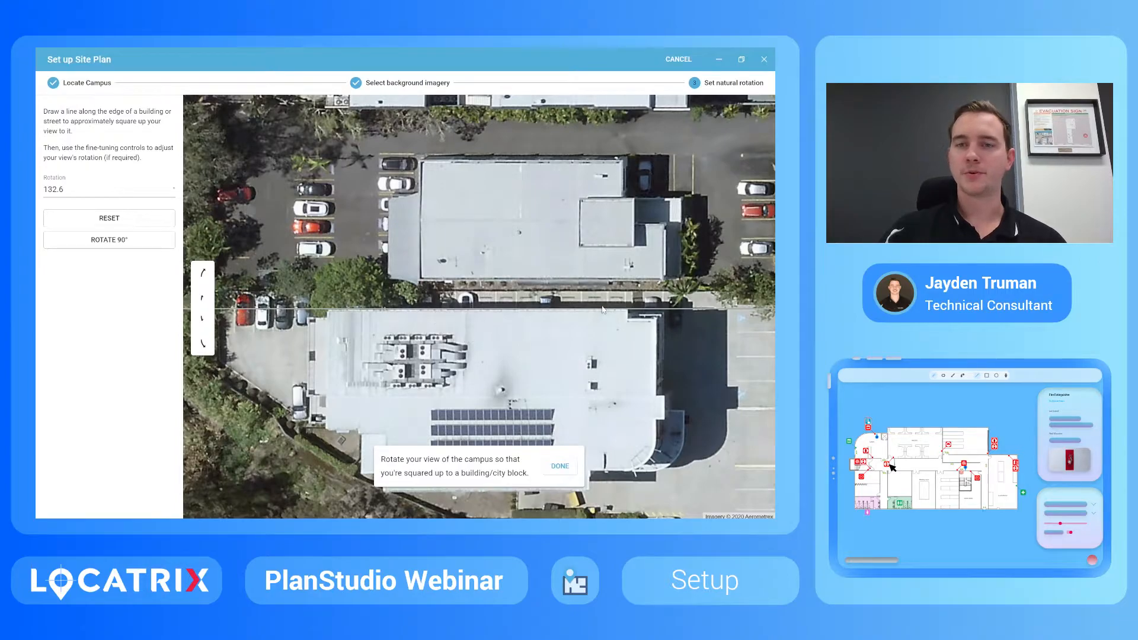
Step: Try the small and large fine-tuning adjustments of the view's rotation in both directions
left_click(202, 300)
left_click(202, 320)
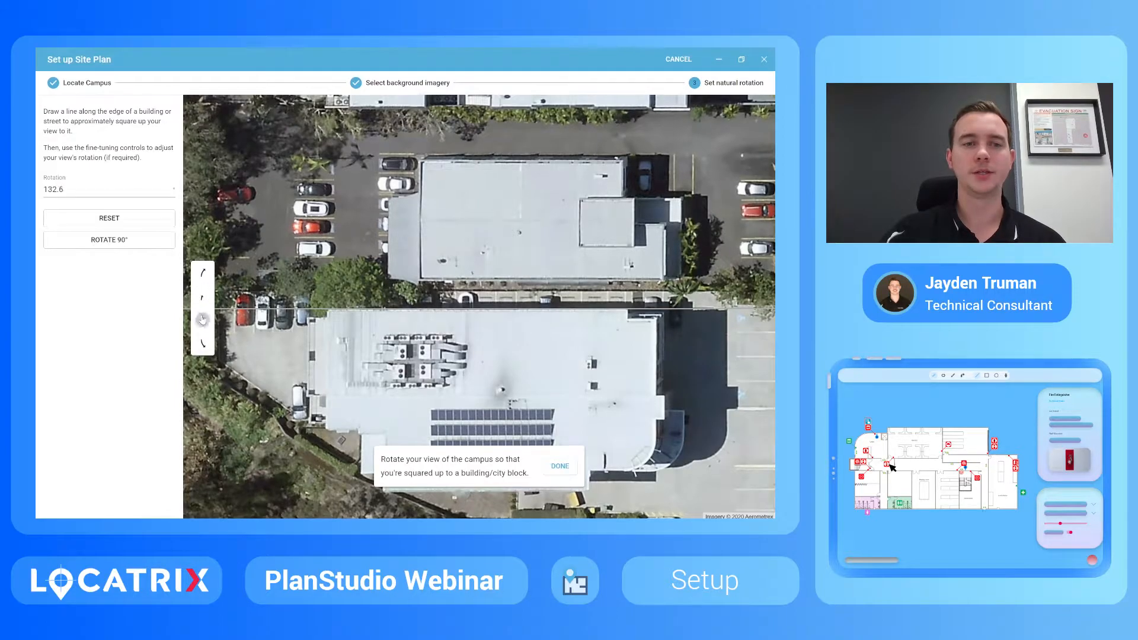
left_click(203, 273)
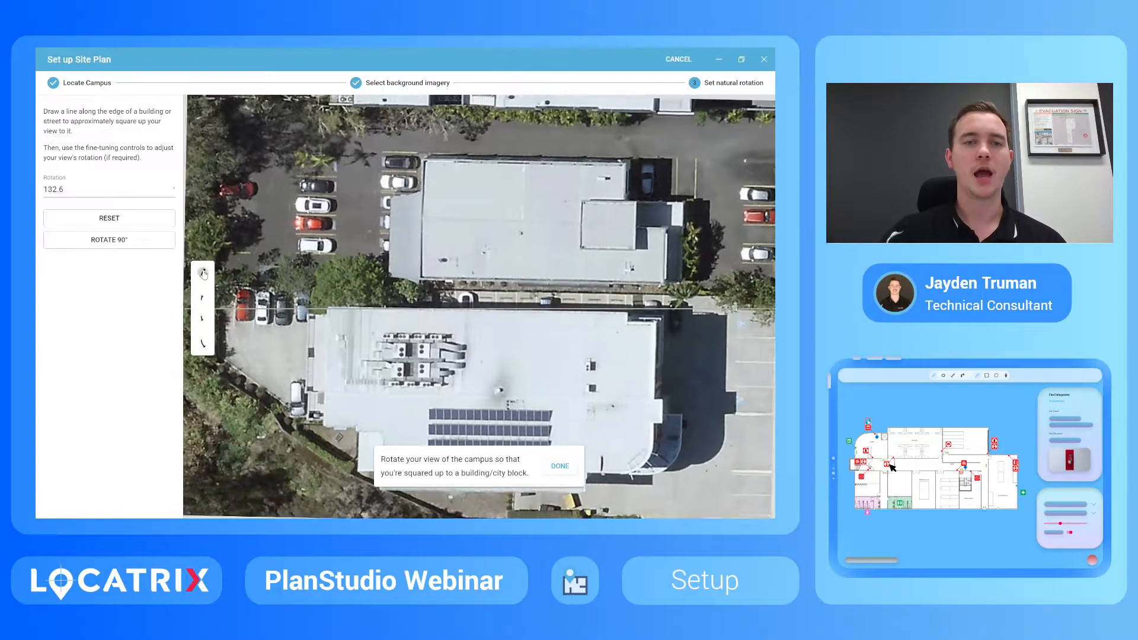
left_click(203, 342)
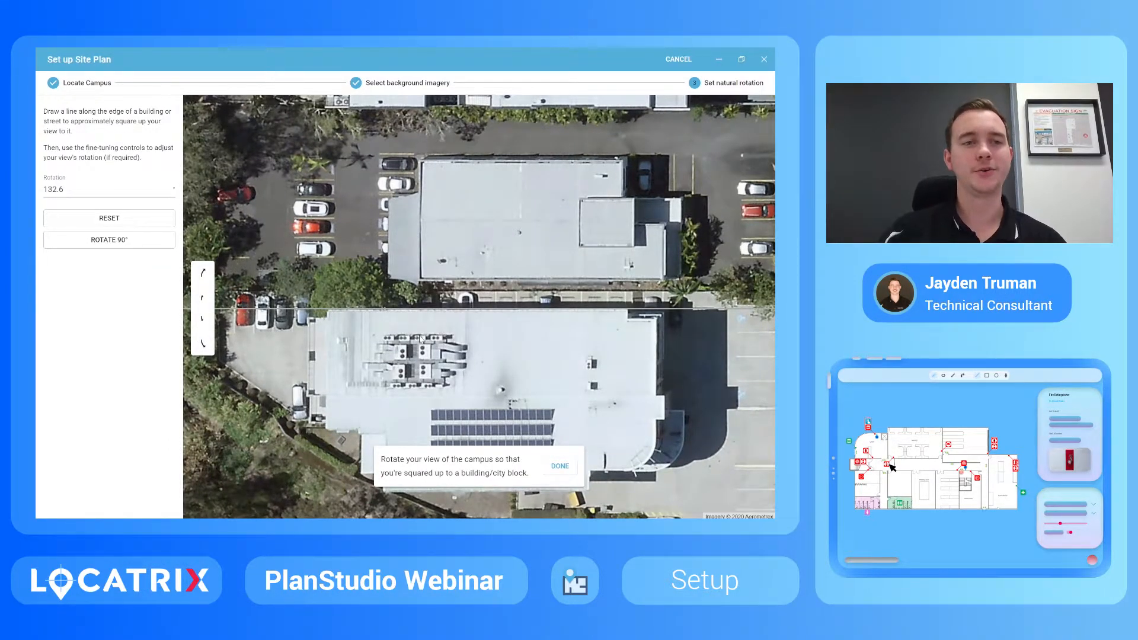
Step: Rotate the view by 90° twice to 312.6, finish the site plan setup and return to the campus page
left_click(114, 242)
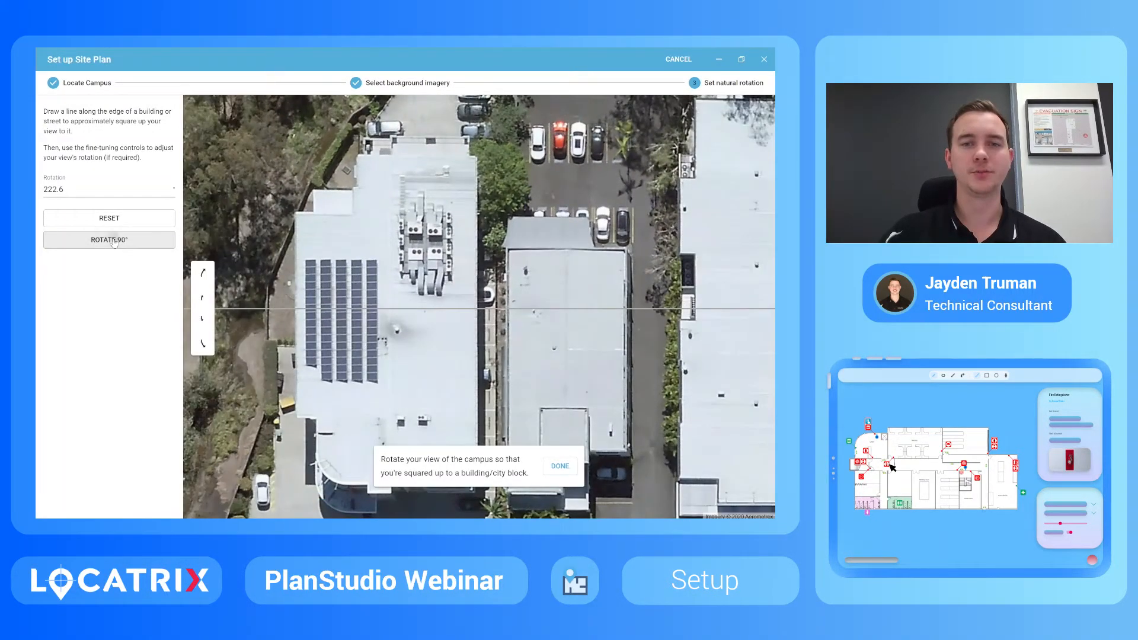
left_click(115, 242)
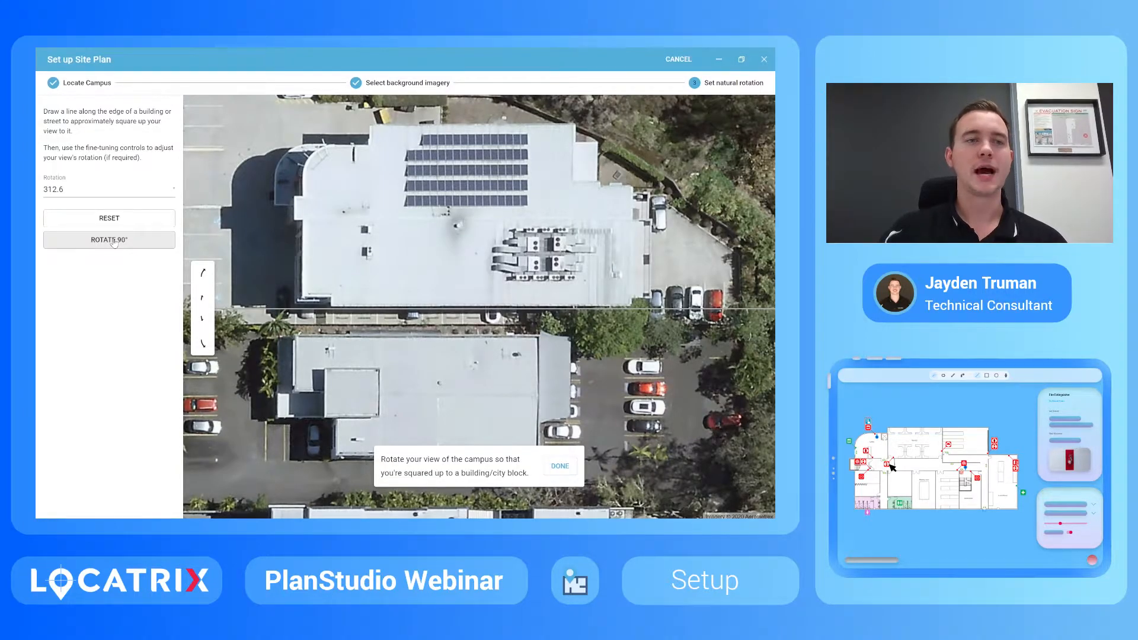
left_click(560, 467)
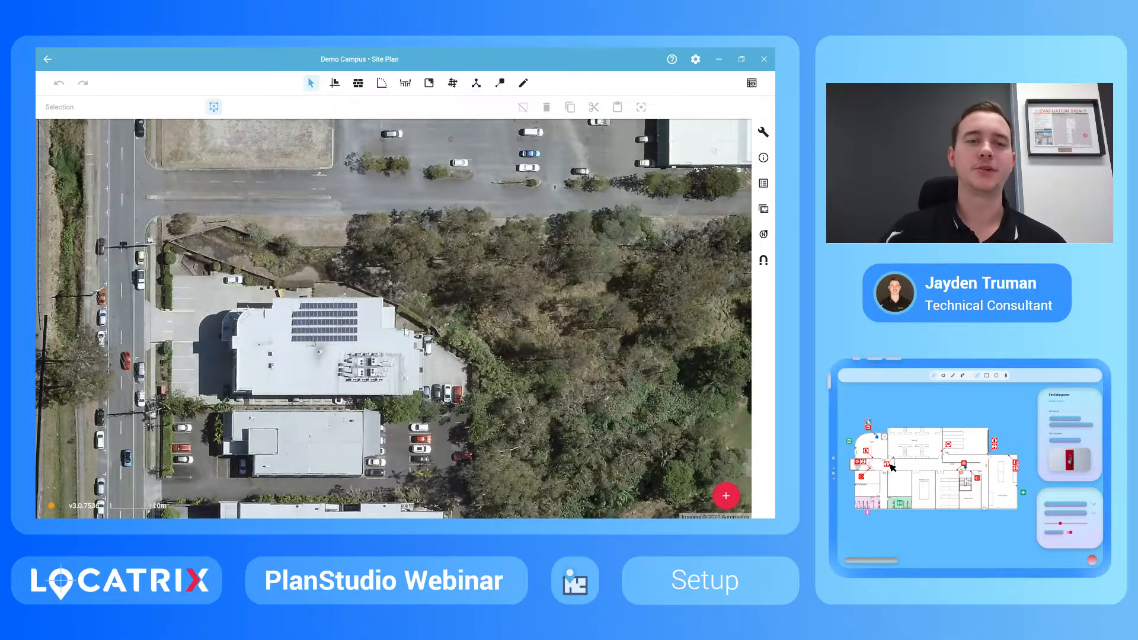
scroll(409, 335, "down", 1)
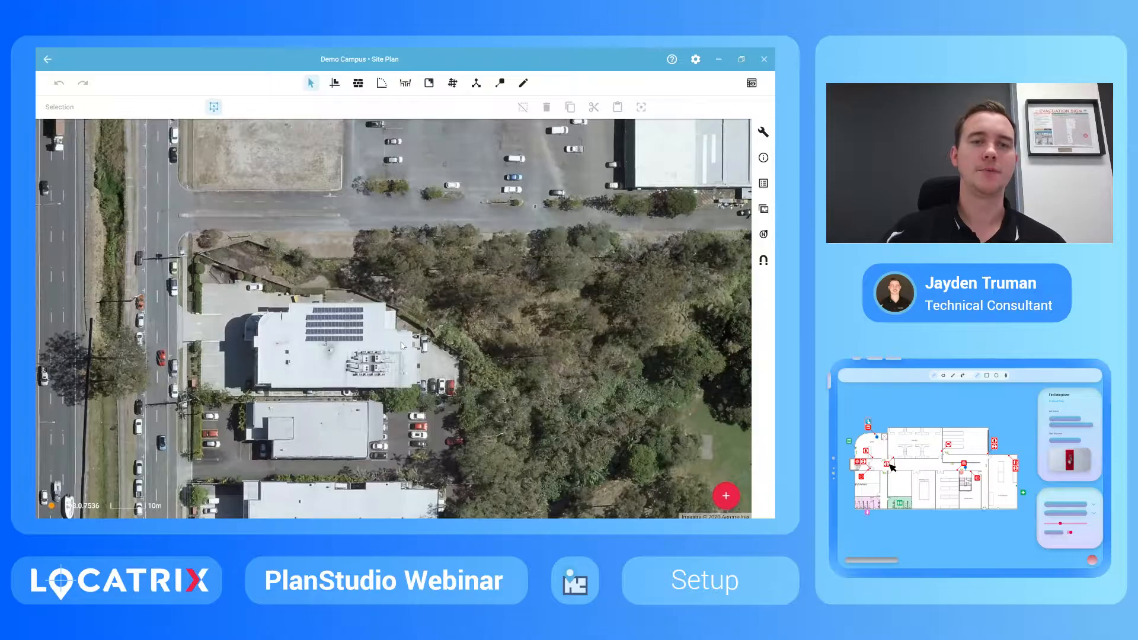
left_click(47, 59)
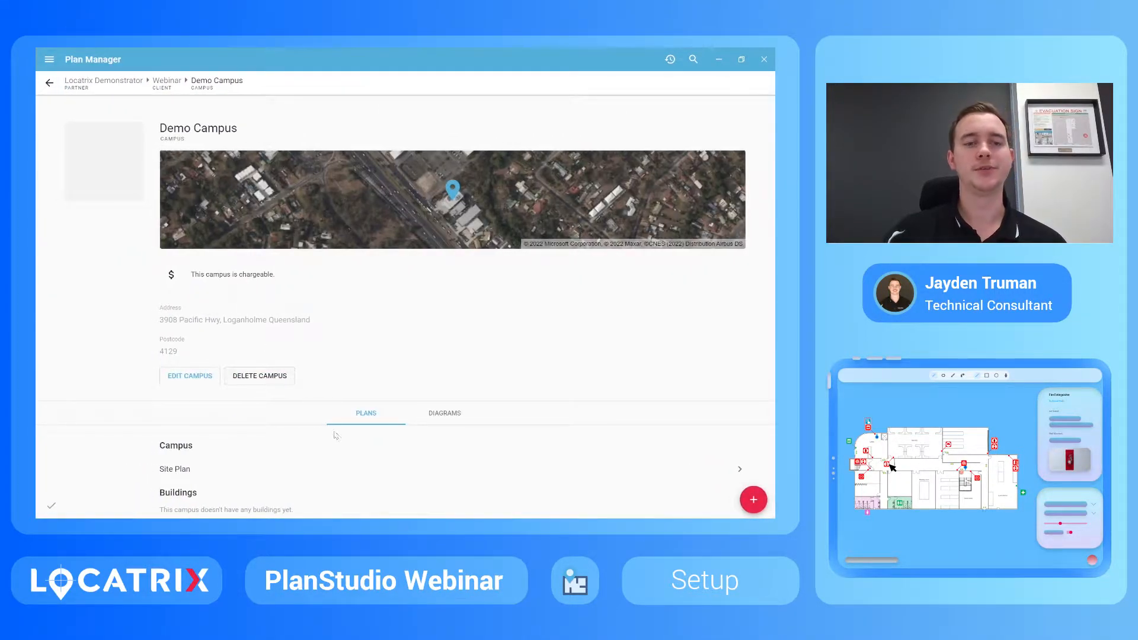
Step: Add a building named Demo Building to the campus and fill in its street address
left_click(754, 501)
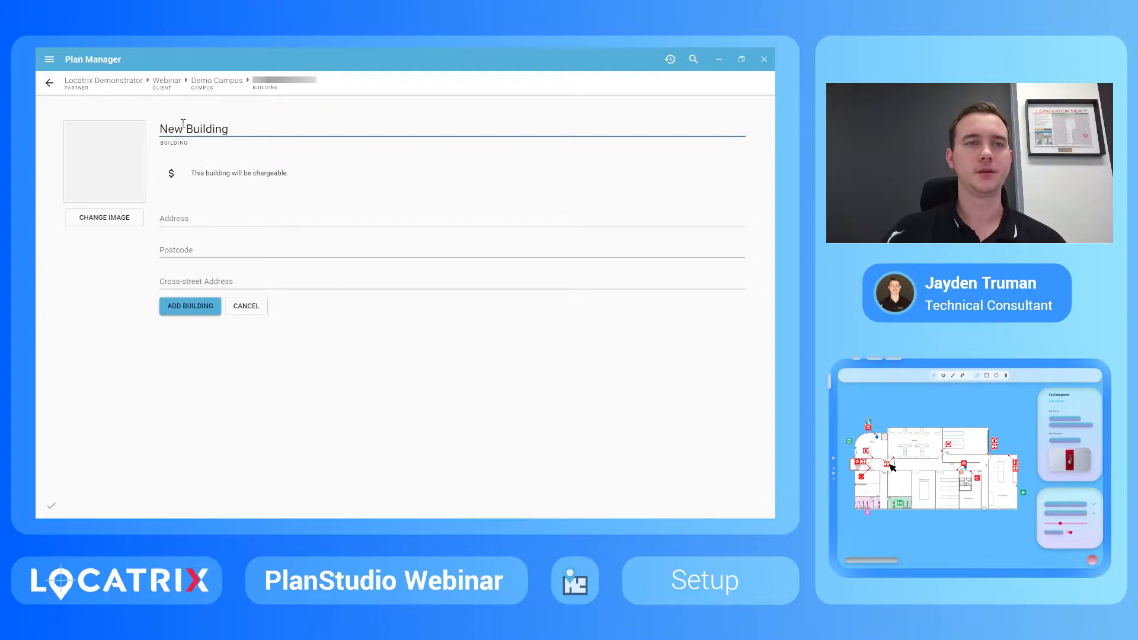
left_click(184, 128)
key("BackSpace")
key("BackSpace")
key("BackSpace")
type("Demo")
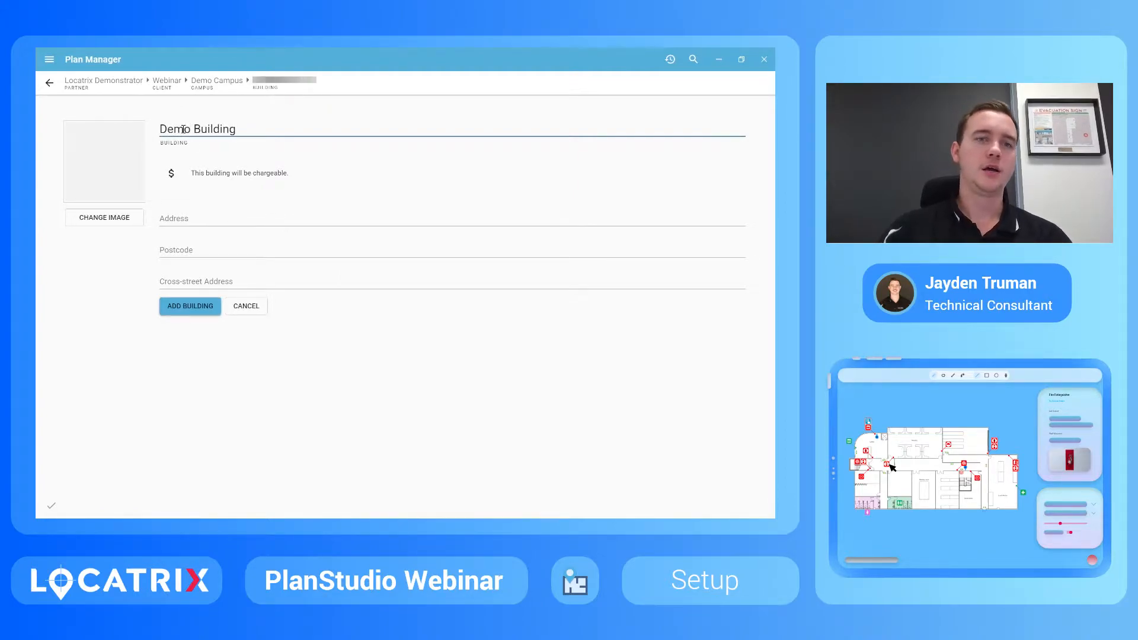
left_click(189, 217)
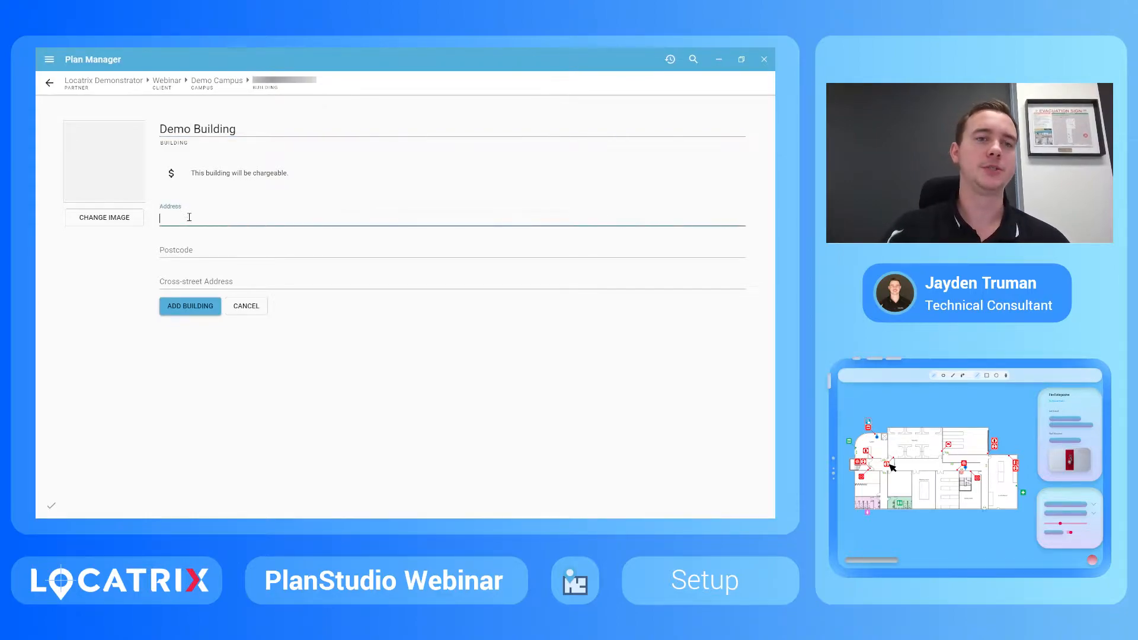
type("123 Fake Street")
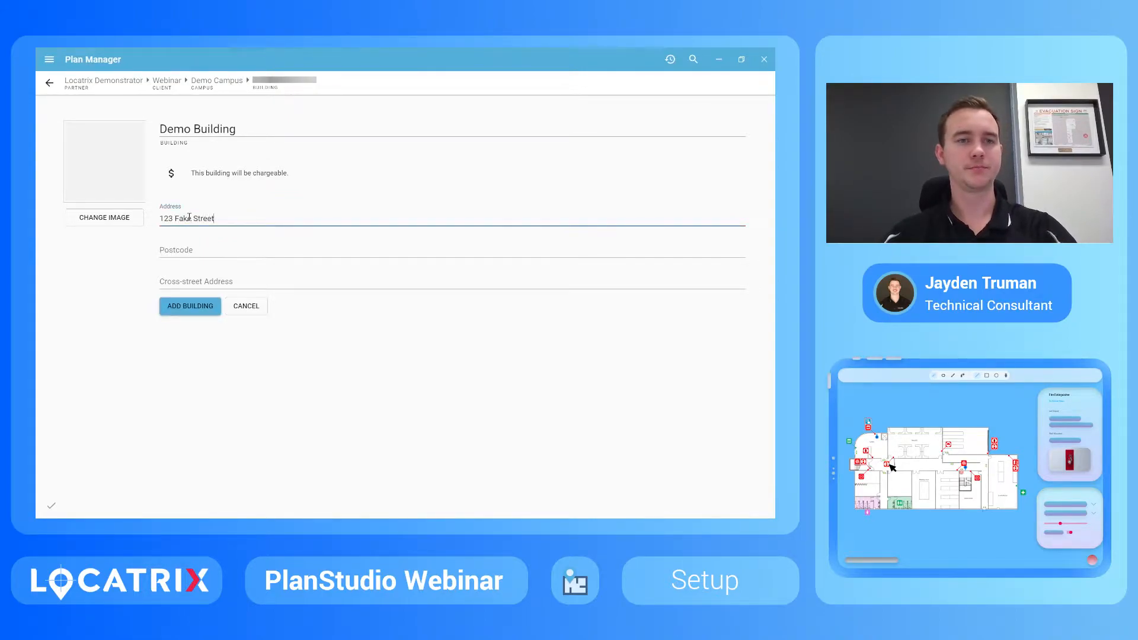
left_click(193, 306)
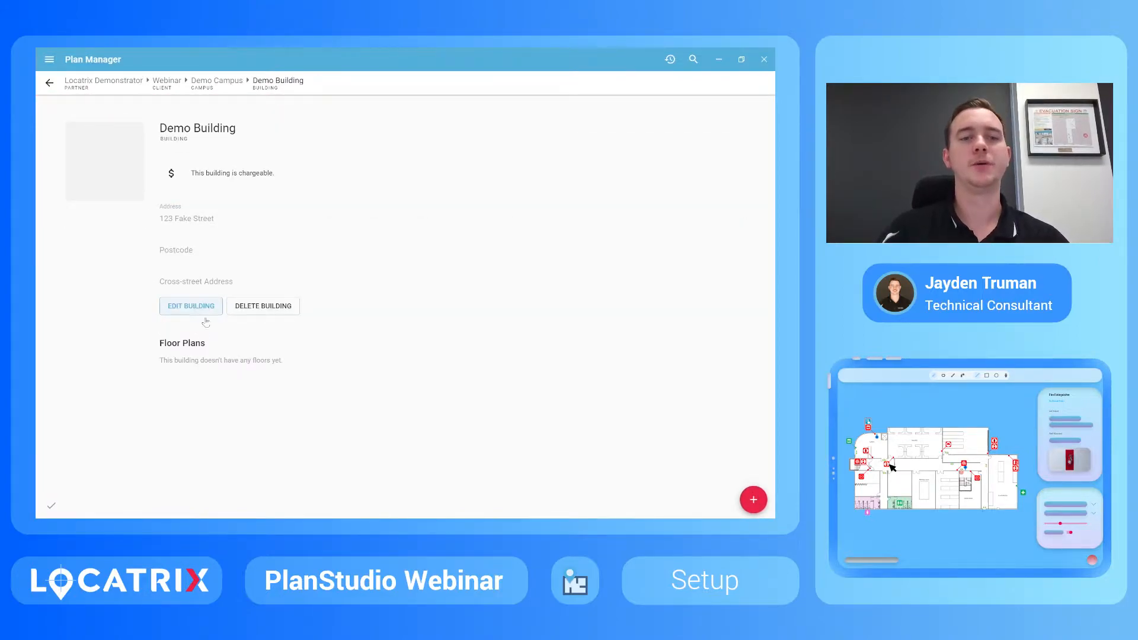
Step: Add a floor named Ground Level to Demo Building
left_click(744, 498)
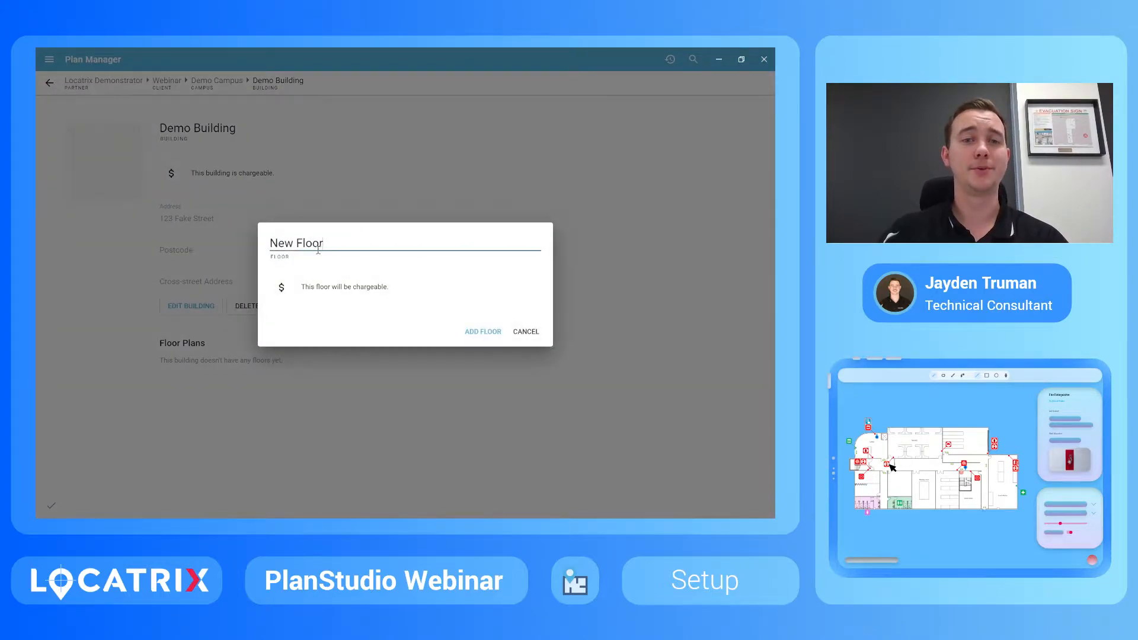
left_click_drag(331, 243, 253, 258)
type("Gr")
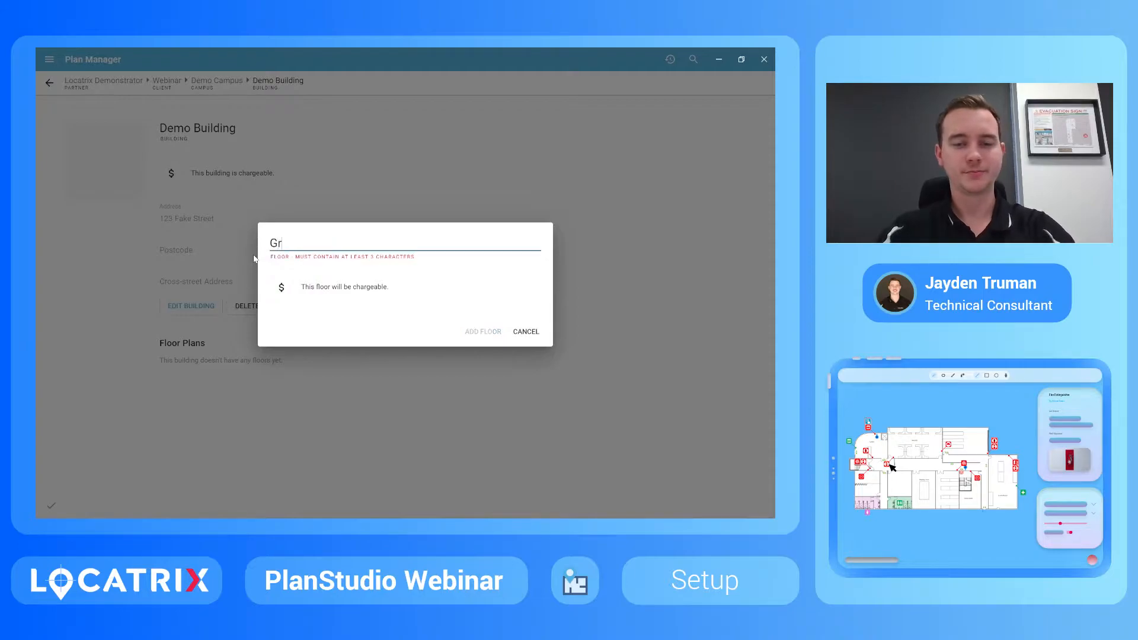
type("ound Level")
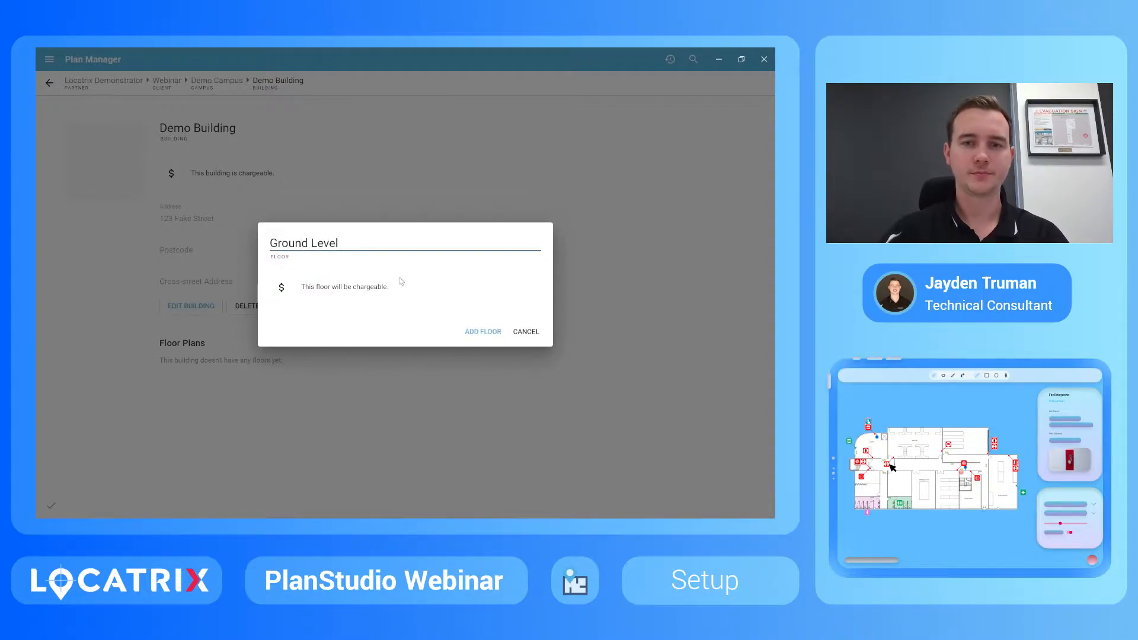
left_click(471, 336)
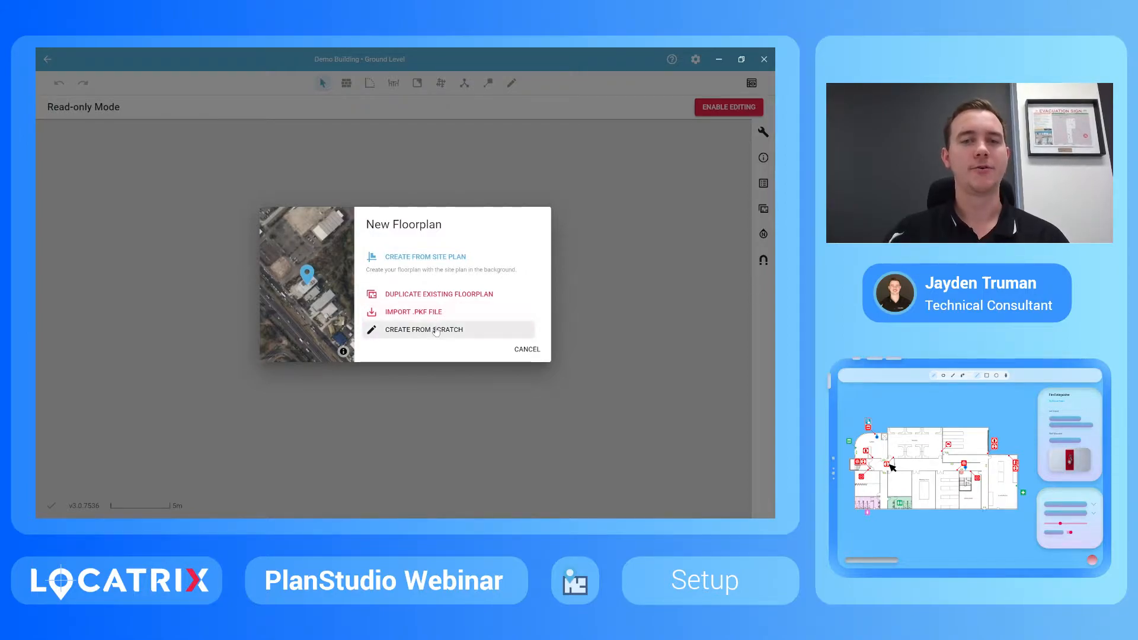
Step: Create the Ground Level floorplan from the site plan so the satellite imagery lies in the background
left_click(389, 259)
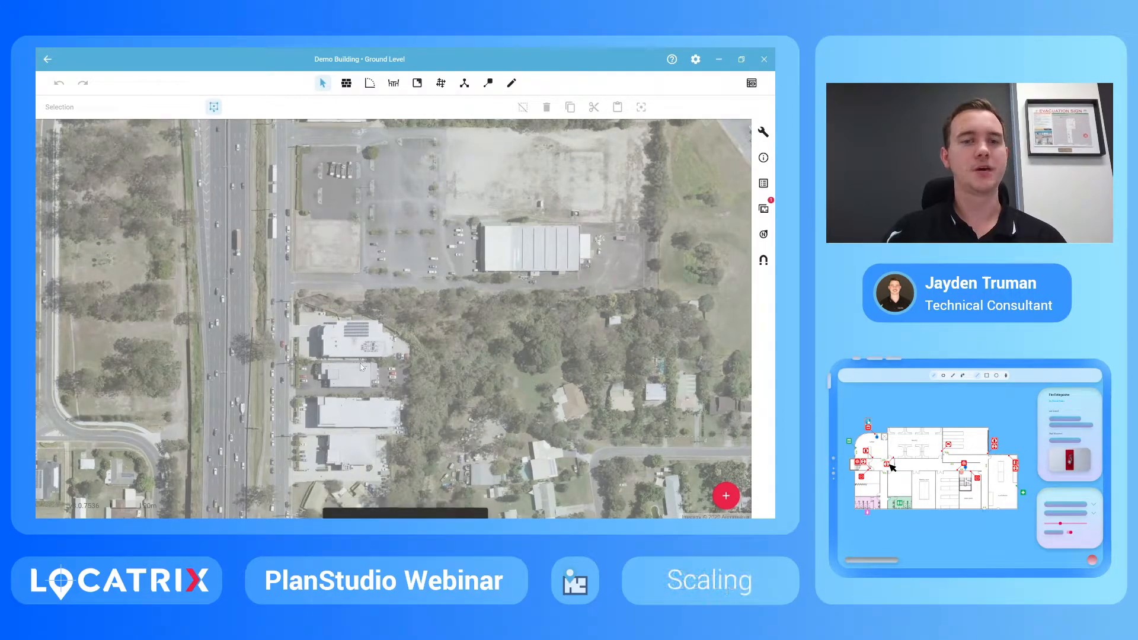
scroll(323, 366, "up", 3)
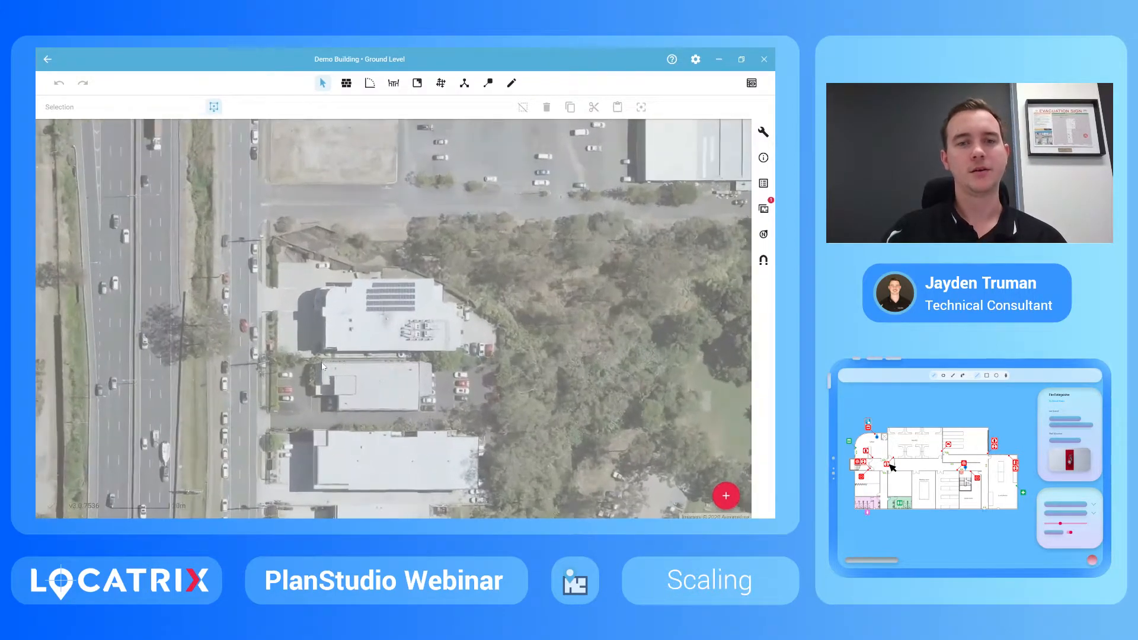
scroll(354, 351, "up", 2)
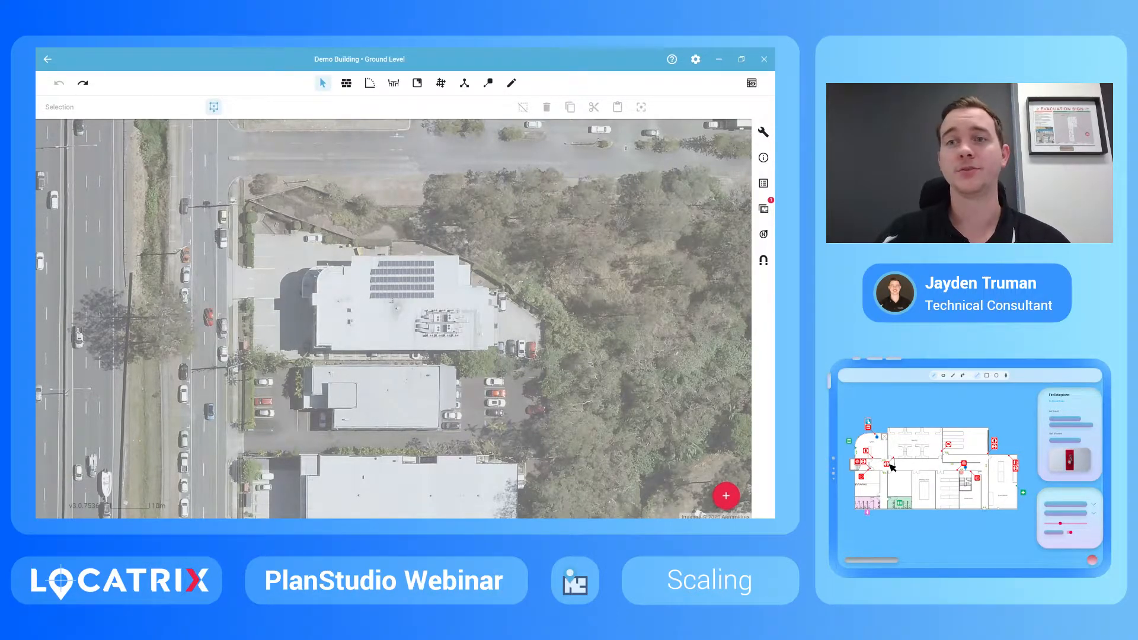
Step: Look over the floorplan's tool settings, inspector and layer browser
left_click(763, 132)
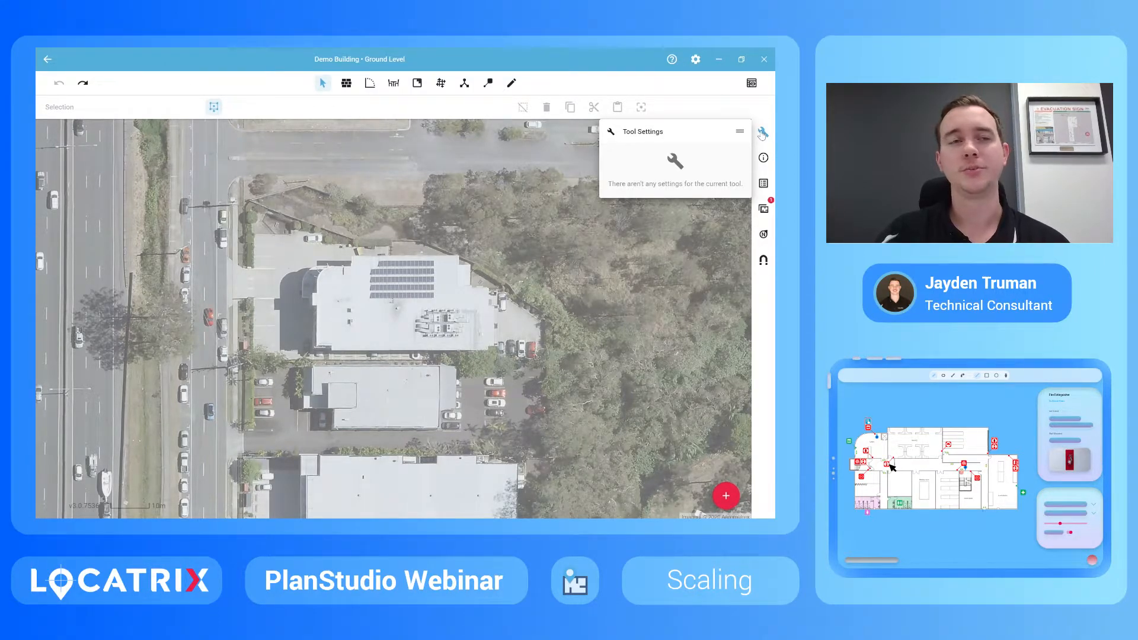
left_click(764, 158)
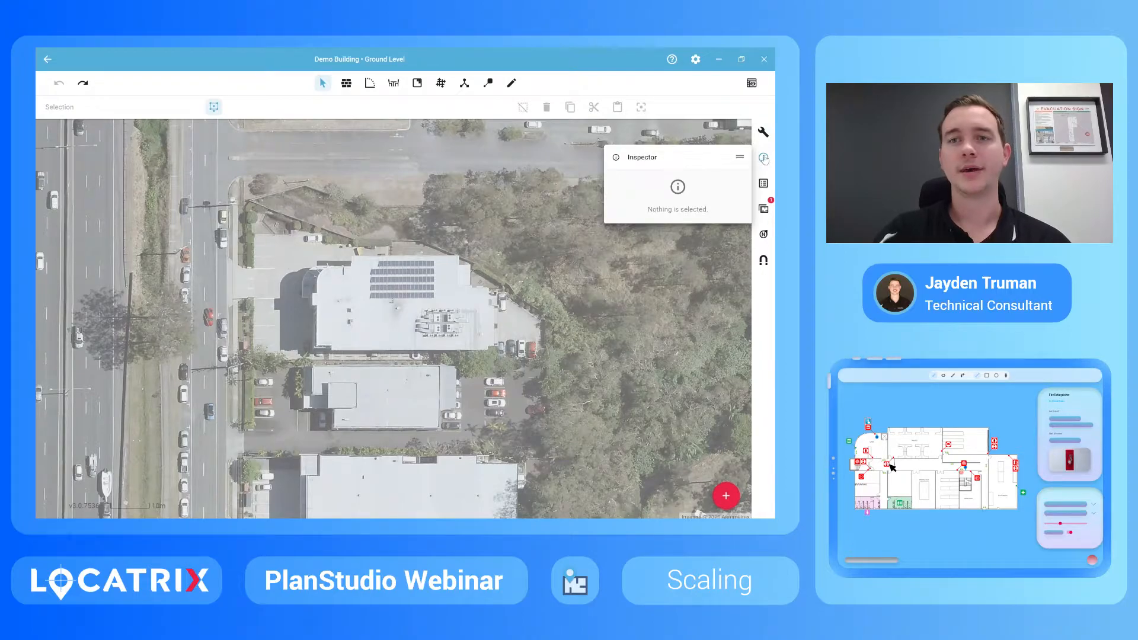
left_click(764, 185)
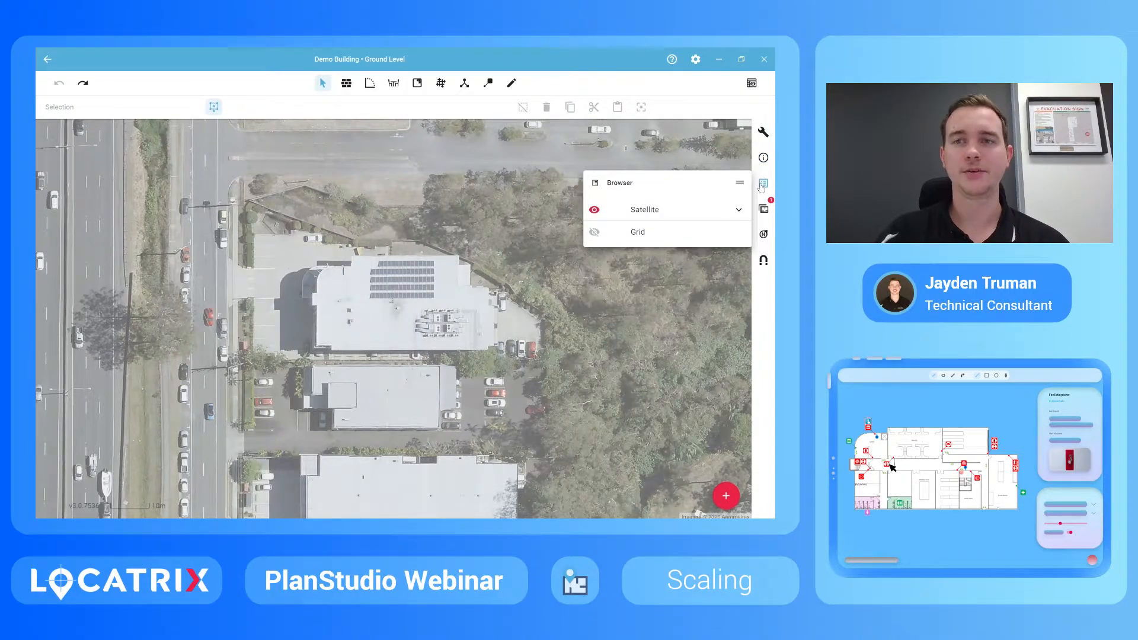
Step: Hide the site plan, show it again and slightly adjust its opacity
left_click(763, 209)
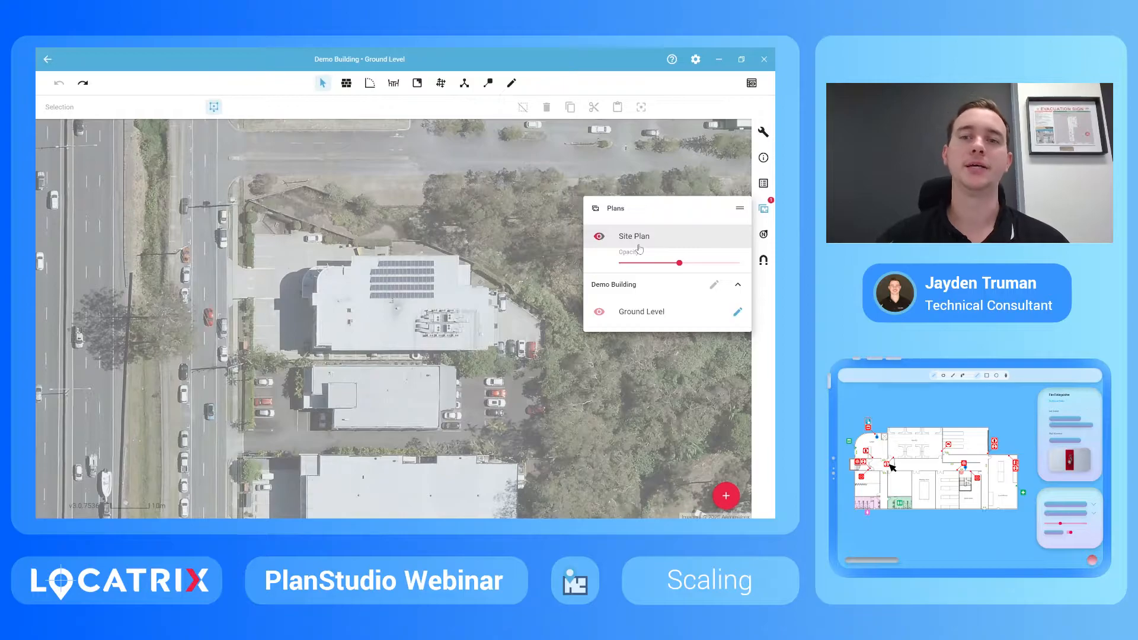
left_click(599, 237)
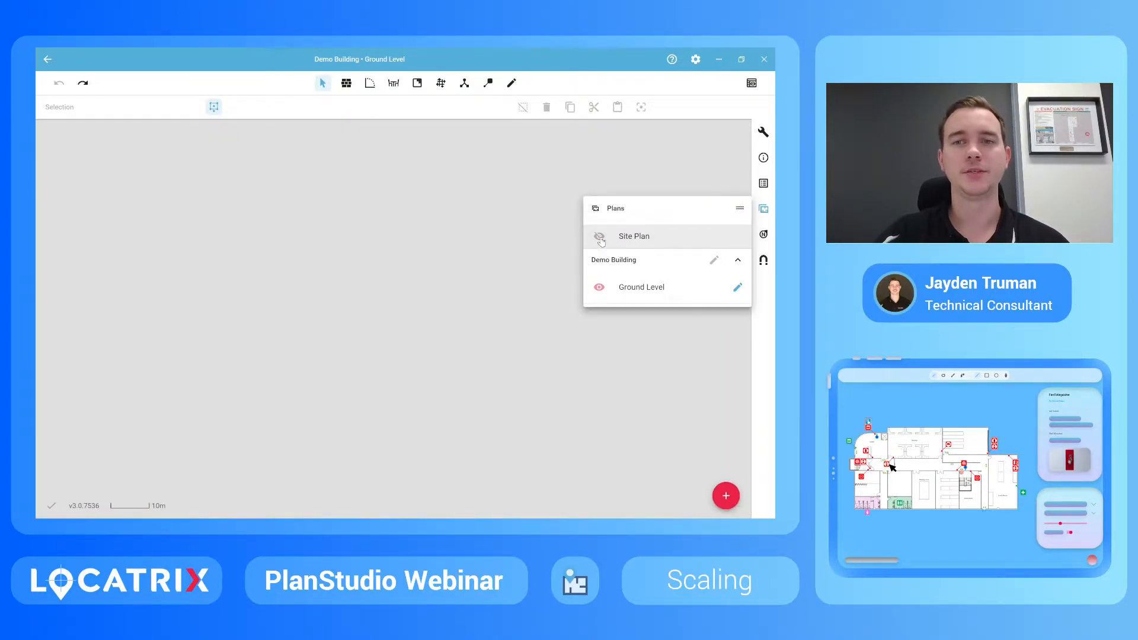
left_click(599, 237)
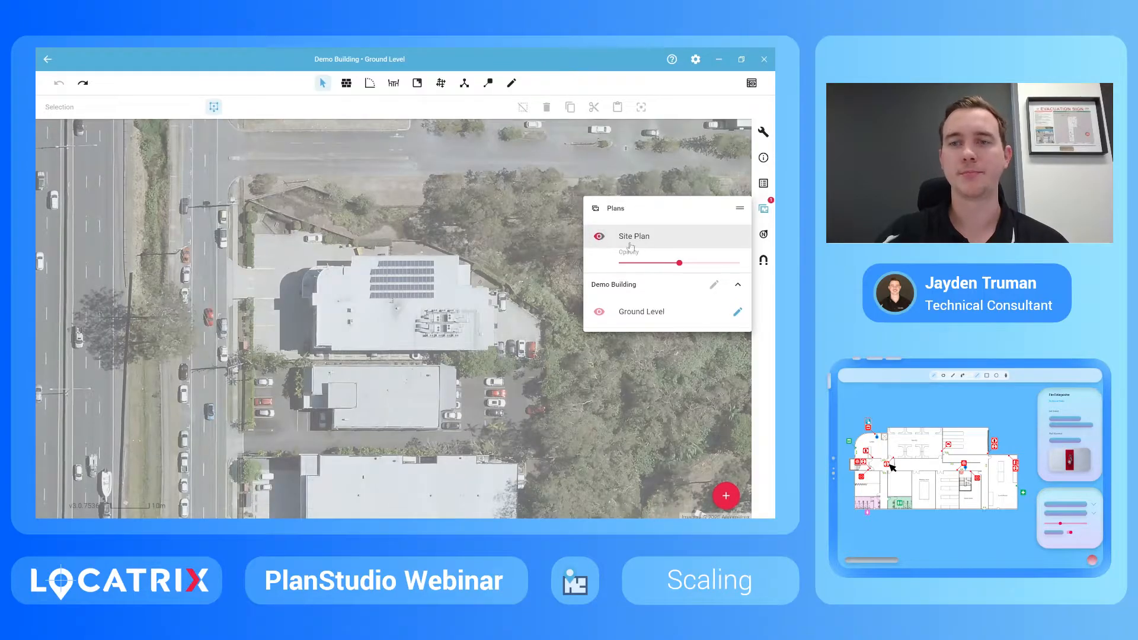
mouse_move(687, 270)
left_mouse_down()
mouse_move(739, 264)
mouse_move(680, 267)
left_mouse_up()
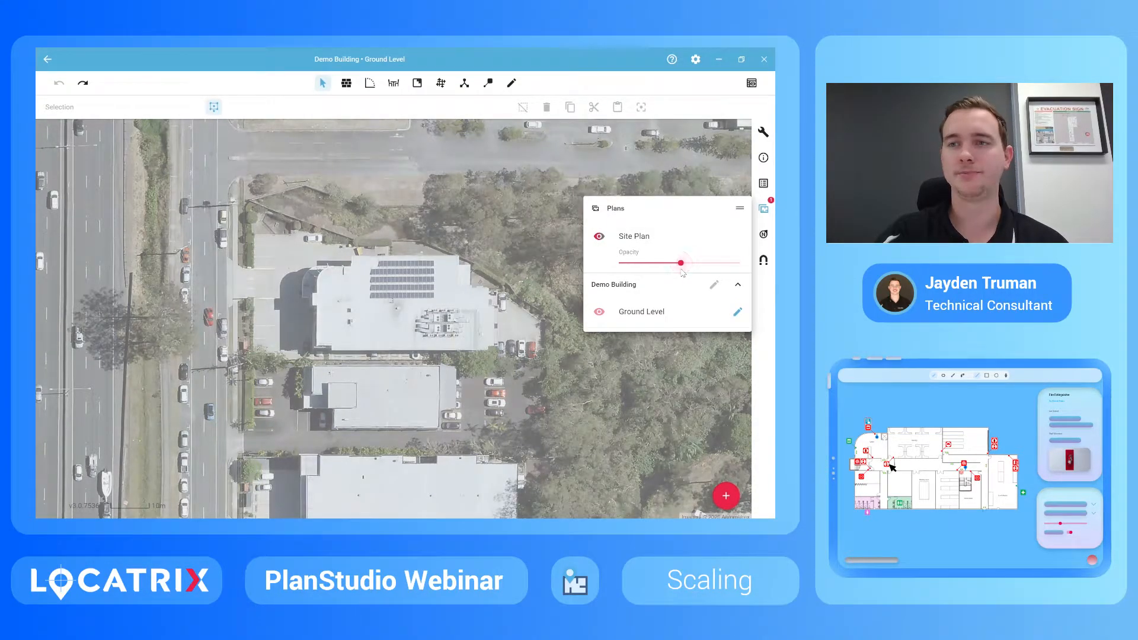
Step: Review the camera rotation settings, and in the snapping settings turn off Snap to other plans and slightly lower the snapping sensitivity
left_click(763, 236)
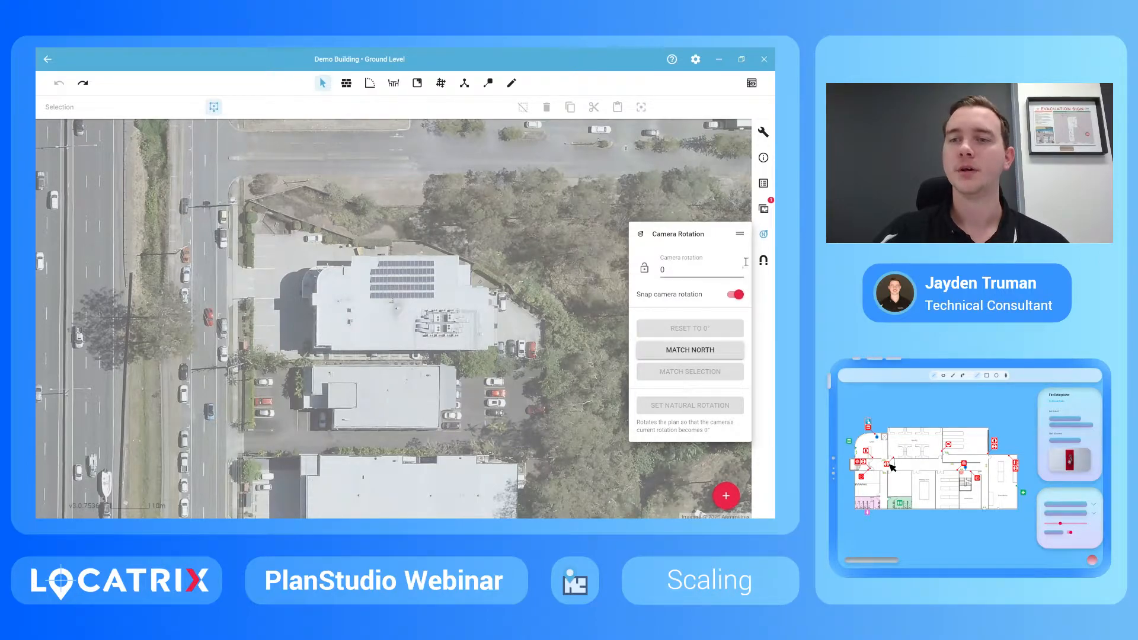
left_click(763, 261)
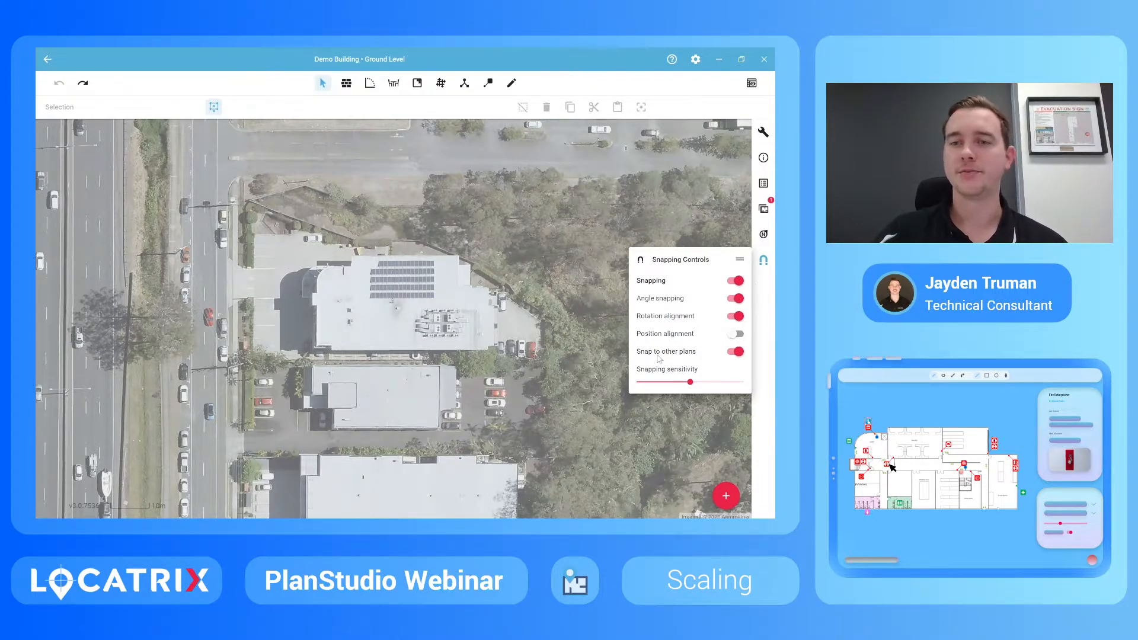
left_click(734, 354)
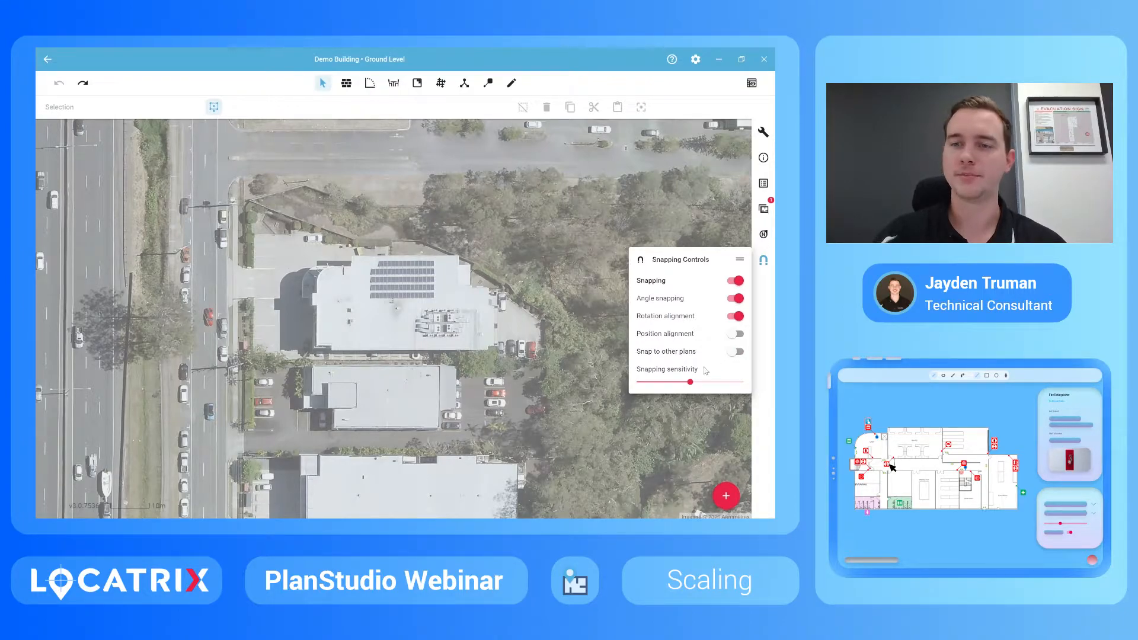
left_click_drag(690, 383, 682, 384)
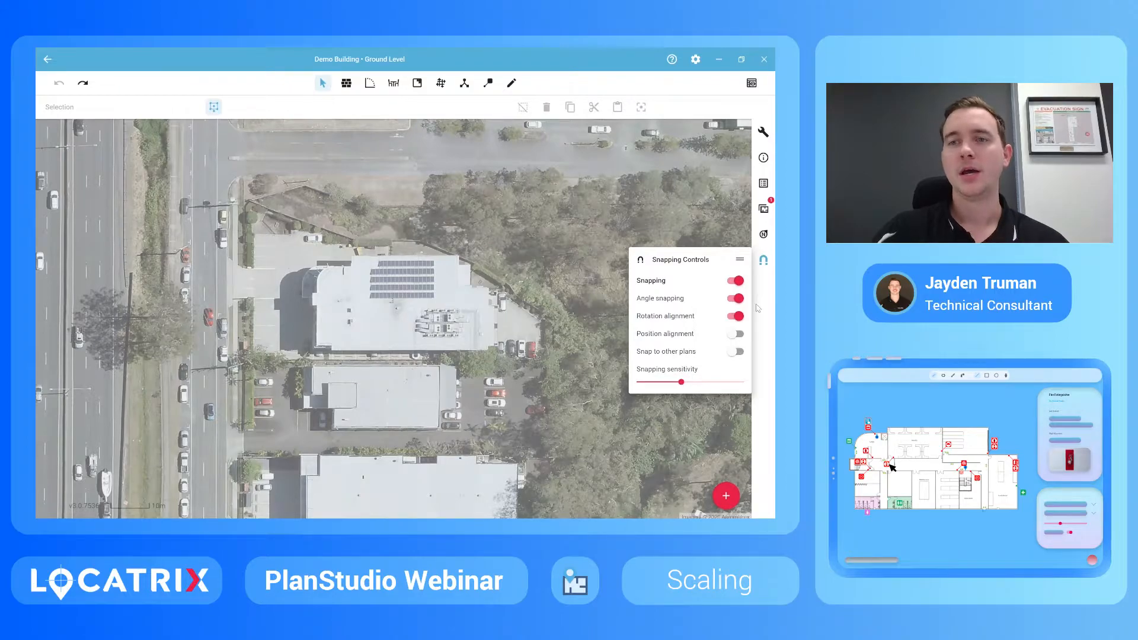
left_click(763, 262)
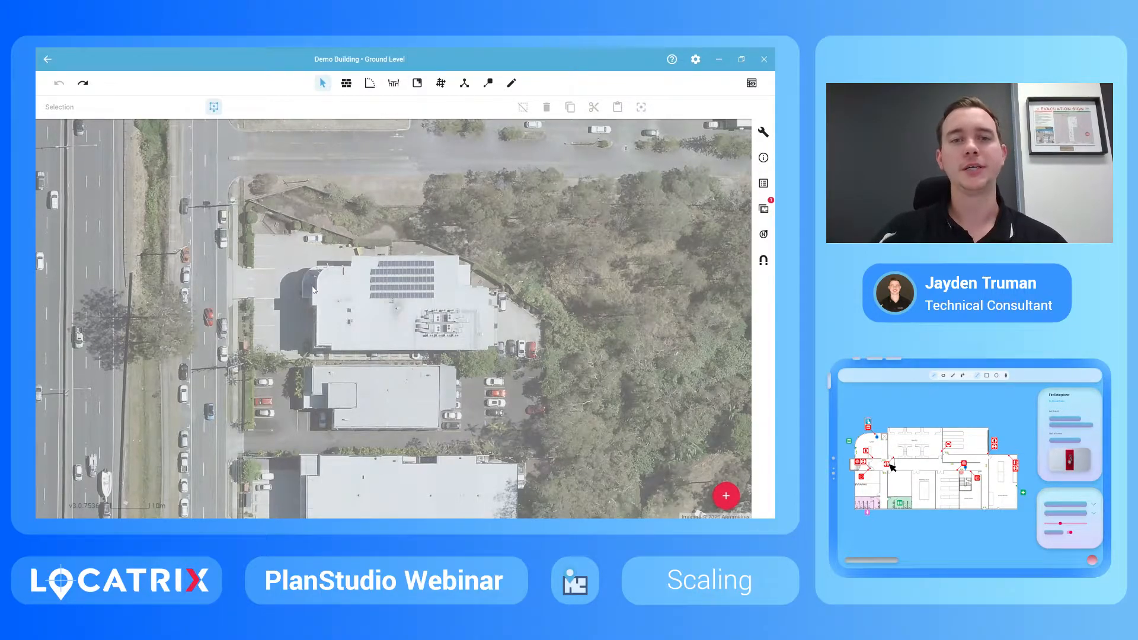
Step: Add the graphic DEMO Floorplan.jpg to the floorplan, declaring its attribution as Not Required
left_click(724, 496)
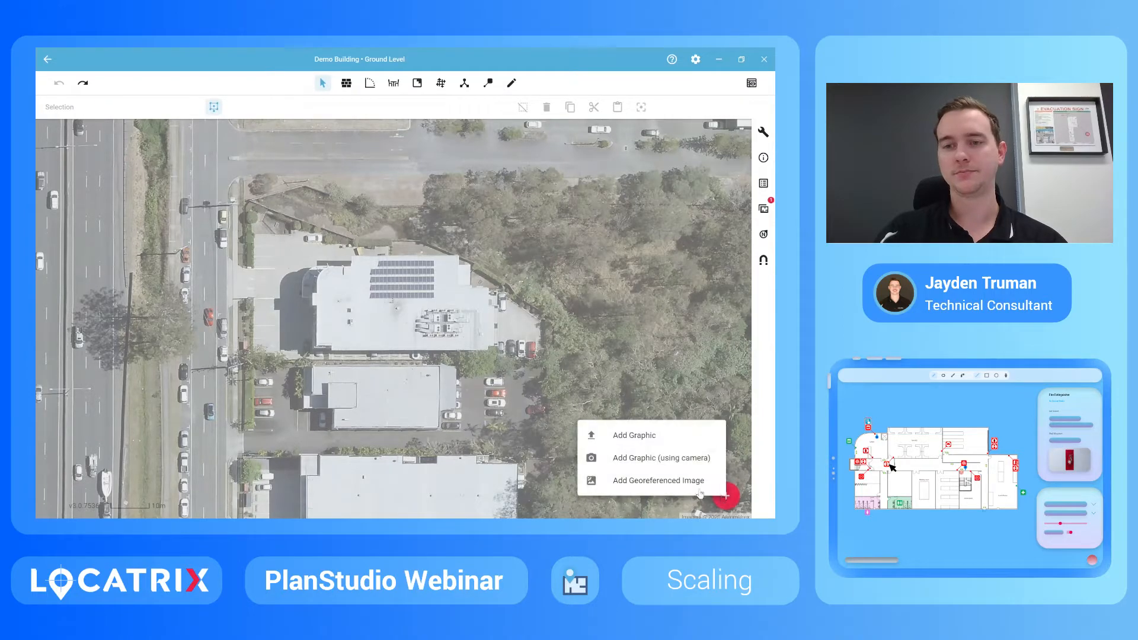
left_click(633, 434)
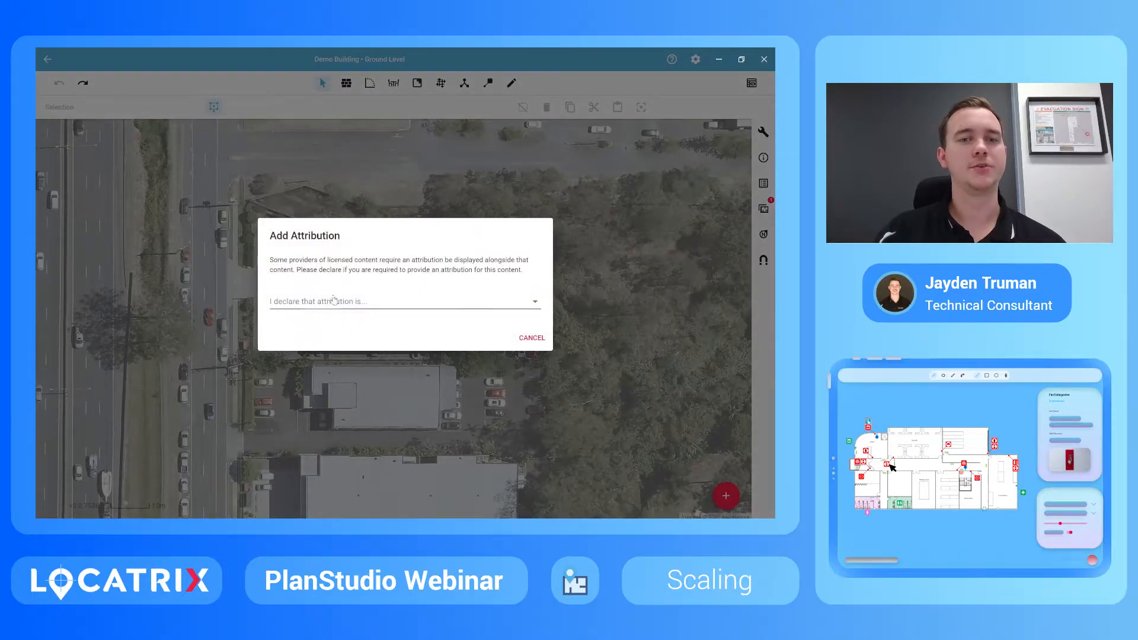
left_click(334, 300)
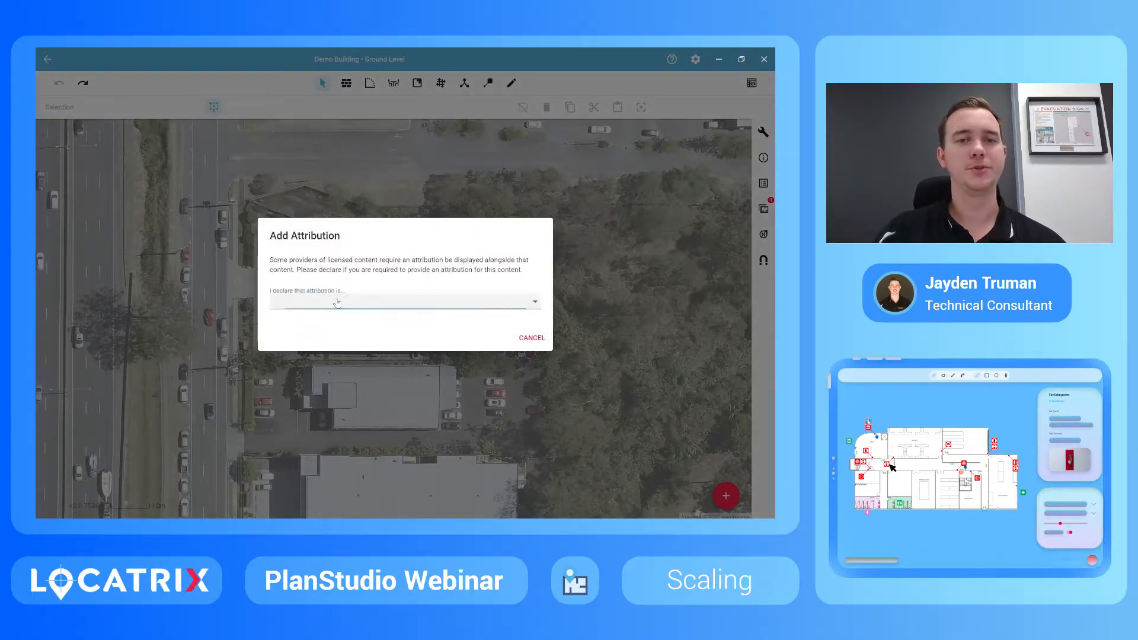
left_click(323, 325)
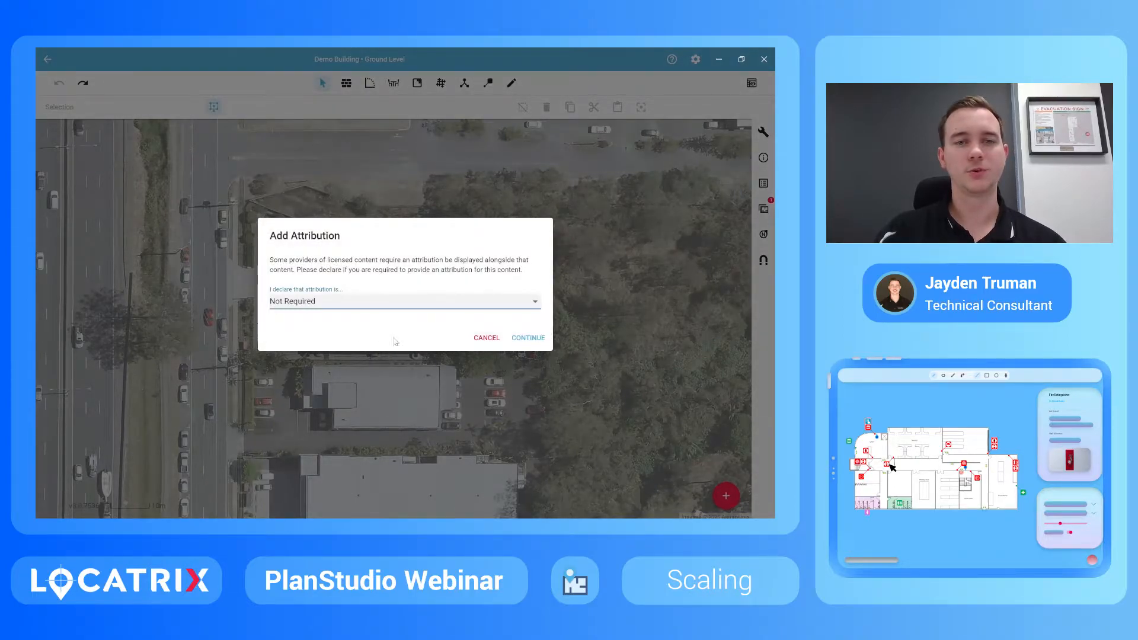
left_click(524, 340)
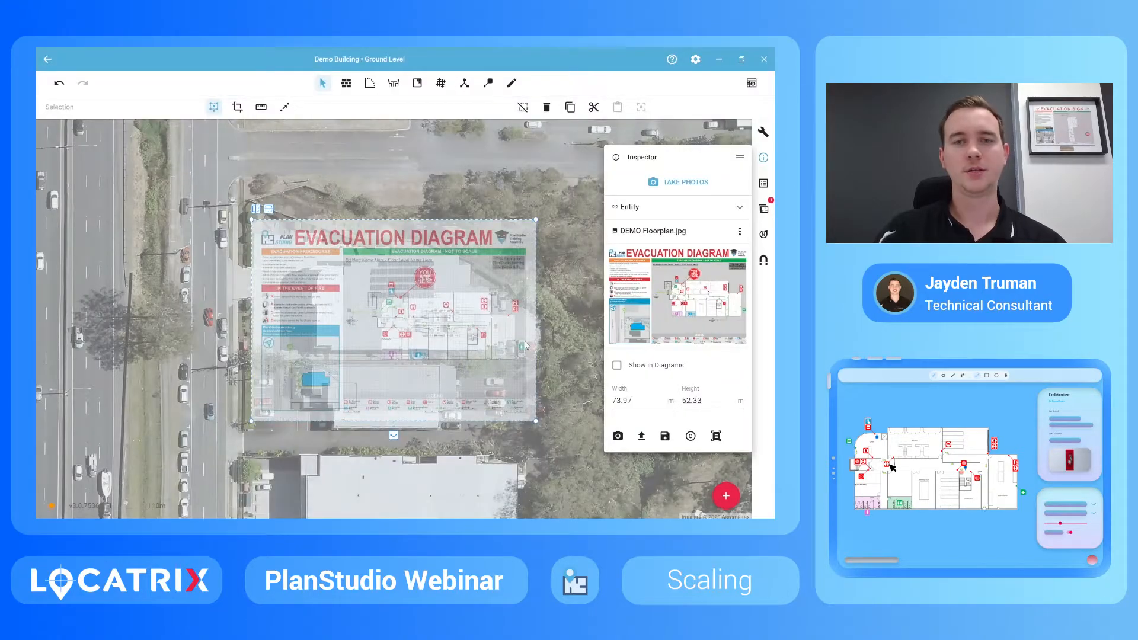
Step: Move the evacuation diagram image below the building with the solar panels and enlarge it from its upper-left corner
scroll(366, 237, "down", 3)
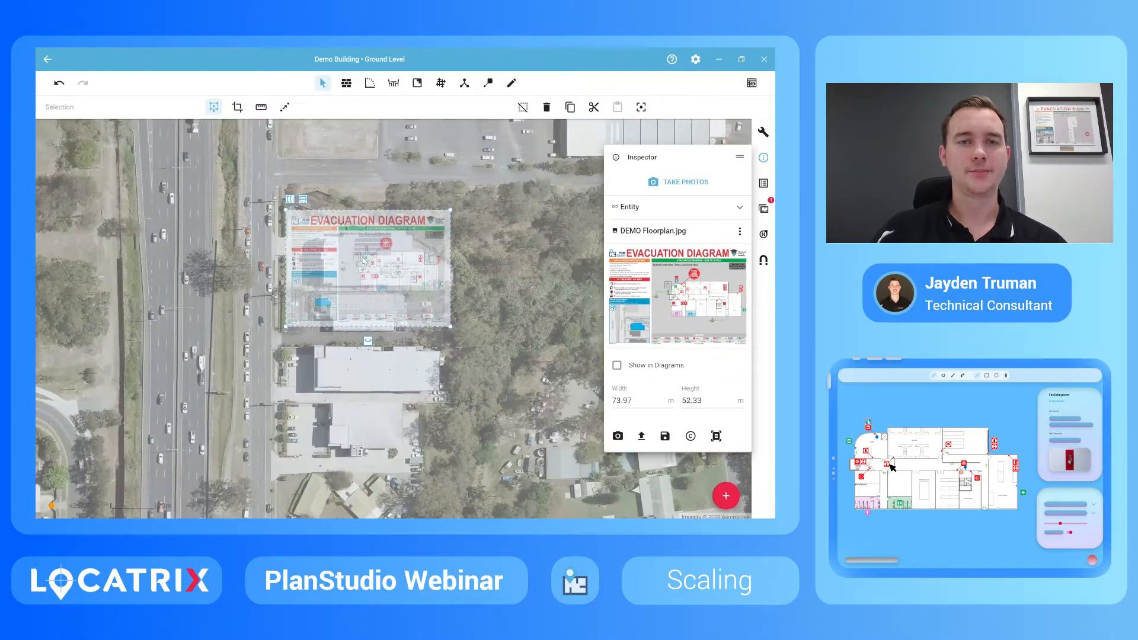
left_click_drag(364, 263, 376, 322)
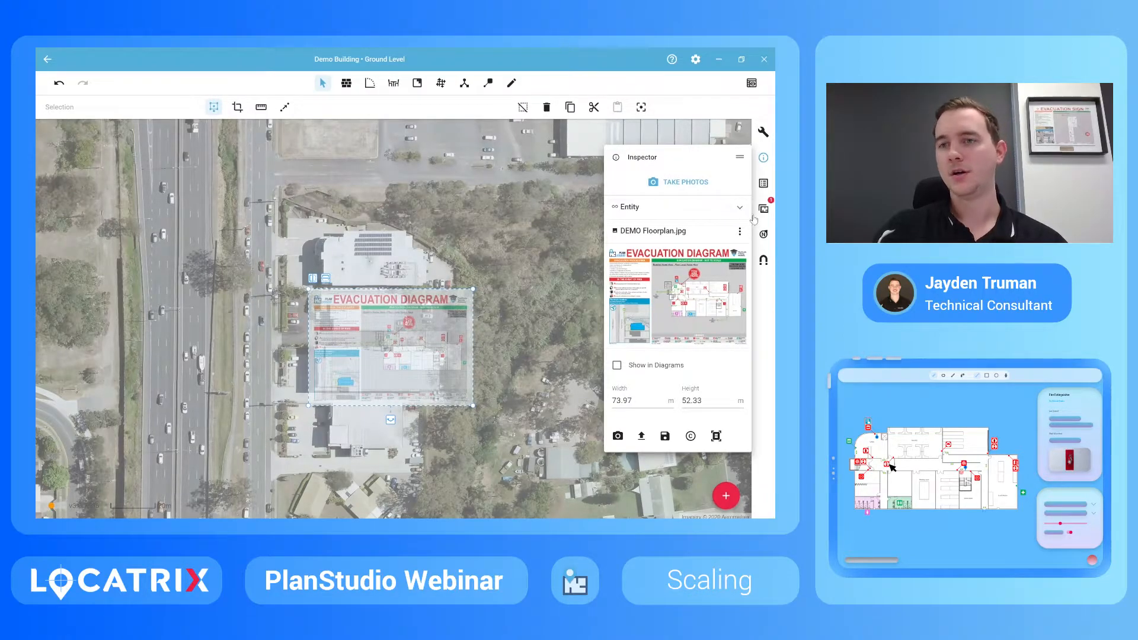
left_click(763, 158)
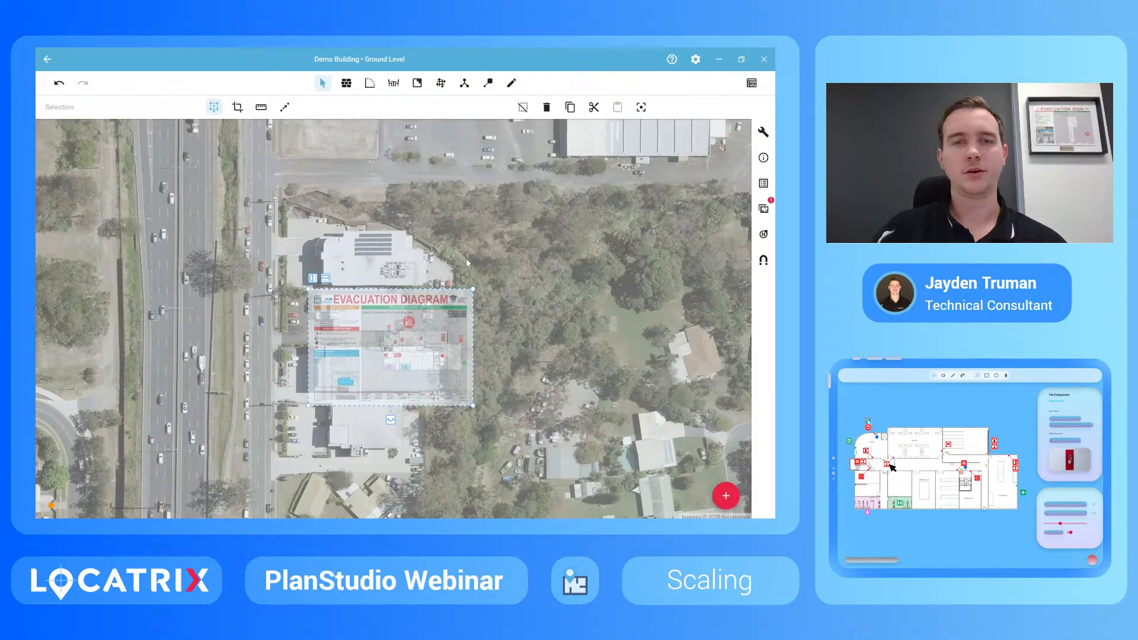
scroll(341, 254, "up", 2)
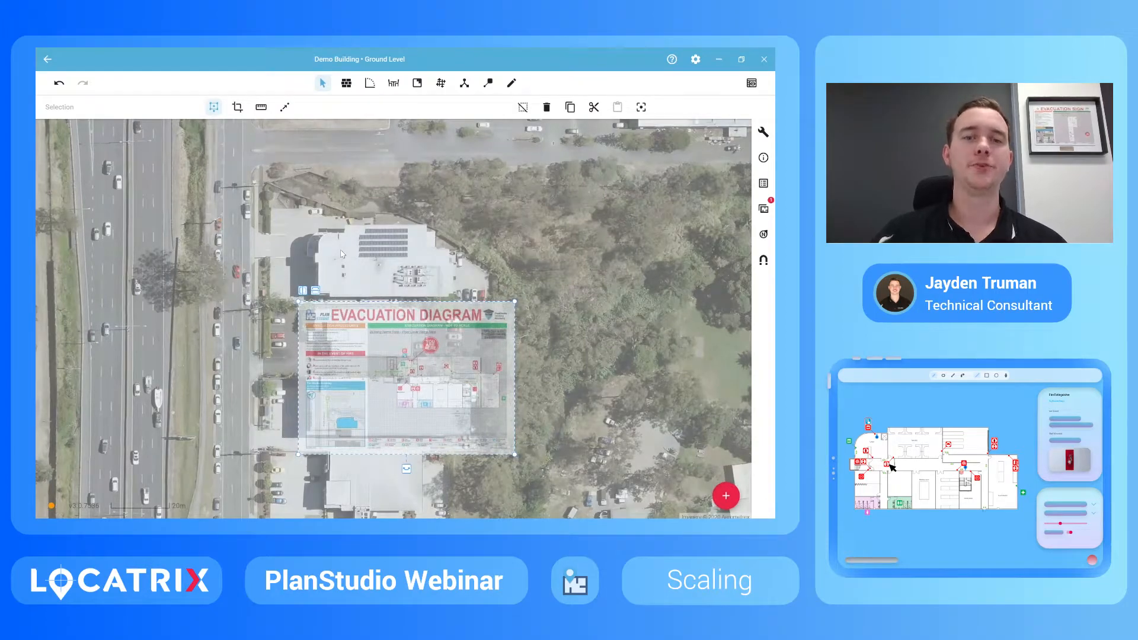
scroll(372, 327, "up", 1)
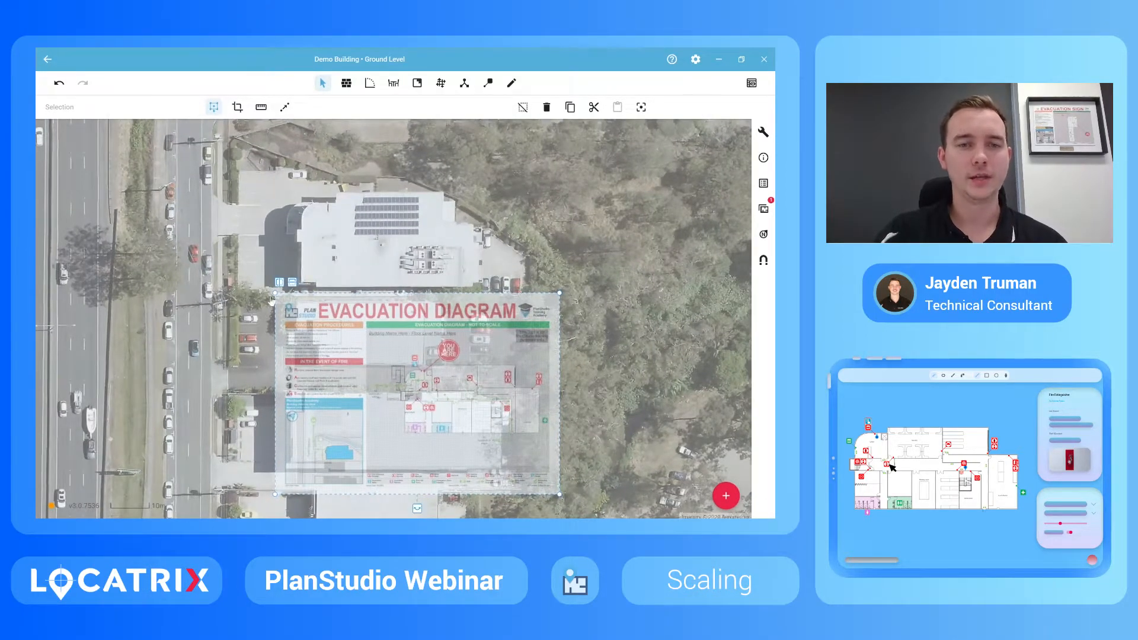
left_click_drag(275, 296, 135, 199)
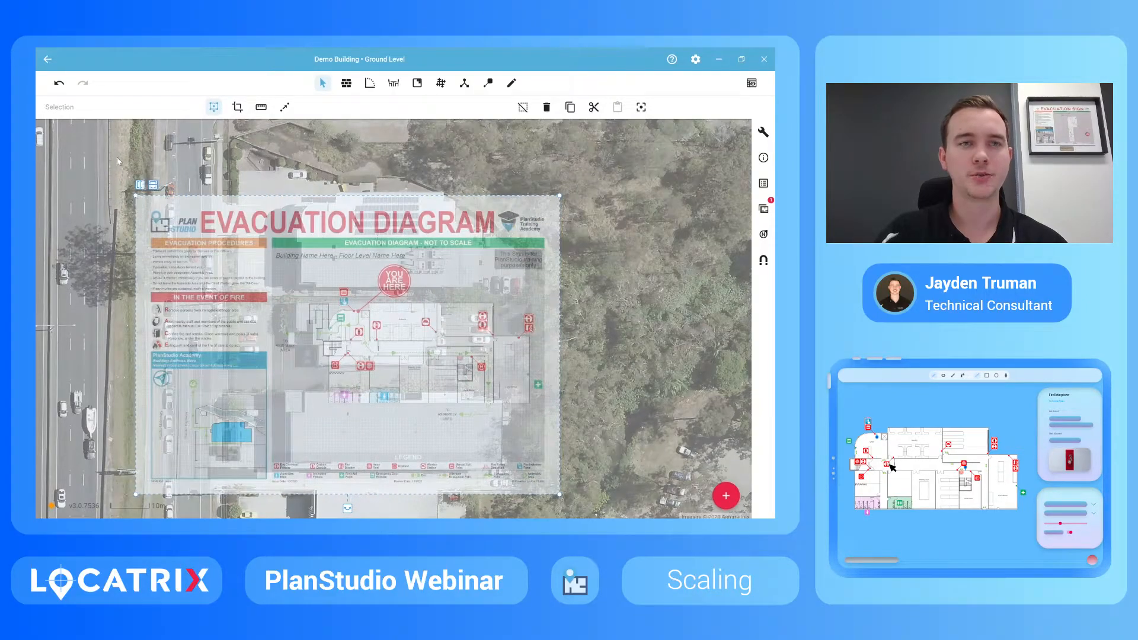
Step: Undo the last enlargement and rescale the evacuation diagram by matching its floorplan's lower wall to the solar-panel building's lower roof edge
left_click(59, 83)
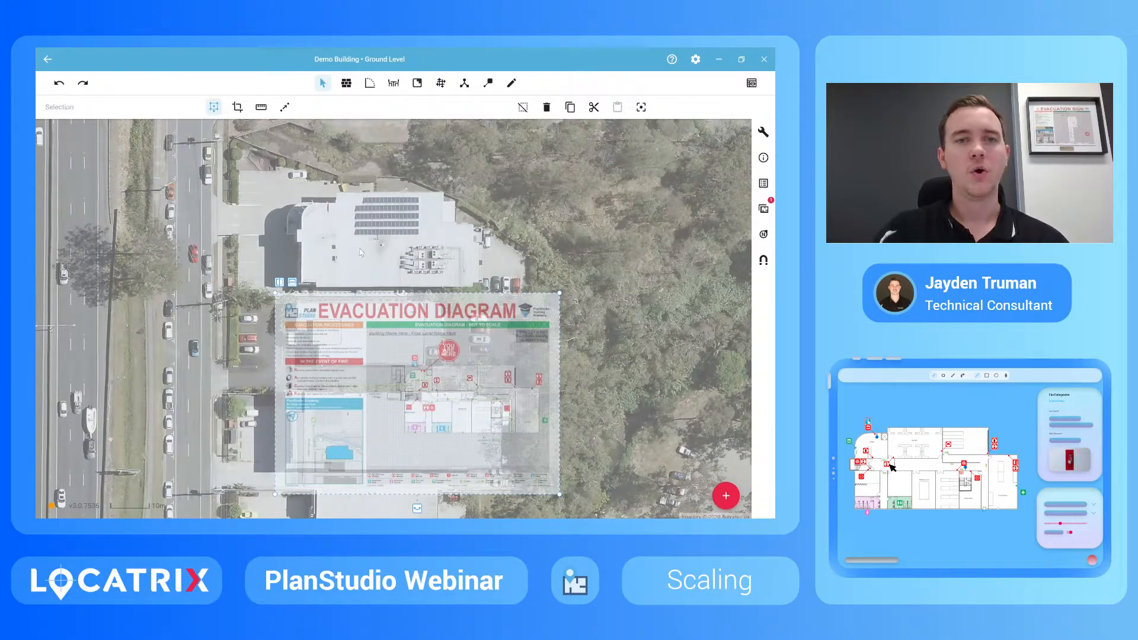
left_click(284, 108)
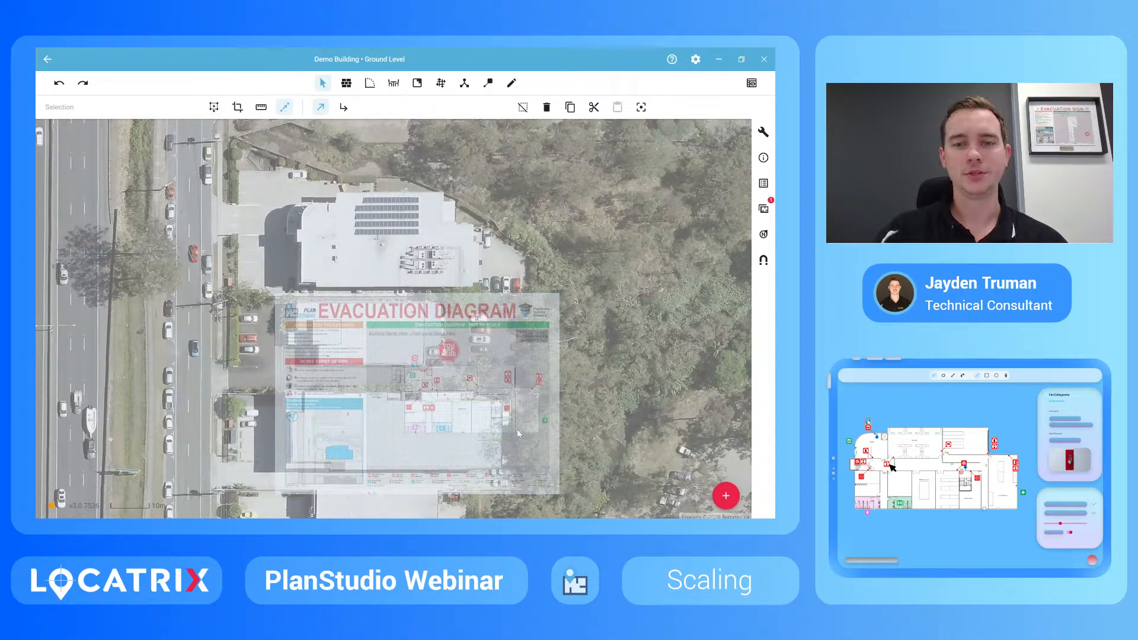
scroll(521, 439, "up", 2)
scroll(531, 450, "up", 2)
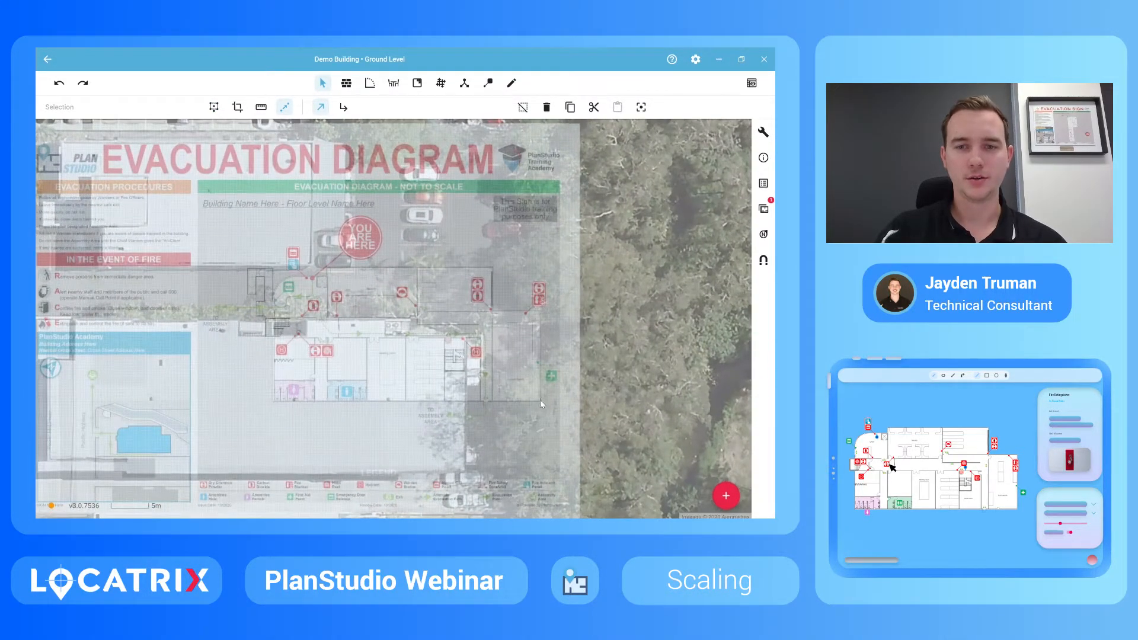
left_click(540, 402)
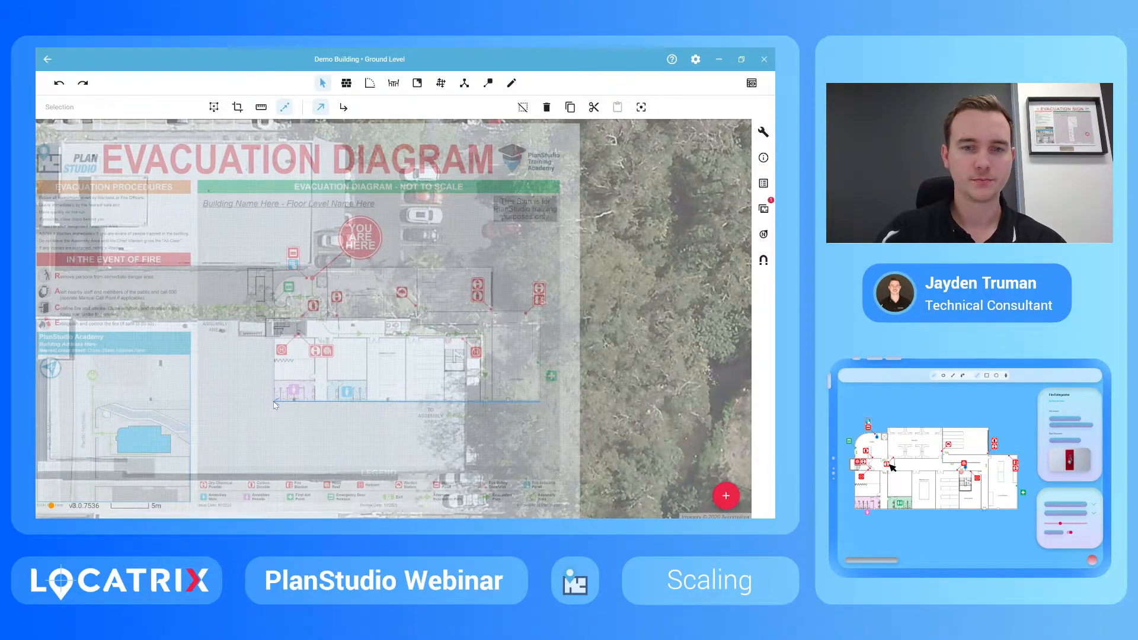
scroll(420, 464, "down", 3)
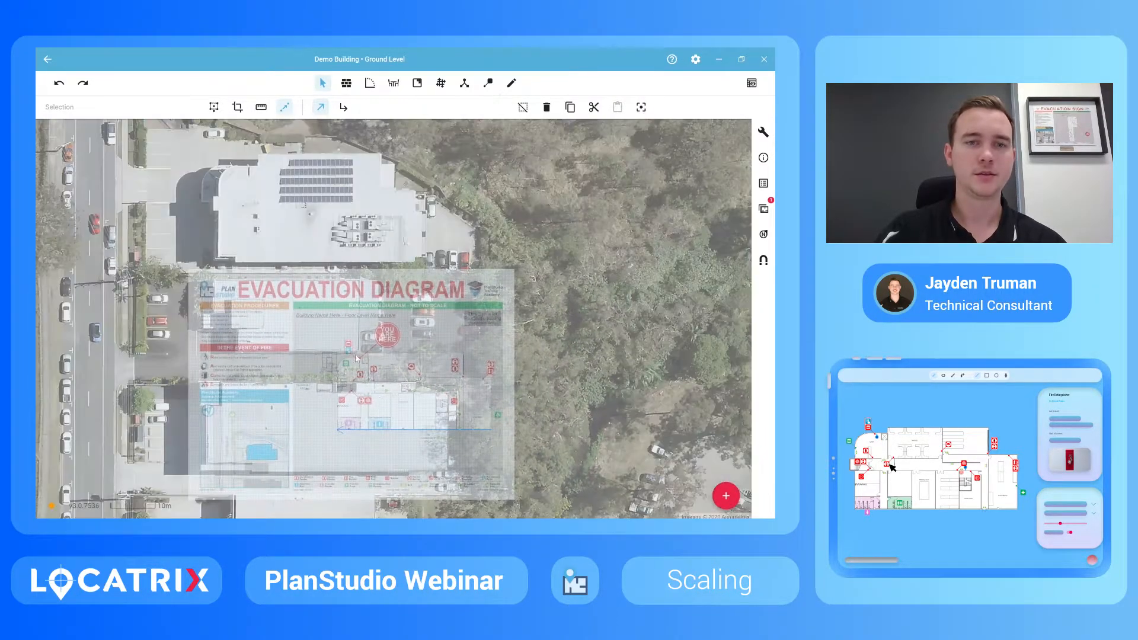
scroll(274, 236, "up", 1)
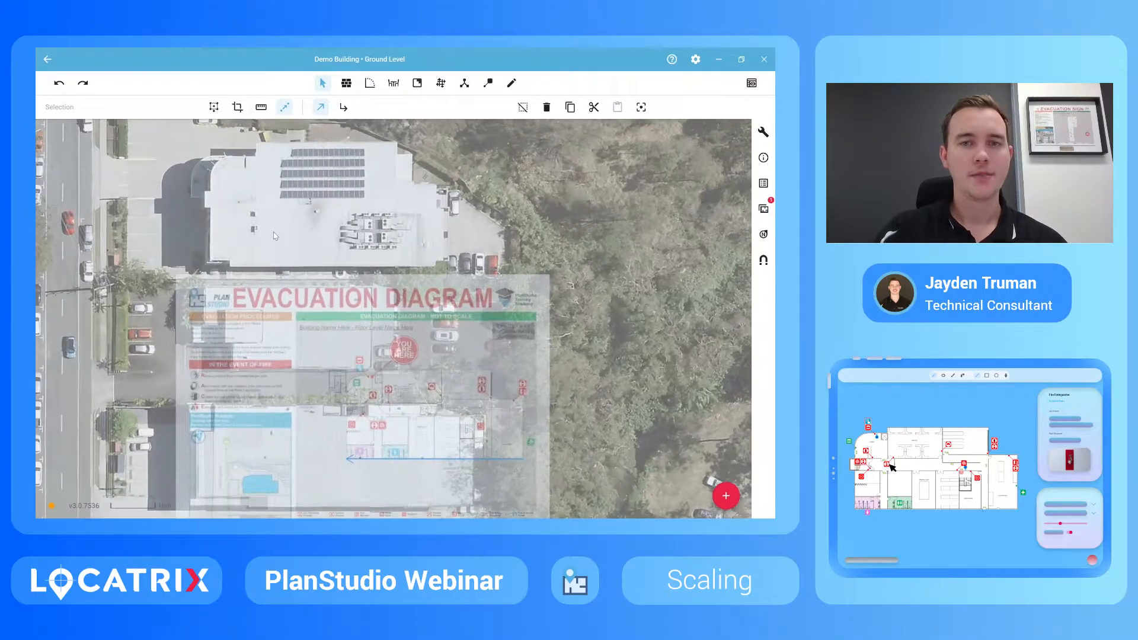
left_click(442, 262)
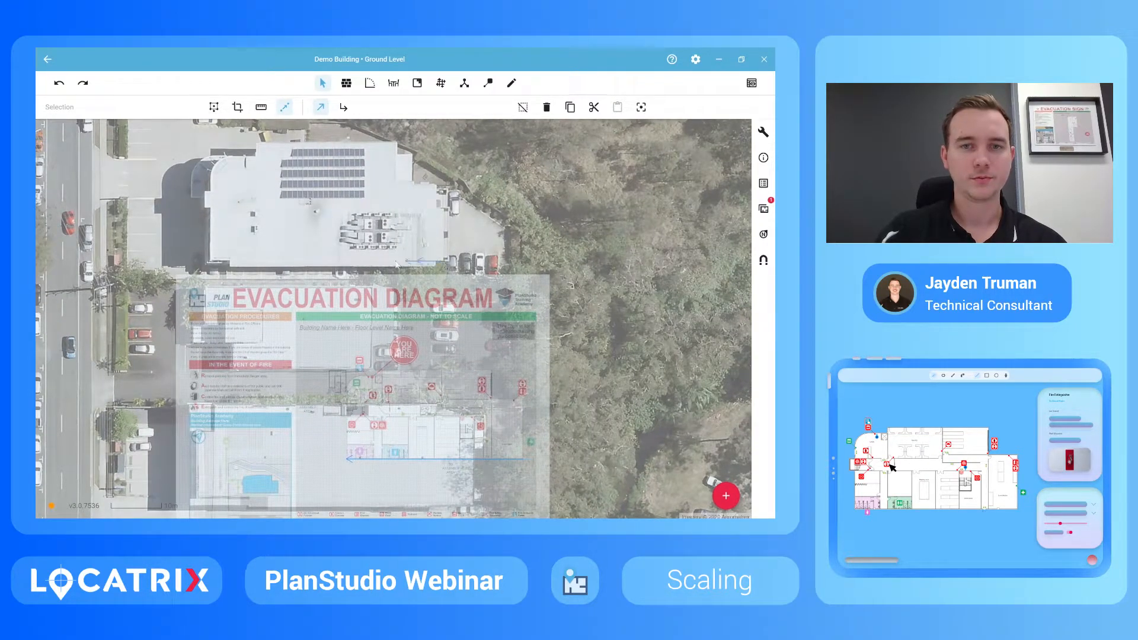
left_click(213, 263)
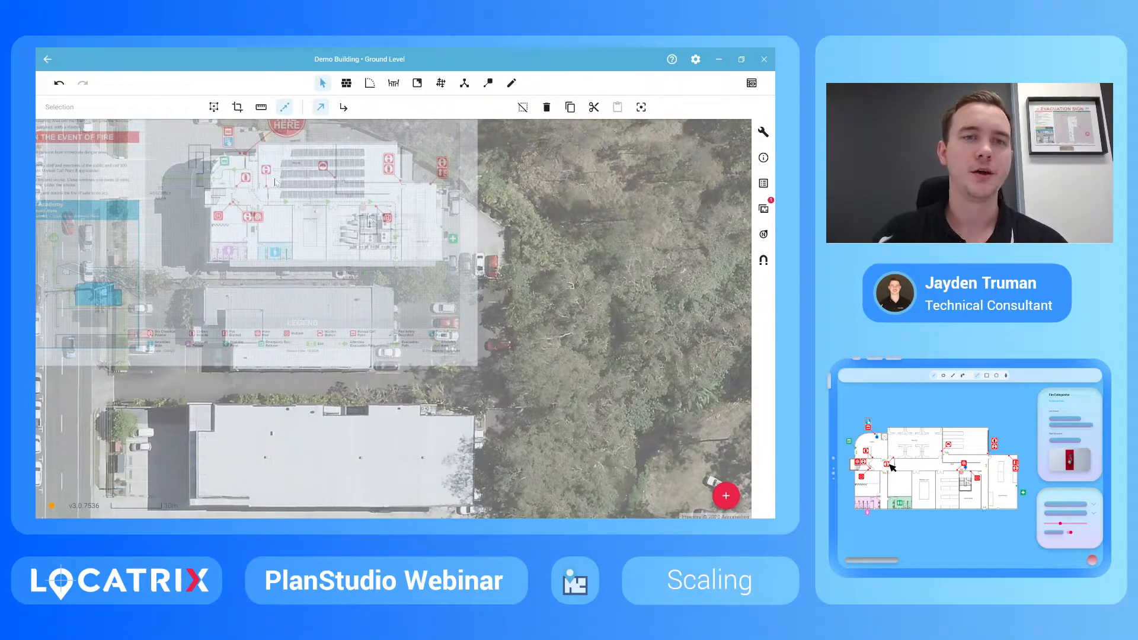
Step: Nudge the evacuation diagram slightly to the left to align its floorplan with the solar-panel building's roof outline
left_click(214, 107)
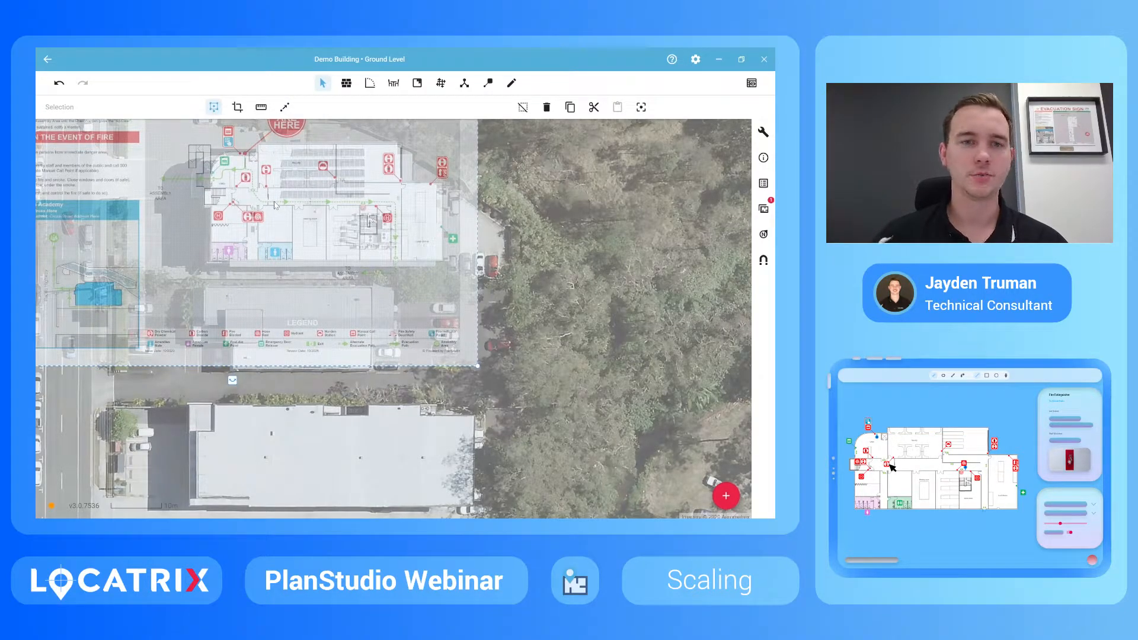
scroll(284, 207, "up", 1)
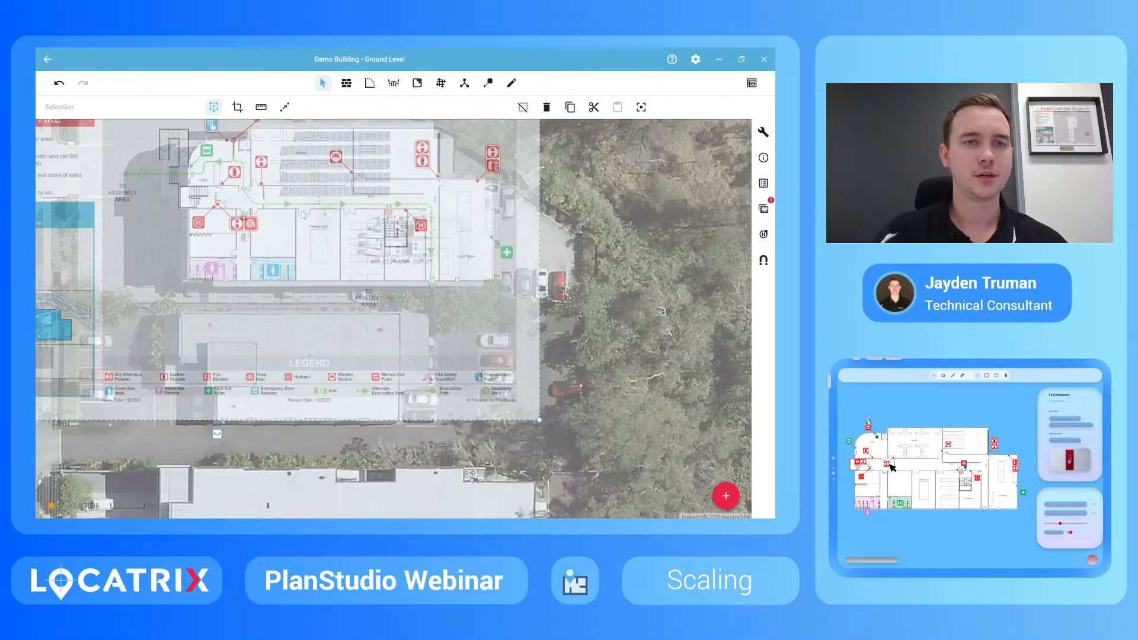
left_click_drag(299, 211, 296, 211)
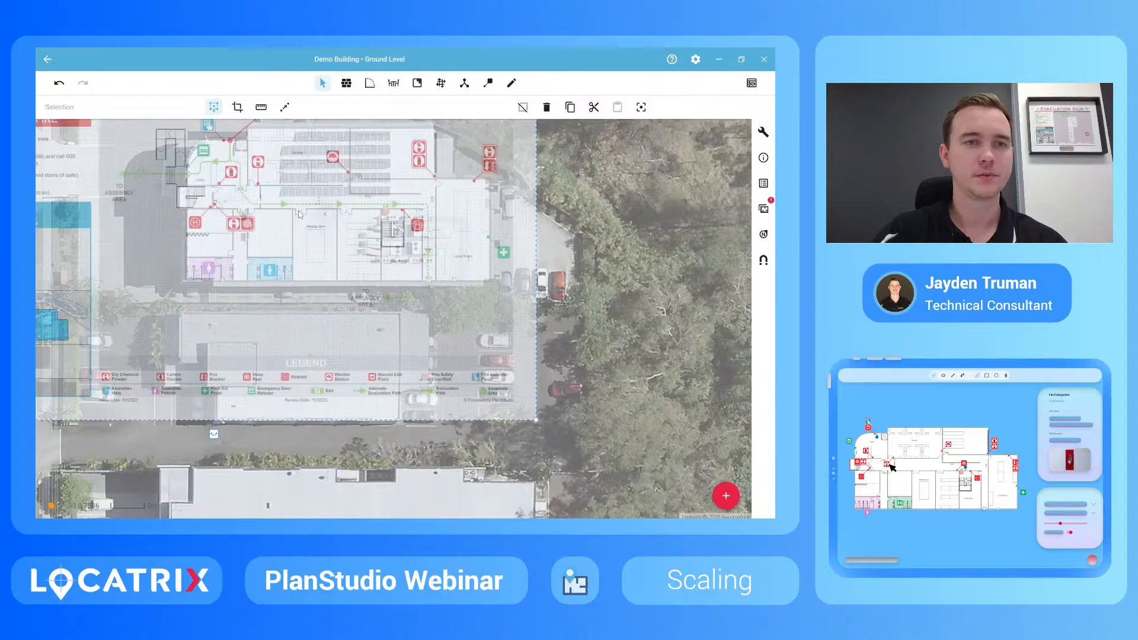
scroll(305, 203, "down", 3)
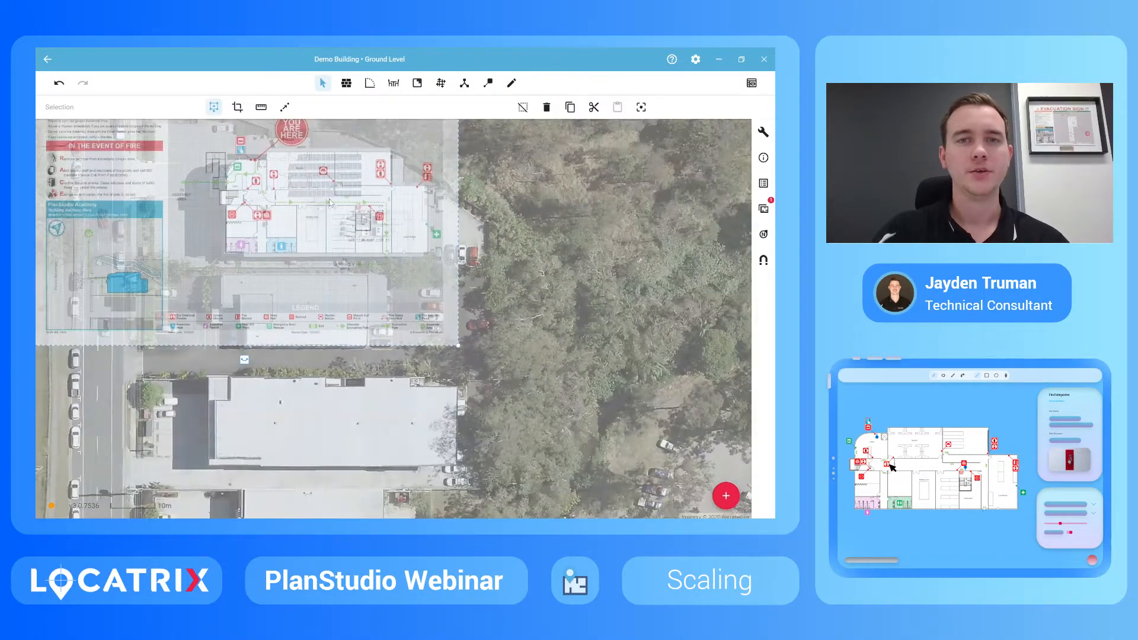
Step: Hide the Site Plan so only the Ground Level with the evacuation diagram is displayed
left_click(763, 211)
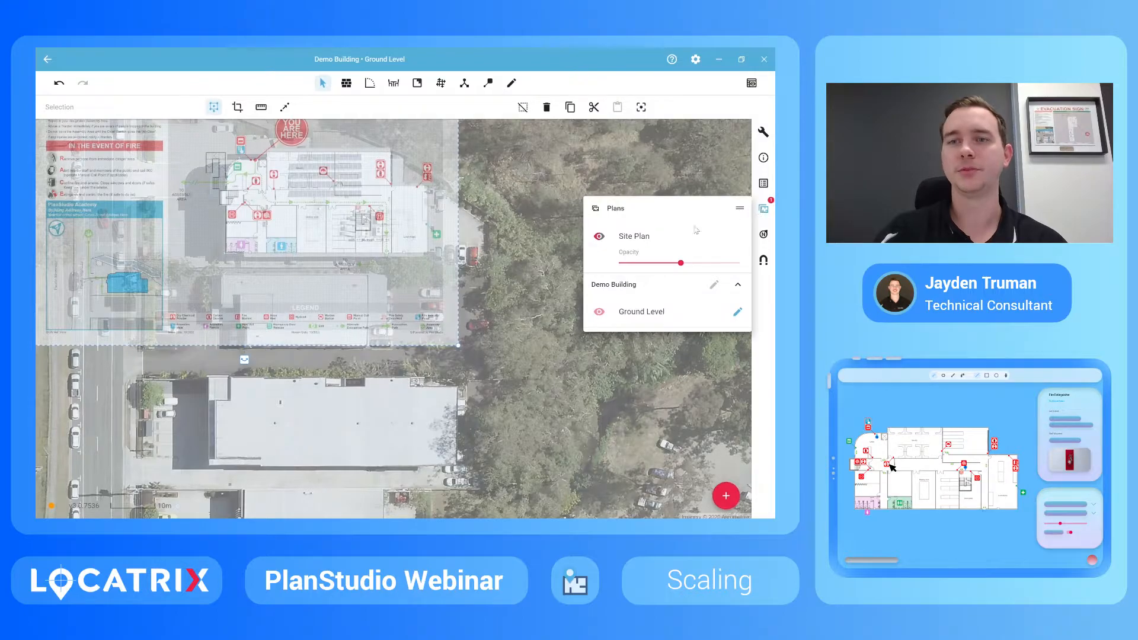
left_click(599, 237)
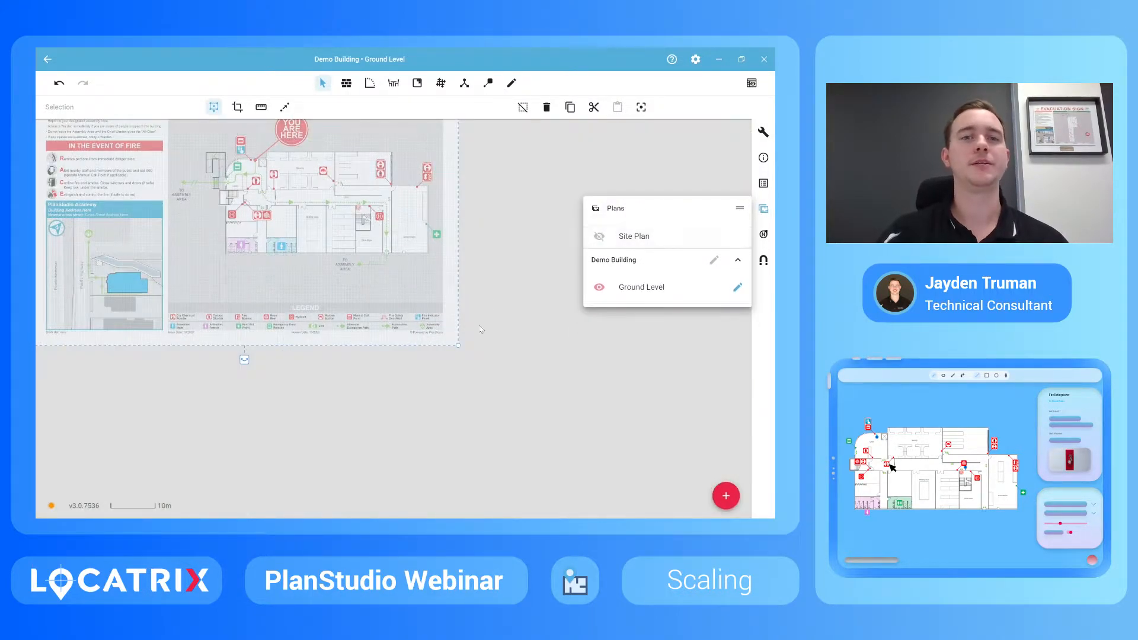
scroll(483, 320, "down", 2)
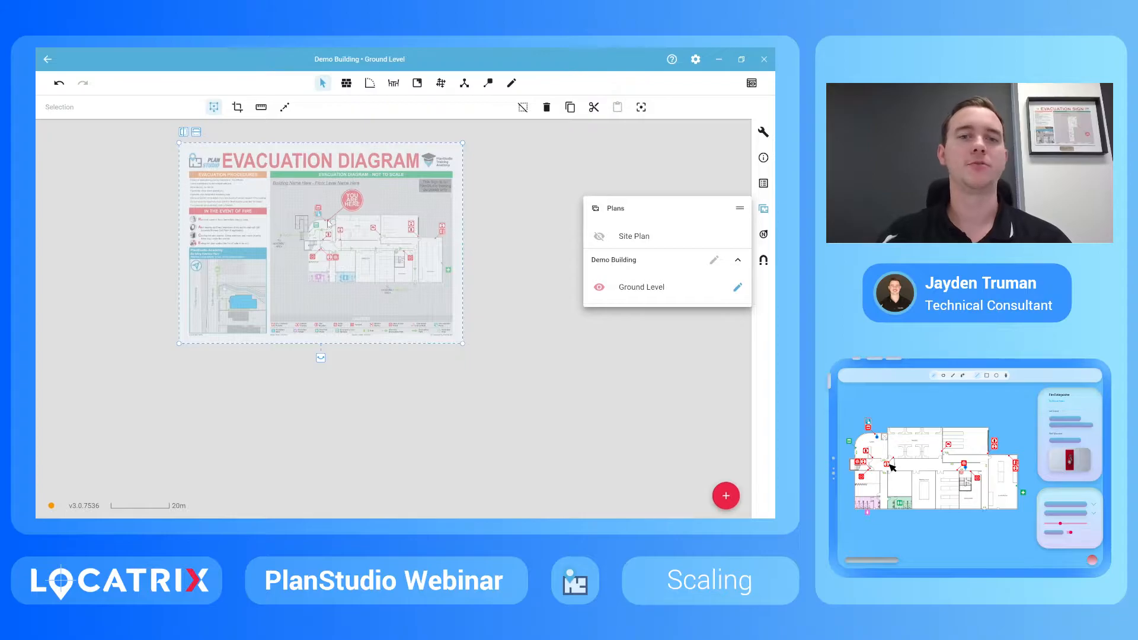
scroll(331, 225, "up", 2)
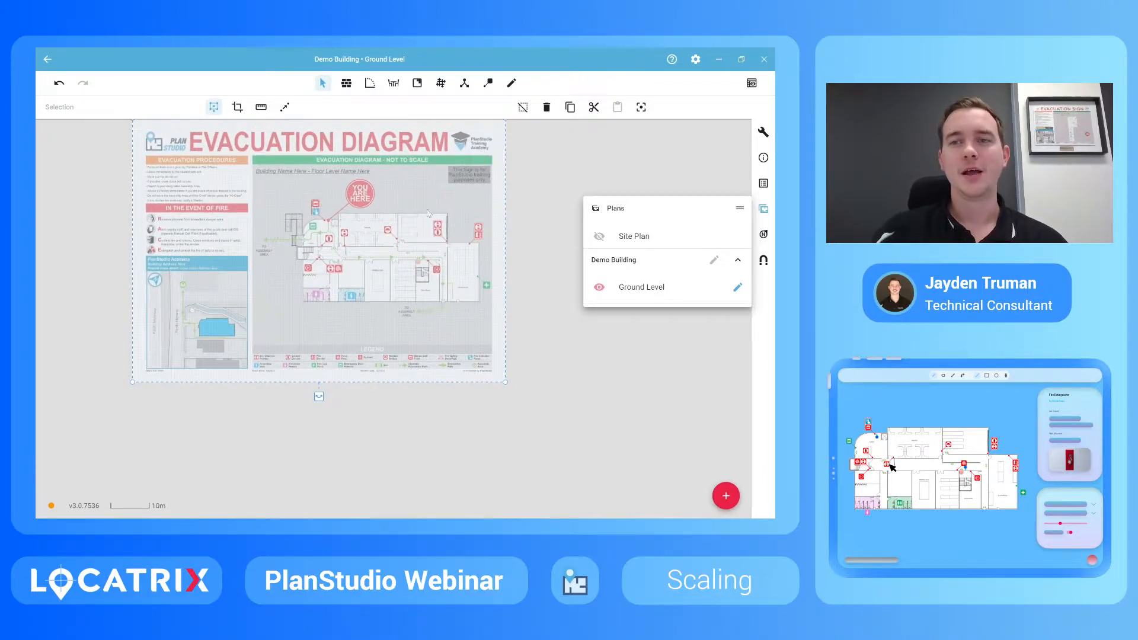
Step: Lock the Graphics layer and deselect the evacuation diagram
left_click(763, 185)
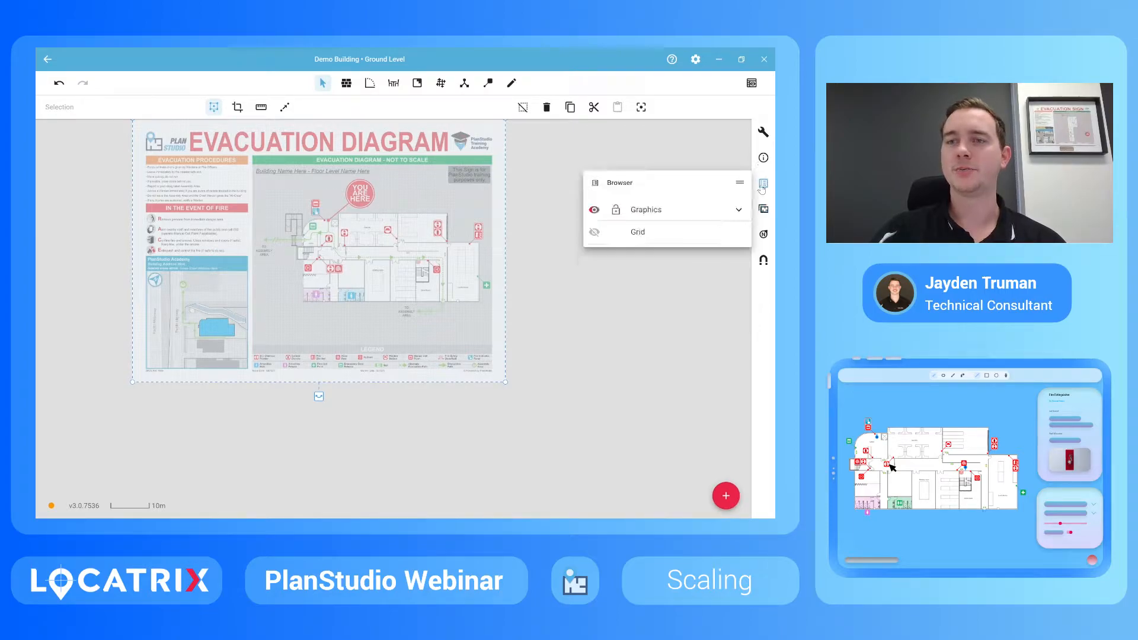
left_click(616, 211)
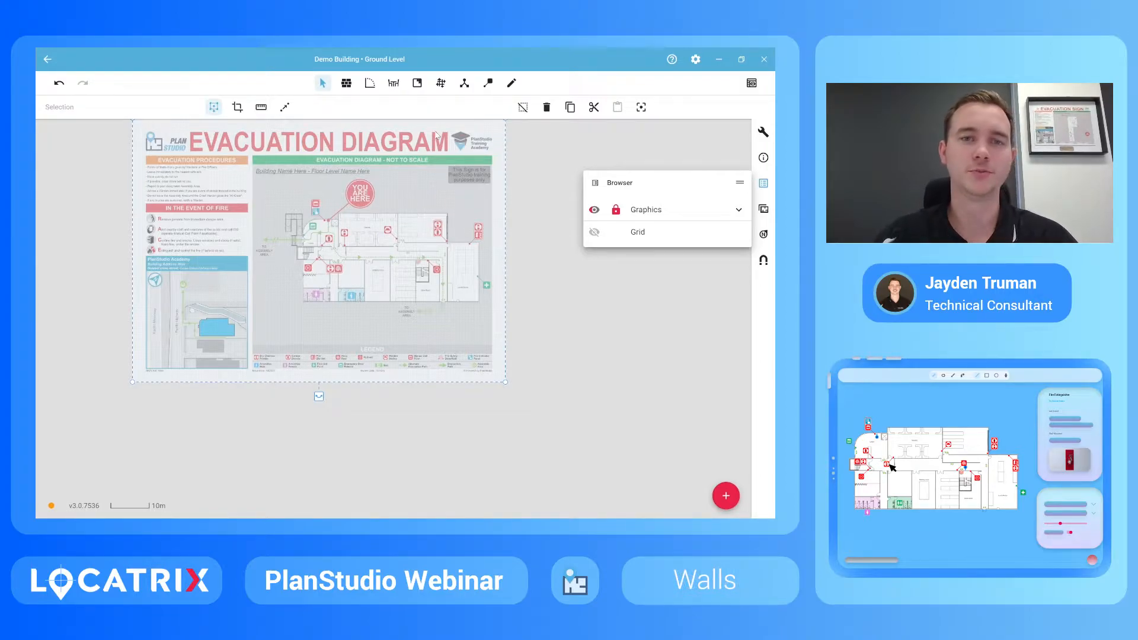
key("Escape")
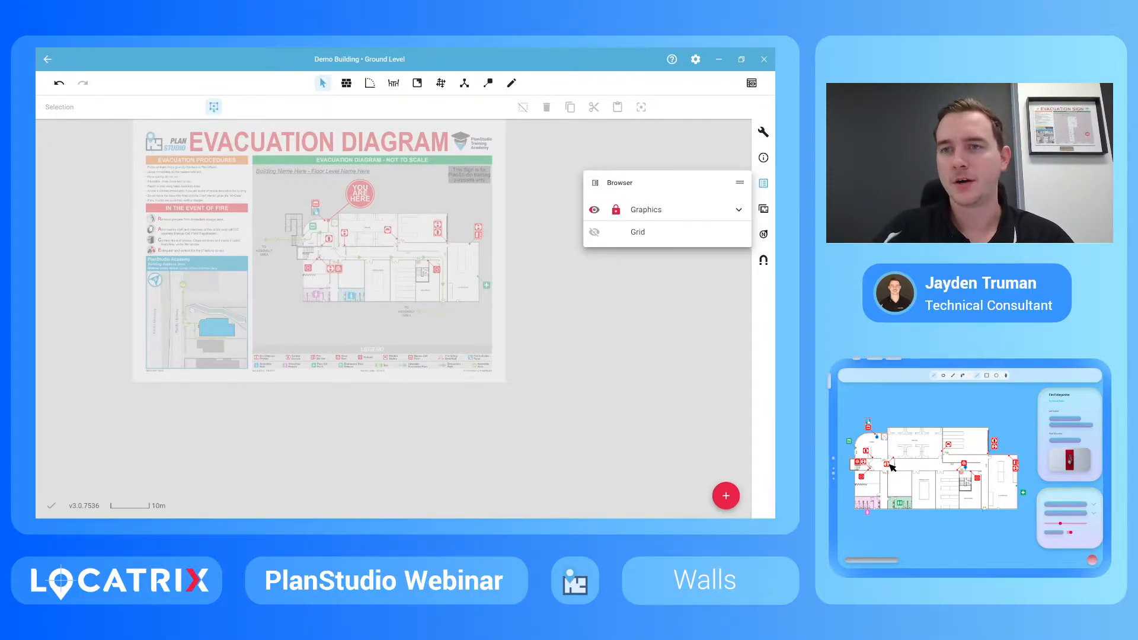
left_click(763, 185)
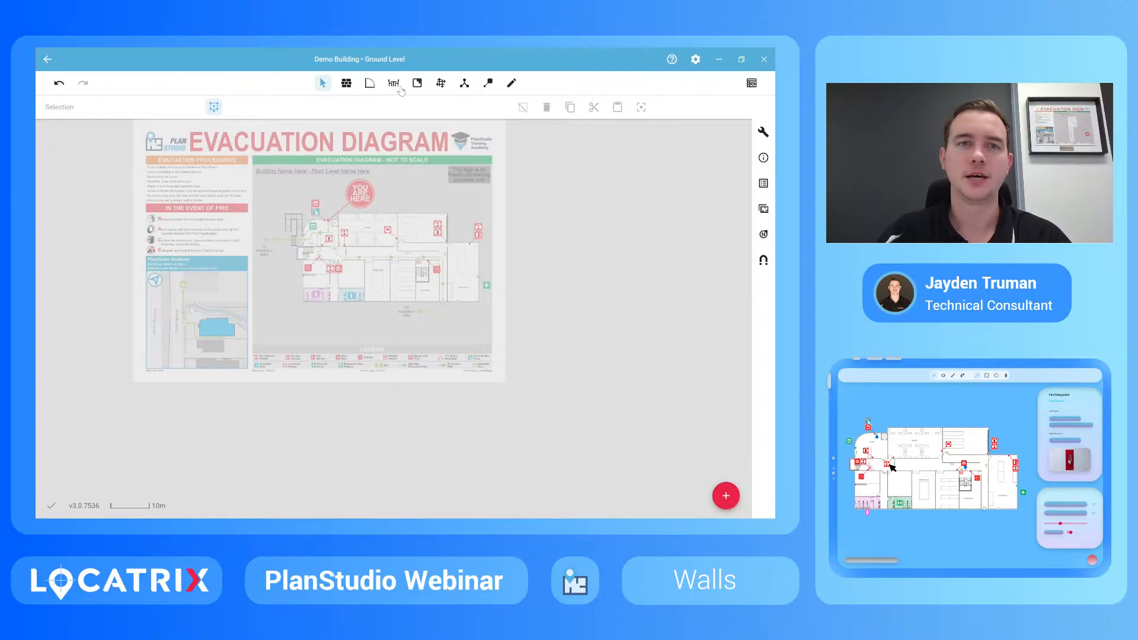
Step: Set the wall preset to External Wall and draw a wall about 30 m long along the floorplan's upper edge, above the Security area
left_click(347, 85)
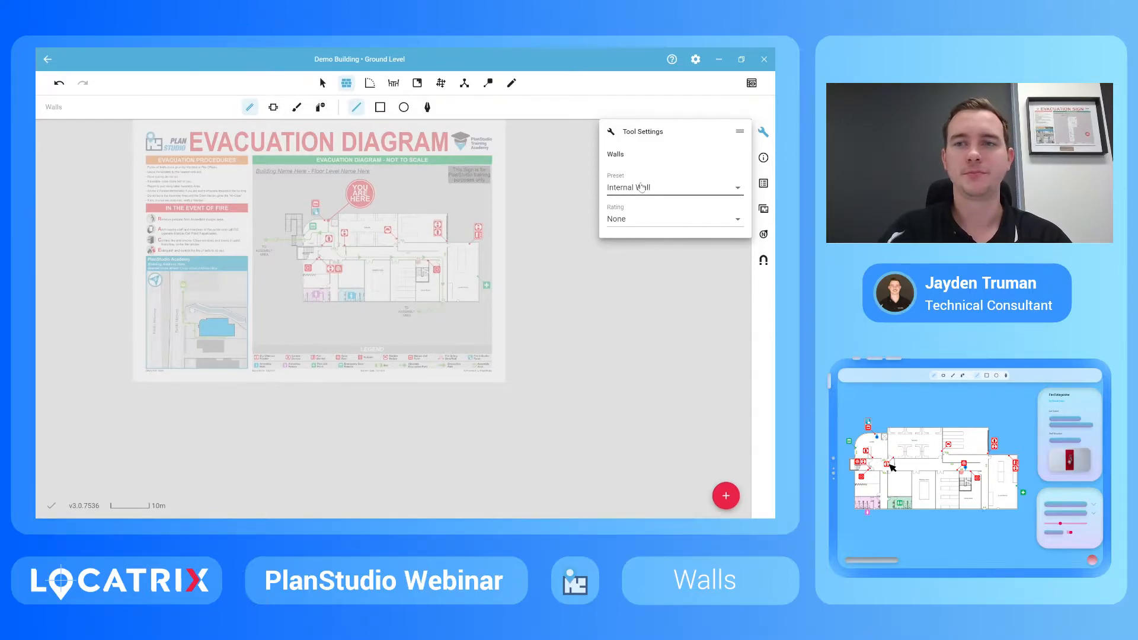
left_click(641, 187)
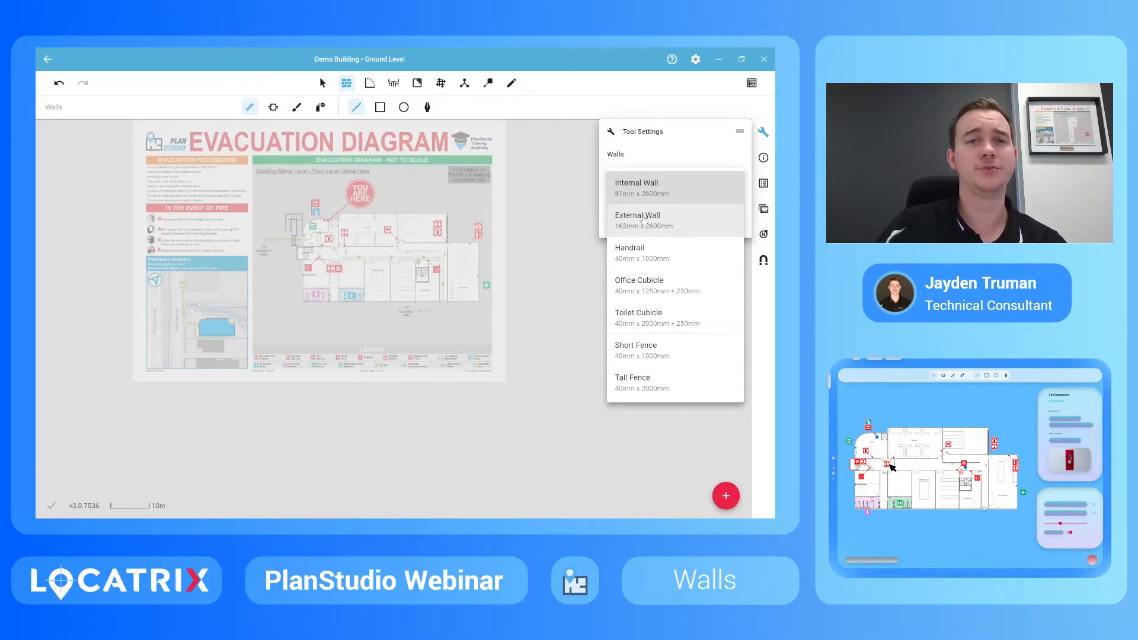
left_click(642, 219)
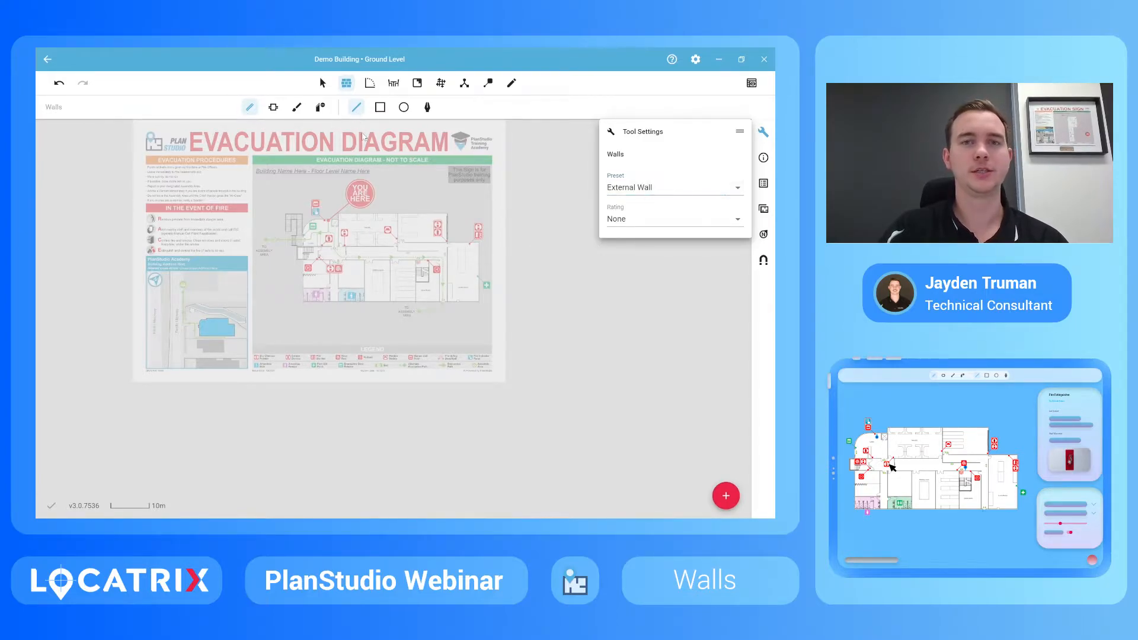
scroll(389, 234, "up", 3)
scroll(355, 225, "up", 3)
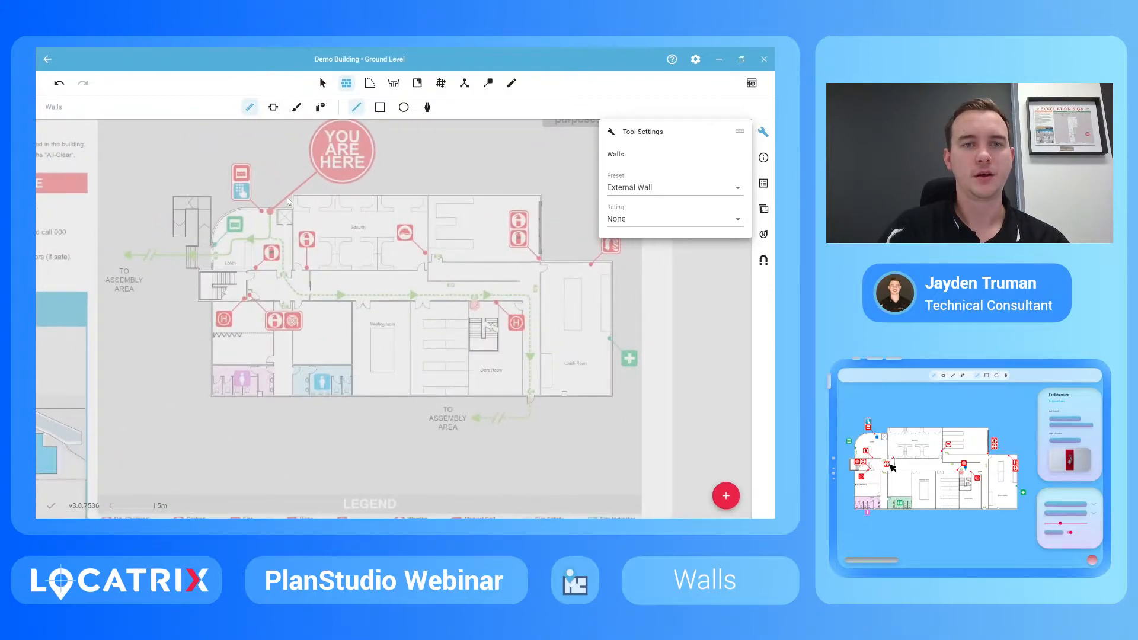
left_click(288, 196)
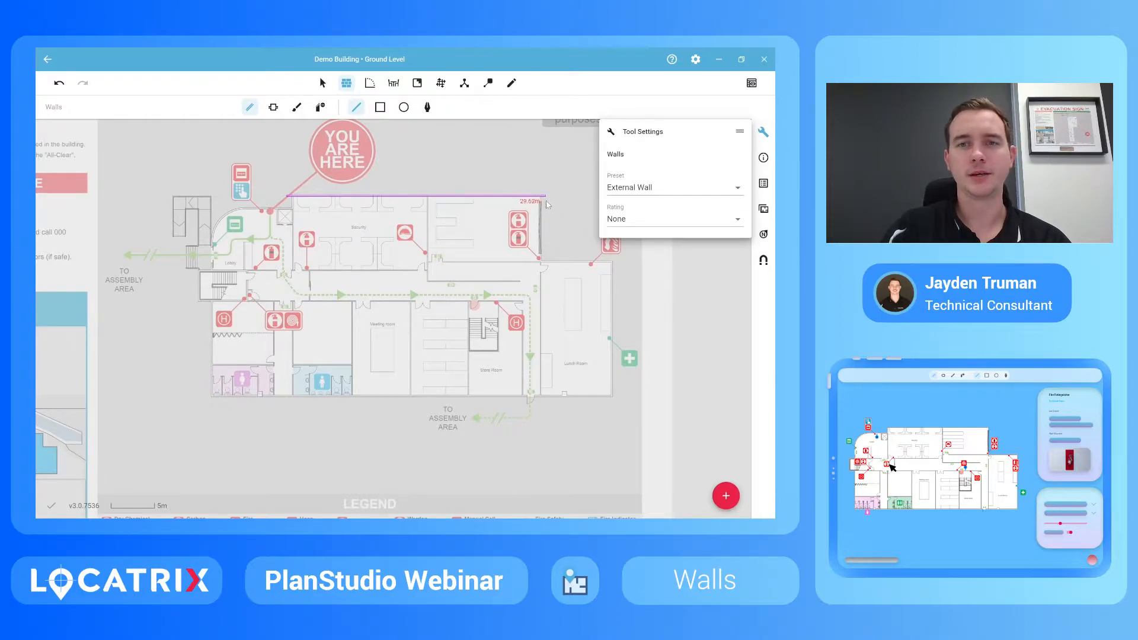
left_click(547, 199)
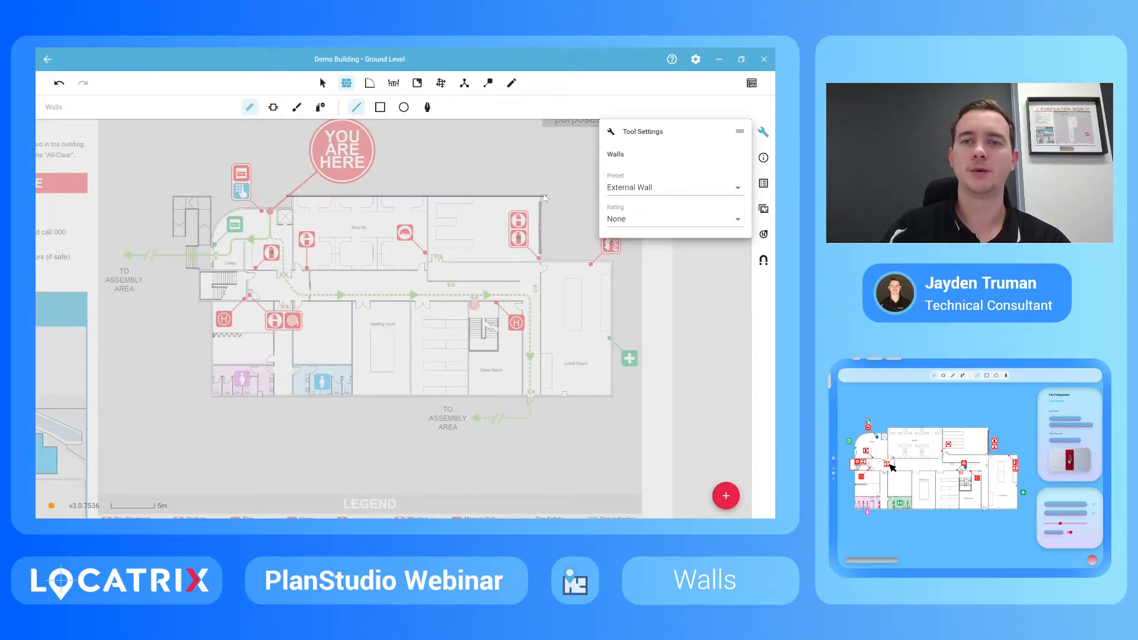
Step: Trace external walls down the floorplan's right side, around the lunch room, along the lower and left edges, and around the stairwell below the lobby
left_click_drag(541, 196, 541, 305)
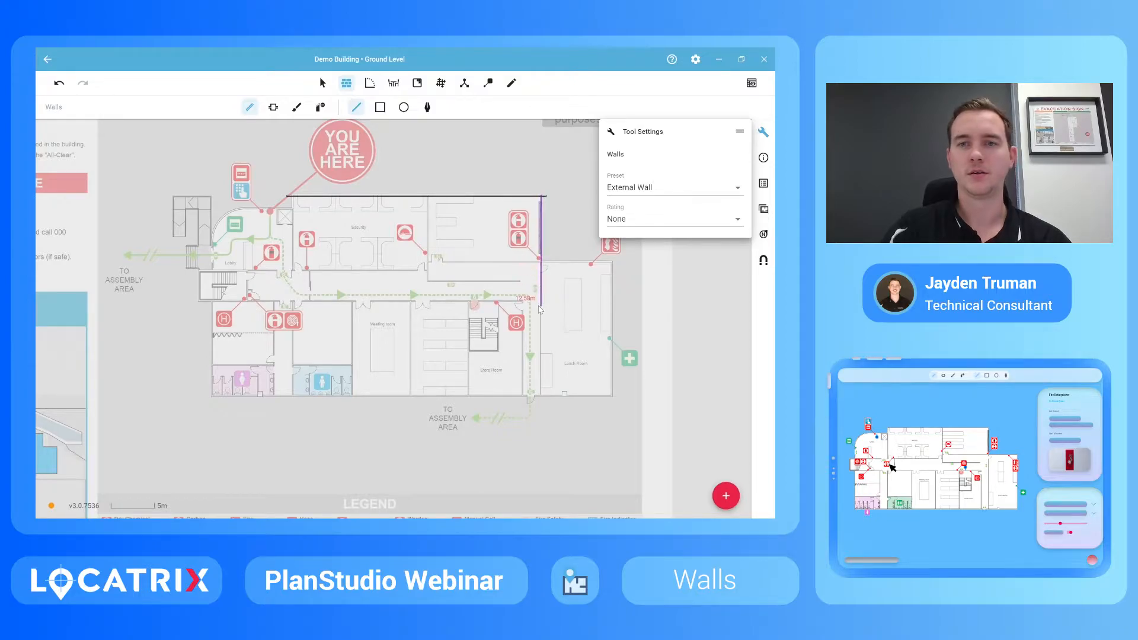
mouse_move(542, 265)
left_mouse_down()
mouse_move(619, 265)
mouse_move(612, 415)
mouse_move(617, 402)
mouse_move(191, 397)
mouse_move(212, 355)
mouse_move(218, 276)
mouse_move(216, 333)
mouse_move(212, 189)
left_mouse_up()
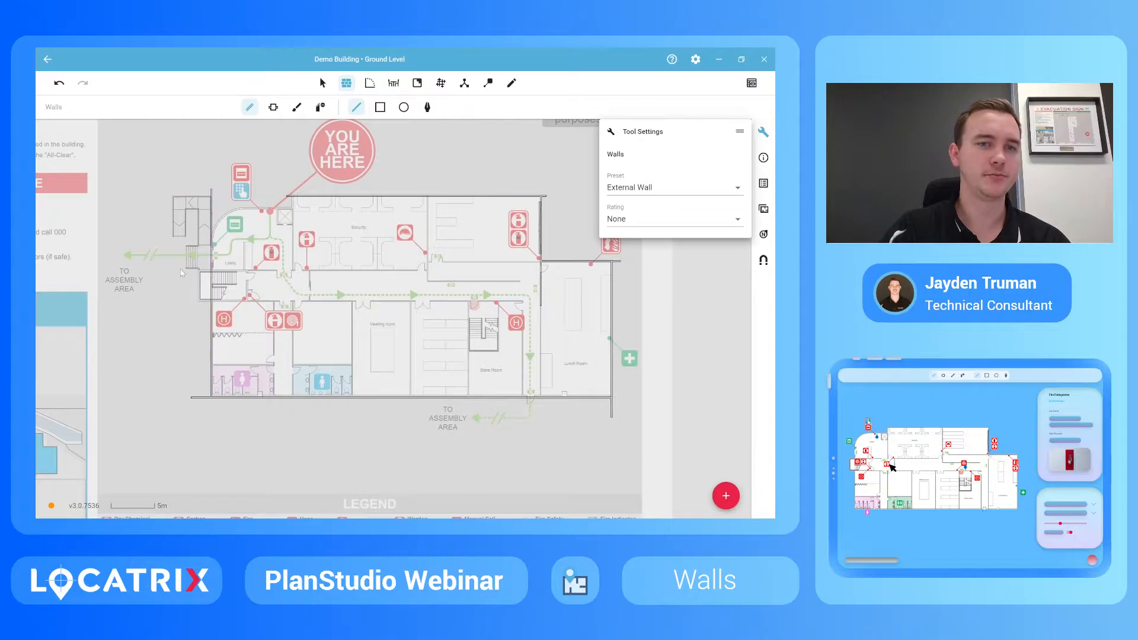
scroll(179, 272, "up", 3)
mouse_move(236, 323)
left_mouse_down()
mouse_move(192, 325)
mouse_move(213, 252)
left_mouse_up()
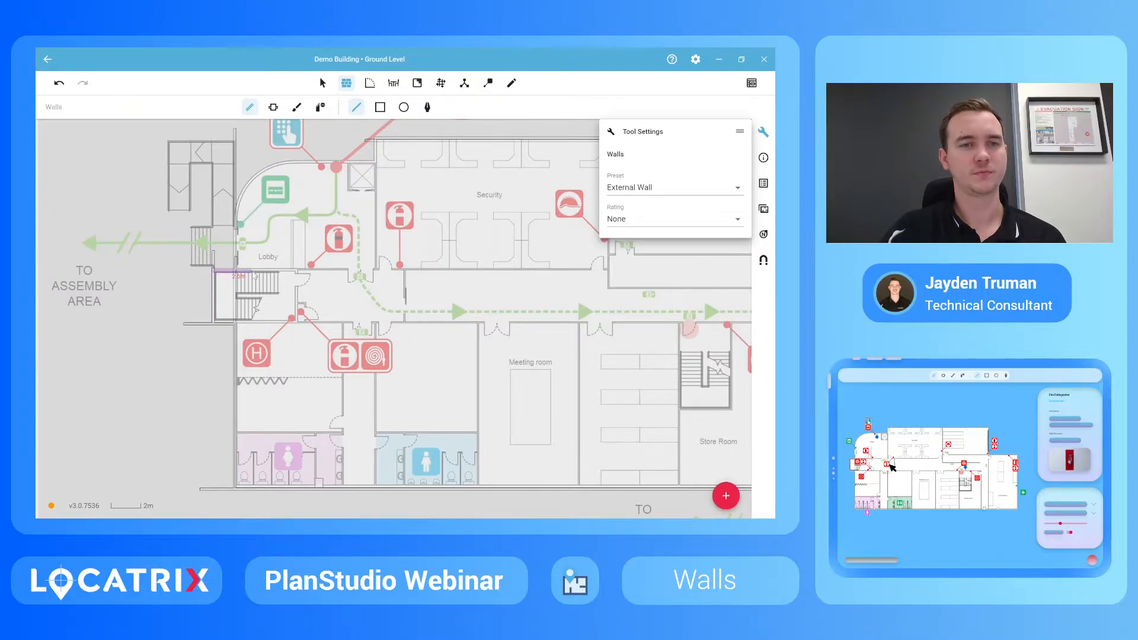
scroll(261, 279, "down", 2)
scroll(277, 179, "up", 2)
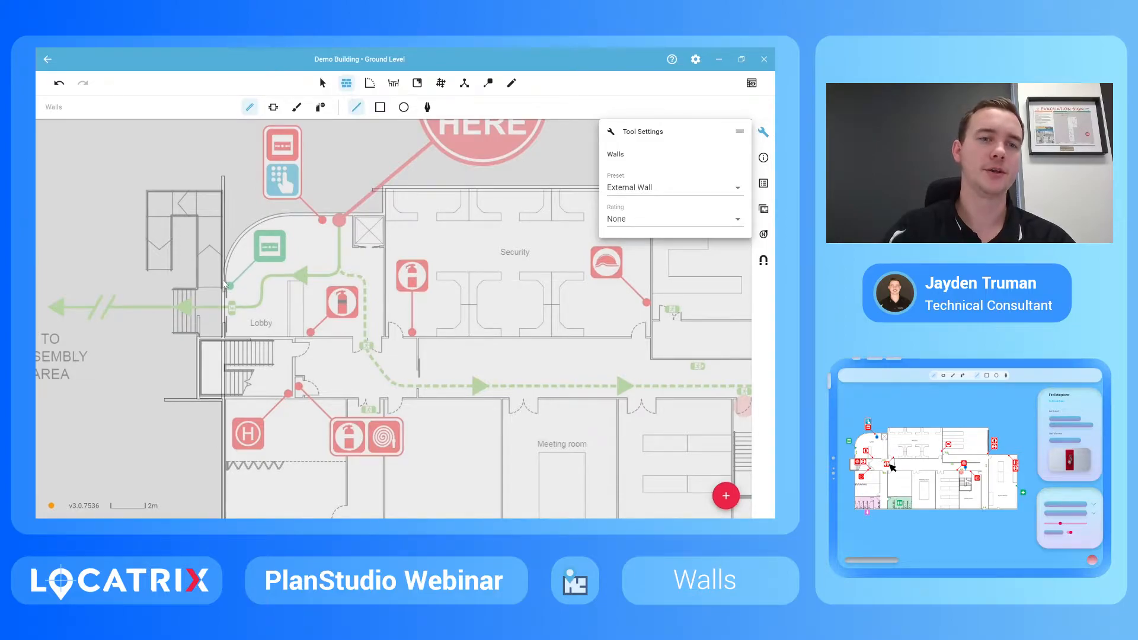
Step: Draw a diagonal external wall across the lobby's curved corner and connect it to the upper wall with a horizontal and a short vertical wall
left_click(224, 285)
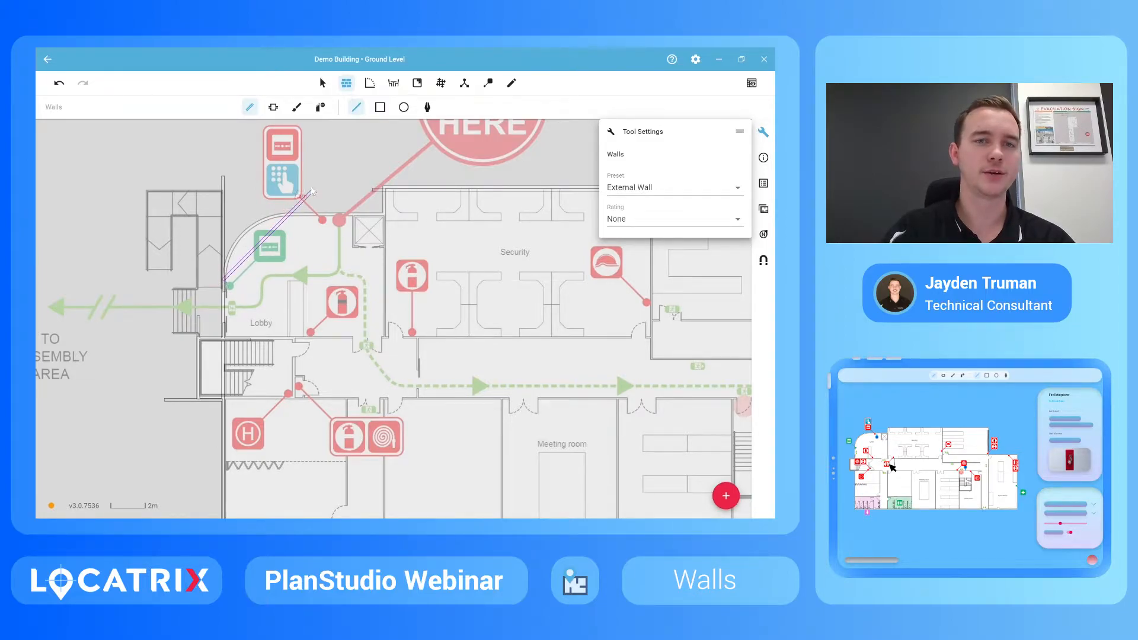
left_click(319, 183)
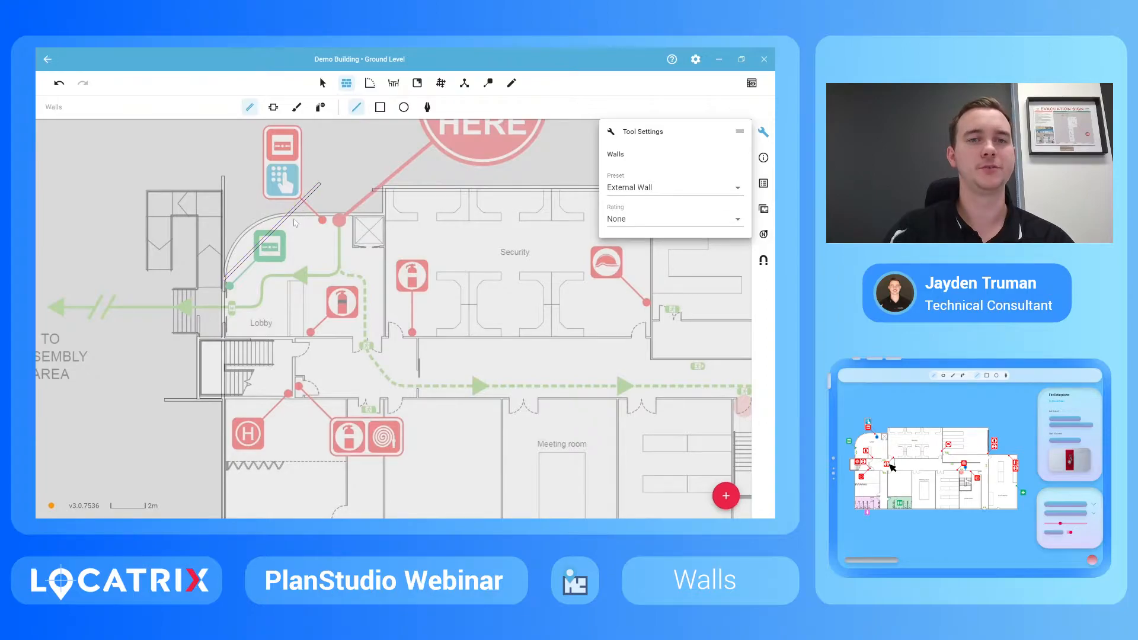
left_click(290, 214)
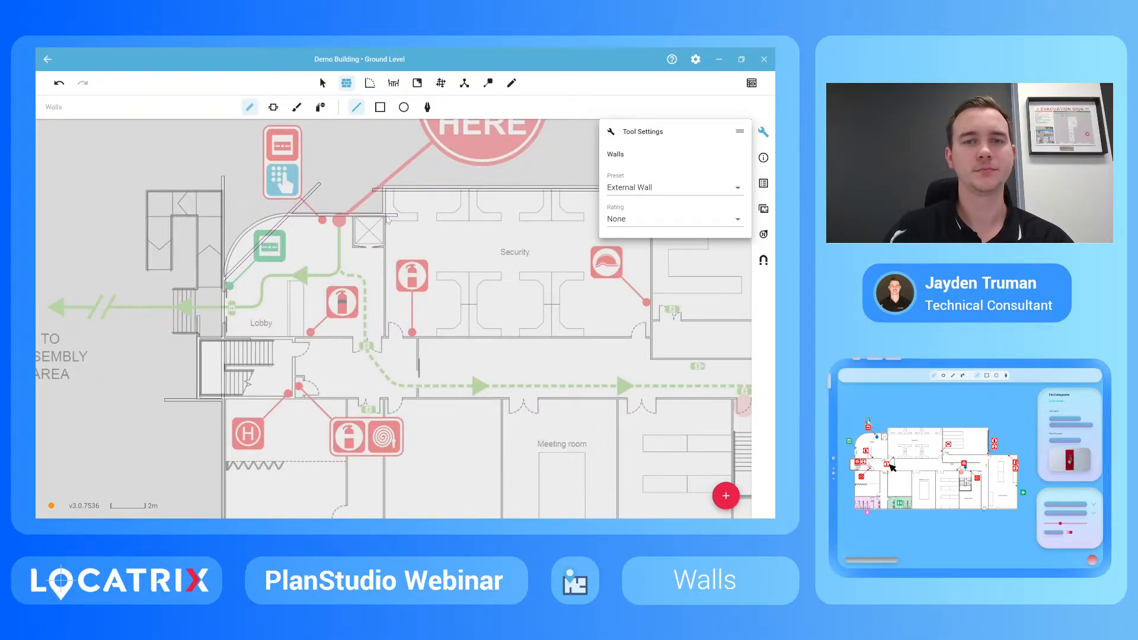
left_click_drag(384, 215, 384, 167)
scroll(333, 212, "down", 3)
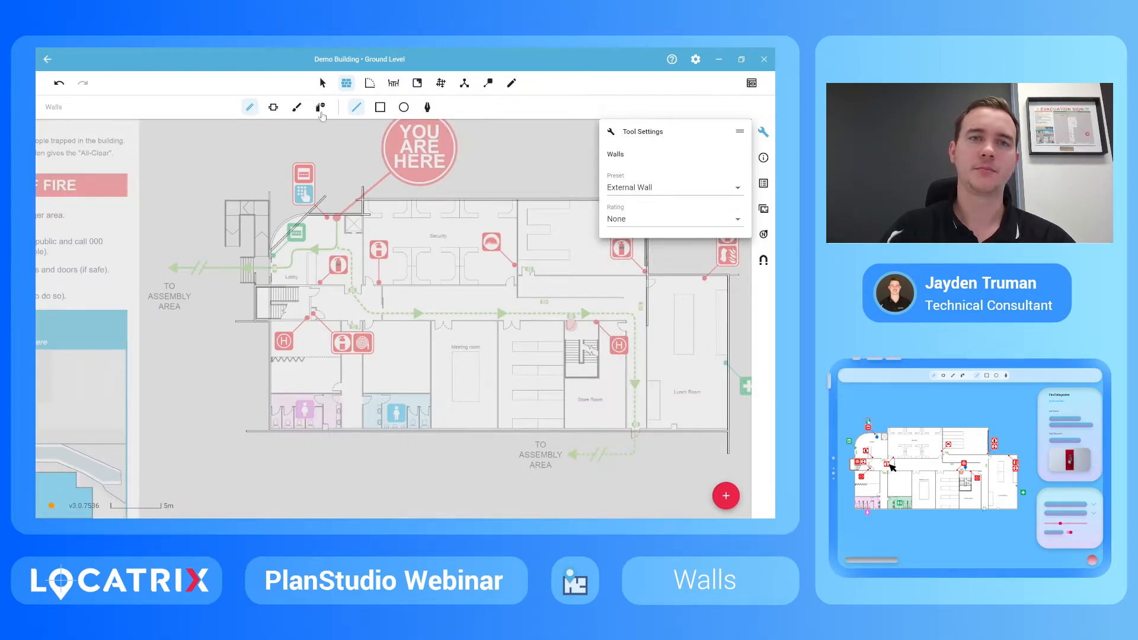
Step: Trim the external wall ends that overhang above the lobby's curved corner and at the lunch room's upper outer corner
left_click(320, 107)
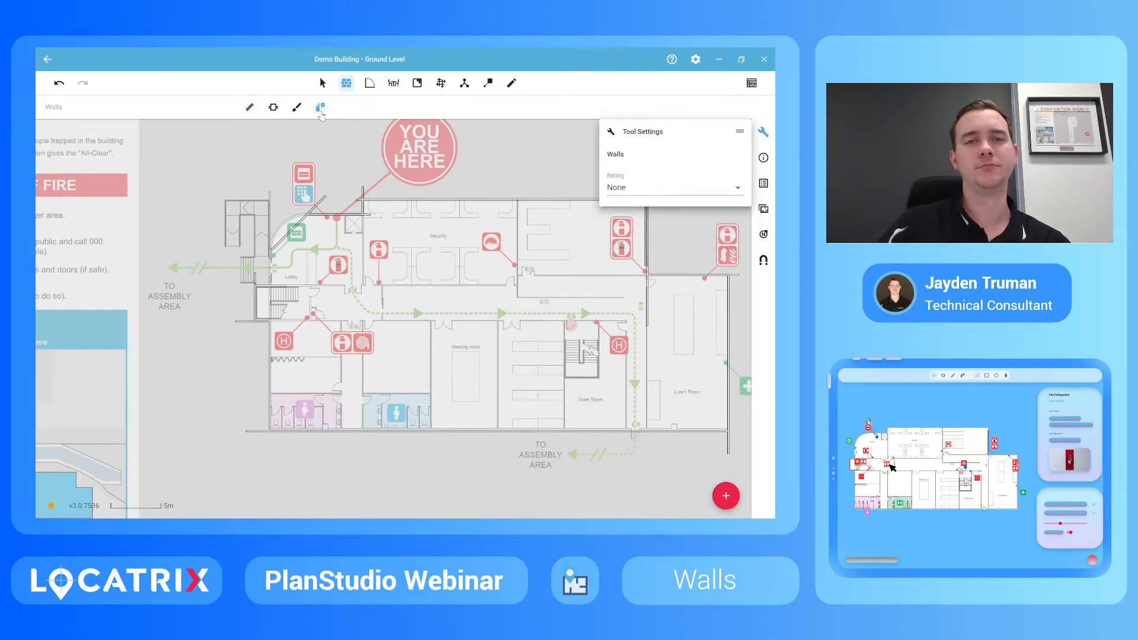
scroll(368, 200, "up", 1)
scroll(368, 201, "up", 1)
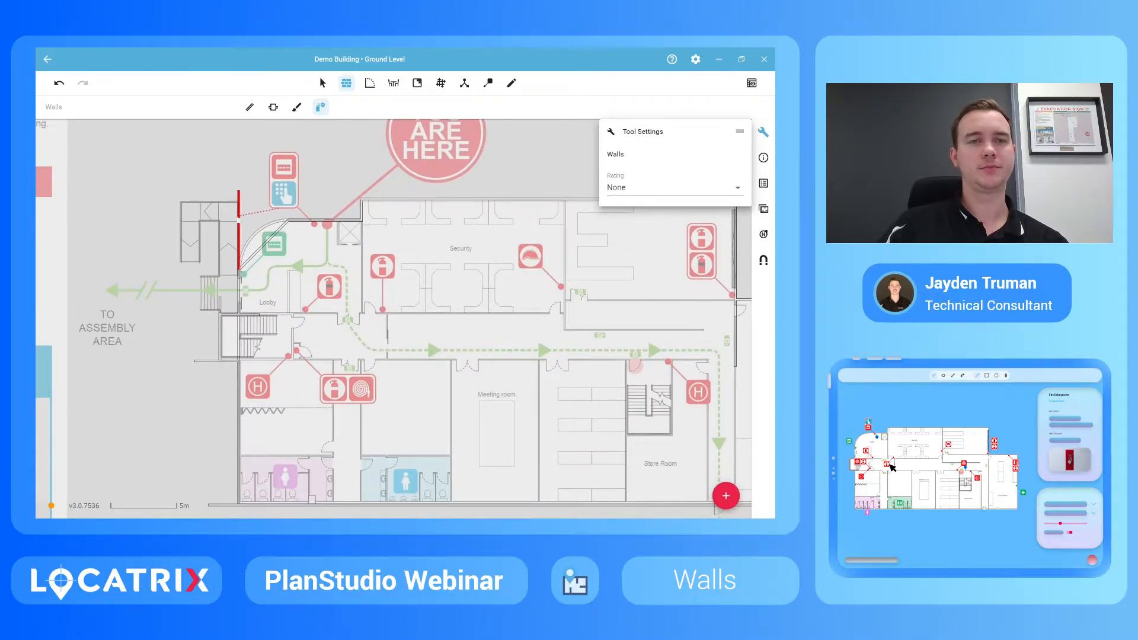
left_click_drag(221, 222, 220, 223)
scroll(237, 189, "down", 3)
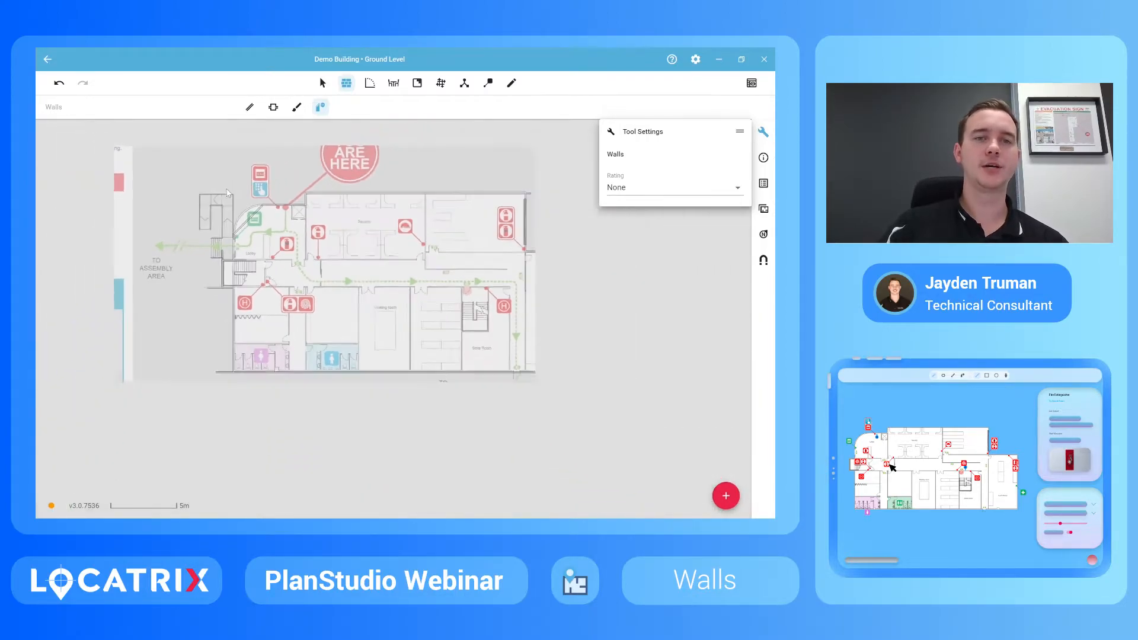
scroll(562, 237, "up", 3)
left_click_drag(479, 145, 504, 171)
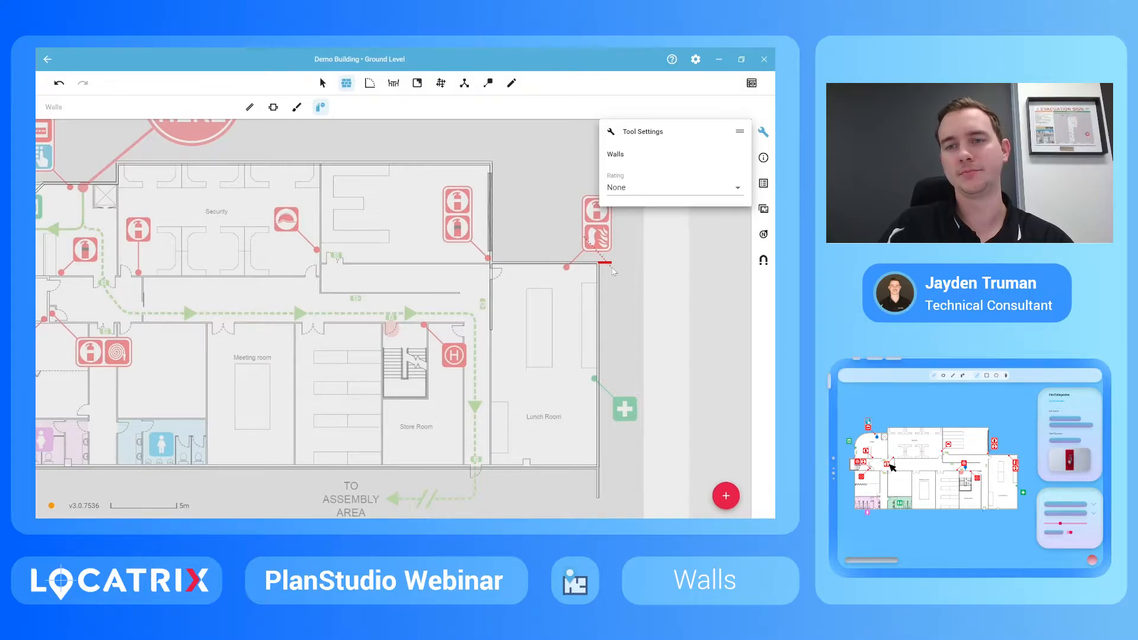
Step: Trim the remaining overhanging wall ends beside the stairwell and at the floorplan's lower corners
scroll(574, 243, "down", 3)
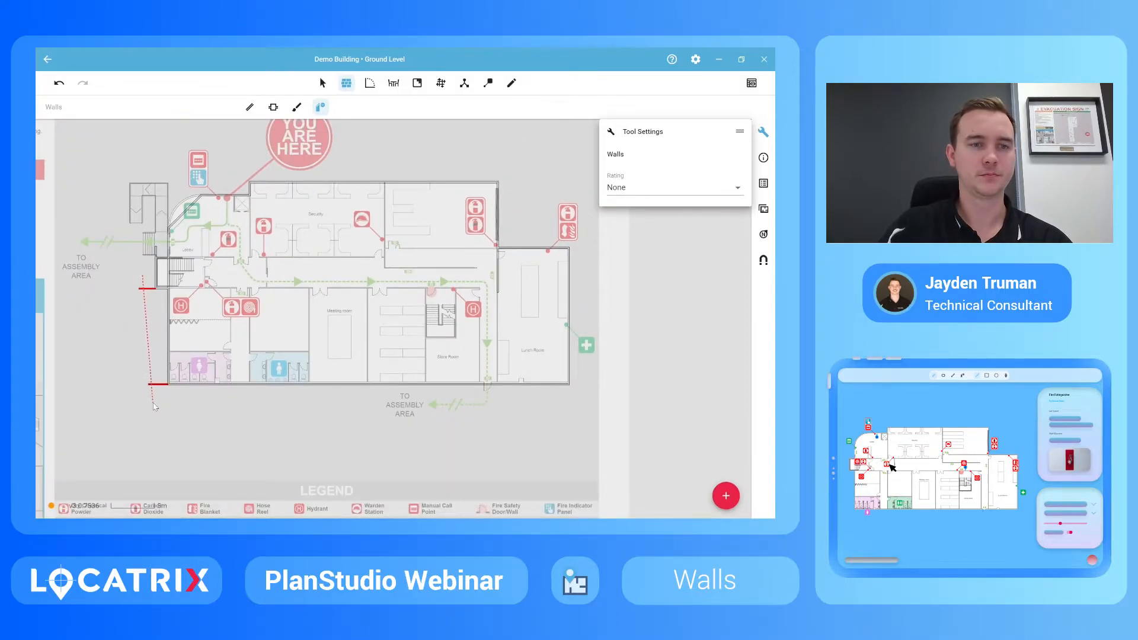
scroll(152, 246, "up", 3)
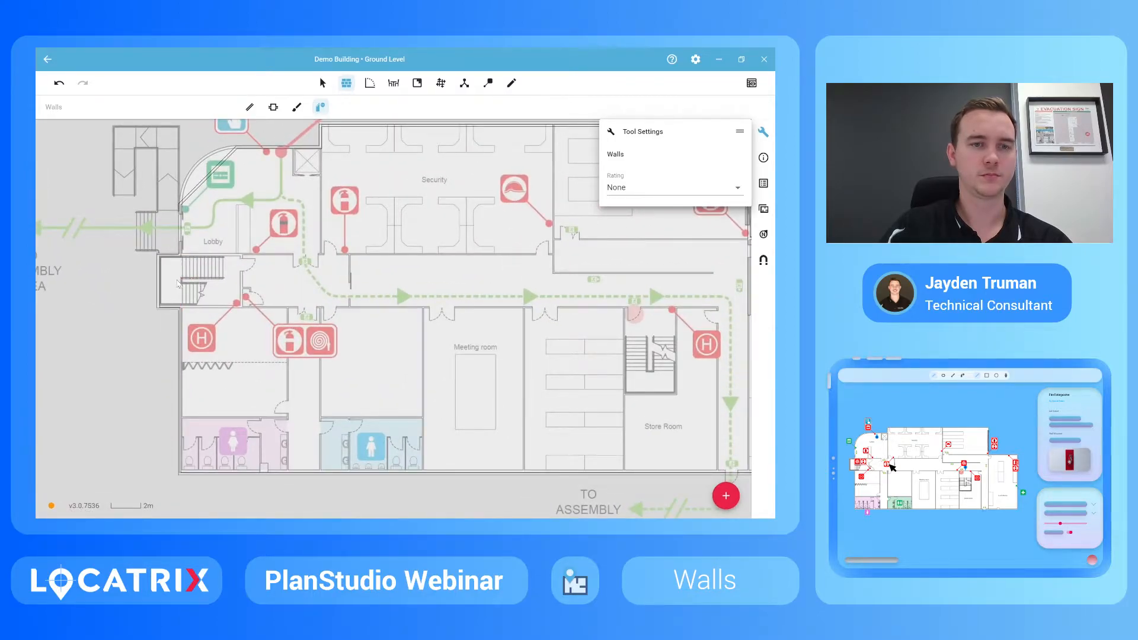
scroll(179, 283, "down", 5)
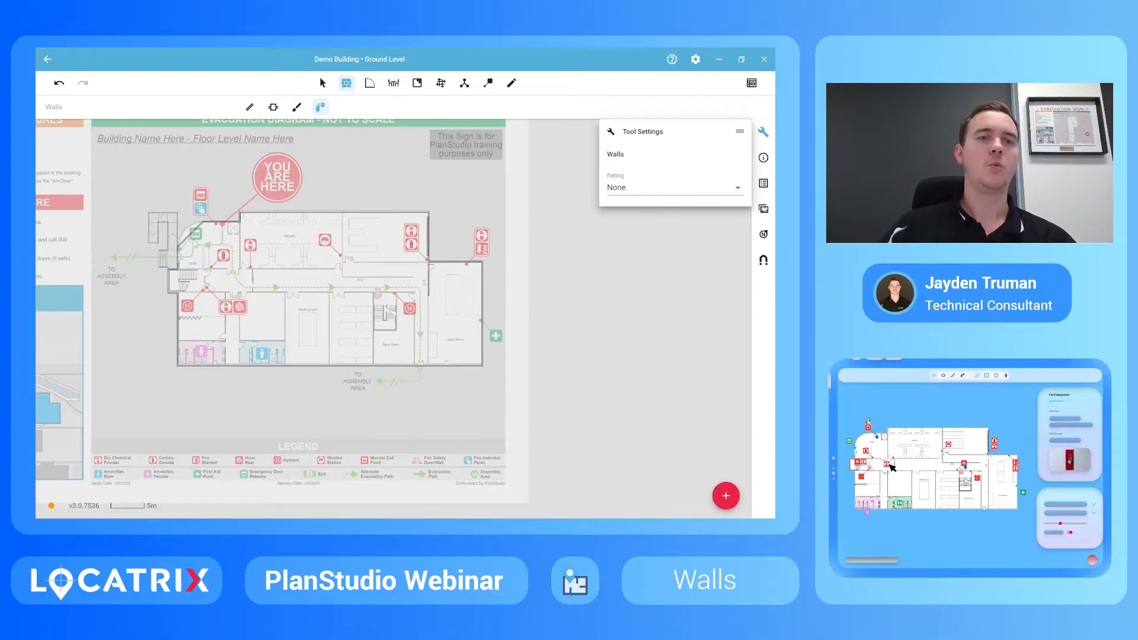
scroll(189, 243, "down", 3)
scroll(189, 246, "up", 4)
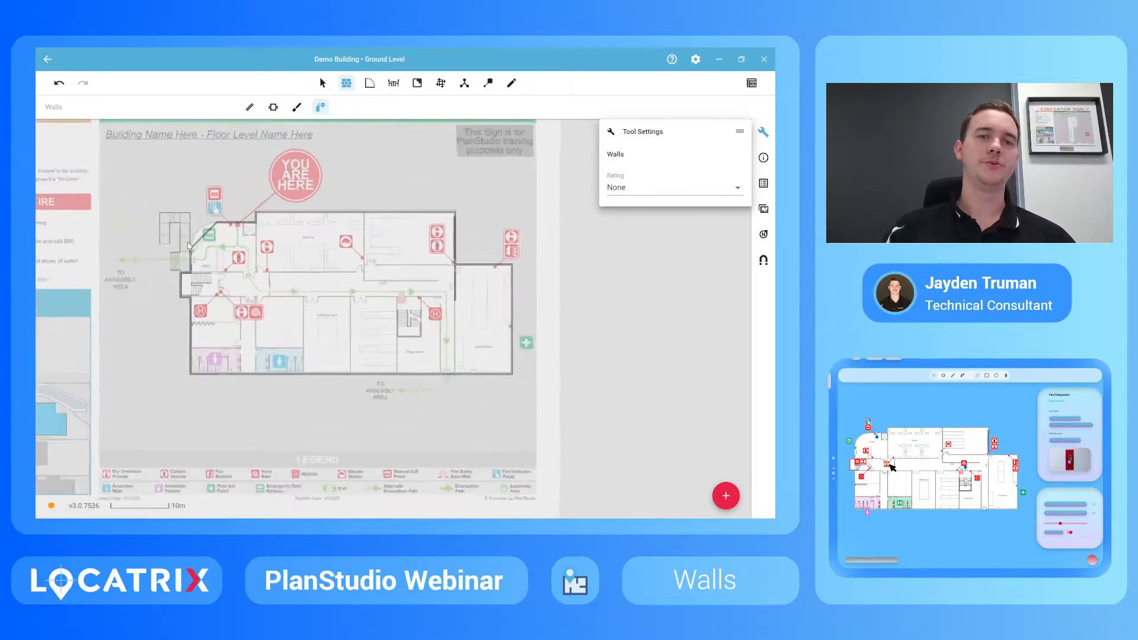
Step: Select the diagonal lobby wall for point editing and bend its lower part outward toward the plan's curved corner
scroll(188, 246, "up", 2)
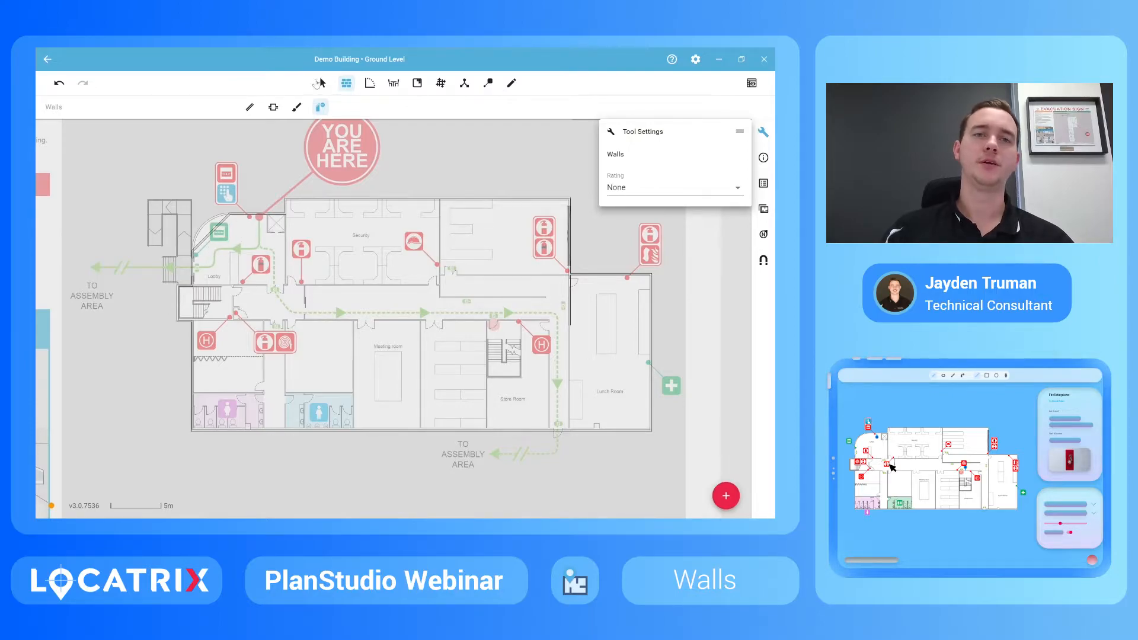
left_click(322, 84)
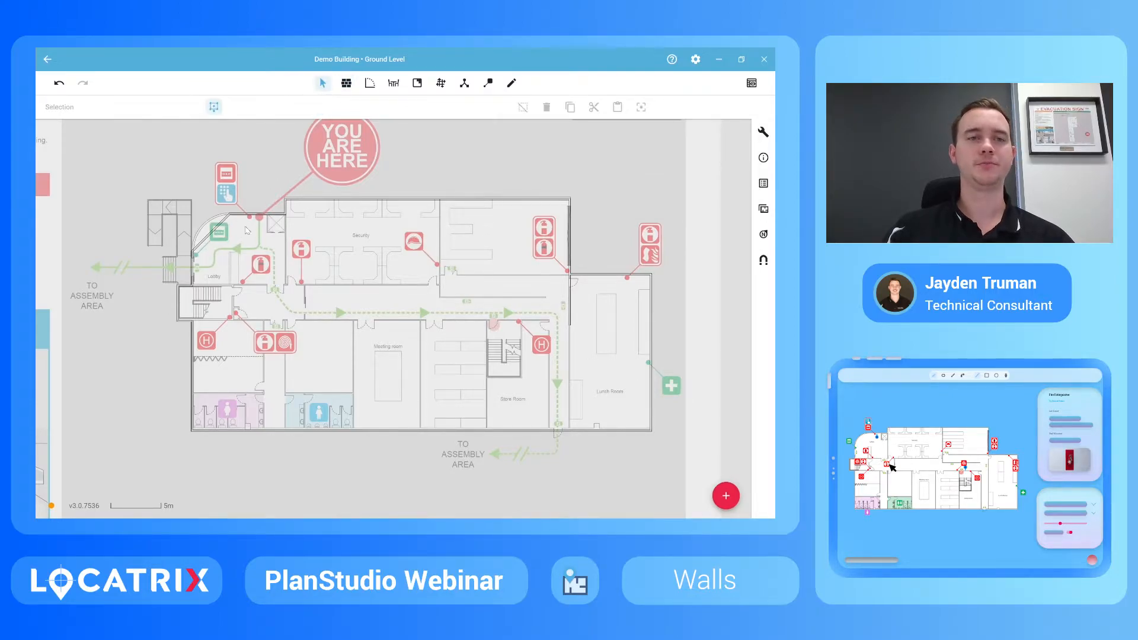
left_click(212, 235)
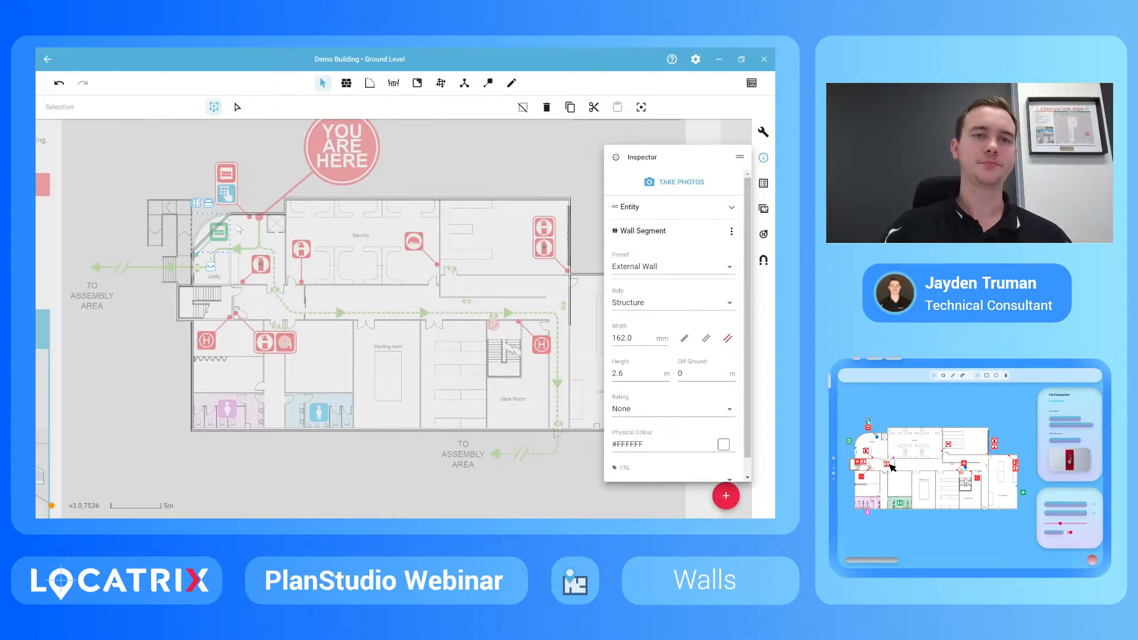
left_click(237, 107)
scroll(197, 236, "up", 5)
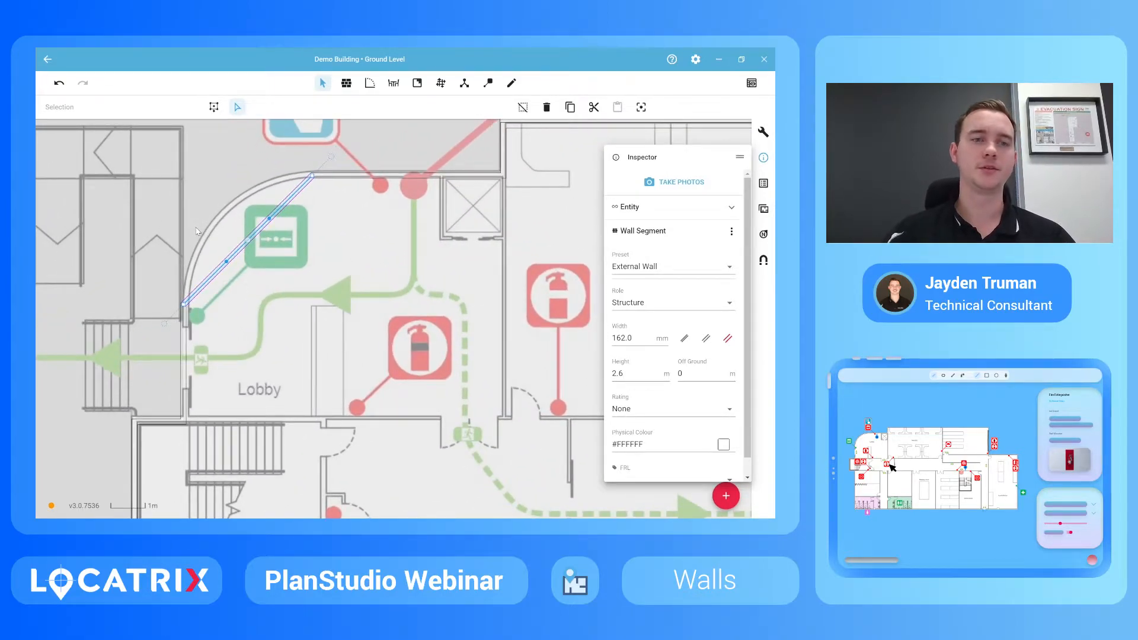
scroll(198, 231, "up", 2)
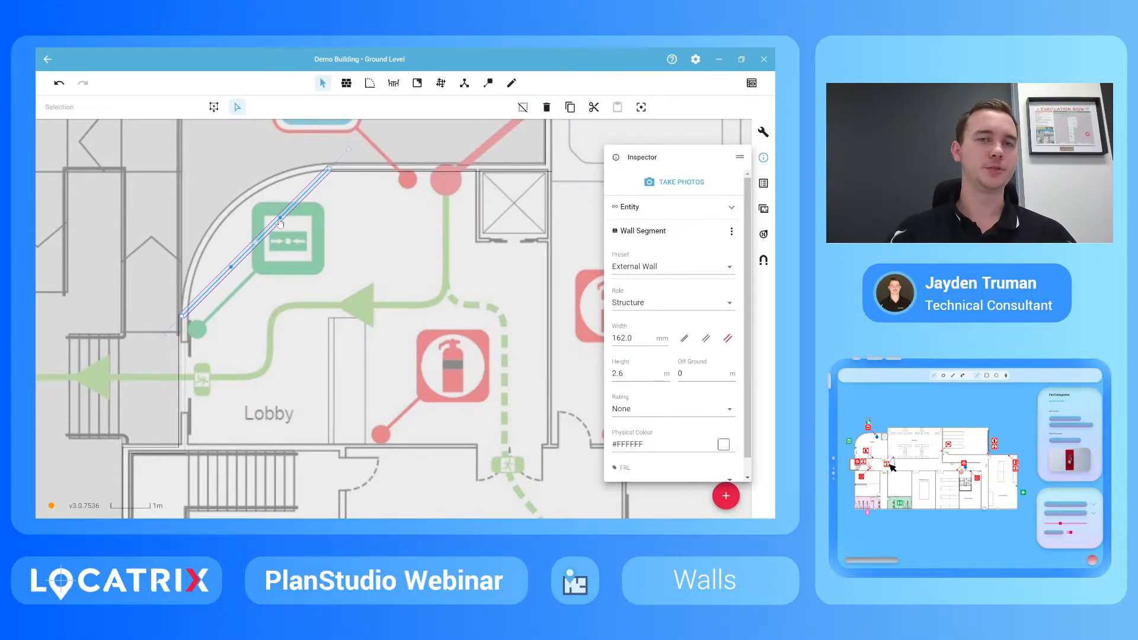
mouse_move(231, 266)
left_mouse_down()
mouse_move(159, 226)
mouse_move(195, 222)
left_mouse_up()
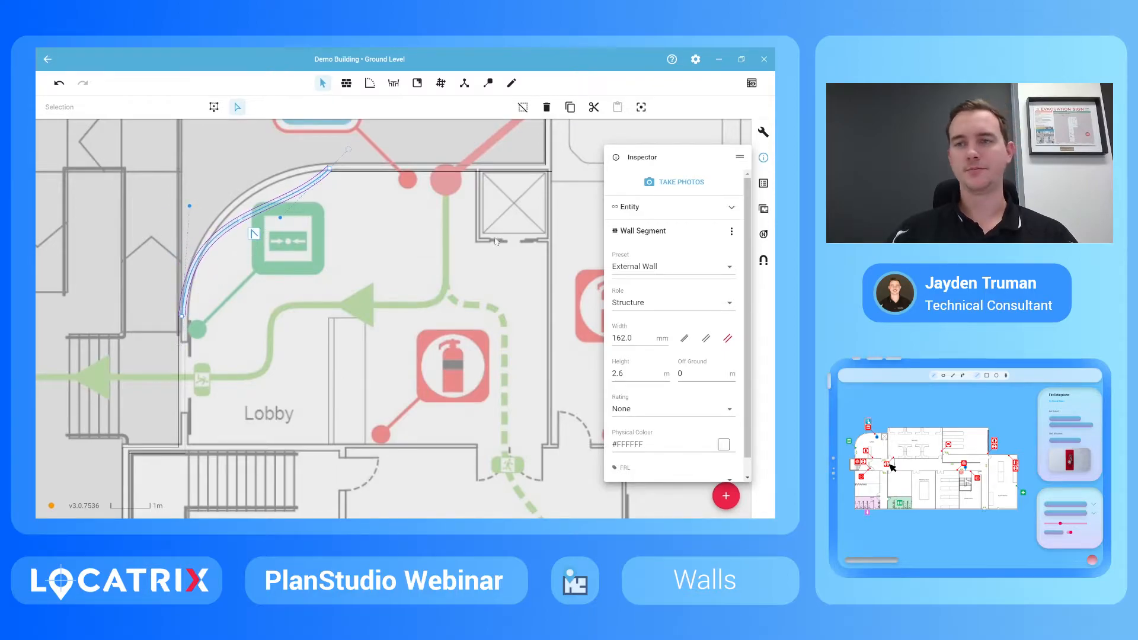
Step: Turn off angle snapping, adjust both curve control points so the lobby wall follows the rounded corner, and deselect it
left_click(763, 260)
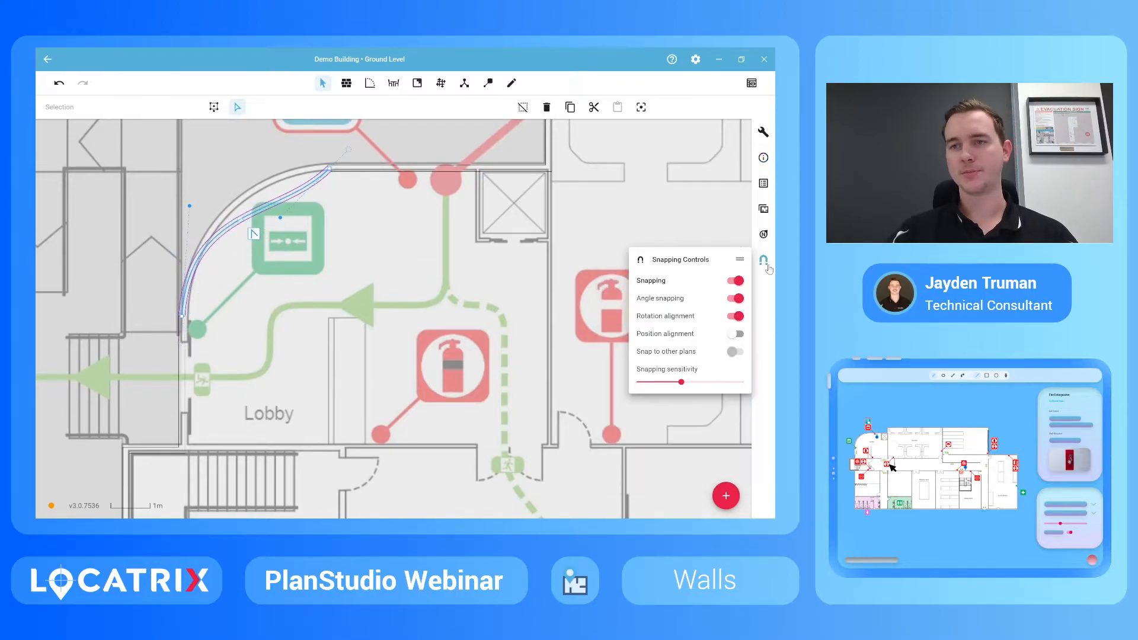
left_click(736, 299)
left_click_drag(190, 206, 175, 211)
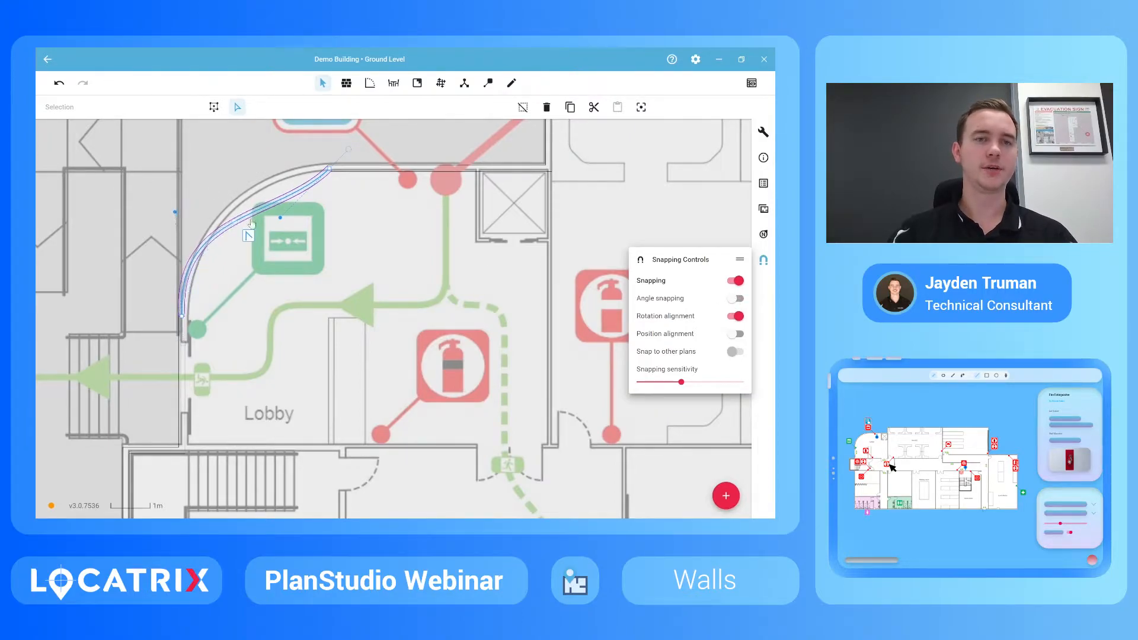
left_click_drag(280, 223, 261, 172)
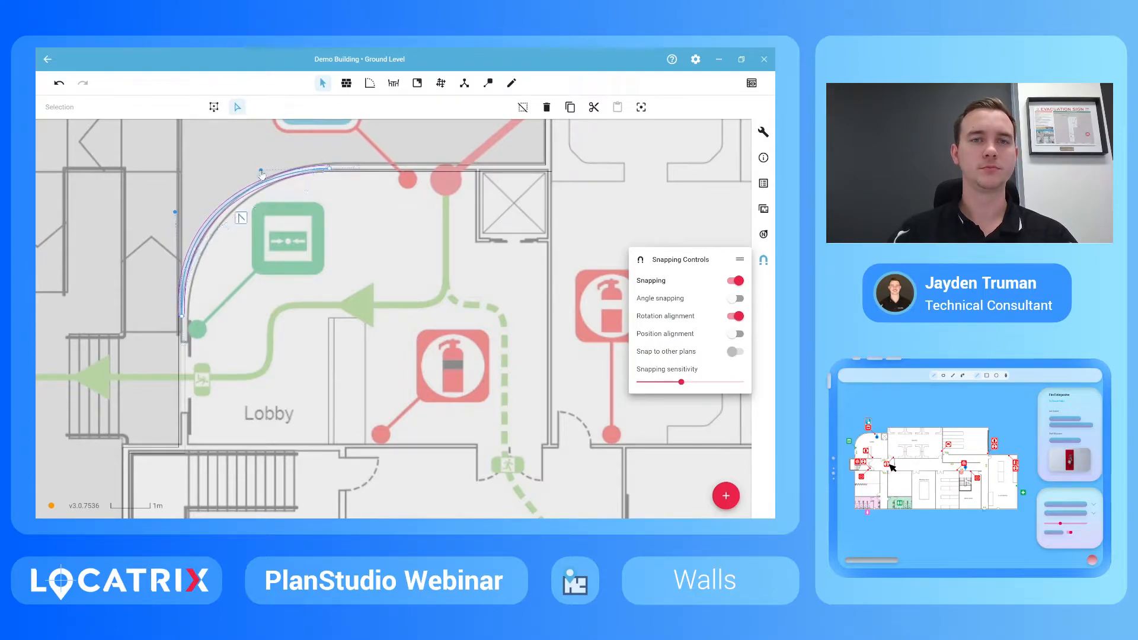
scroll(261, 173, "down", 3)
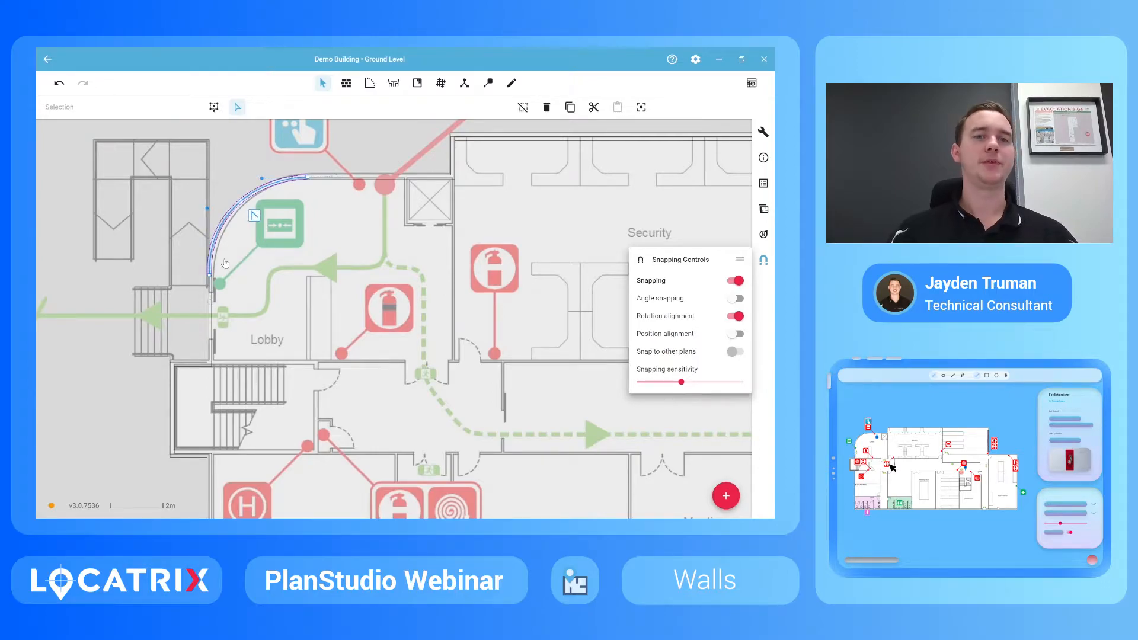
left_click(307, 237)
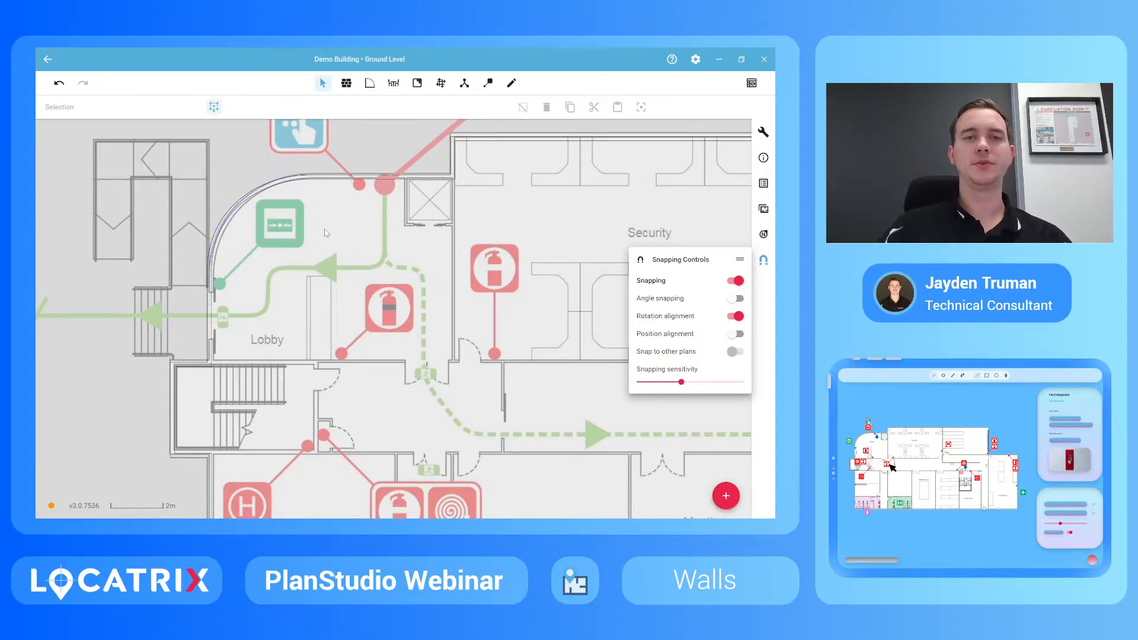
Step: Hide the Graphics layer and trim the vertical wall end that extends down inside the building beside the lunch room
scroll(325, 232, "down", 2)
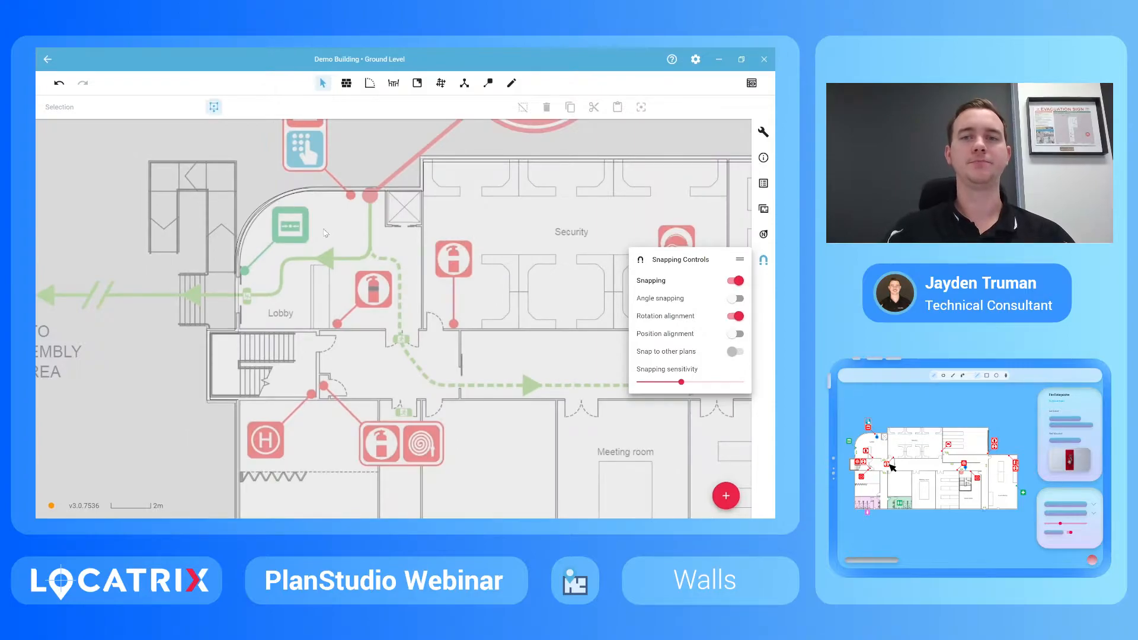
scroll(325, 232, "down", 2)
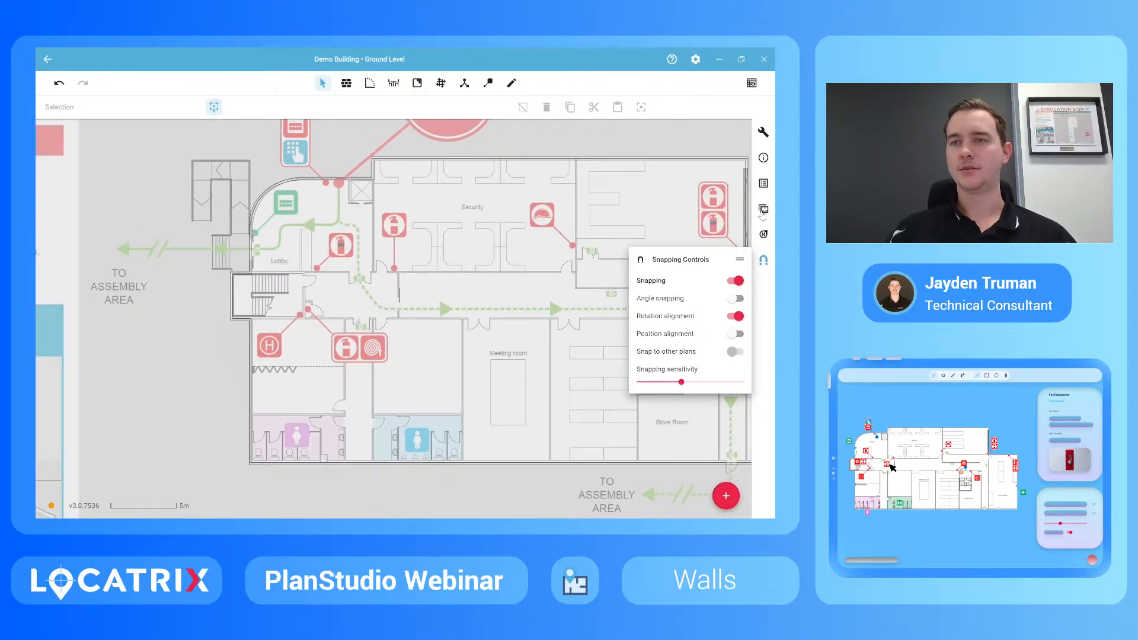
left_click(763, 184)
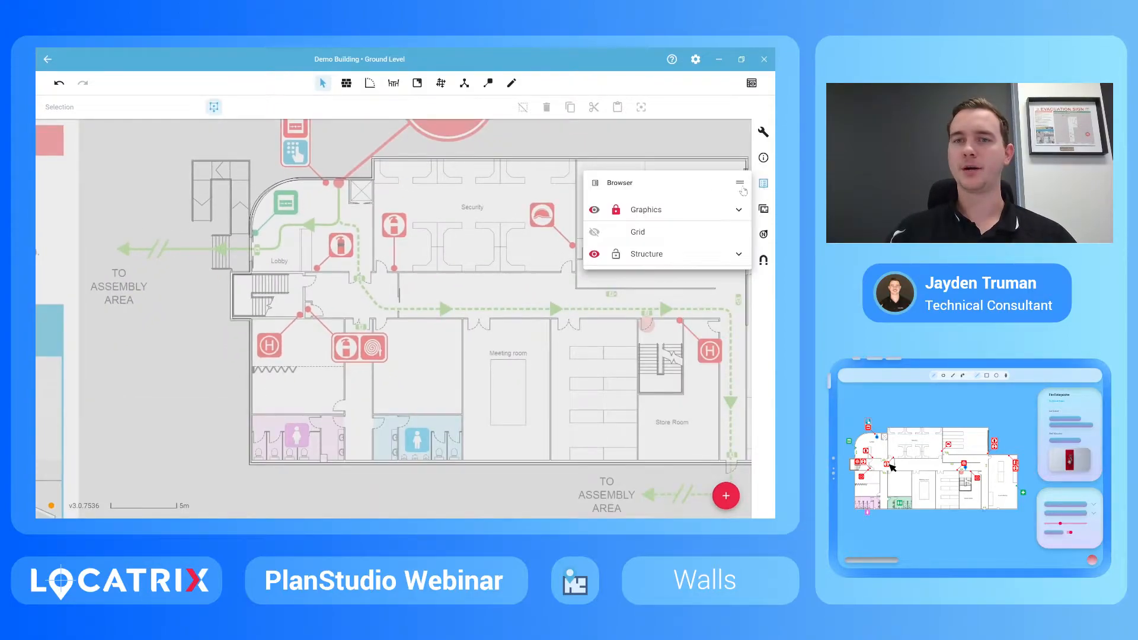
left_click(594, 211)
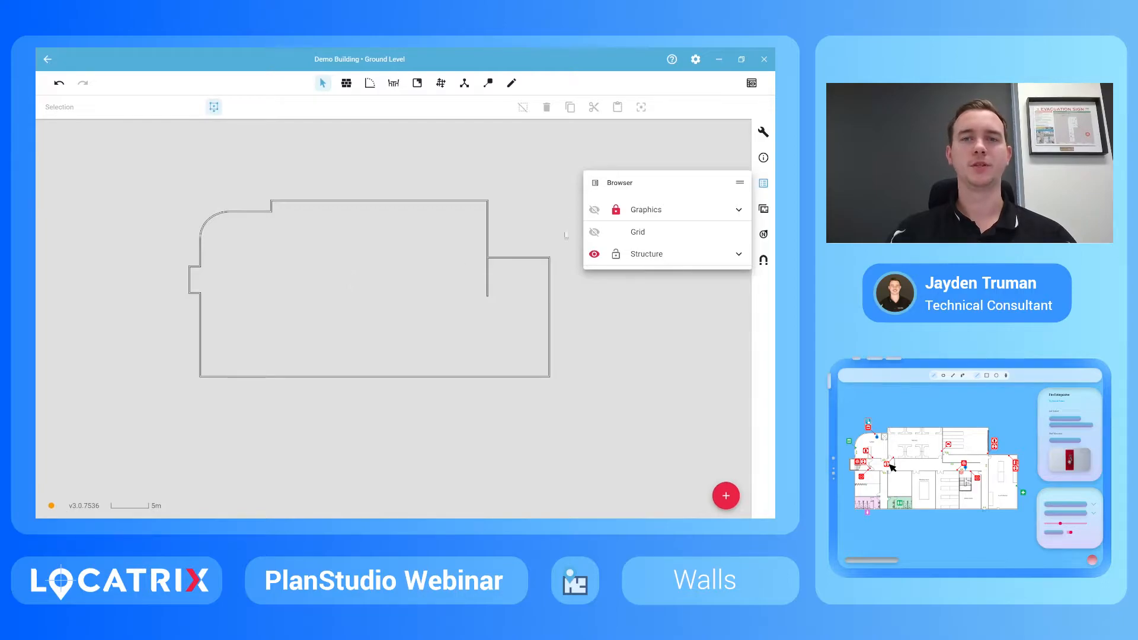
left_click(346, 83)
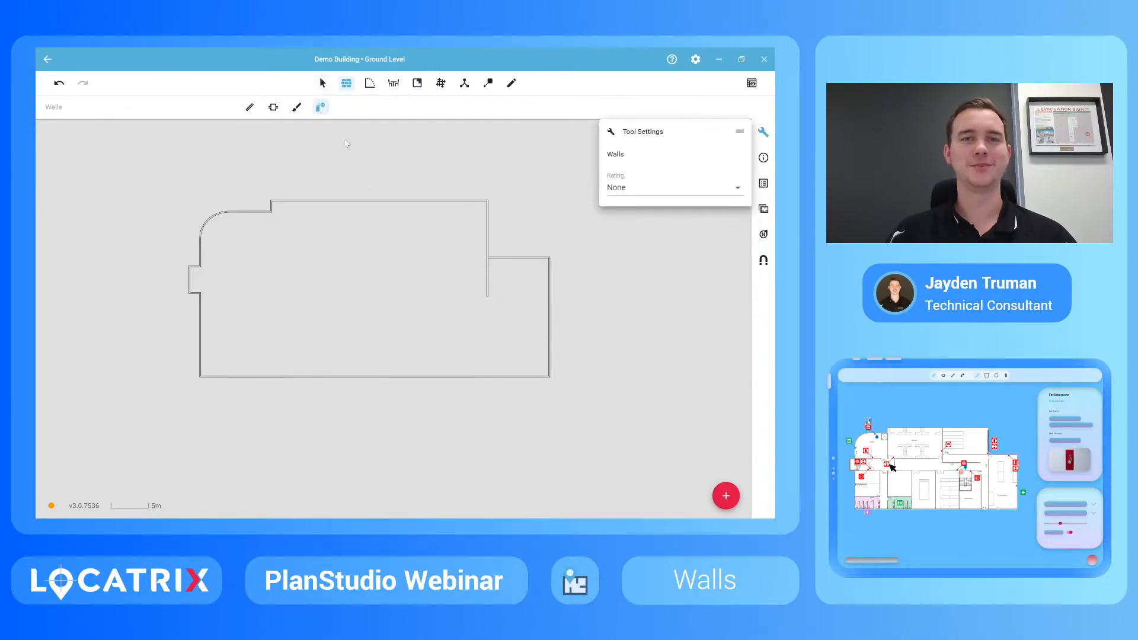
left_click(485, 279)
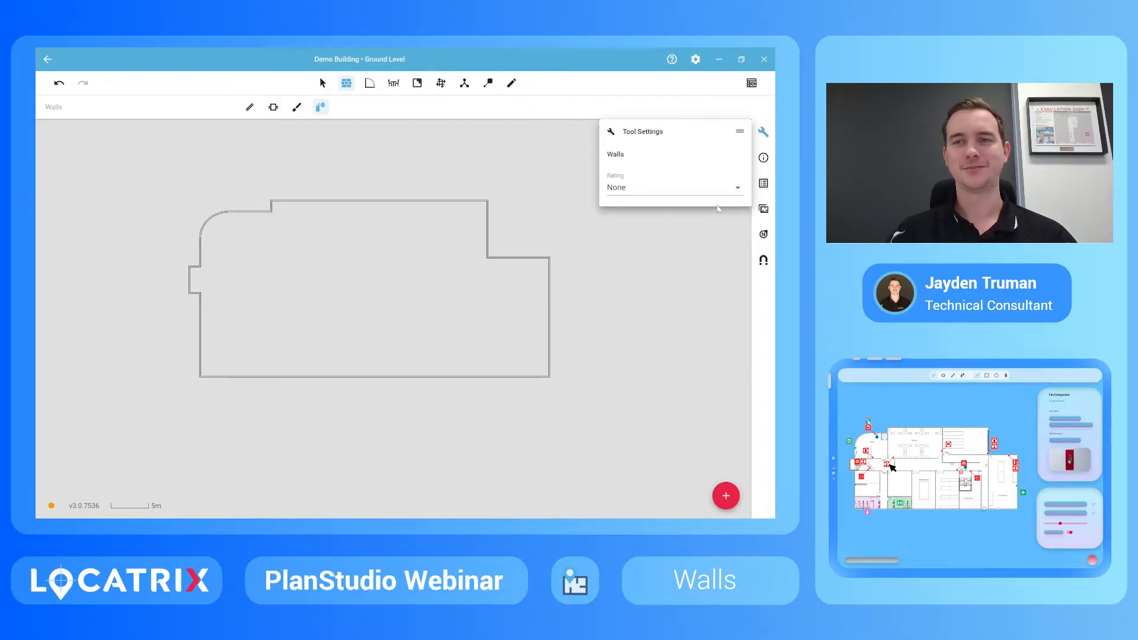
Step: Show the Graphics layer again and lower its opacity to about 15%
left_click(763, 184)
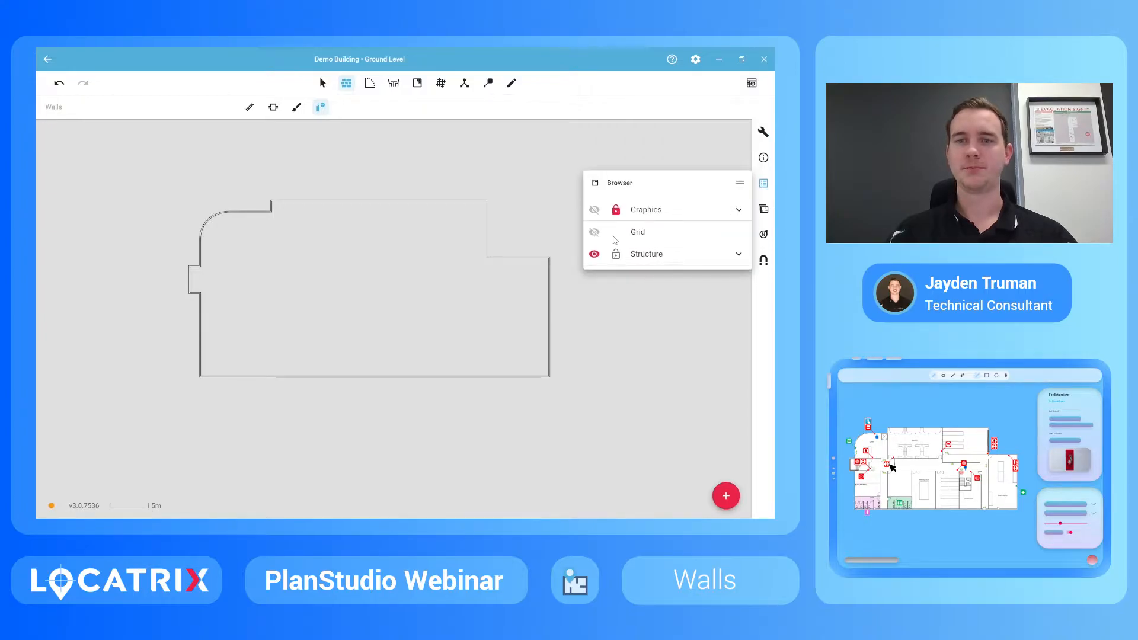
left_click(594, 210)
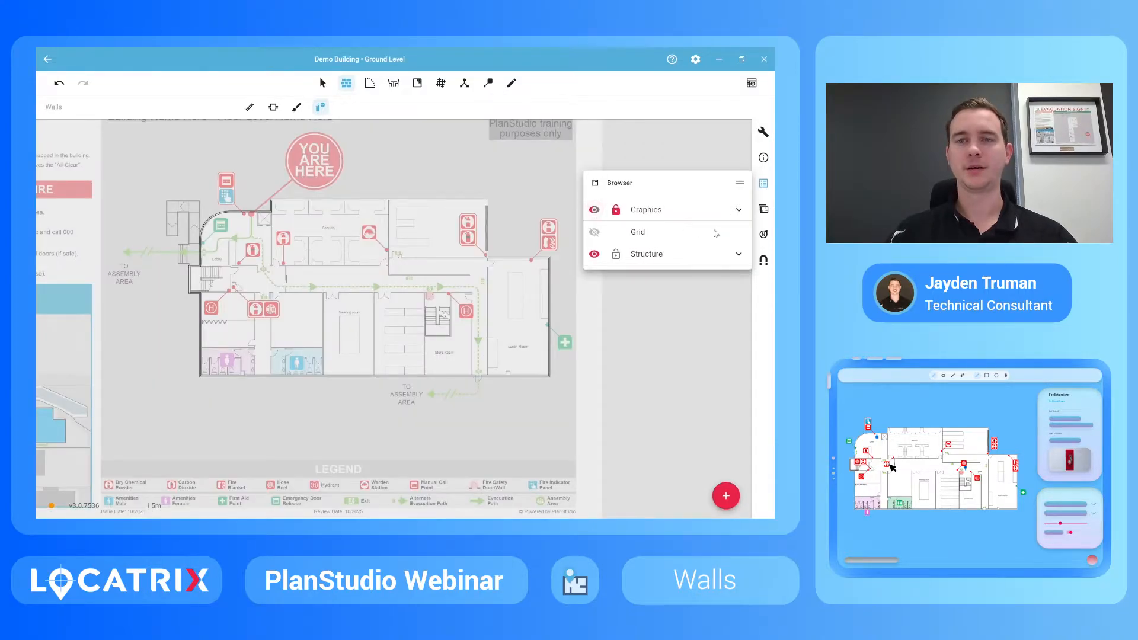
left_click(738, 211)
left_click_drag(662, 236, 646, 236)
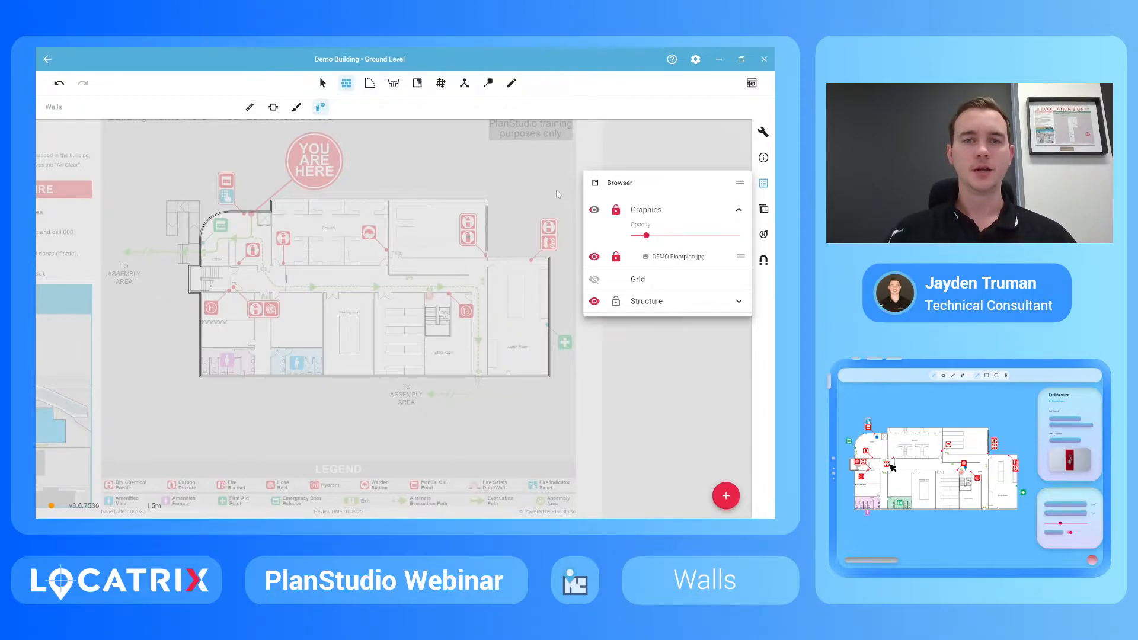
Step: Switch back to drawing straight walls with the Internal Wall preset
left_click(249, 109)
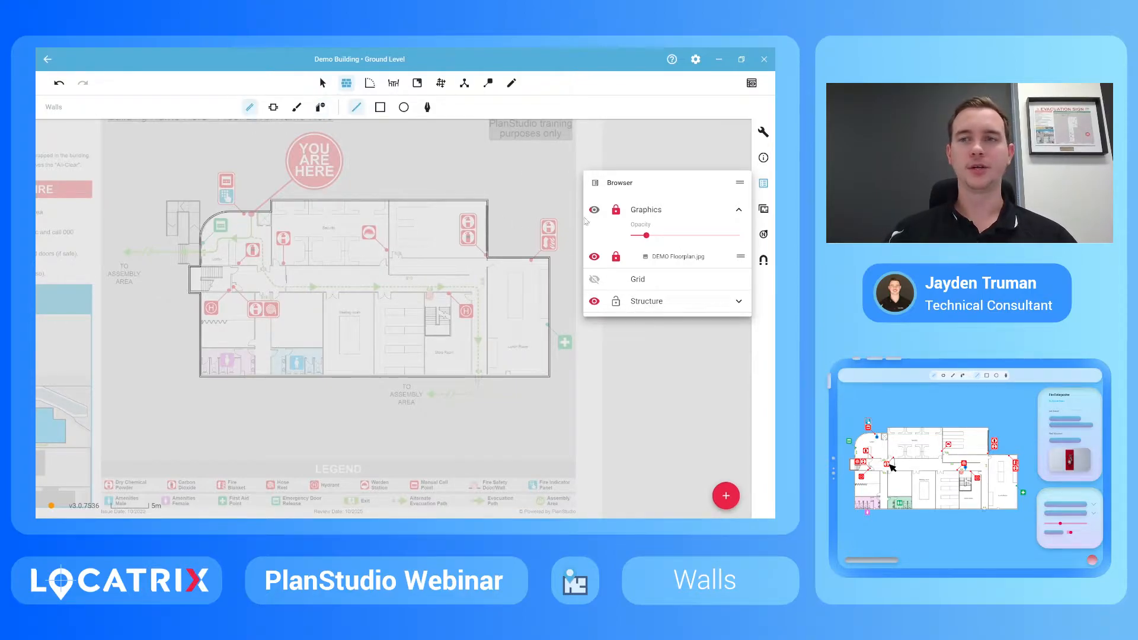
left_click(763, 132)
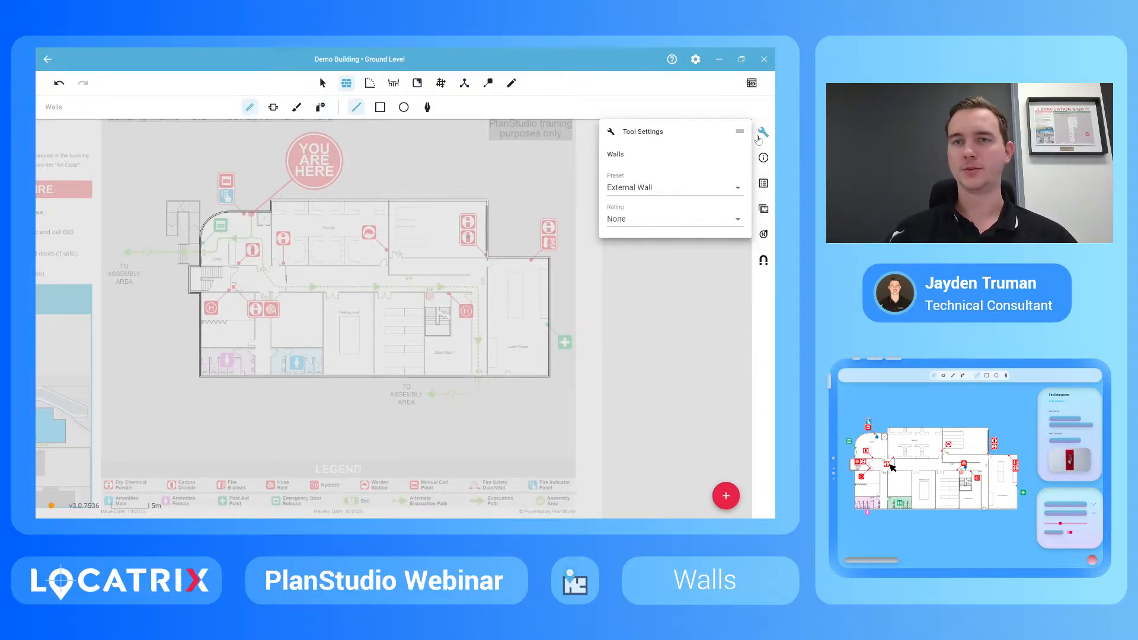
left_click(705, 196)
left_click(638, 156)
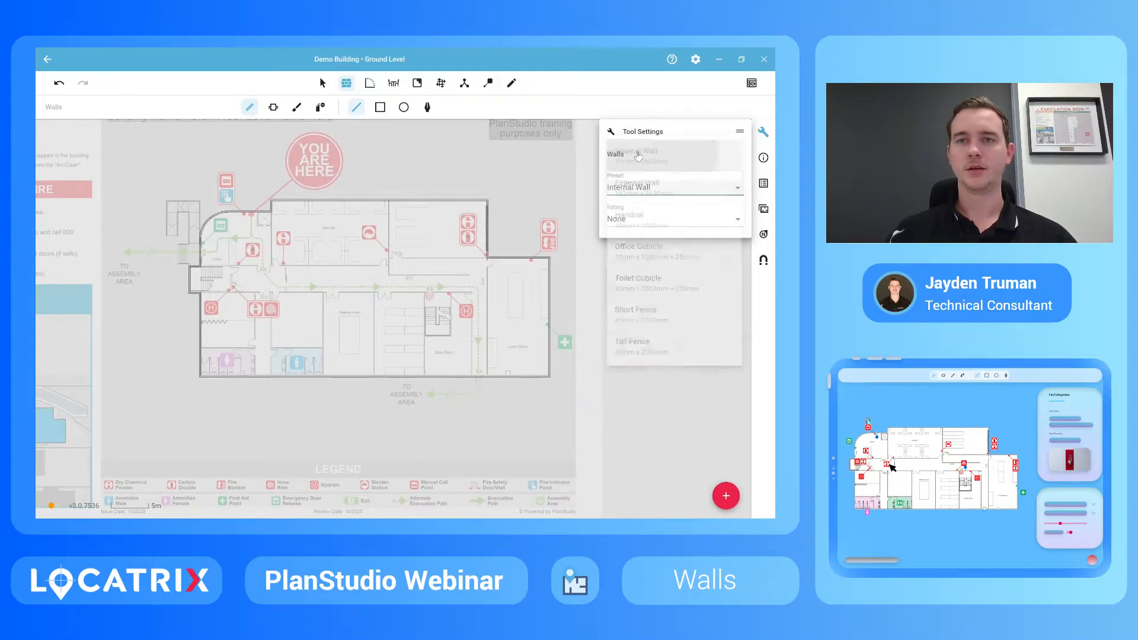
Step: Try to draw a vertical internal wall down from the external wall corner between the lobby and Security, and undo it
scroll(255, 245, "up", 2)
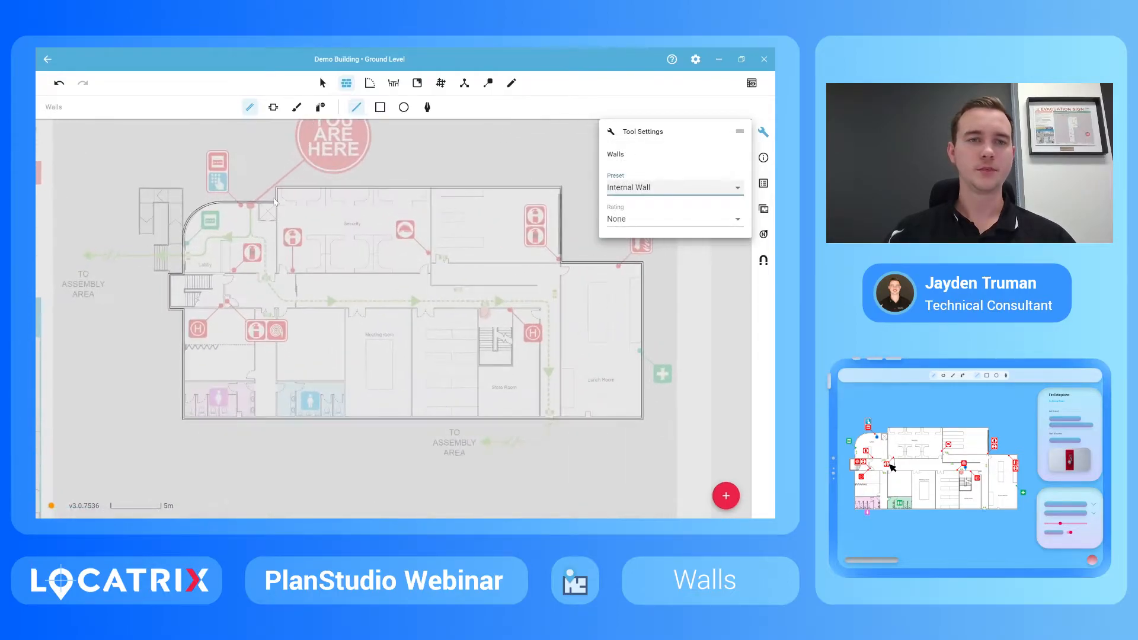
left_click(277, 206)
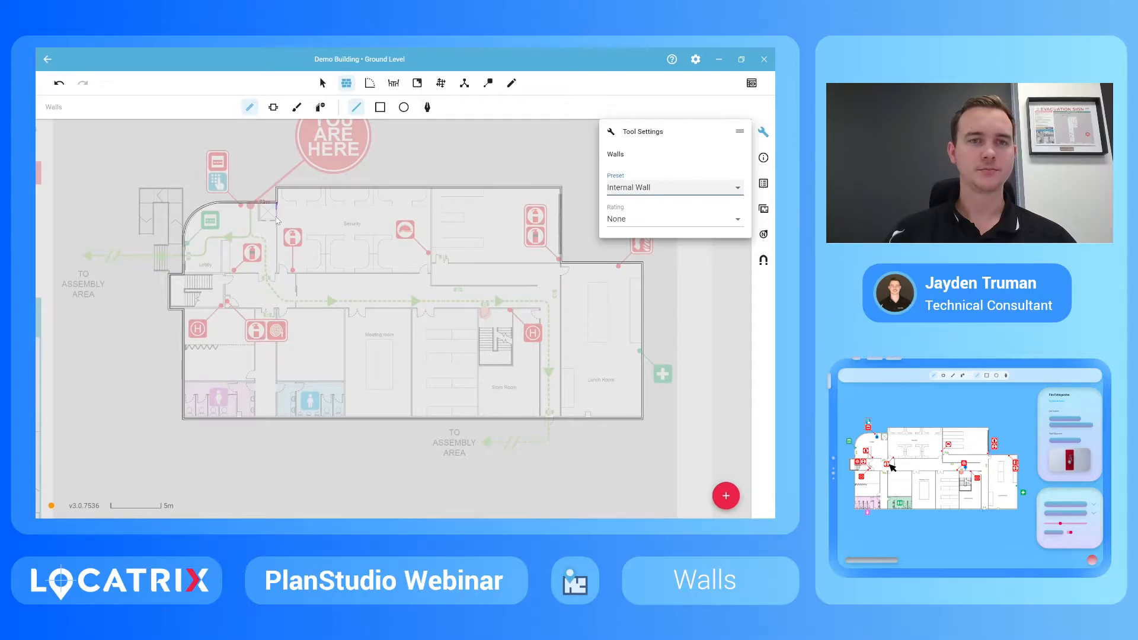
double_click(277, 304)
key("ctrl+z")
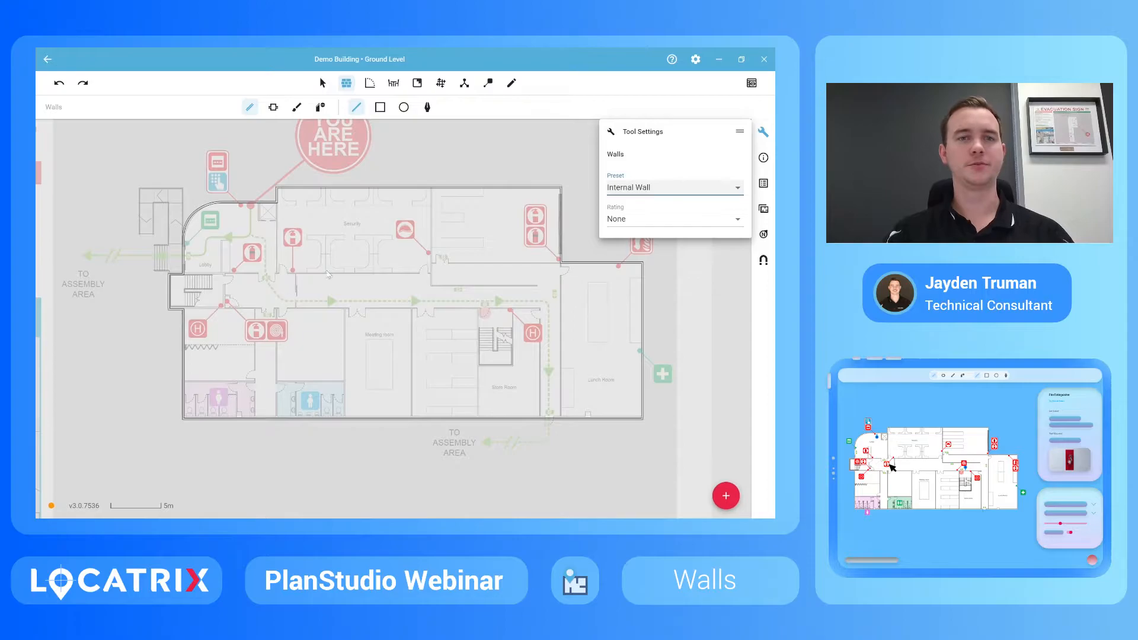
Step: Turn angle snapping back on in the snapping controls
left_click(763, 264)
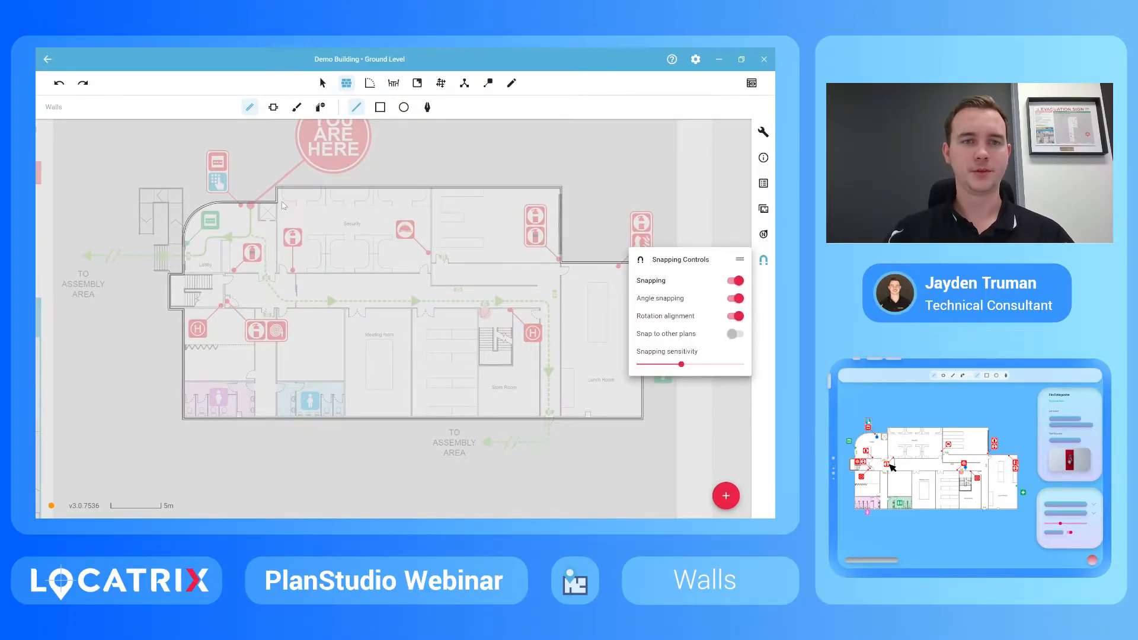
Step: Draw the internal walls over the traced plan, from the lobby–Security divider down to the toilet partitions along the lower external wall
left_click_drag(277, 203, 277, 274)
left_click_drag(277, 275, 277, 288)
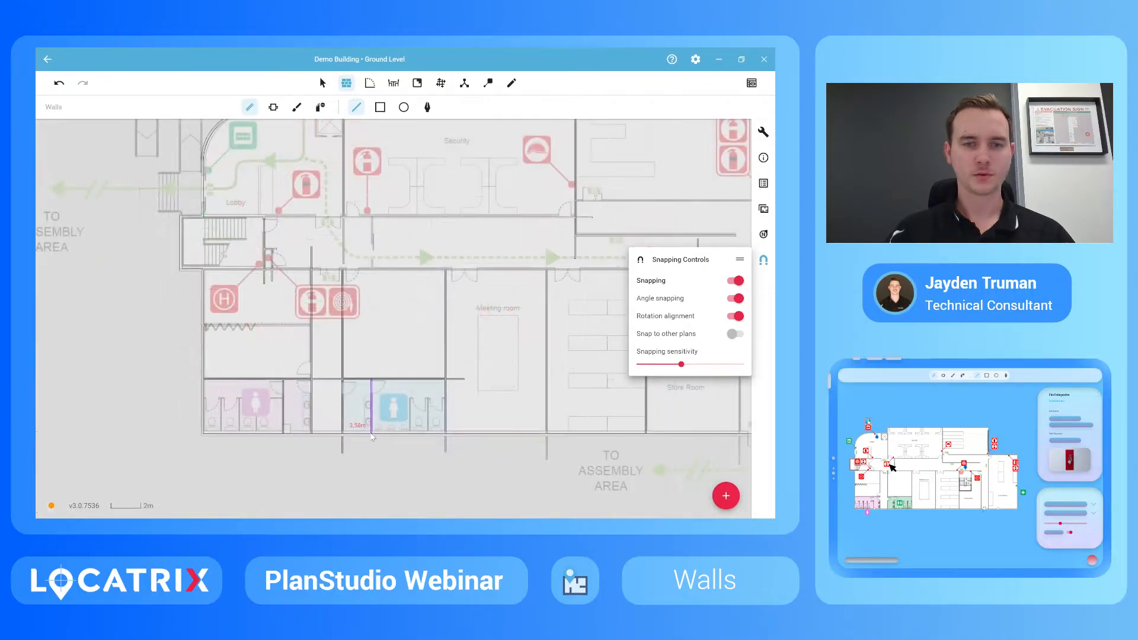
left_click_drag(373, 433, 373, 435)
scroll(324, 341, "down", 3)
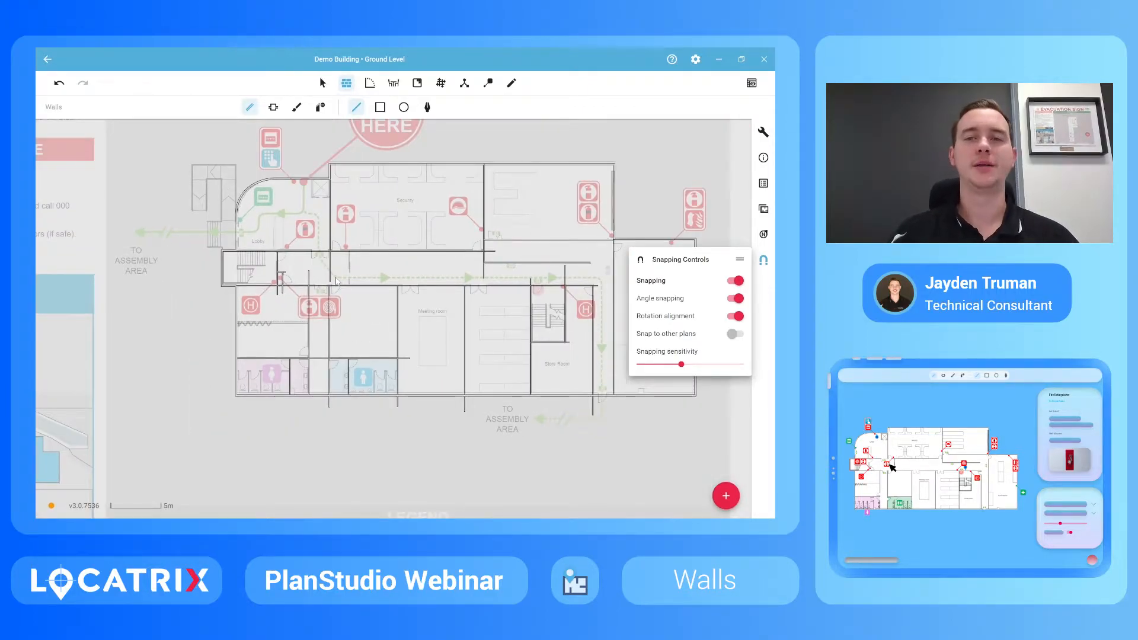
Step: Draw a rectangular wall blob over the small duct in the female toilets and align its lower edge with the external wall's inner face
left_click(273, 107)
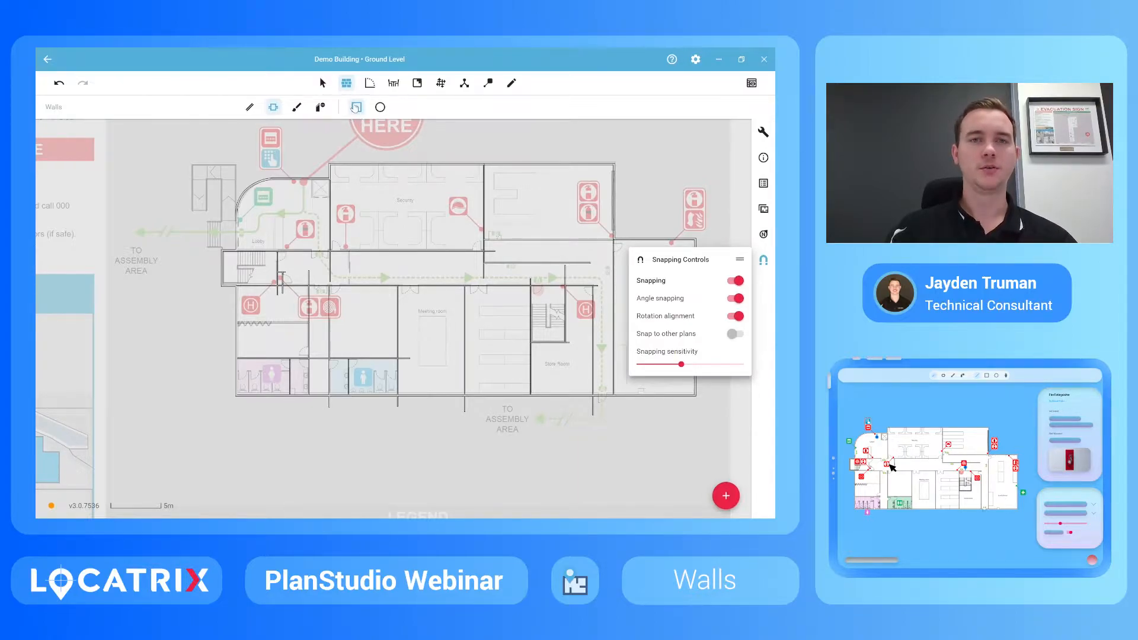
scroll(302, 416, "up", 10)
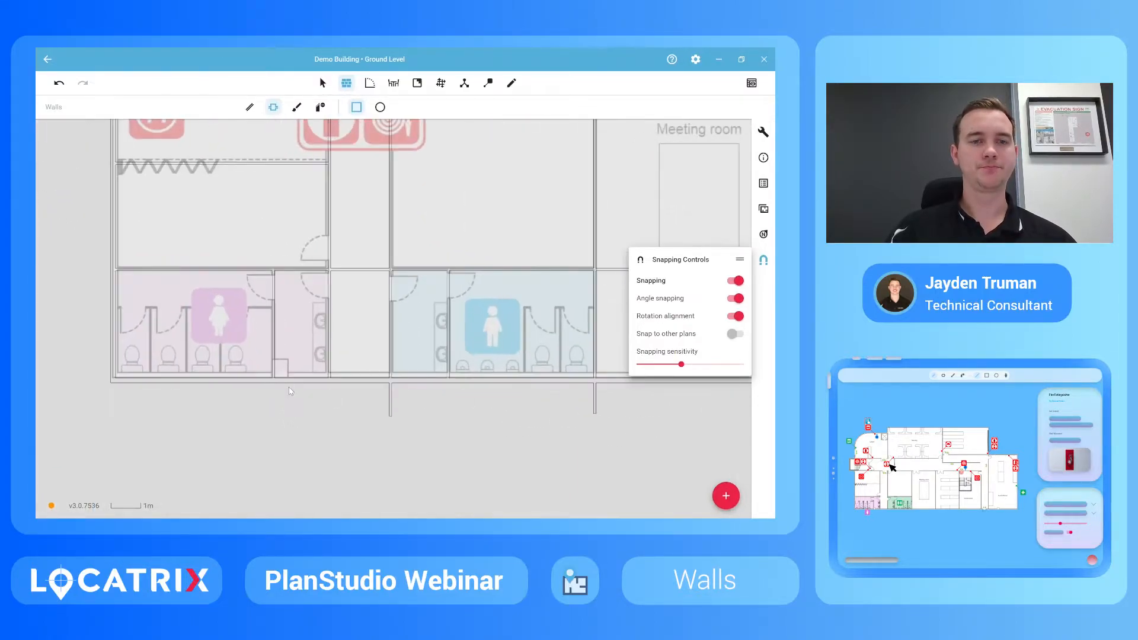
scroll(281, 379, "up", 3)
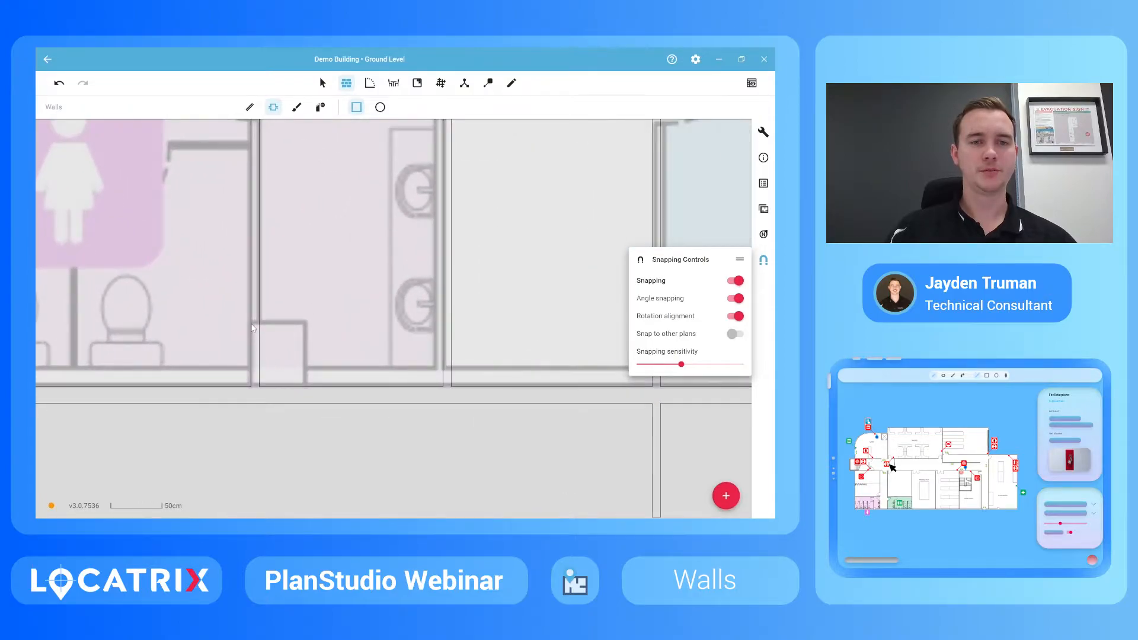
left_click_drag(252, 327, 306, 394)
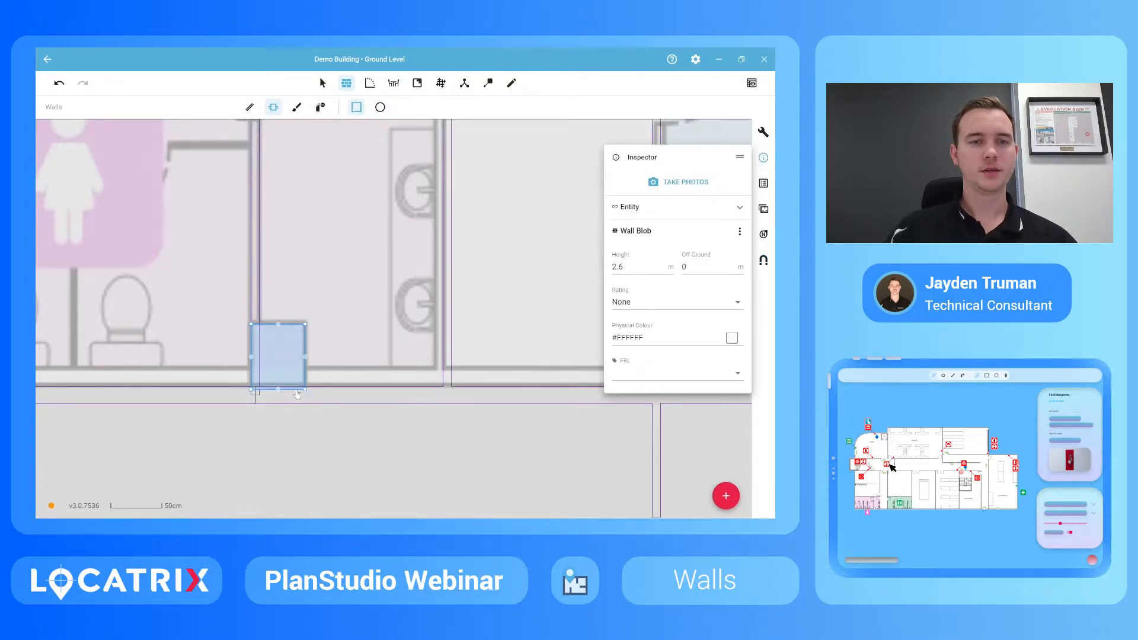
scroll(254, 394, "up", 3)
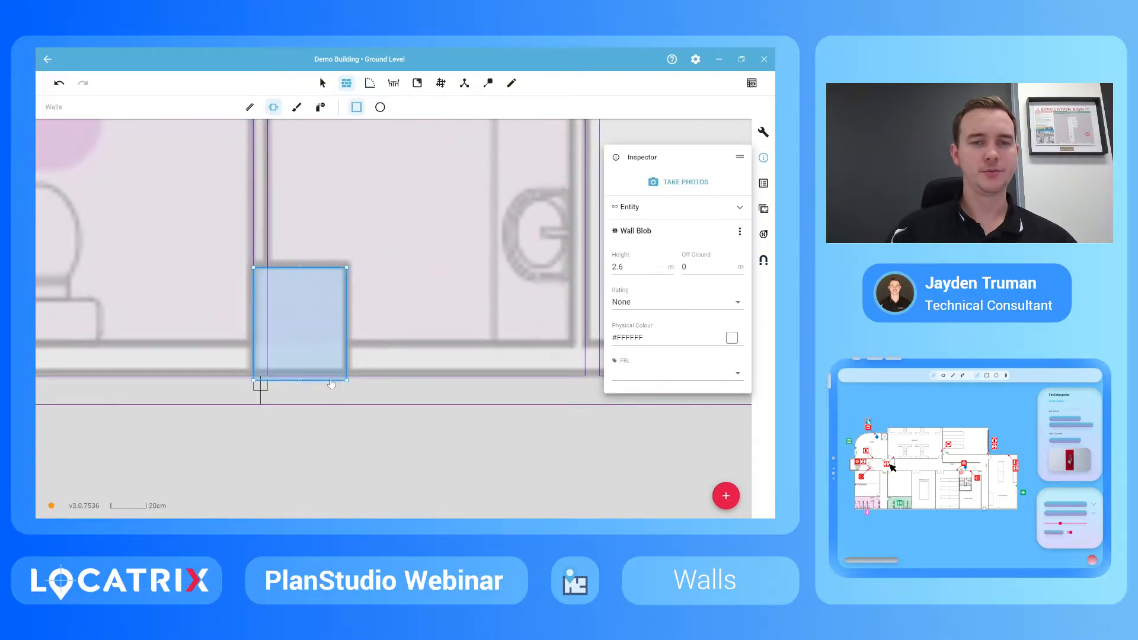
left_click_drag(330, 385, 330, 382)
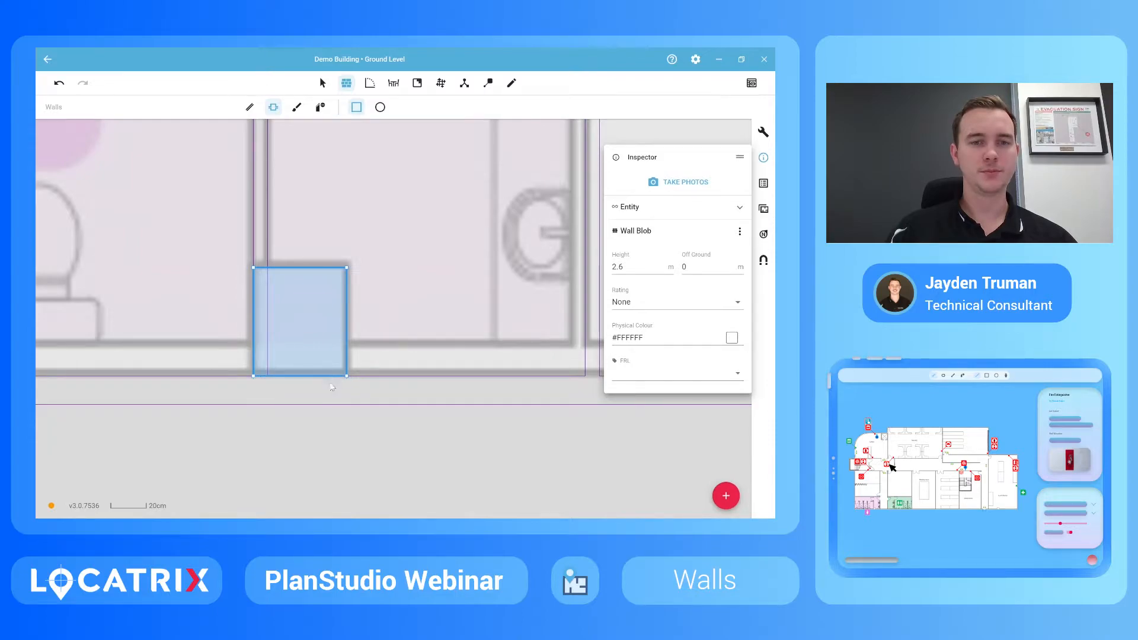
scroll(330, 383, "down", 3)
left_click(337, 294)
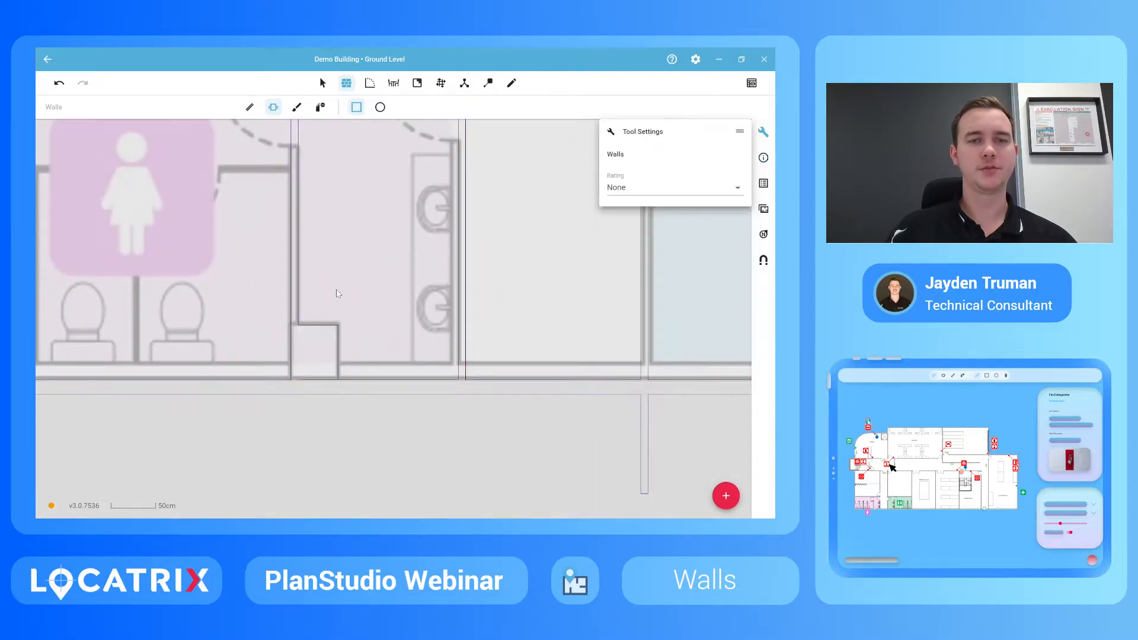
Step: Trim off the internal wall ends that overhang the wall junctions and the external walls across the floorplan
scroll(337, 294, "down", 5)
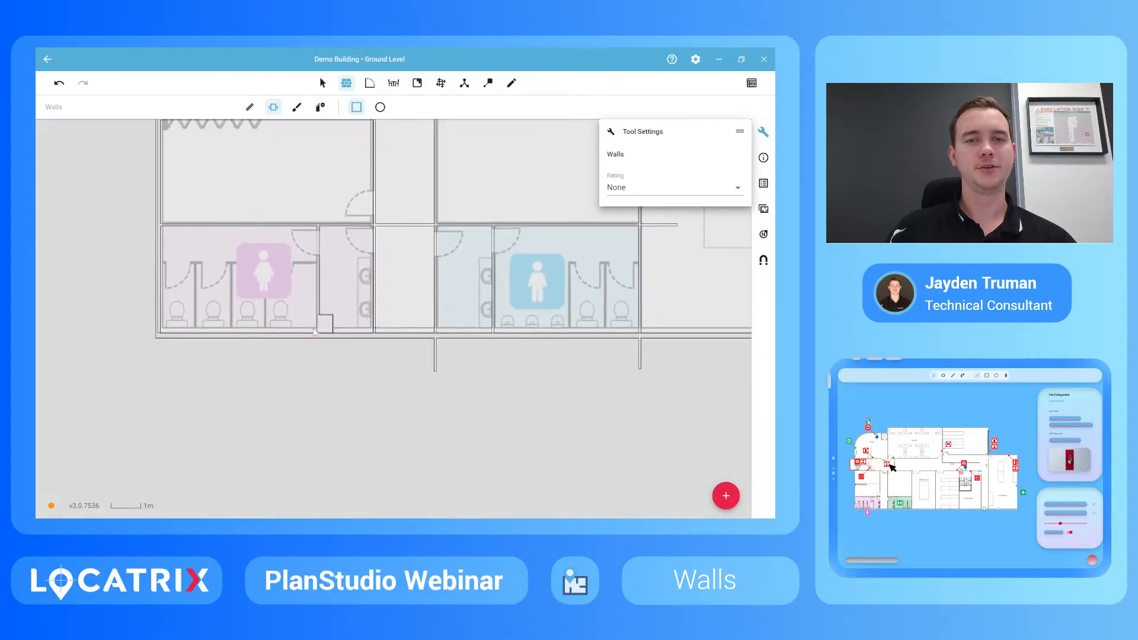
scroll(314, 333, "down", 10)
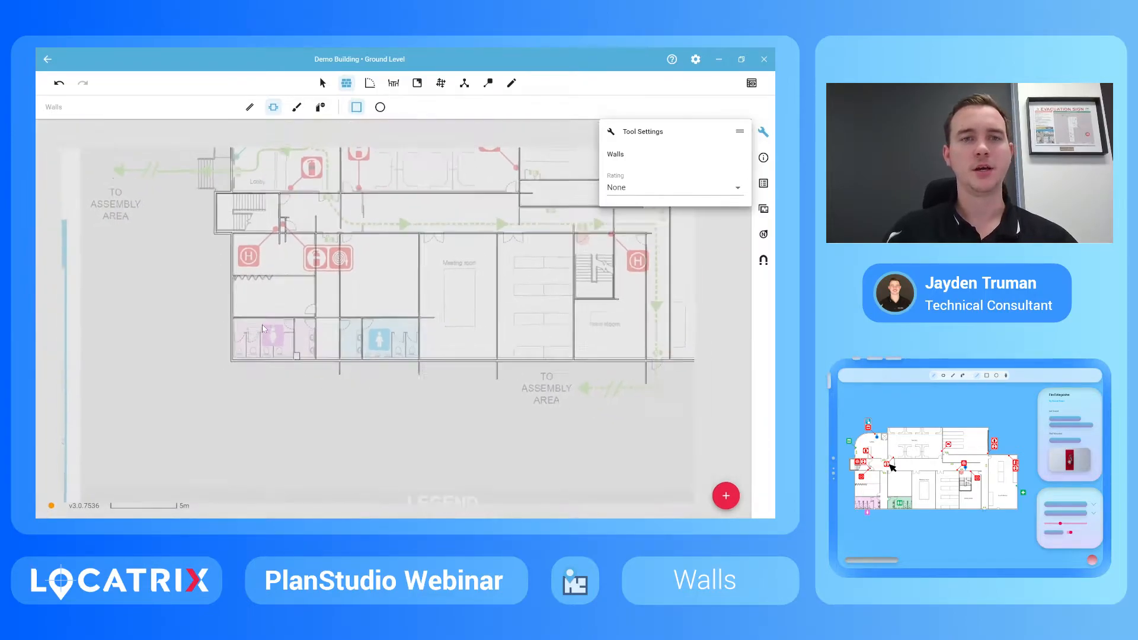
scroll(264, 329, "down", 2)
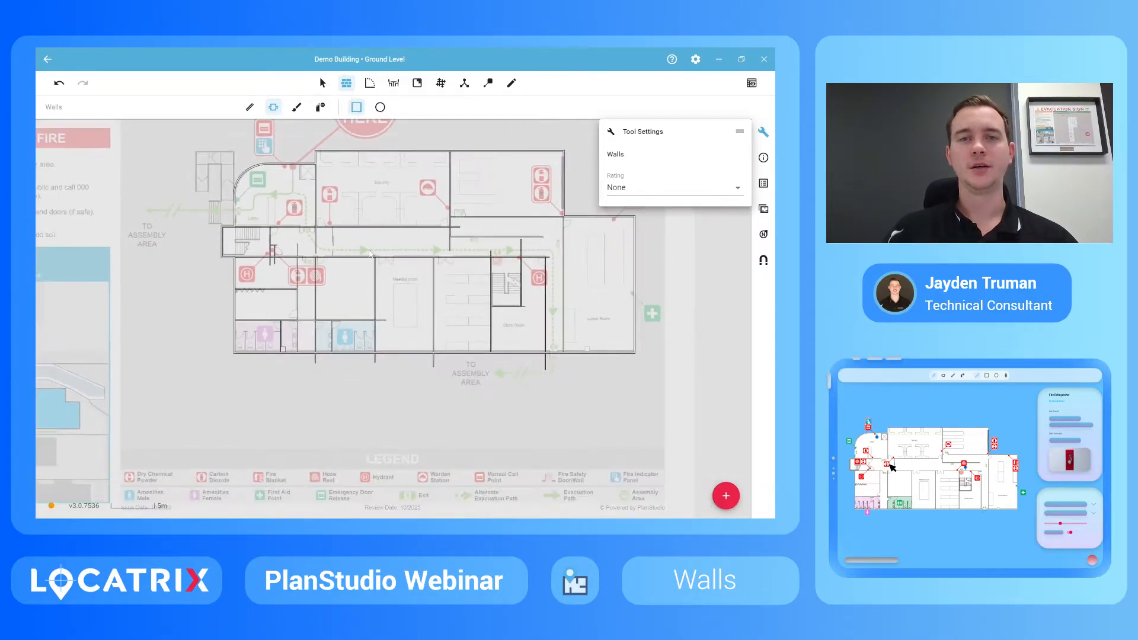
left_click(320, 106)
scroll(294, 237, "up", 3)
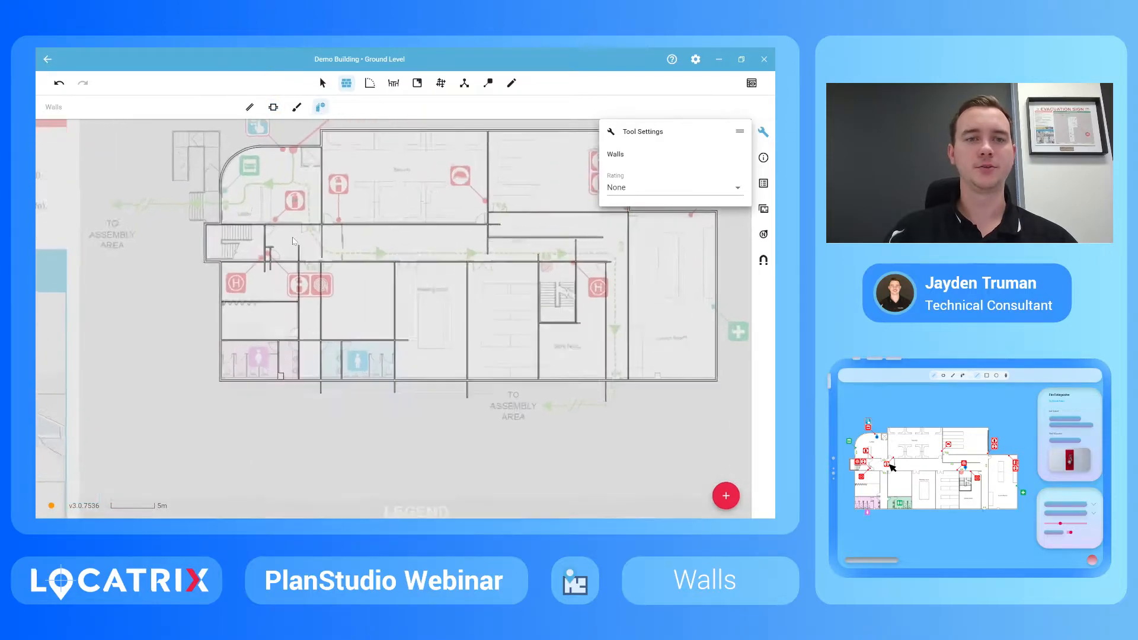
scroll(265, 279, "up", 2)
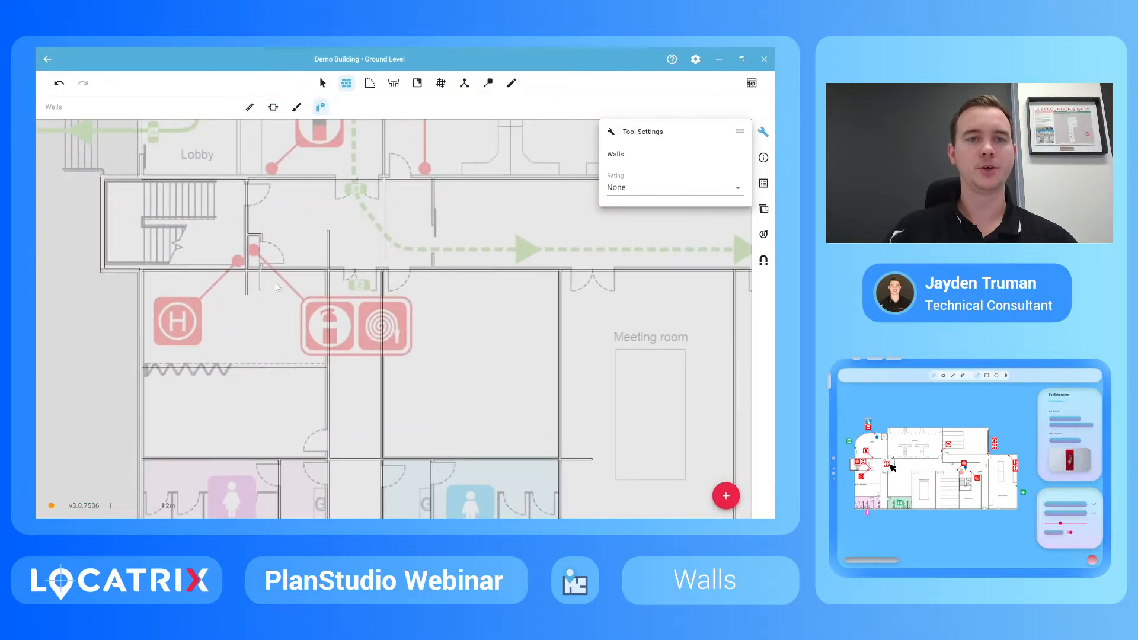
left_click(310, 244)
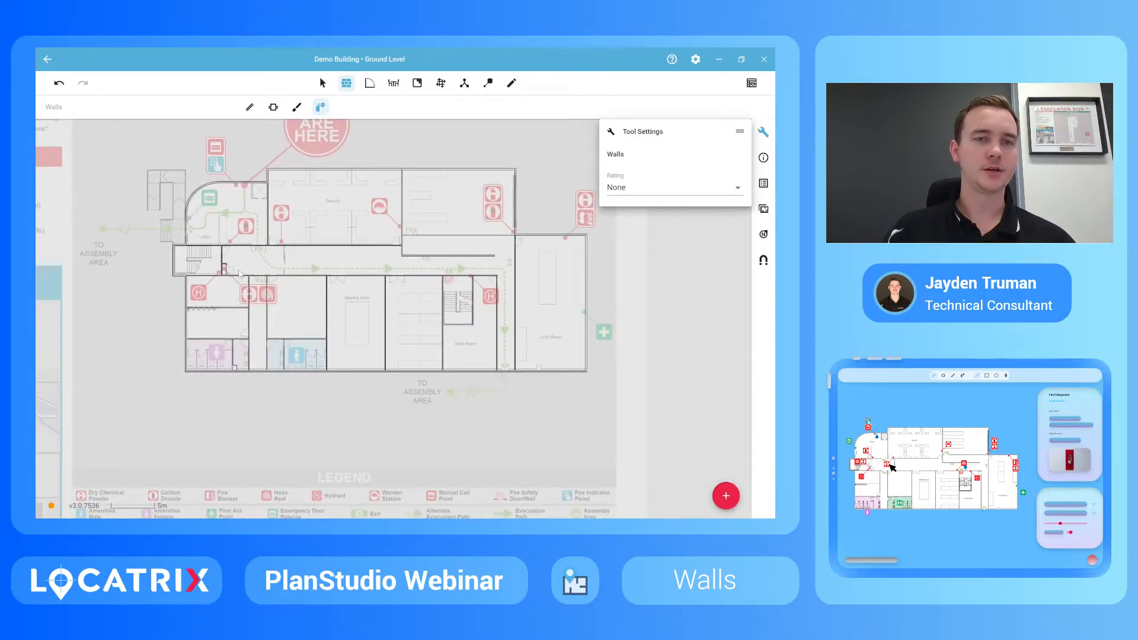
Step: Draw the missing vertical internal wall across the corridor below Security using the Internal Wall preset
scroll(239, 274, "up", 3)
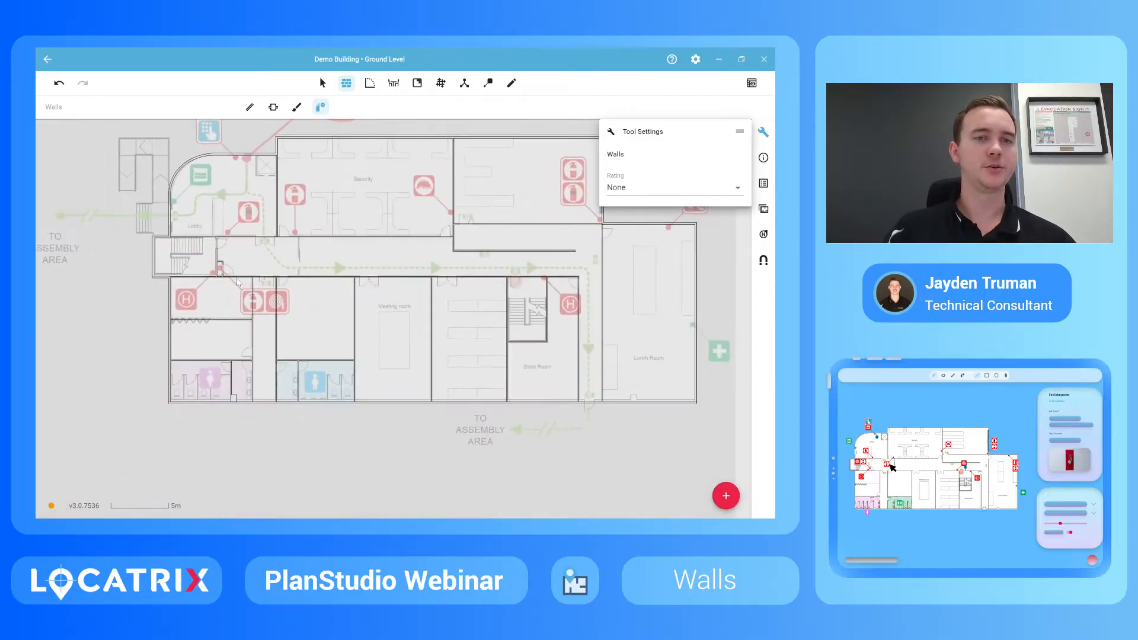
left_click(249, 107)
left_click_drag(331, 215, 329, 272)
scroll(268, 308, "down", 3)
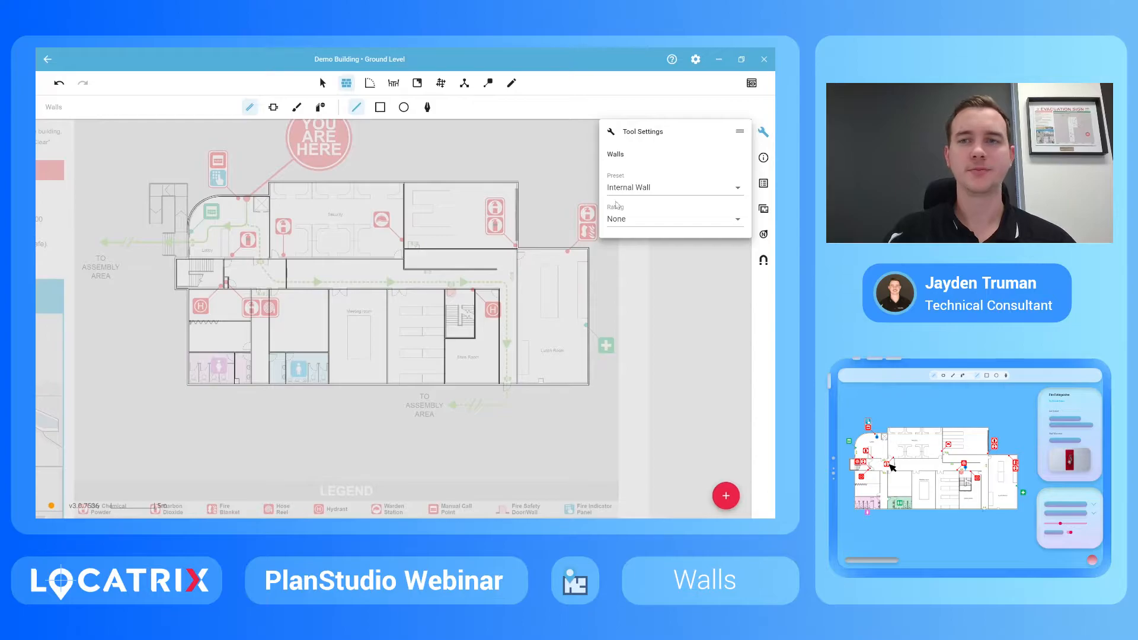
Step: Hide the Graphics layer to check the finished walls on their own, and show it again
left_click(763, 184)
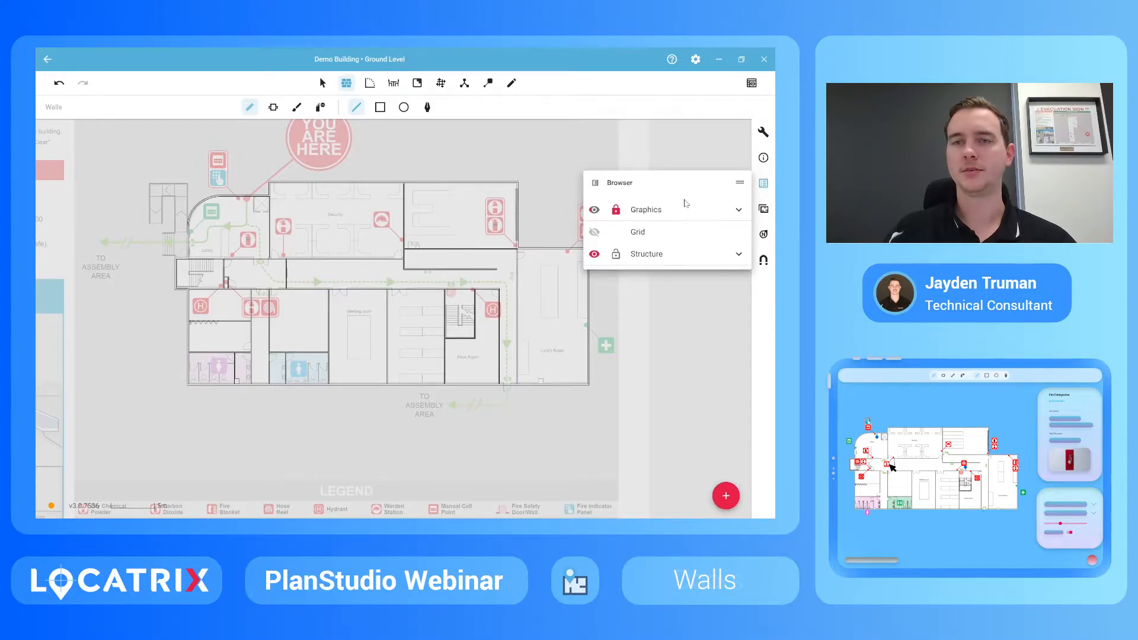
left_click(594, 210)
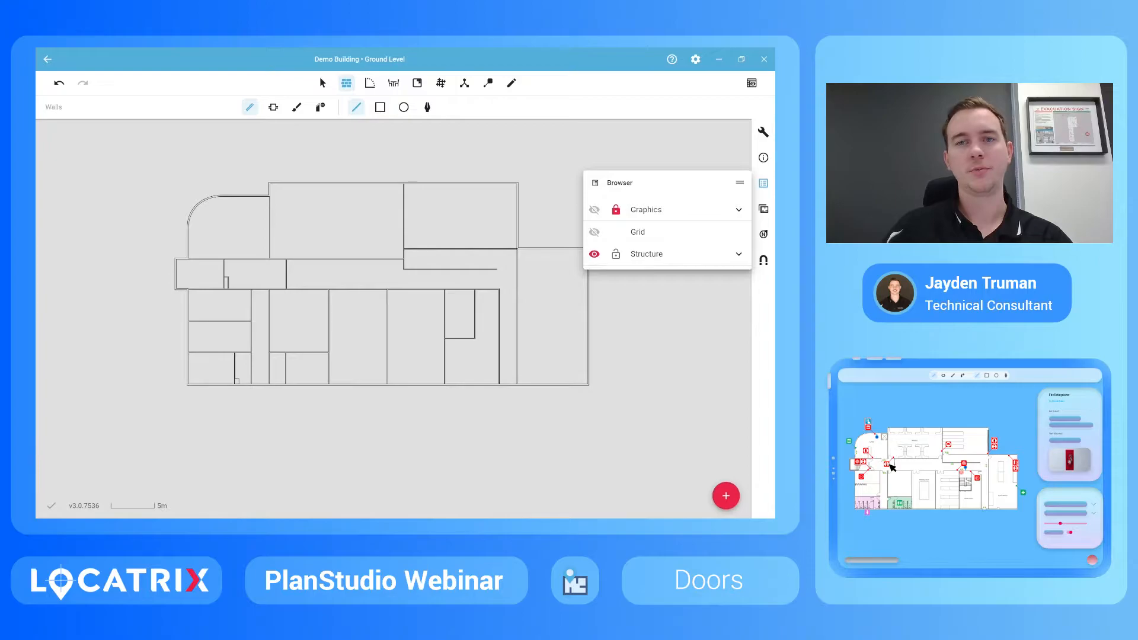
left_click(595, 211)
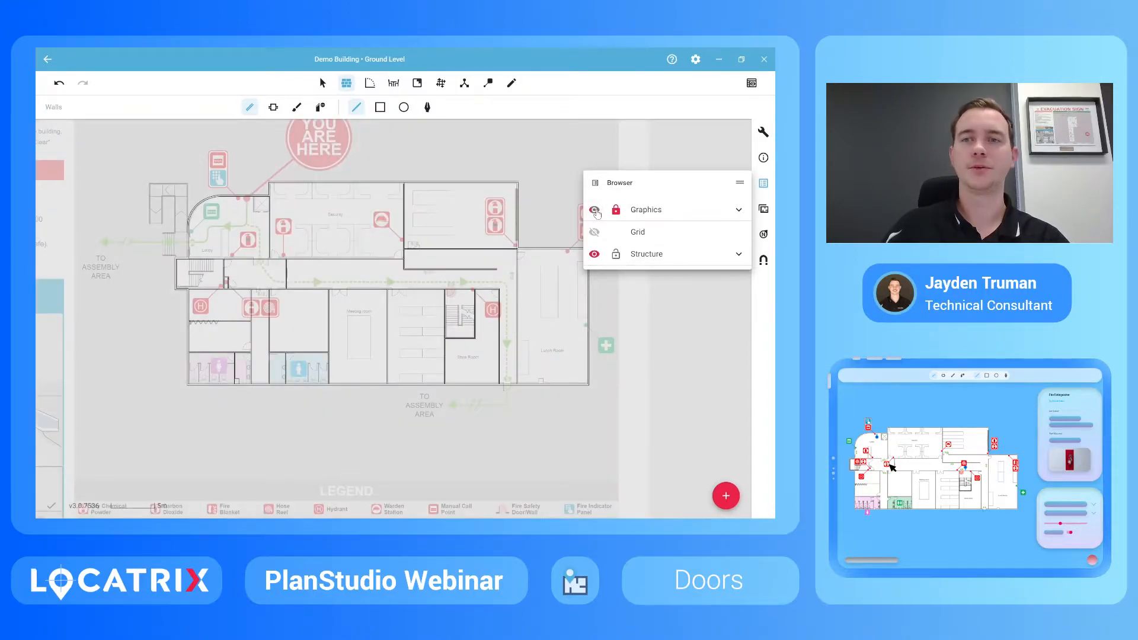
left_click(762, 187)
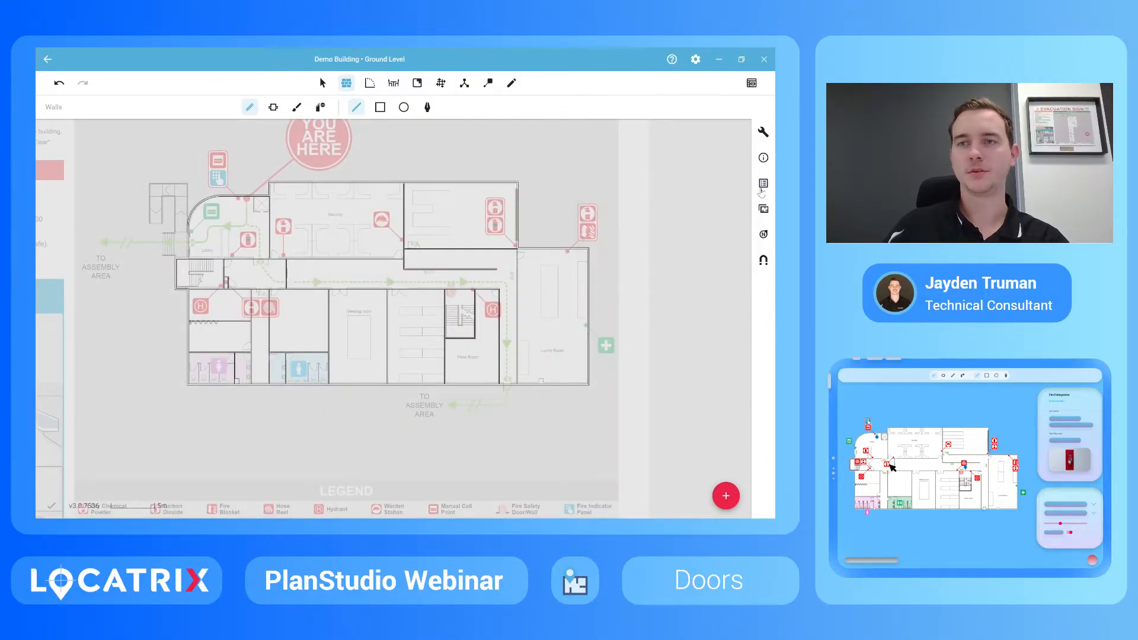
Step: Place a single hinged door with a fixed leaf width of 0.82 m, drawn from its side, in the wall between the stairwell and corridor
left_click(371, 85)
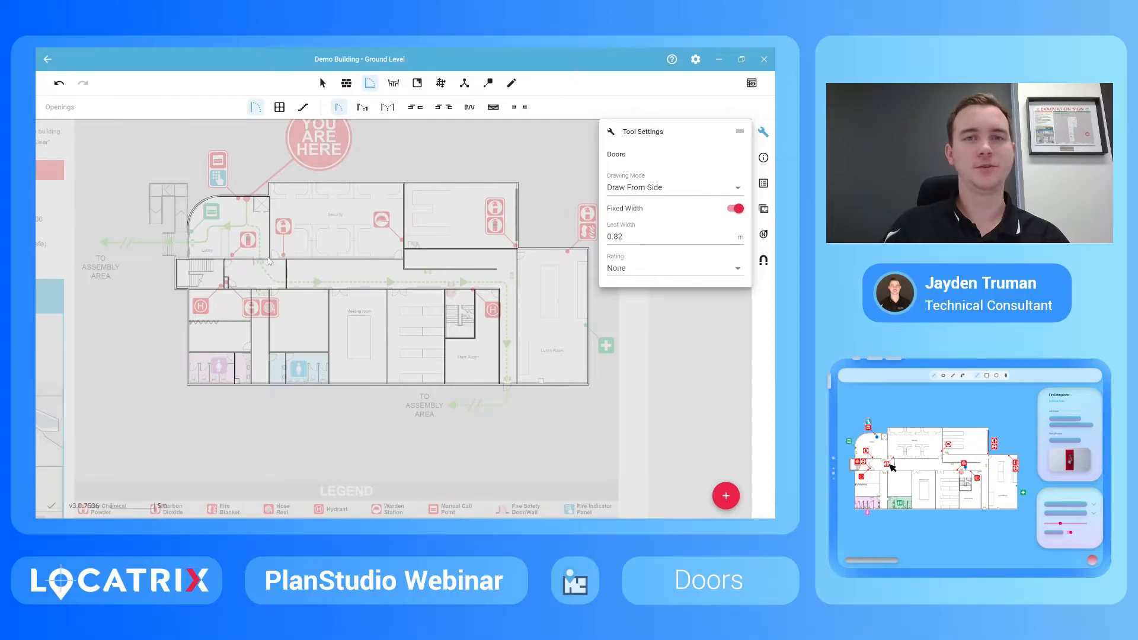
scroll(270, 261, "up", 5)
scroll(268, 265, "up", 3)
middle_click_drag(73, 268, 279, 264)
scroll(271, 264, "up", 3)
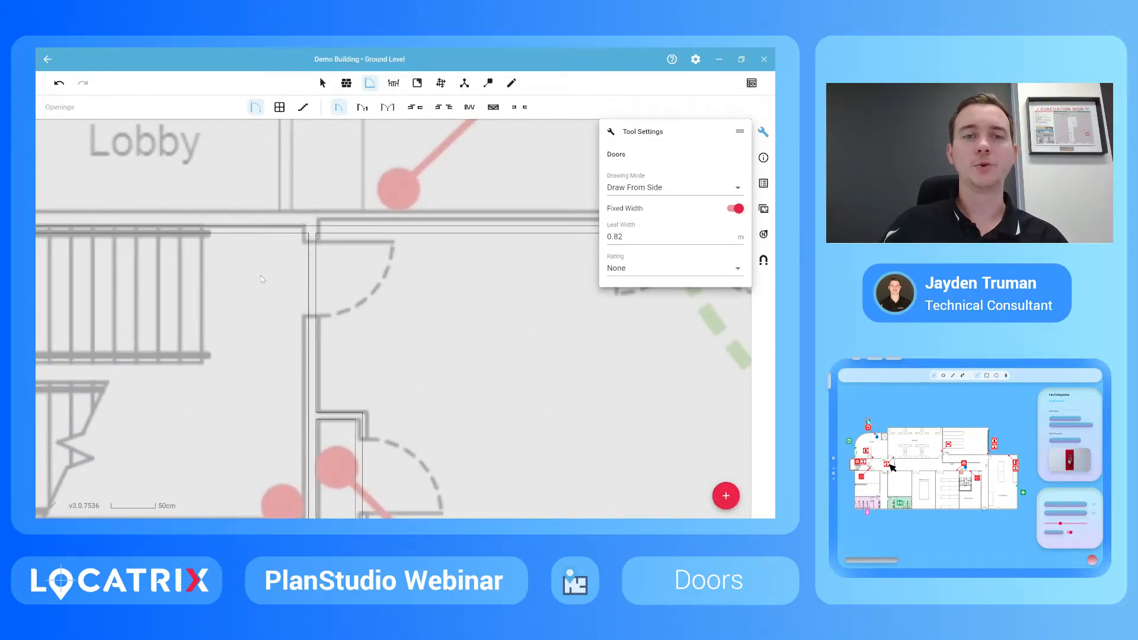
left_click(317, 244)
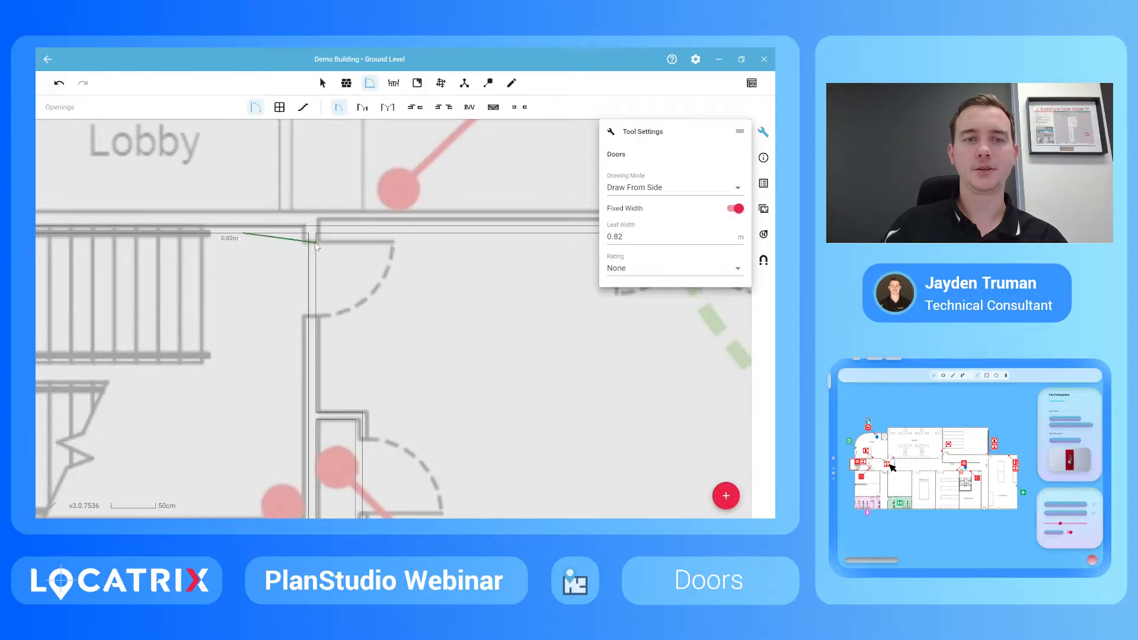
left_click(320, 302)
scroll(275, 253, "down", 5)
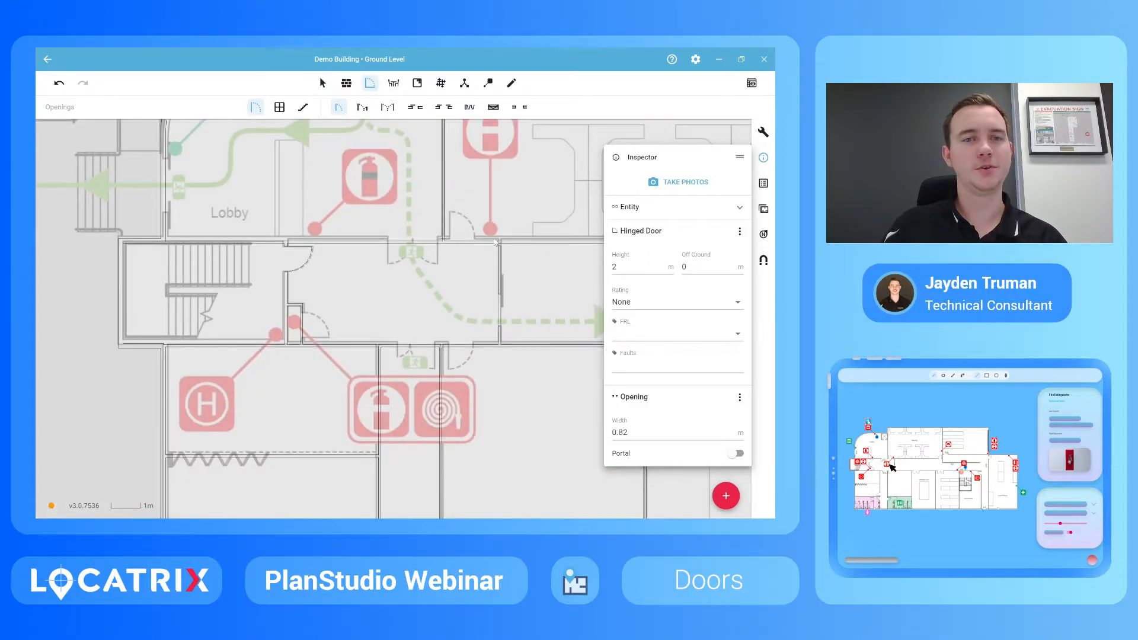
Step: Place a 0.82 m single hinged door in the corridor wall, opening up into Security
scroll(487, 225, "up", 5)
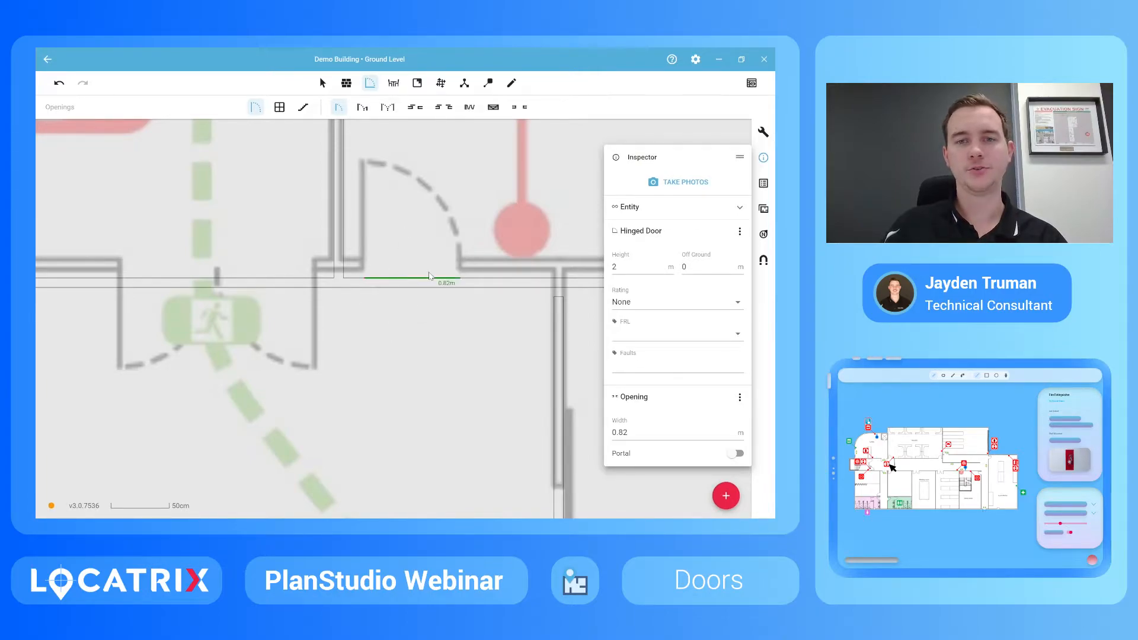
scroll(415, 285, "down", 4)
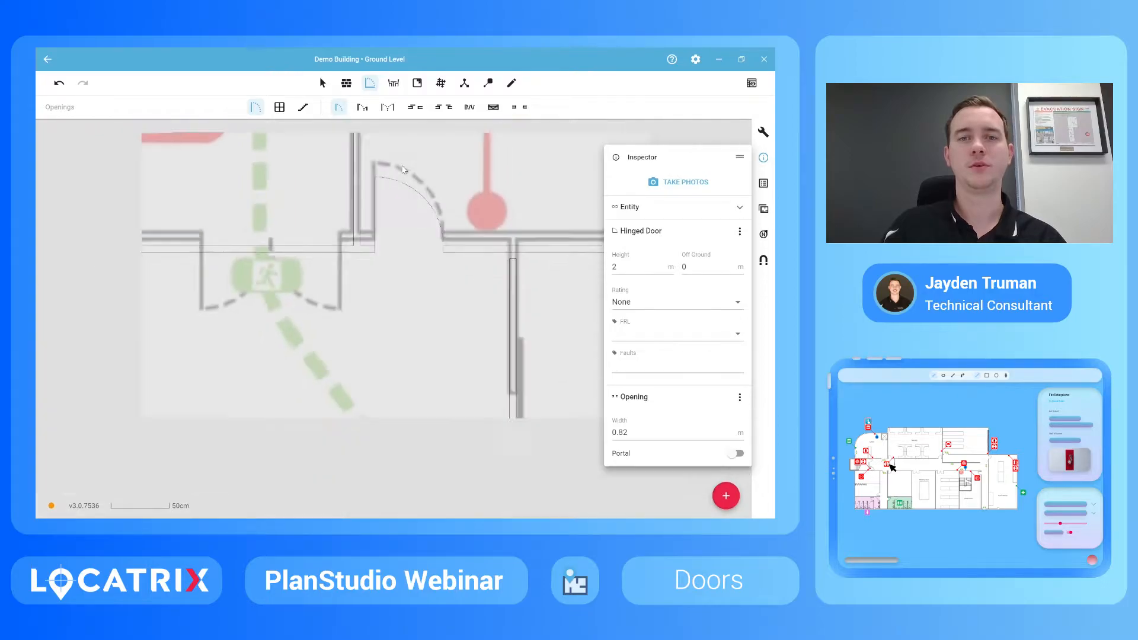
scroll(396, 356, "up", 2)
scroll(382, 339, "down", 3)
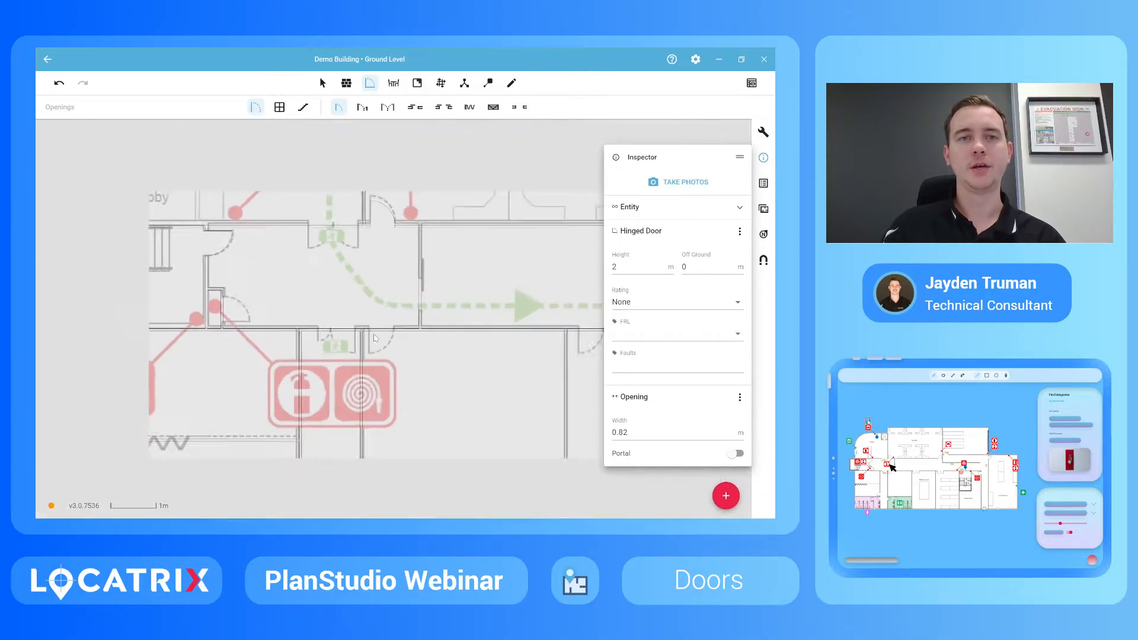
Step: Place uneven double hinged doors 1.23 m wide in the corridor's lower wall, opening into the passage towards the toilets
left_click(363, 107)
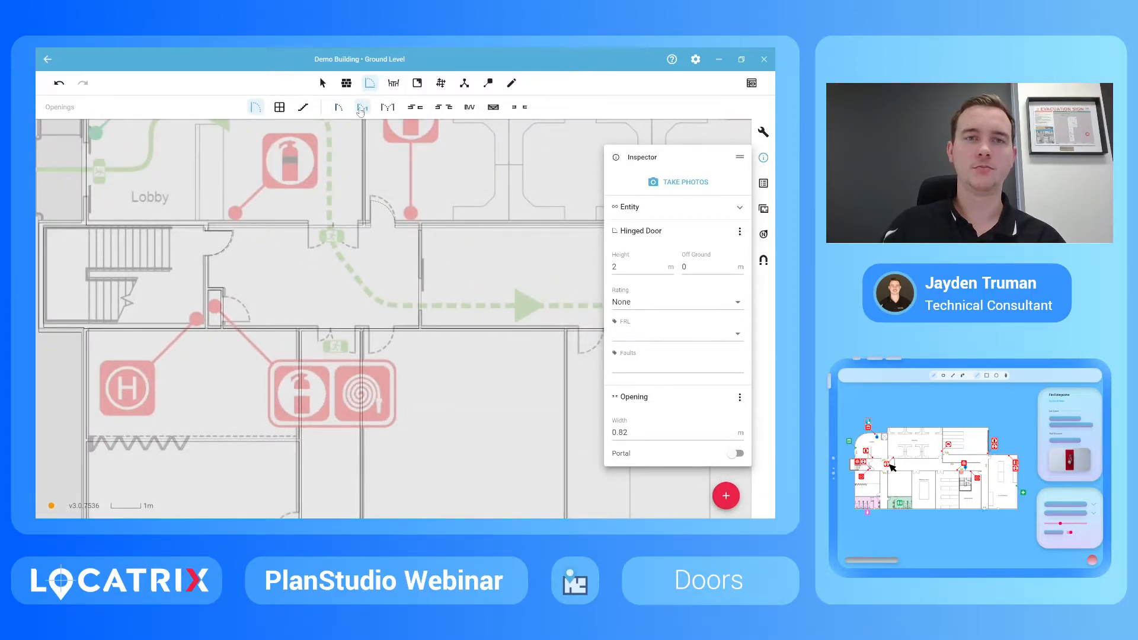
scroll(315, 367, "up", 3)
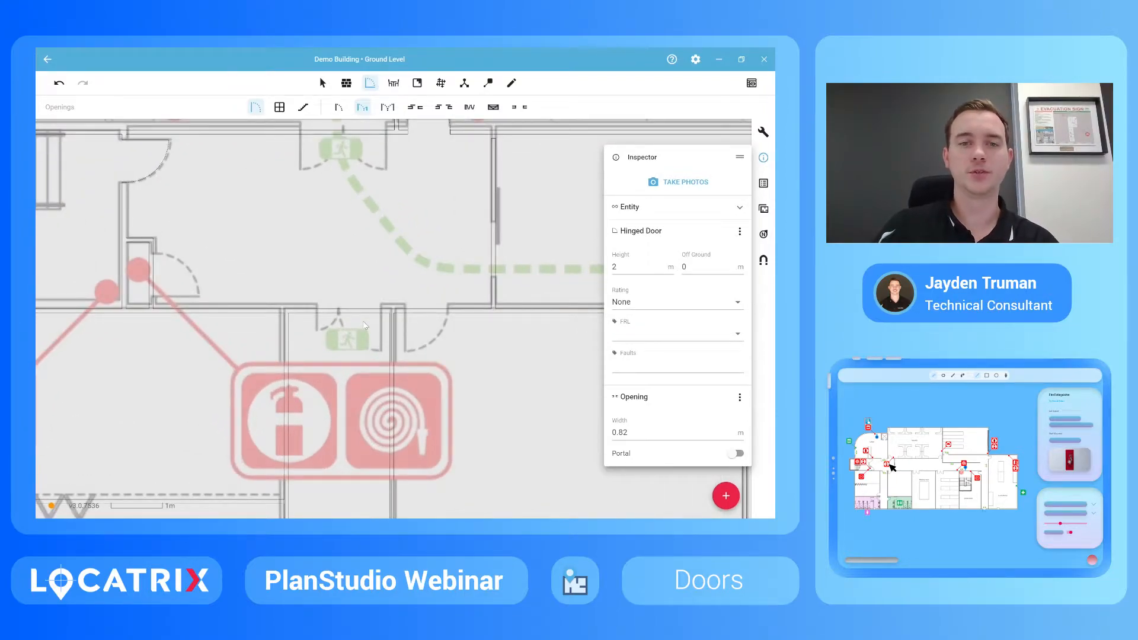
scroll(355, 323, "up", 3)
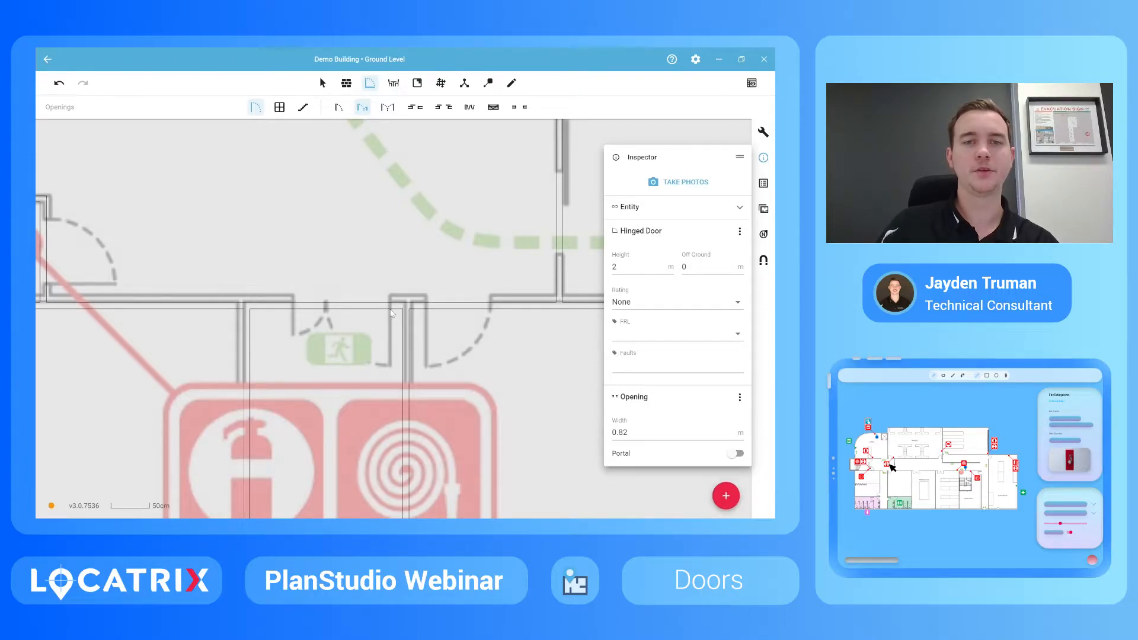
left_click(292, 310)
scroll(292, 286, "down", 5)
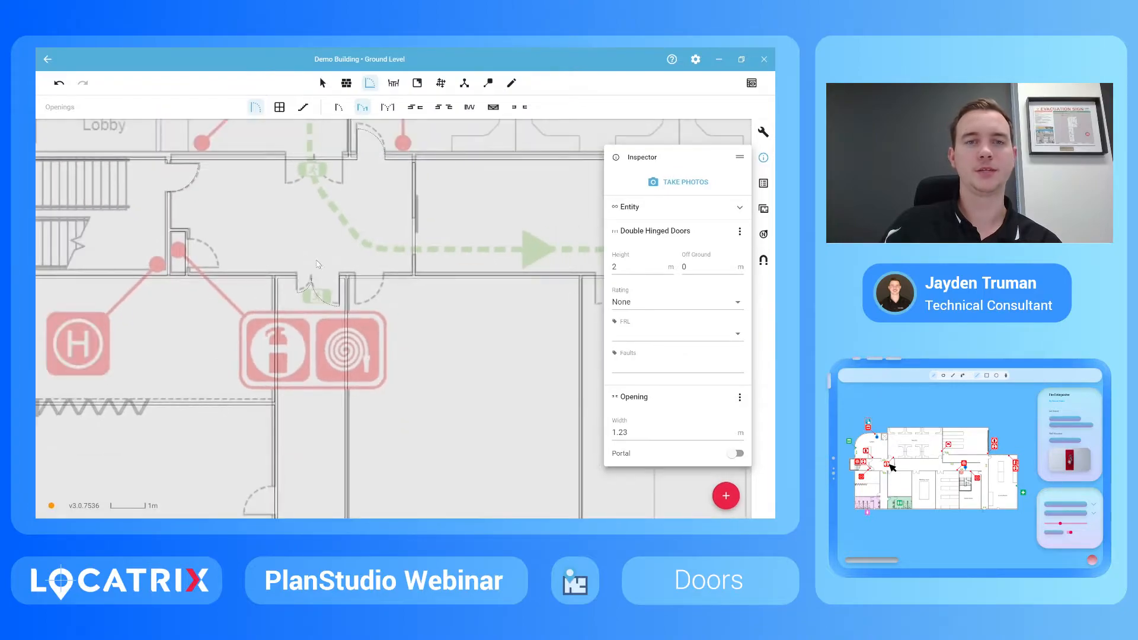
Step: Place equal double hinged doors 1.64 m wide between the lobby and the corridor, opening into the corridor
left_click(388, 108)
scroll(270, 156, "up", 3)
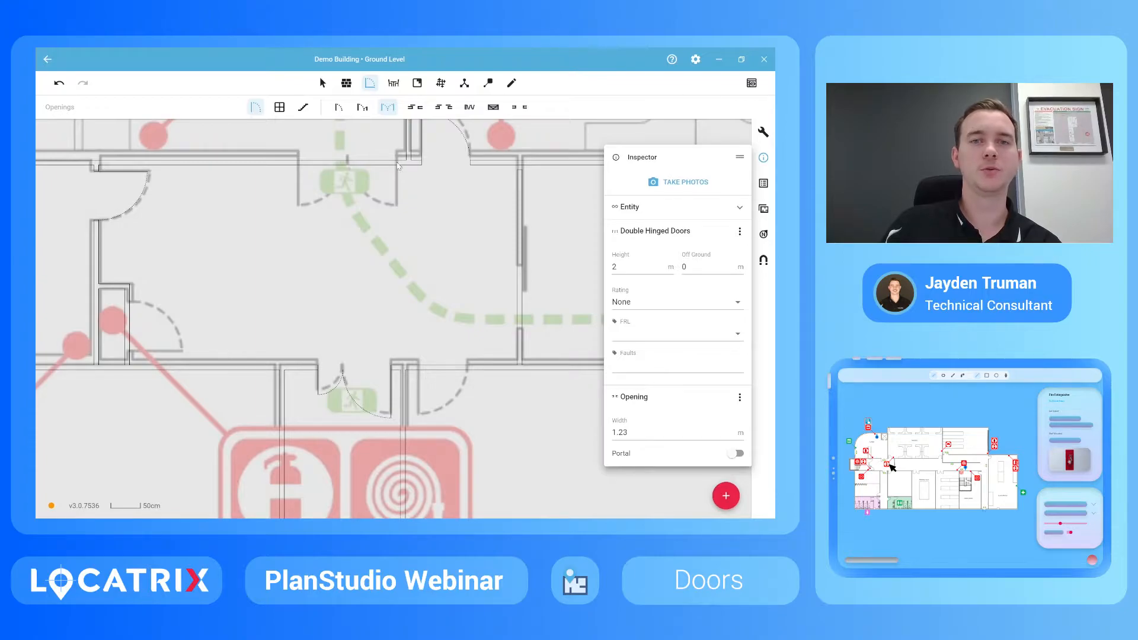
left_click(314, 175)
scroll(315, 175, "down", 3)
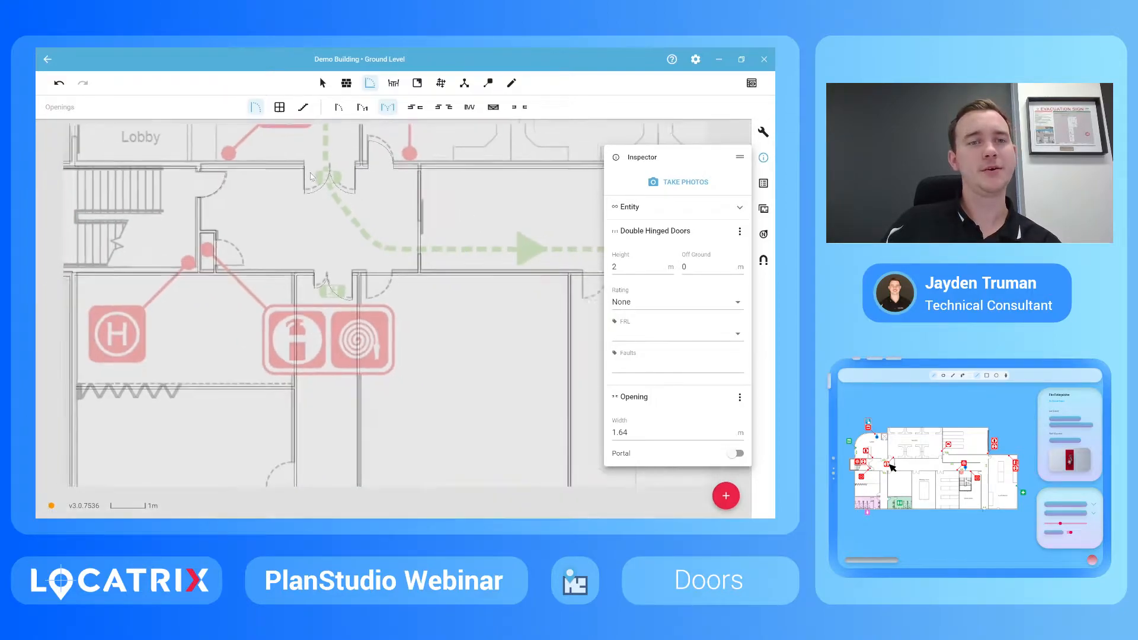
scroll(312, 176, "down", 2)
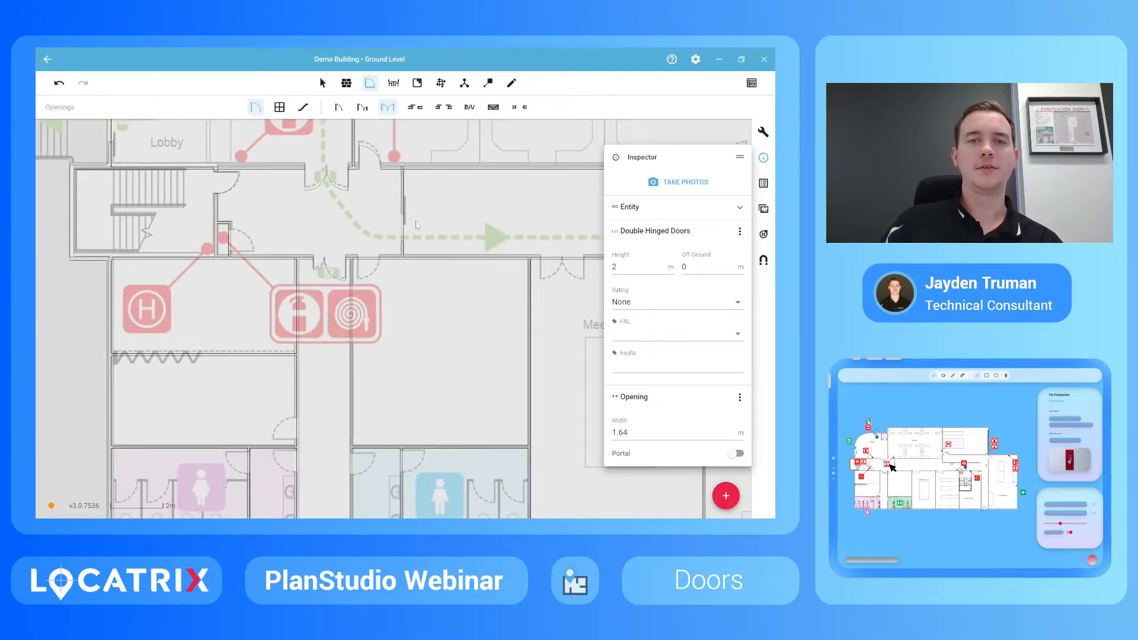
Step: Place a single sliding door in the wall crossing the corridor, just past the lobby doors, following the traced opening
left_click(417, 107)
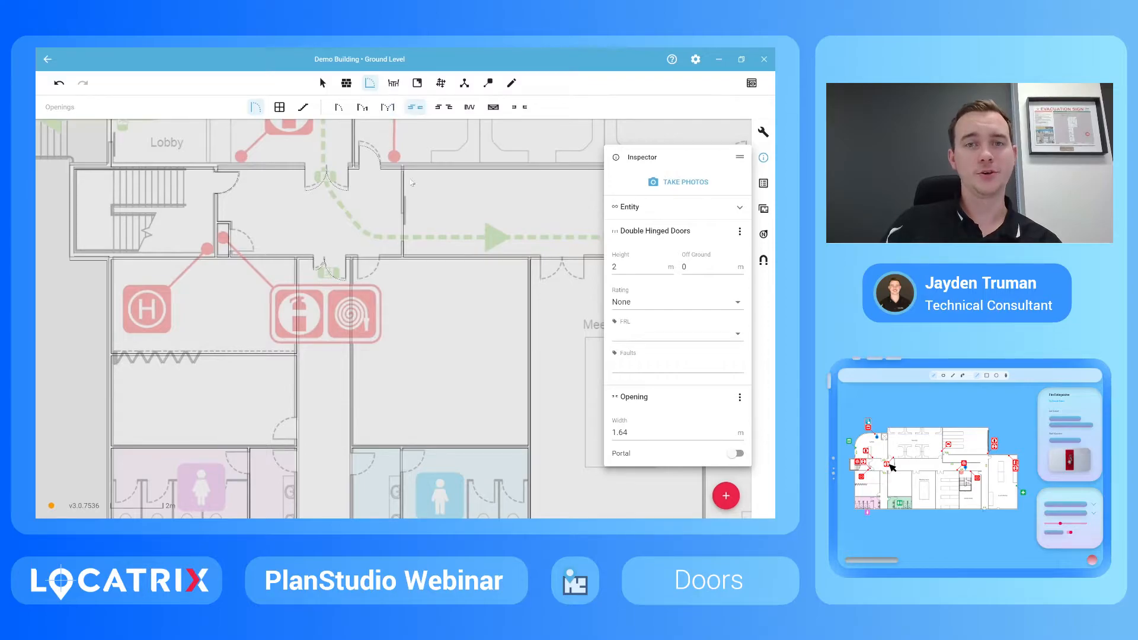
scroll(407, 237, "up", 1)
scroll(407, 237, "up", 1)
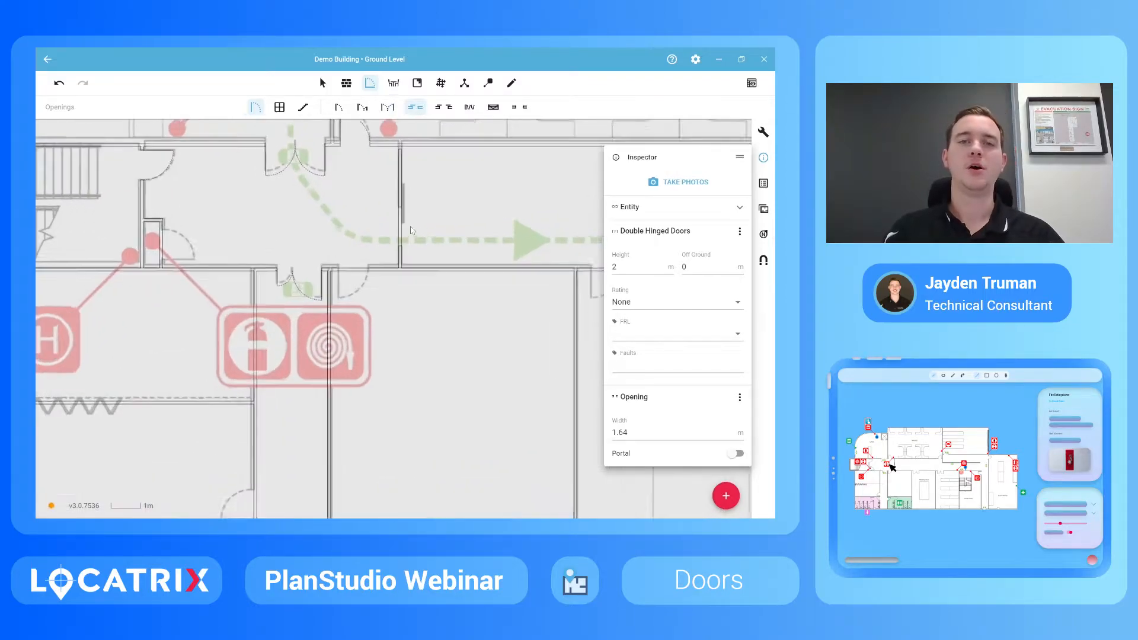
scroll(411, 219, "up", 1)
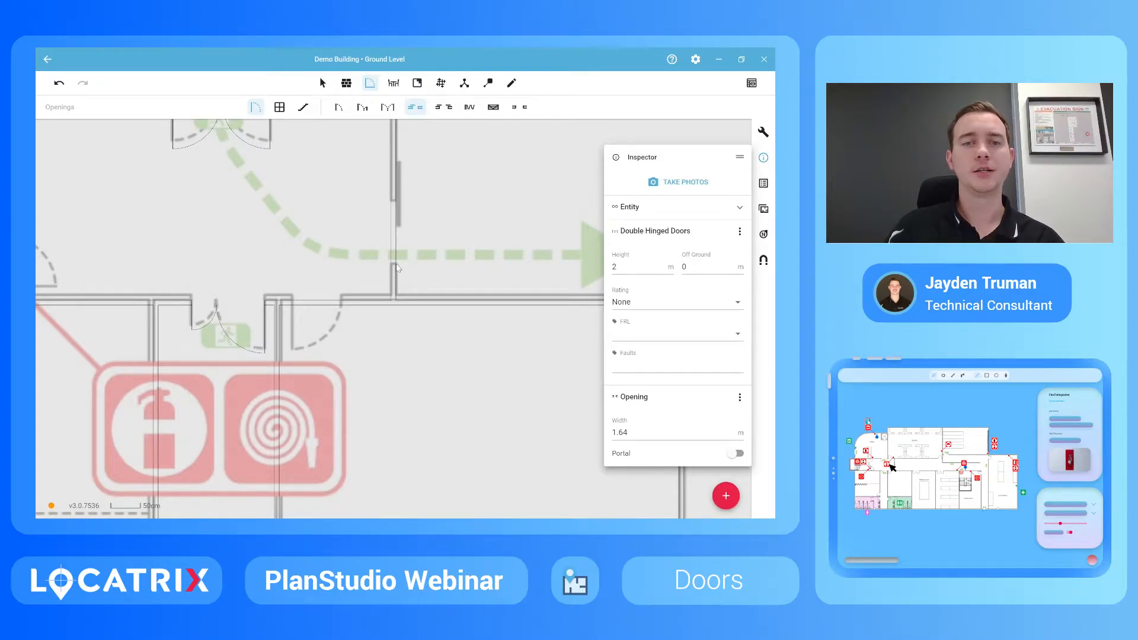
left_click(398, 221)
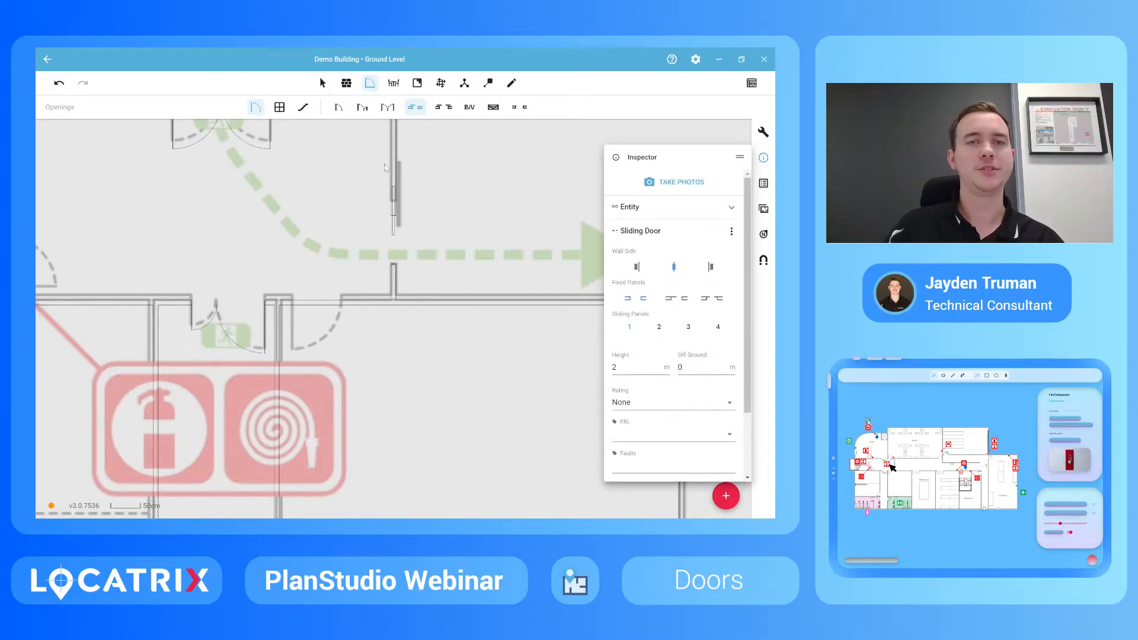
Step: Set the corridor sliding door's wall side so its panel sits on the face towards the meeting room, matching the diagram
scroll(409, 201, "up", 1)
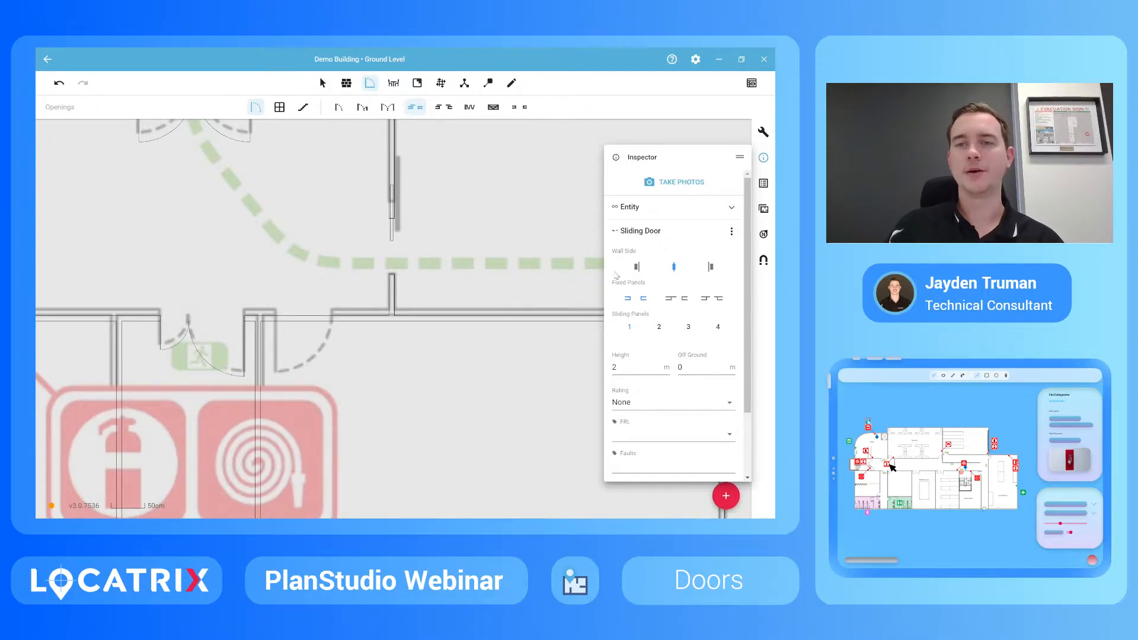
left_click(711, 268)
left_click(710, 269)
left_click(637, 269)
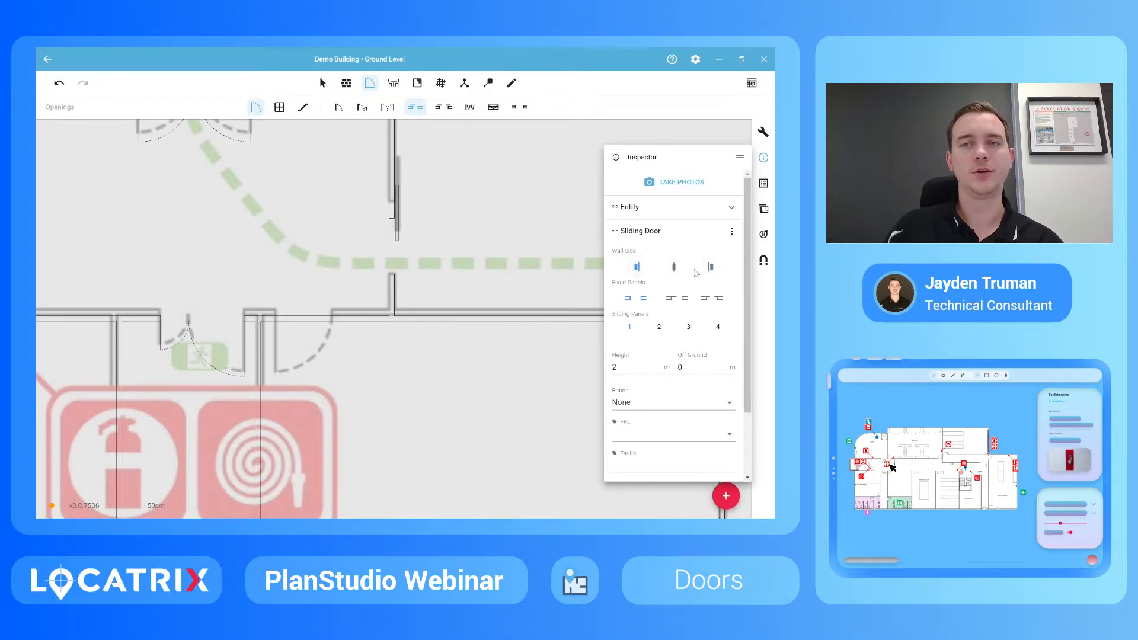
Step: Place double sliding doors in the lobby's external entrance wall, with the panels on the interior lobby side
scroll(407, 243, "down", 1)
scroll(406, 243, "down", 10)
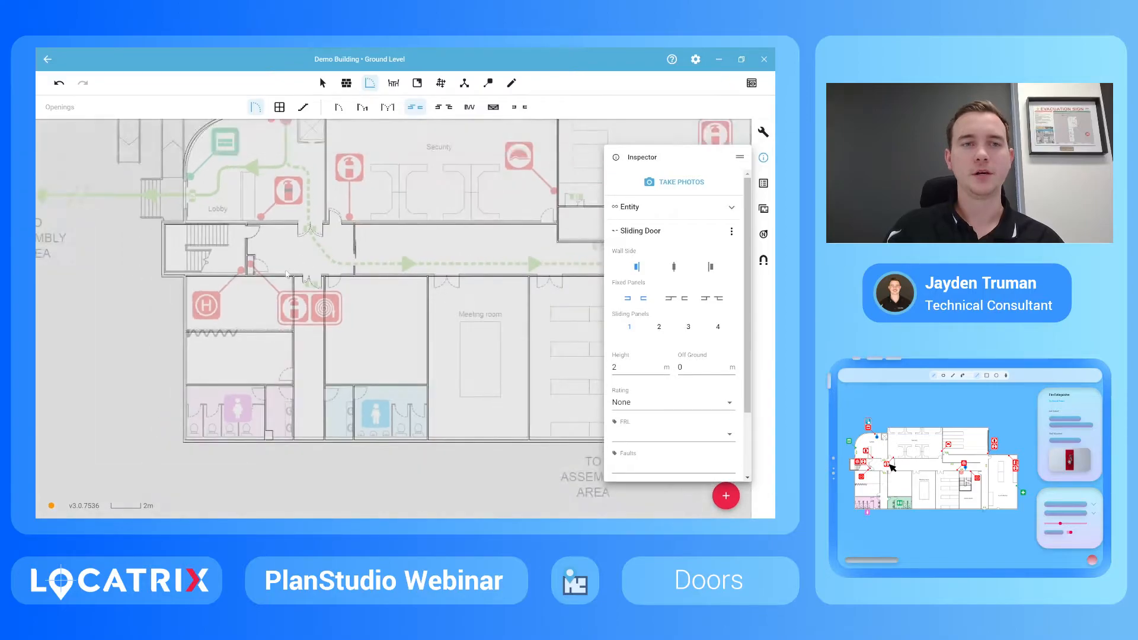
scroll(289, 272, "down", 2)
left_click(442, 110)
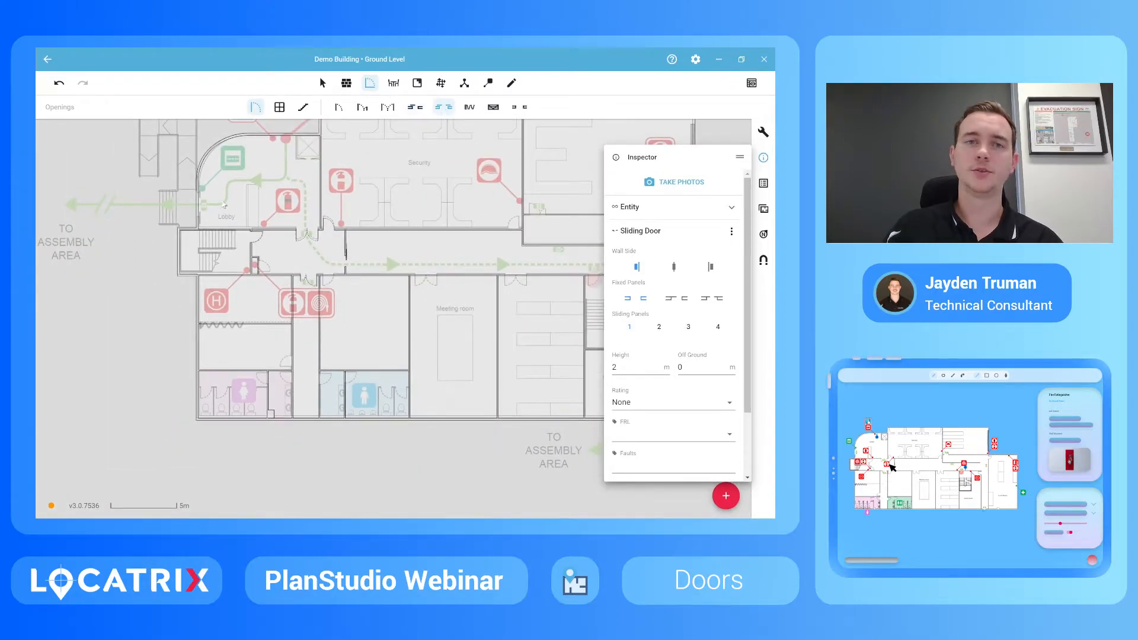
scroll(172, 200, "up", 6)
scroll(190, 185, "up", 2)
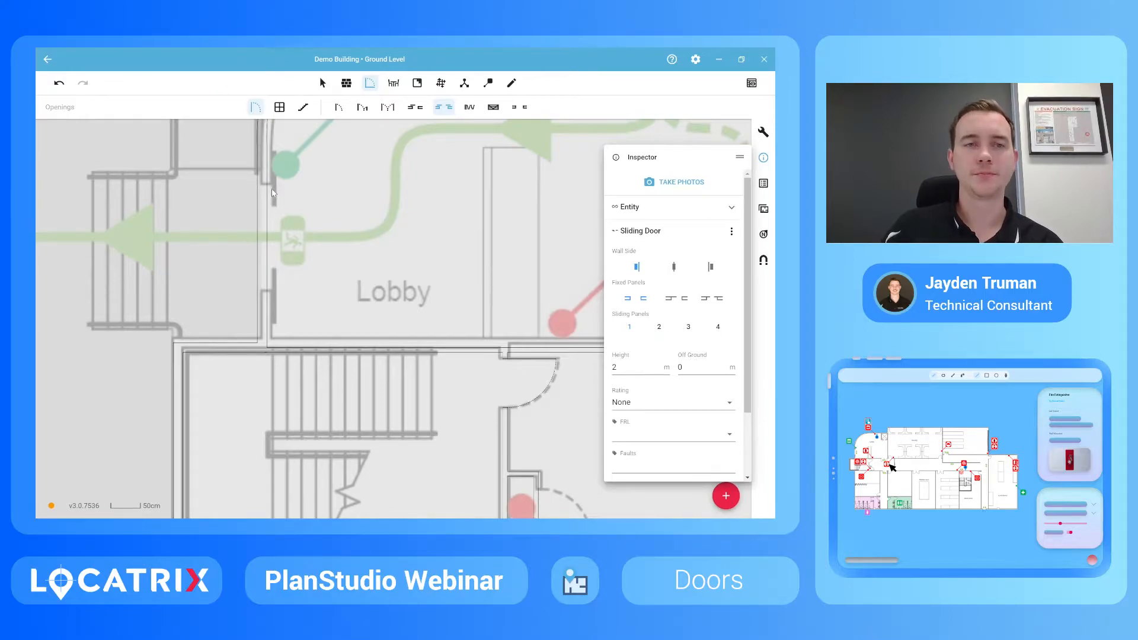
left_click_drag(268, 188, 268, 278)
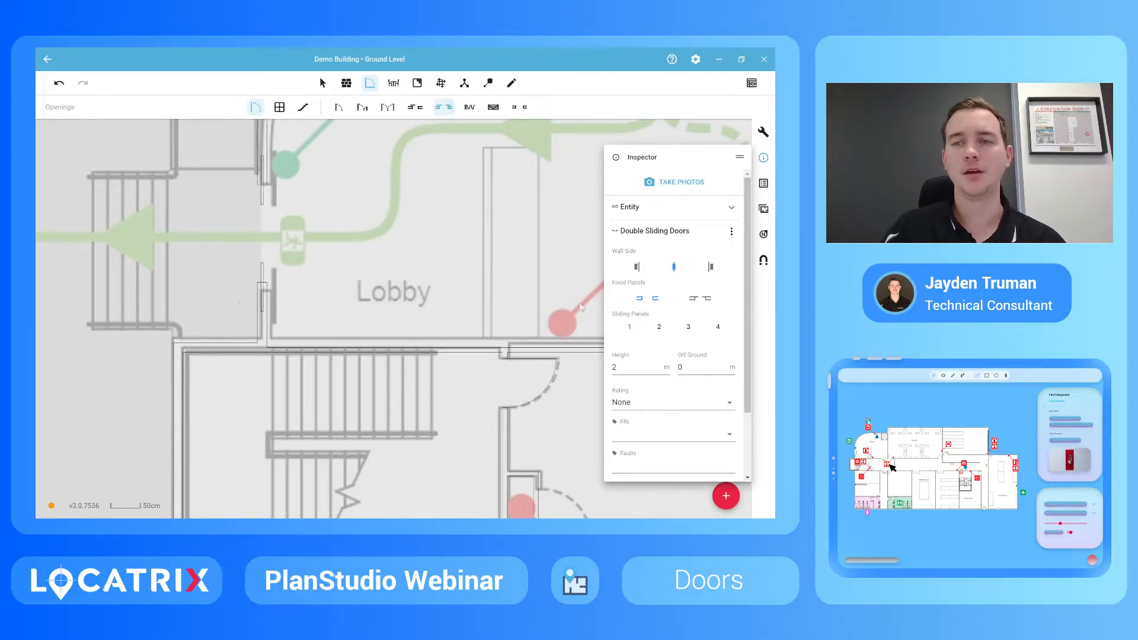
left_click(710, 267)
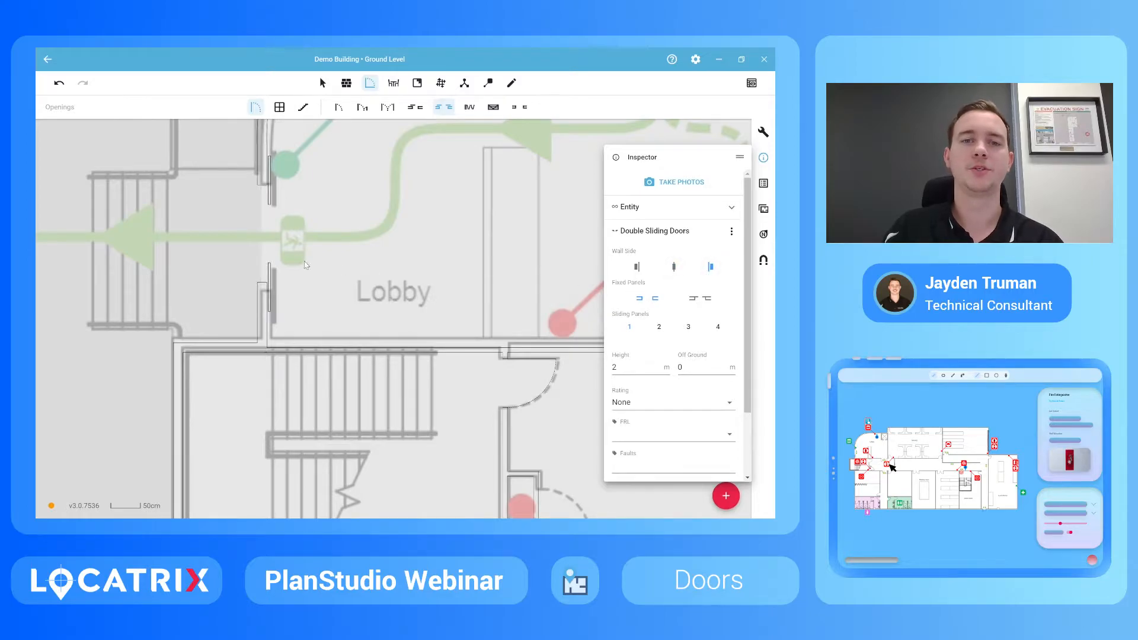
scroll(342, 270, "down", 5)
scroll(268, 258, "down", 3)
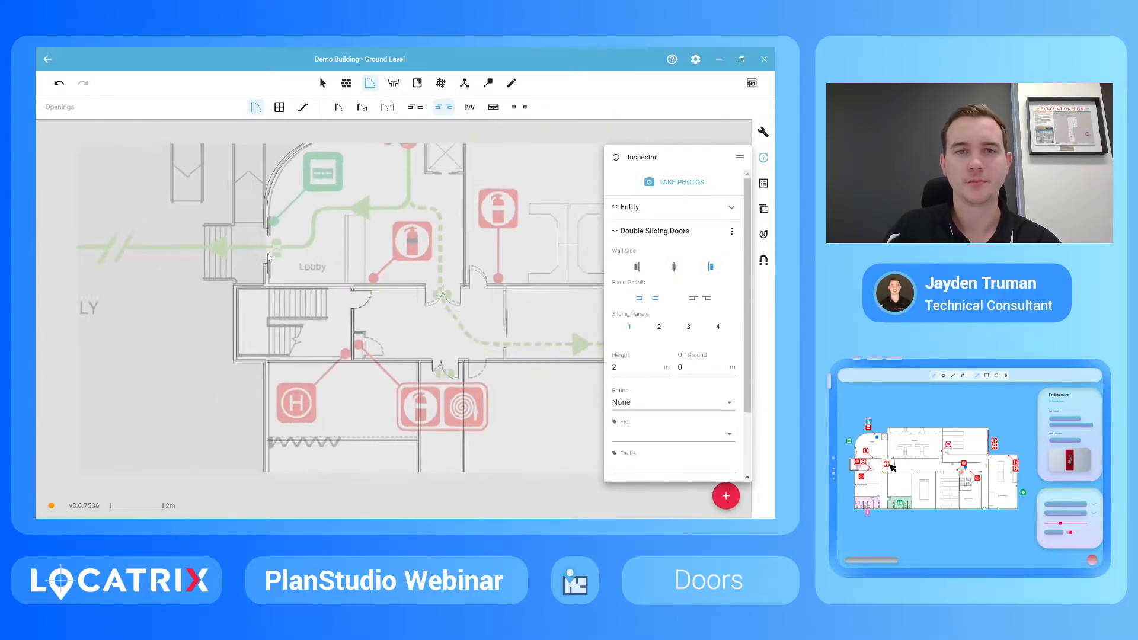
Step: Turn off fixed width and place a folding door across the wall between the two rooms above the female toilets
left_click(469, 108)
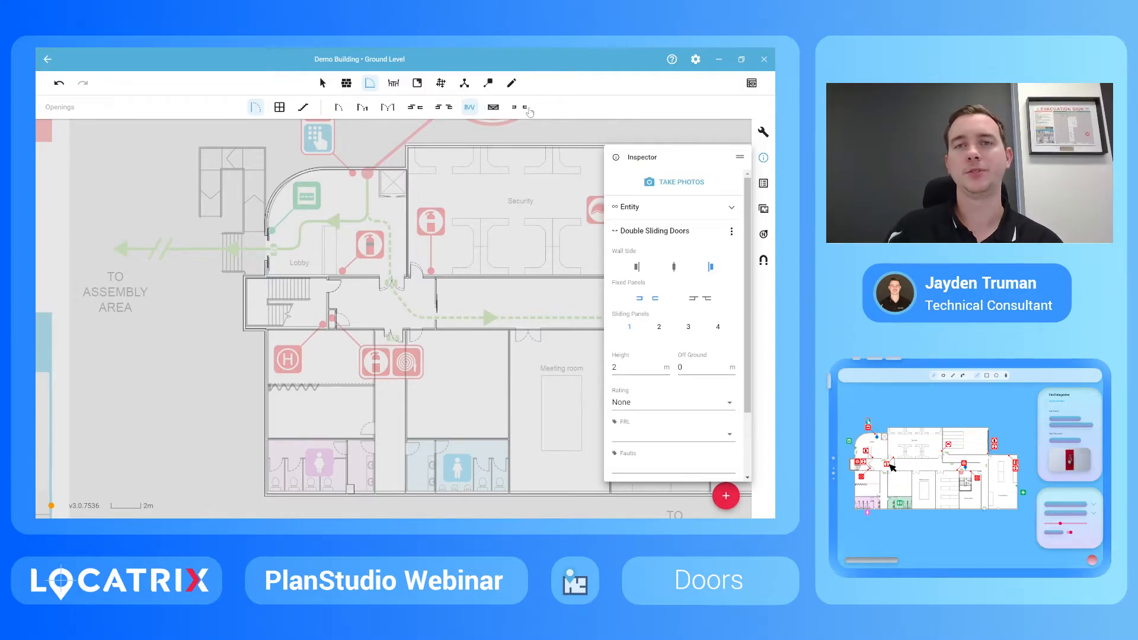
left_click(763, 132)
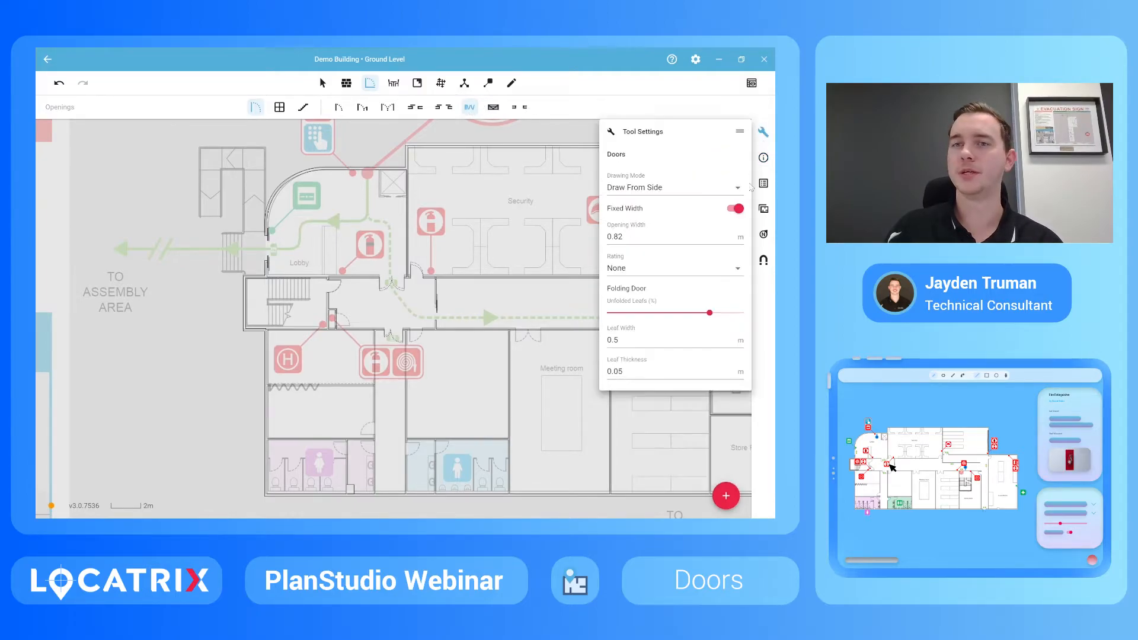
left_click(734, 210)
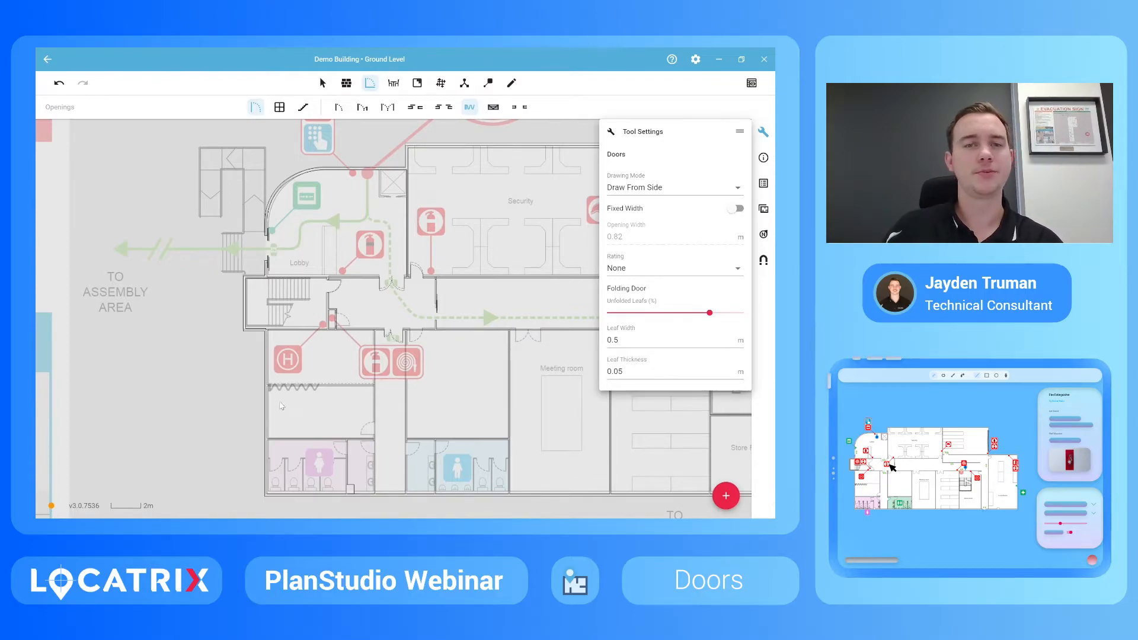
scroll(276, 398, "up", 4)
scroll(277, 399, "up", 4)
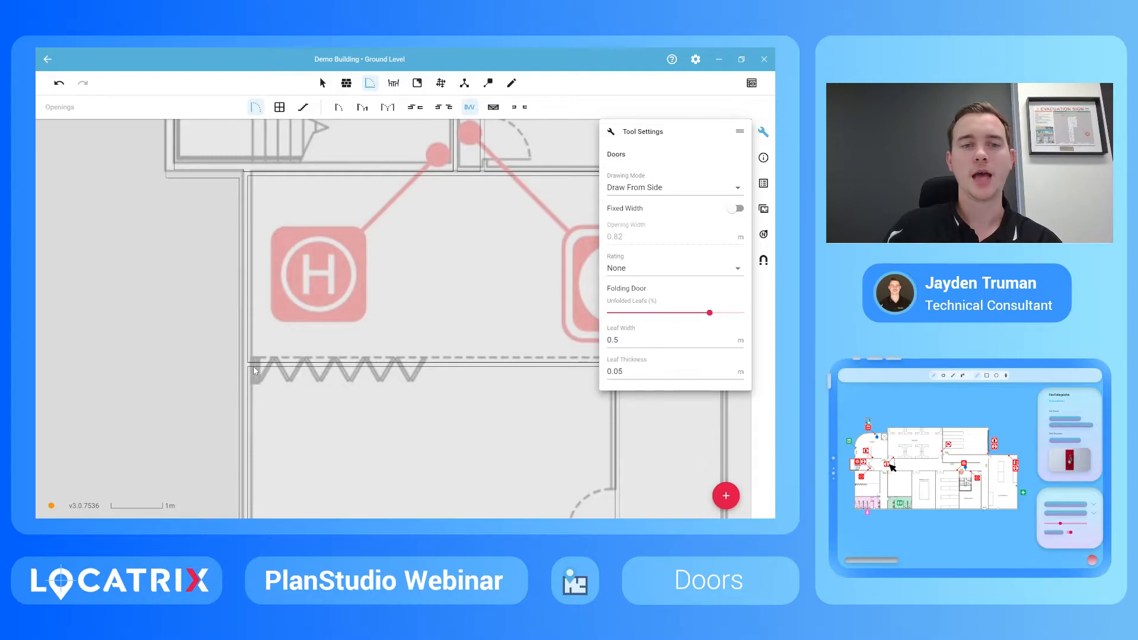
left_click_drag(312, 372, 596, 372)
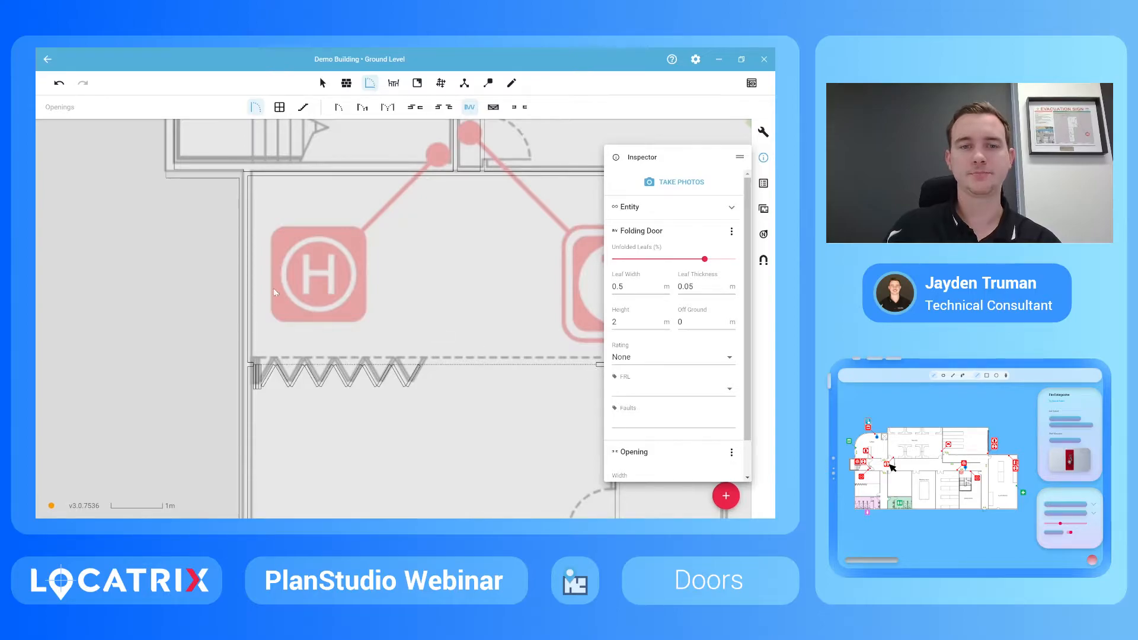
scroll(276, 291, "down", 1)
middle_click_drag(344, 369, 281, 377)
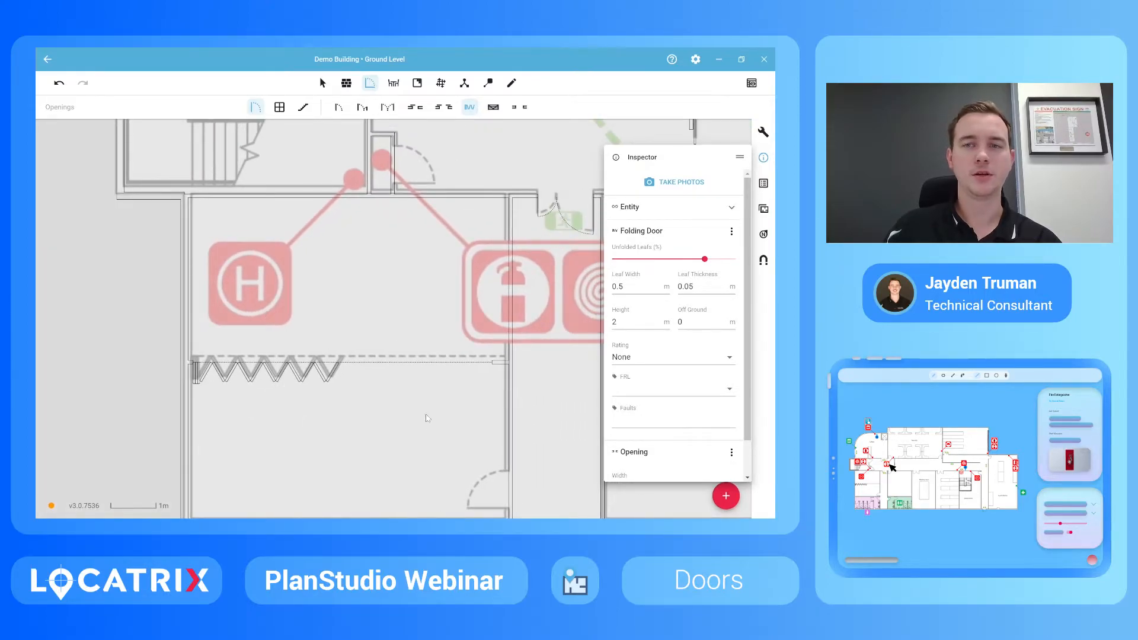
Step: Reduce the folding door's unfolded leafs to about half, with a leaf width of 0.8 m and leaf thickness of 0.08 m
left_click_drag(705, 261, 672, 262)
left_click(638, 291)
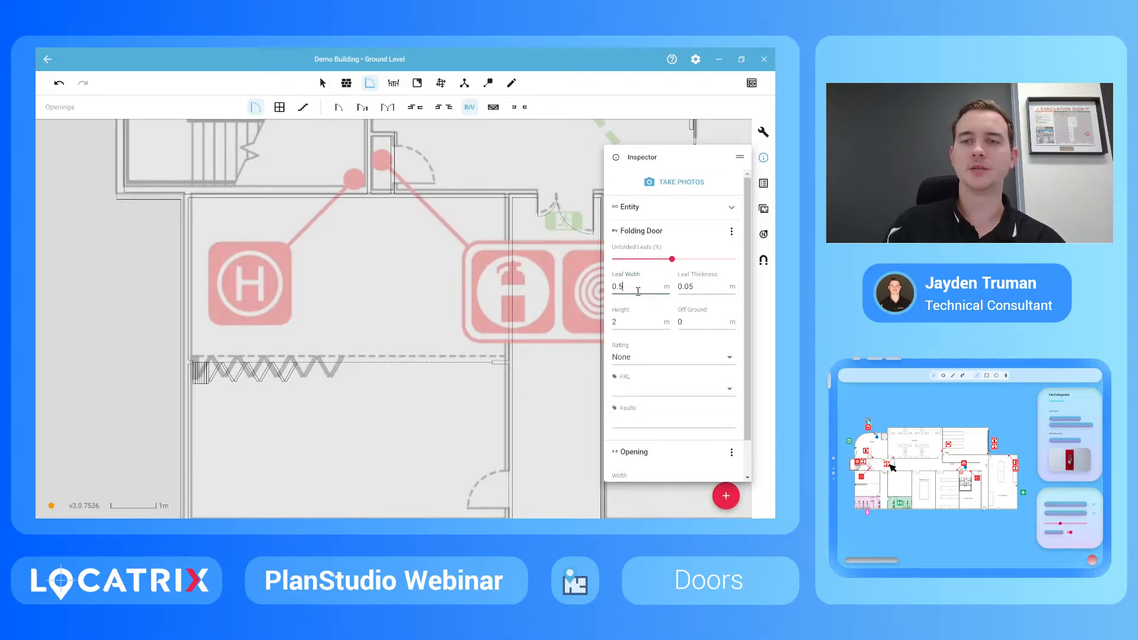
key("BackSpace")
type("8")
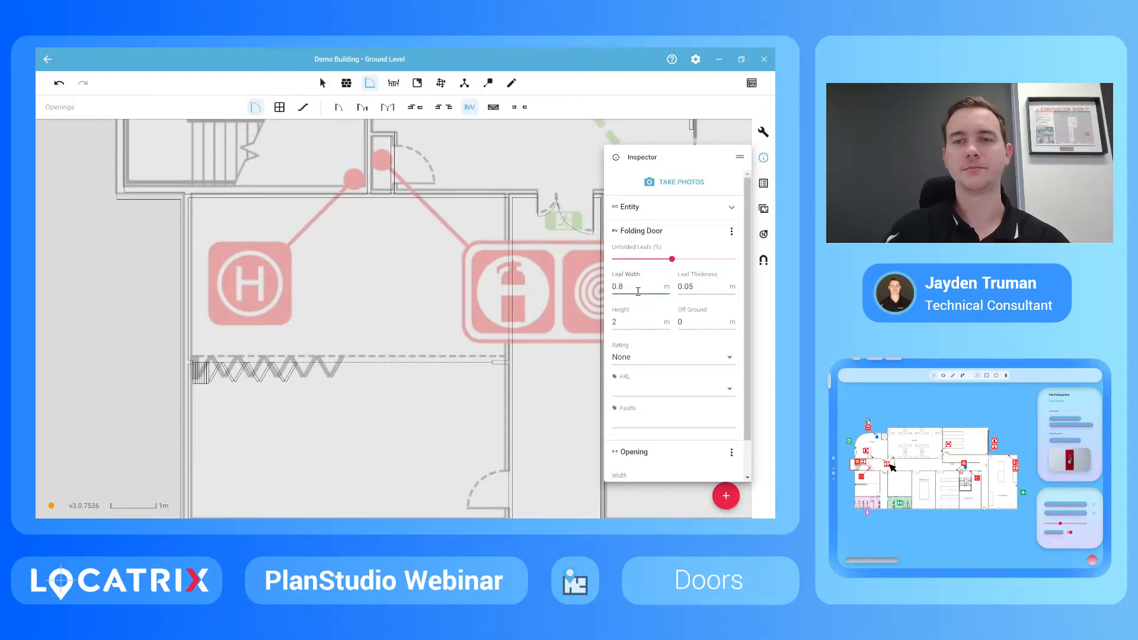
left_click(693, 288)
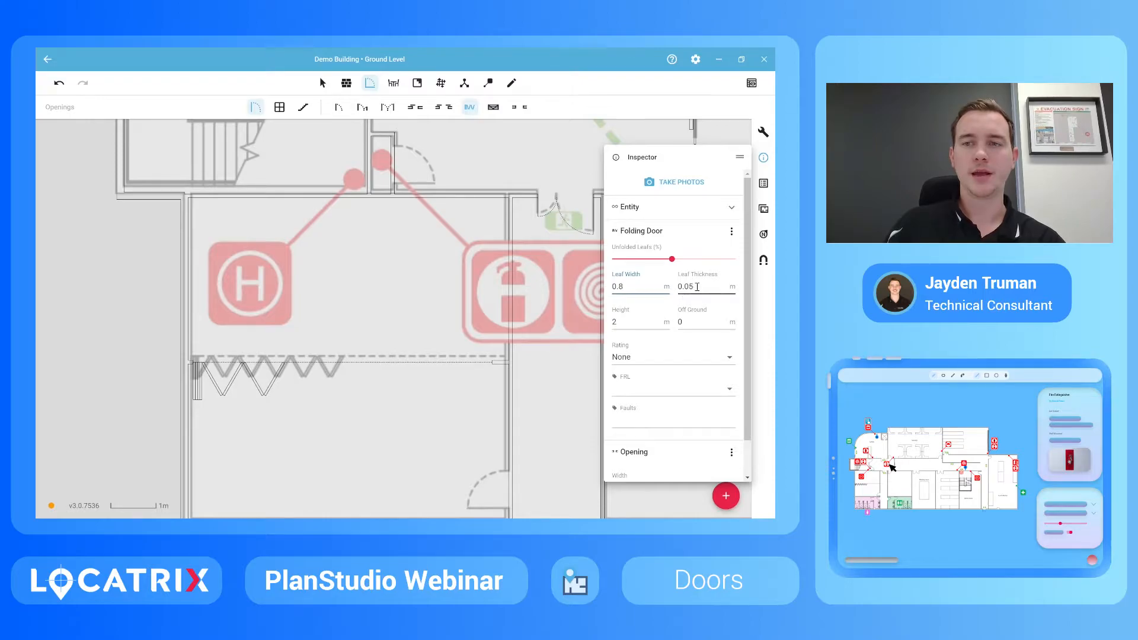
key("BackSpace")
type("8")
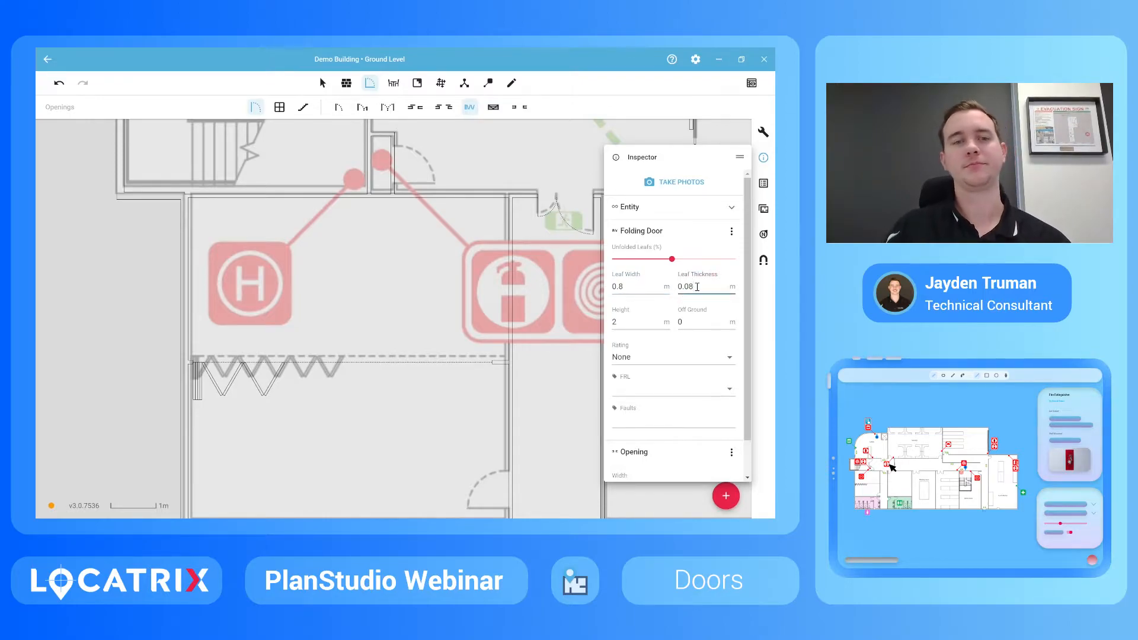
scroll(261, 279, "down", 3)
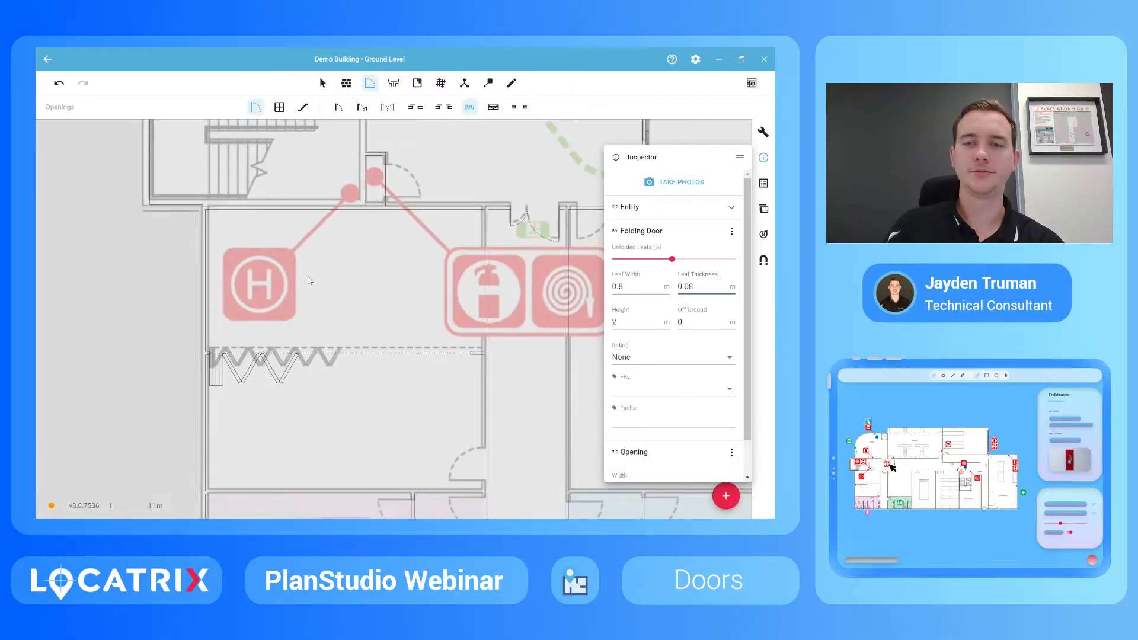
scroll(204, 283, "down", 5)
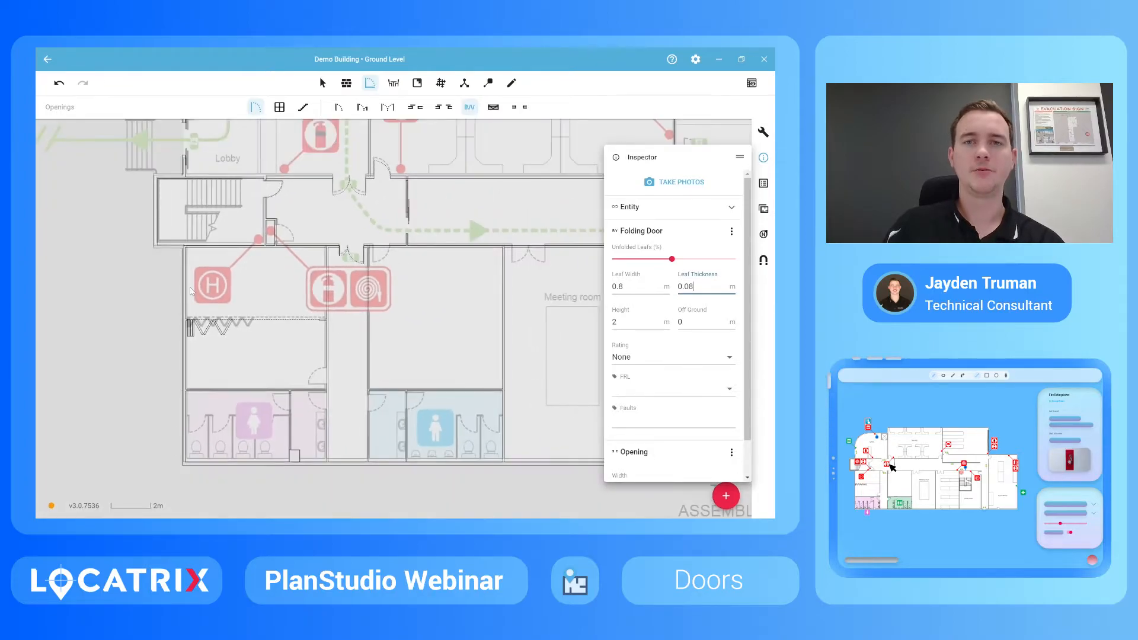
Step: Place a roller door 5.92 m wide, without fixed width, in the external end wall of the room beside Security
left_click(495, 108)
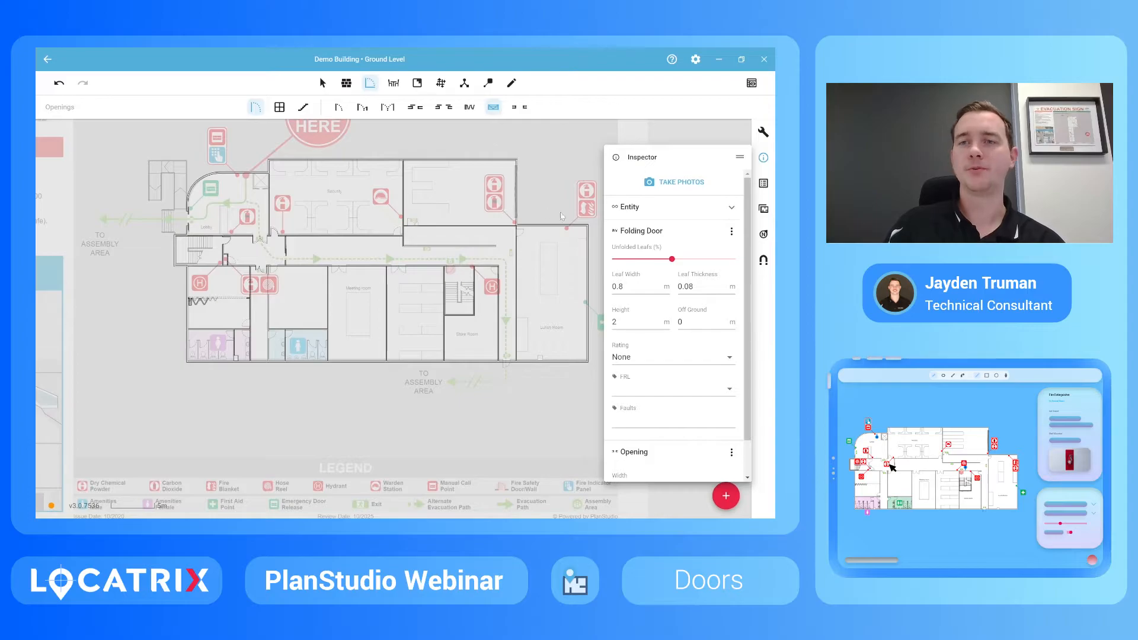
left_click(762, 134)
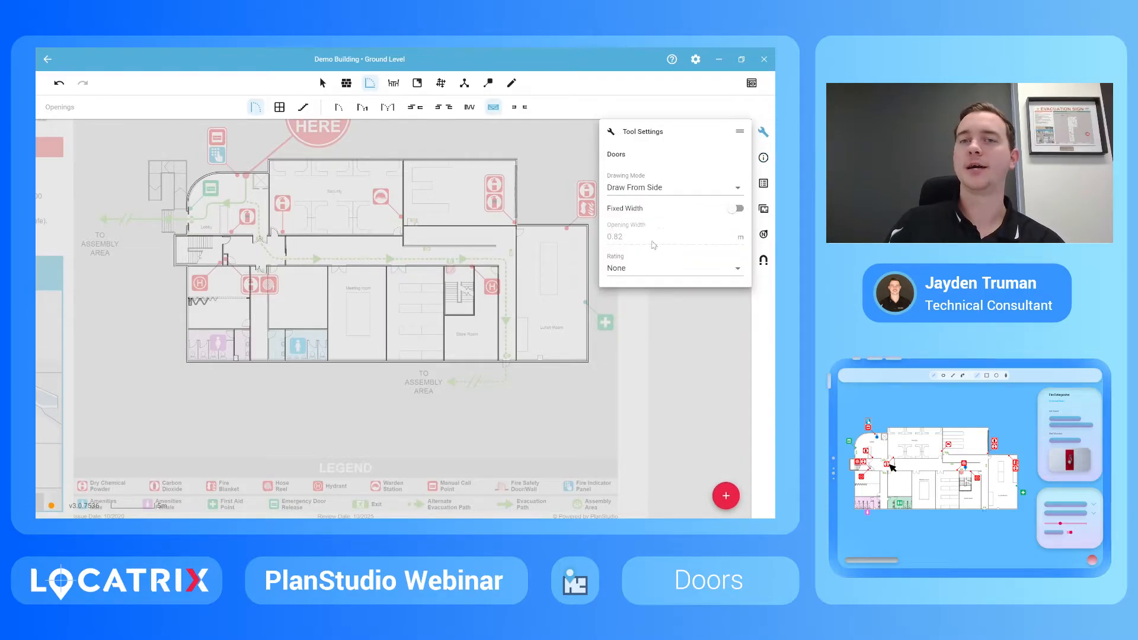
left_click(734, 208)
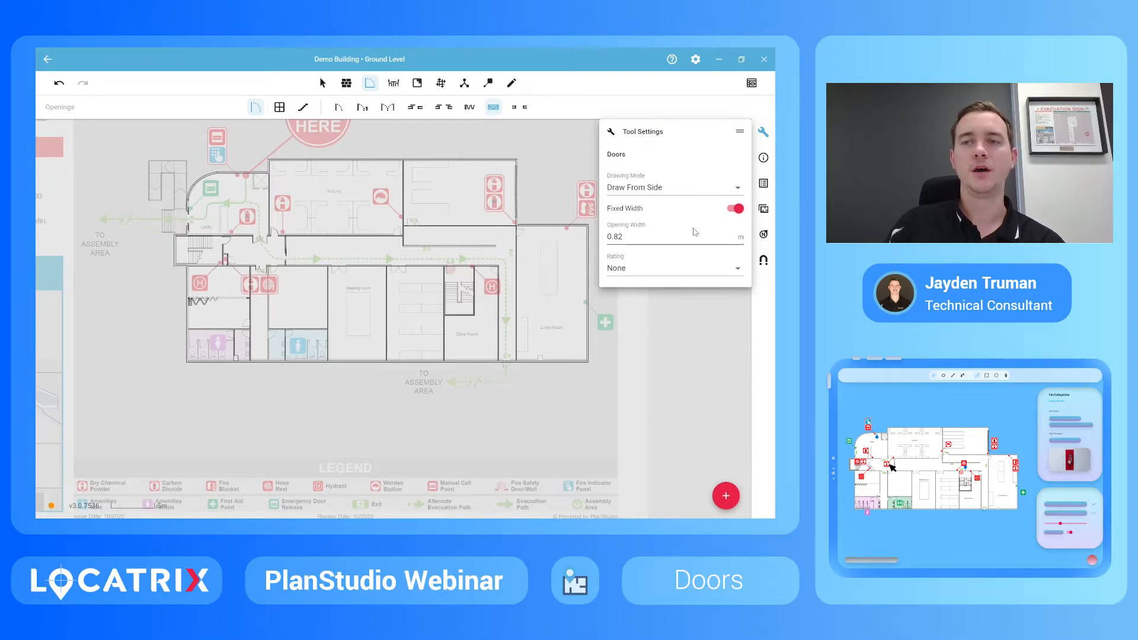
left_click(735, 209)
scroll(519, 178, "up", 5)
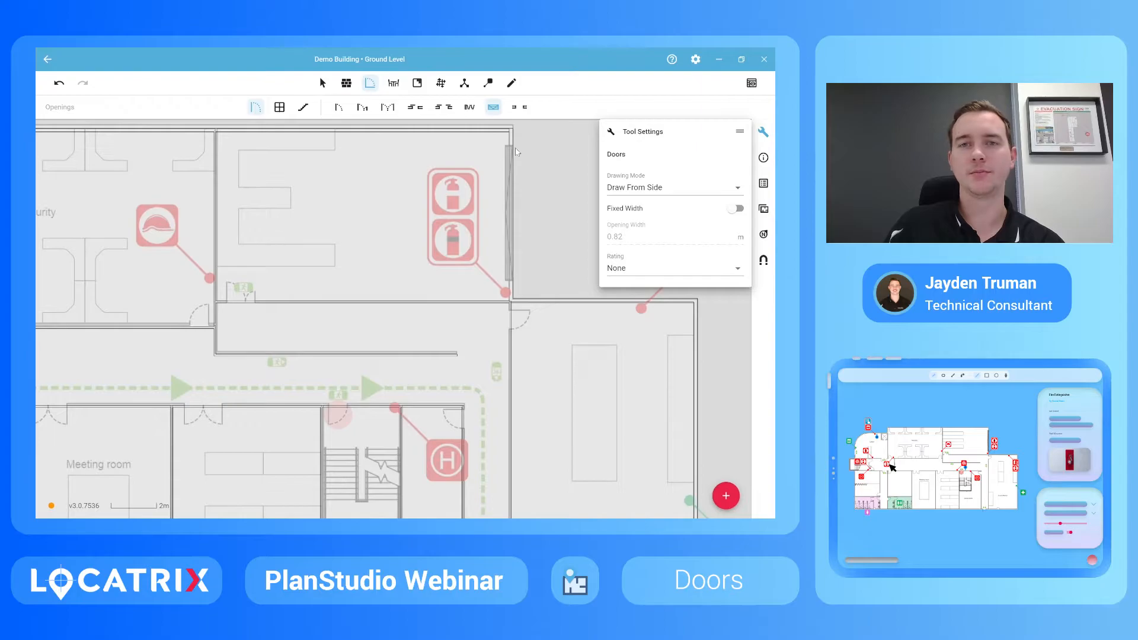
scroll(541, 144, "up", 1)
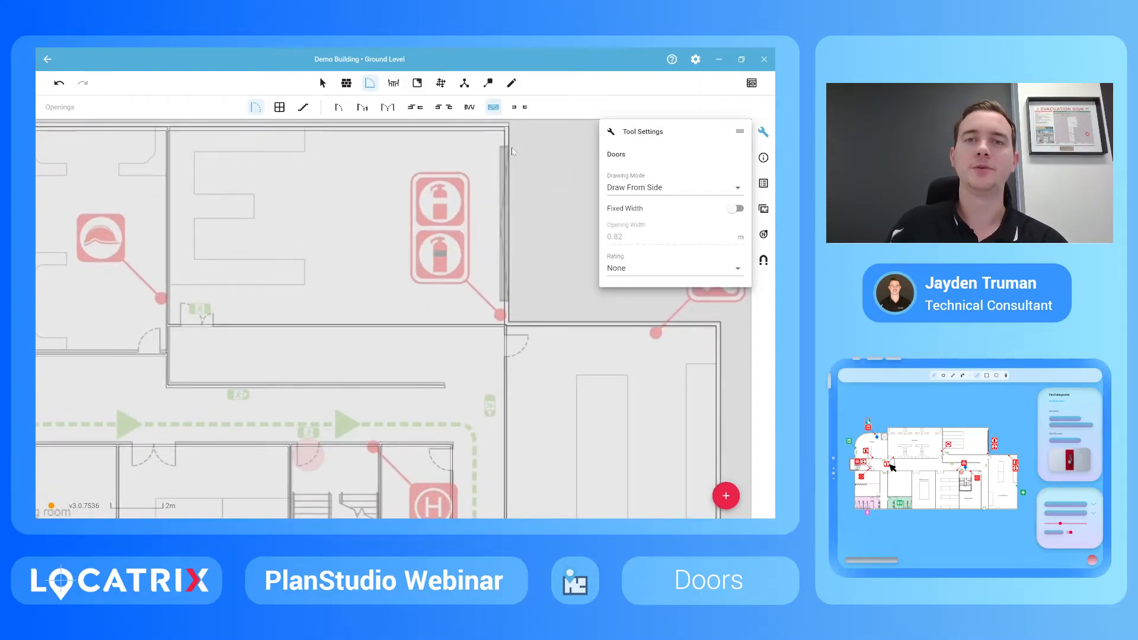
scroll(513, 151, "up", 2)
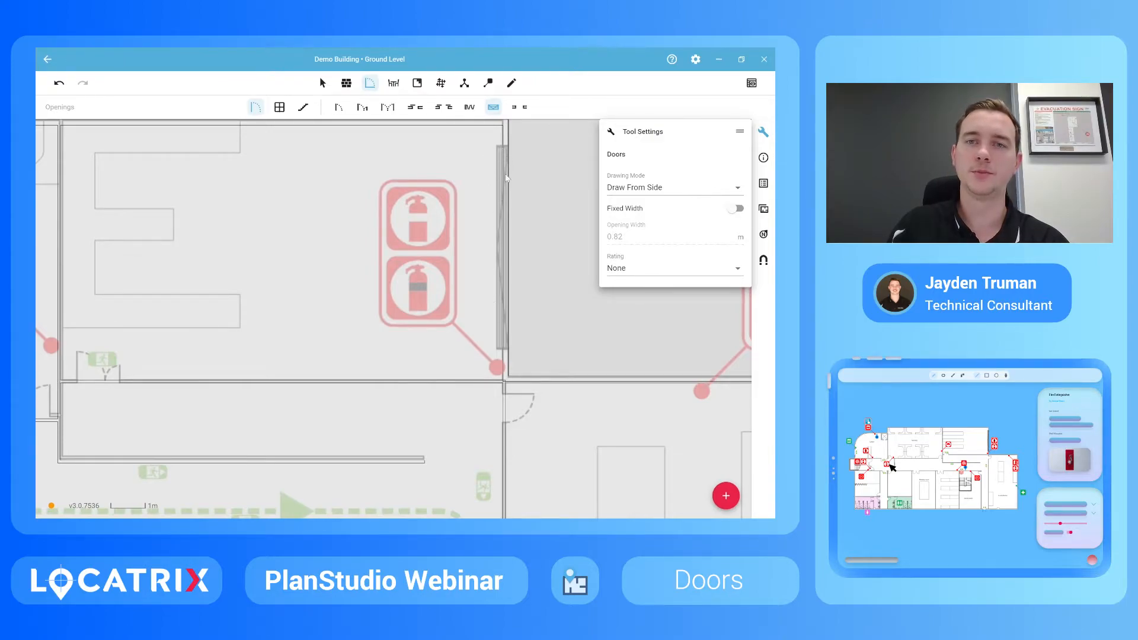
left_click(507, 147)
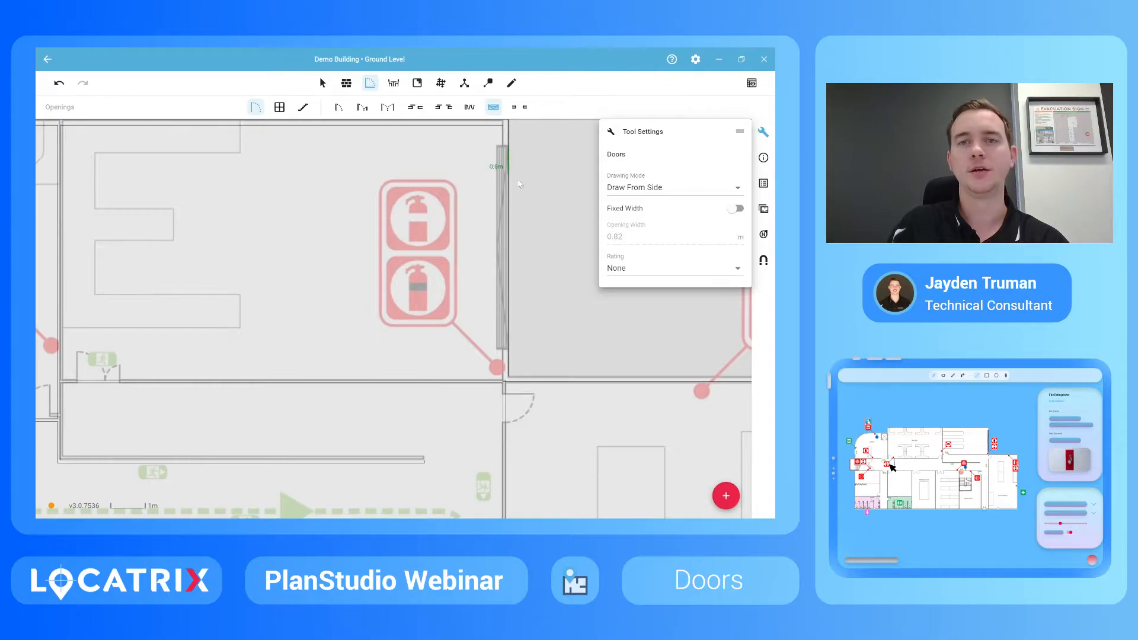
left_click(509, 354)
scroll(460, 216, "down", 5)
scroll(459, 216, "down", 3)
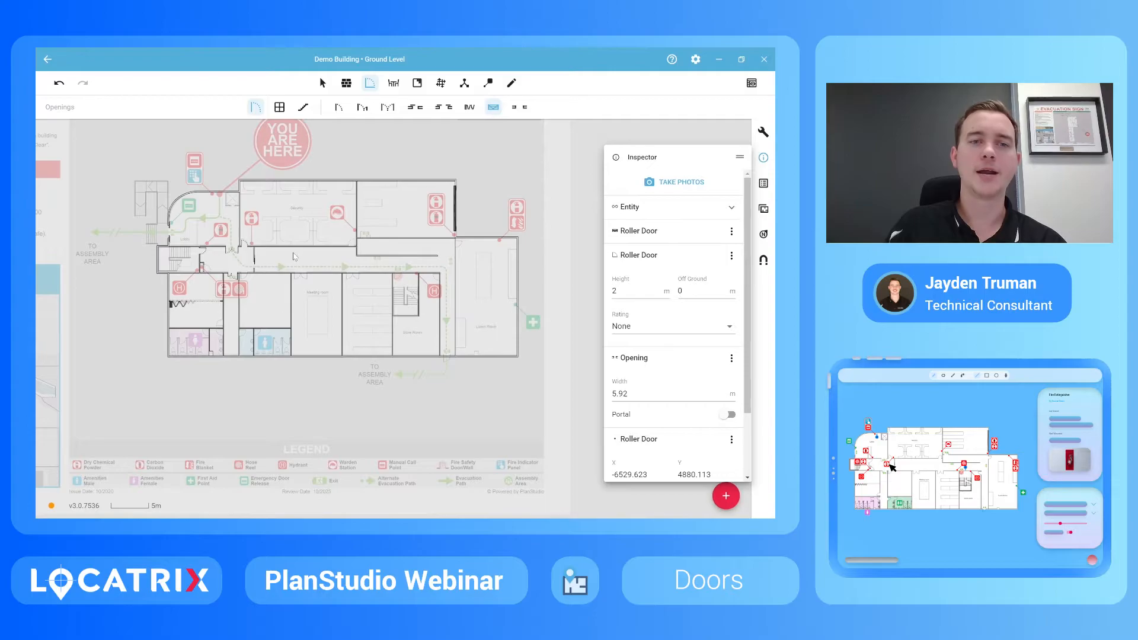
Step: Place a plain opening 1.52 m wide in the corridor wall of the room above the male toilets, near the Meeting room
left_click(522, 109)
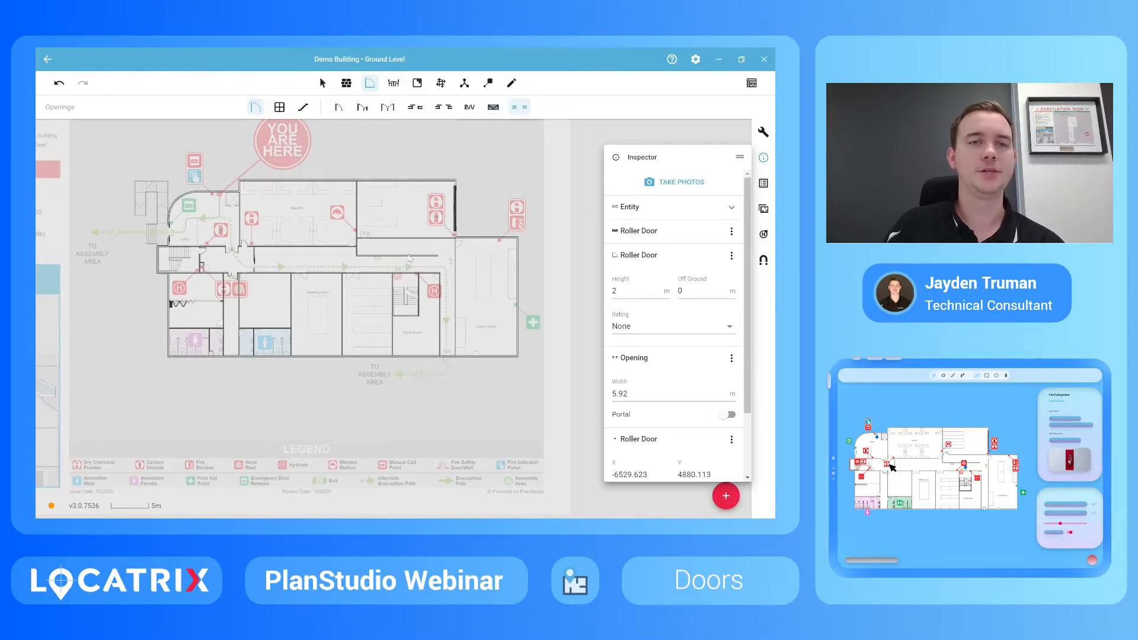
scroll(380, 254, "down", 1)
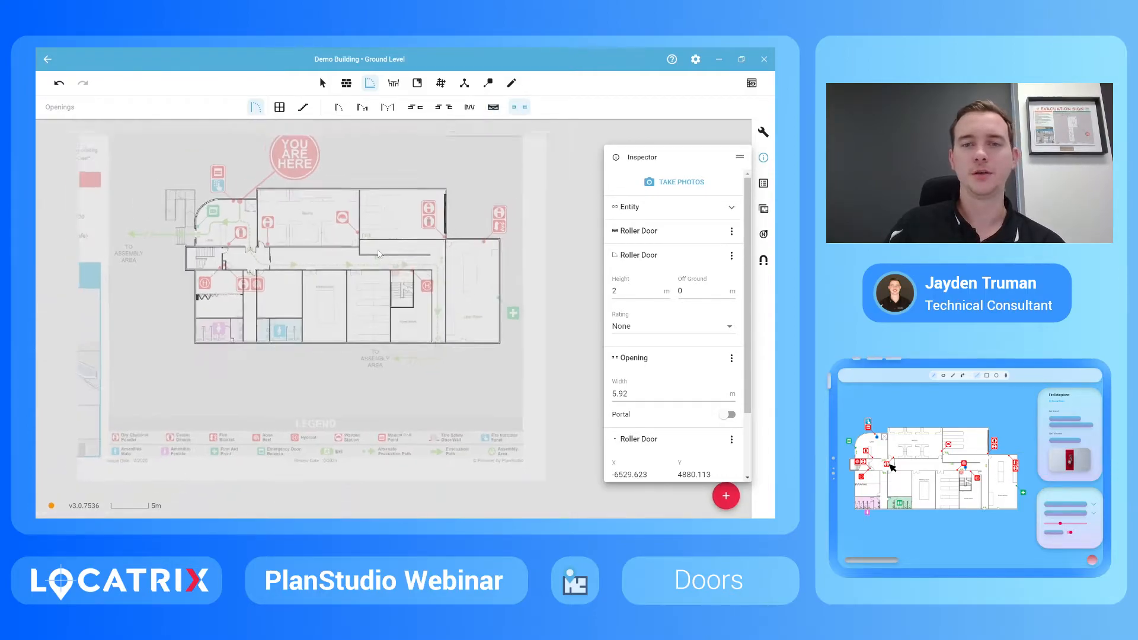
scroll(481, 291, "up", 2)
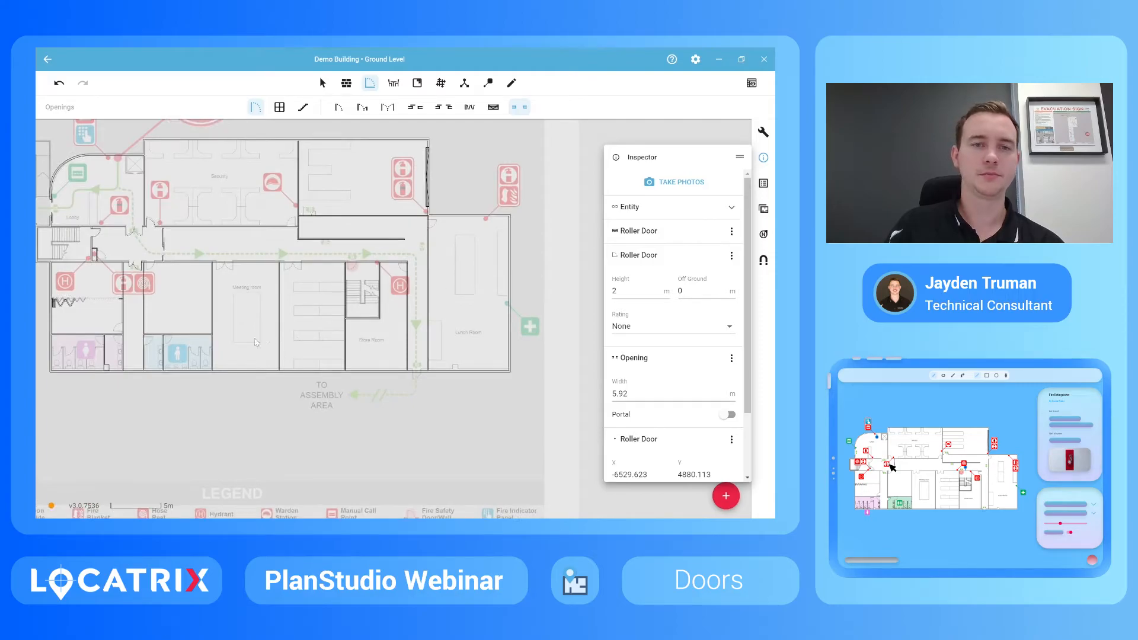
middle_click_drag(248, 339, 392, 319)
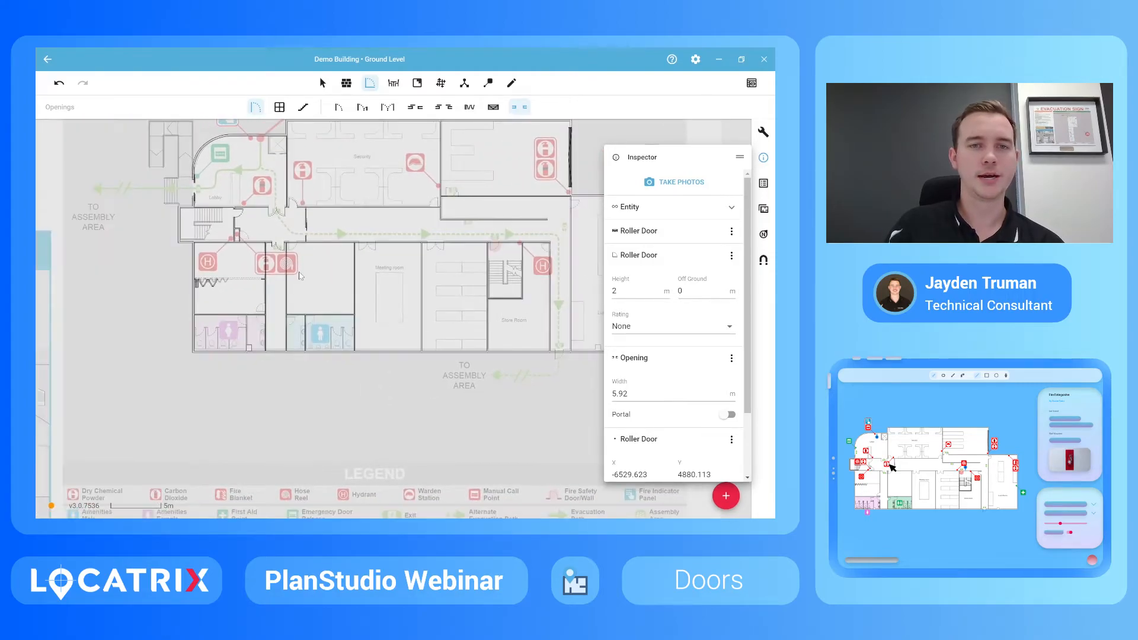
scroll(305, 259, "up", 5)
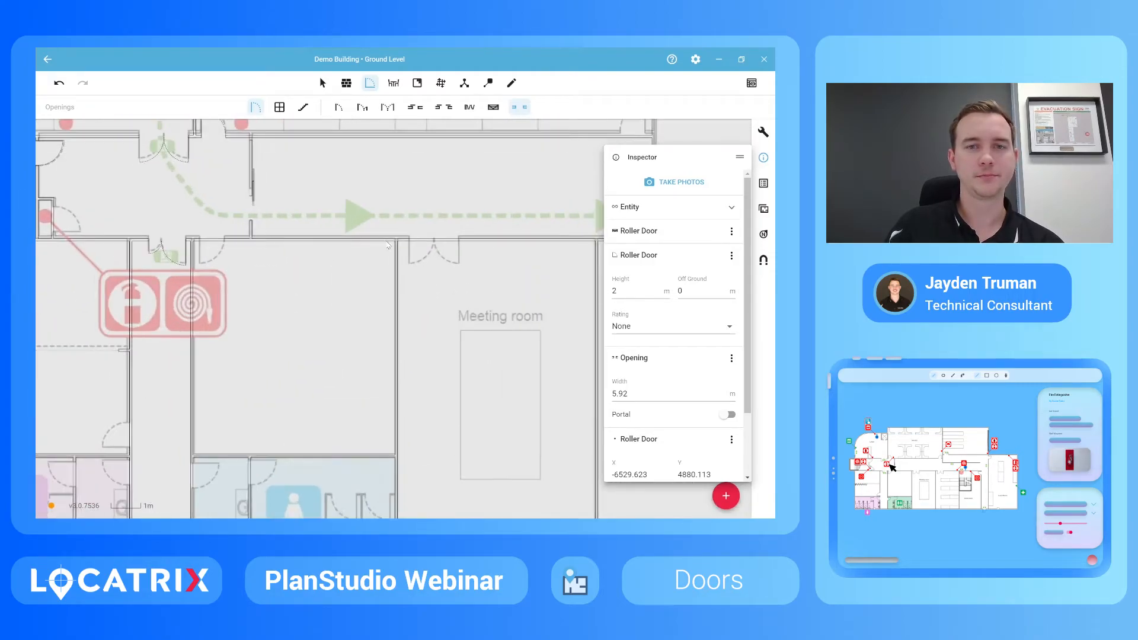
left_click_drag(387, 246, 342, 246)
scroll(355, 214, "down", 5)
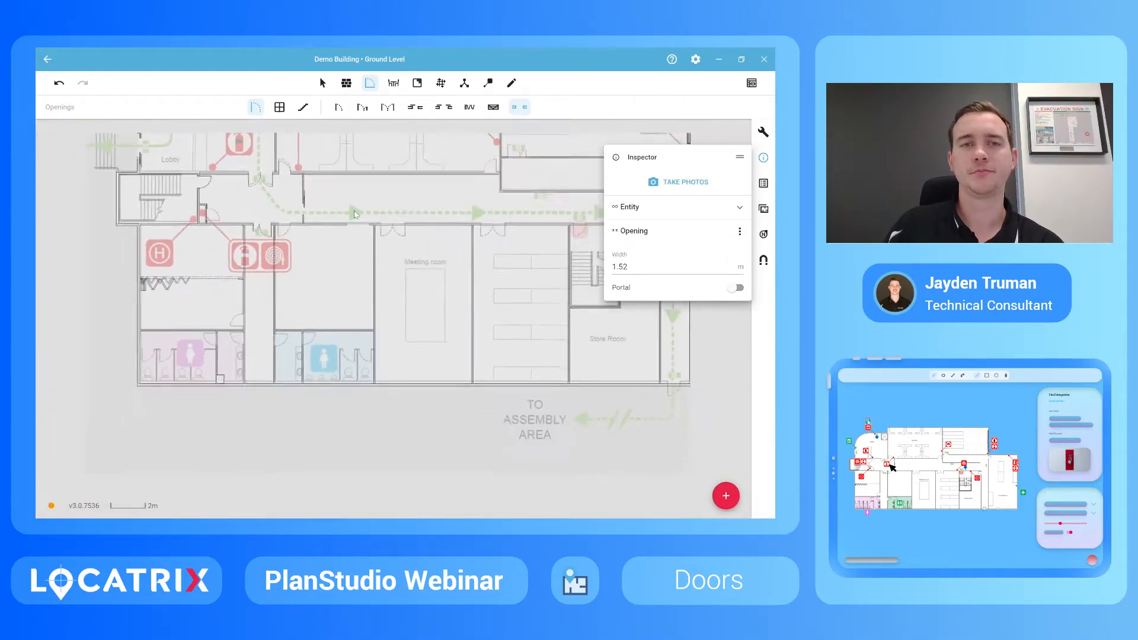
scroll(365, 254, "down", 2)
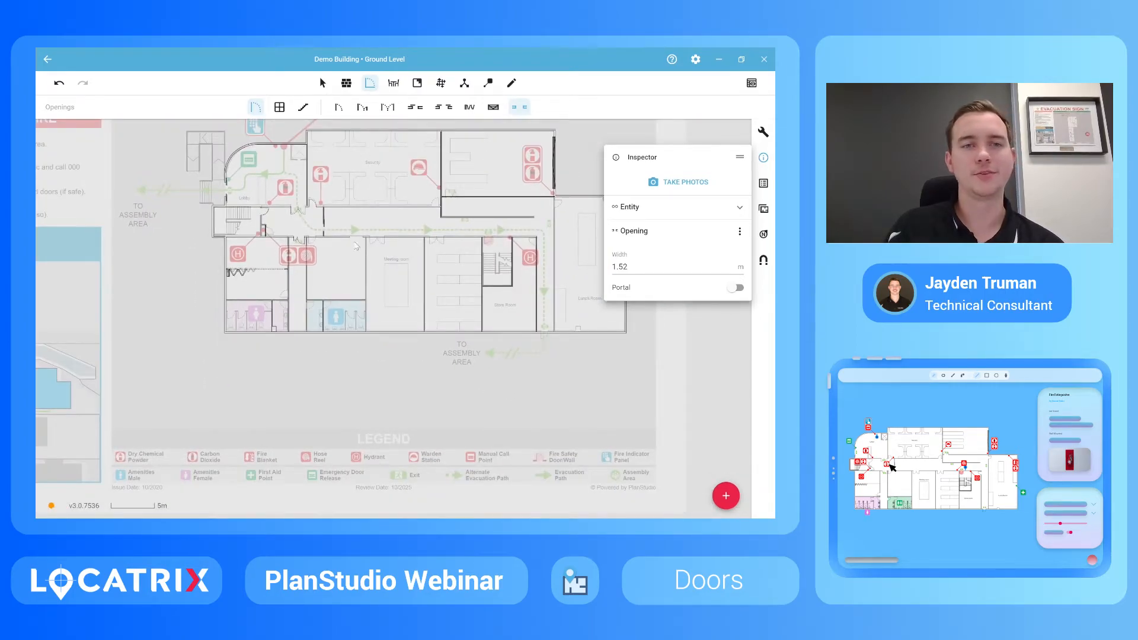
Step: Place a hinged door 0.82 m wide in Security's corridor wall and flip its hinge side and swing to match the diagram
left_click(336, 110)
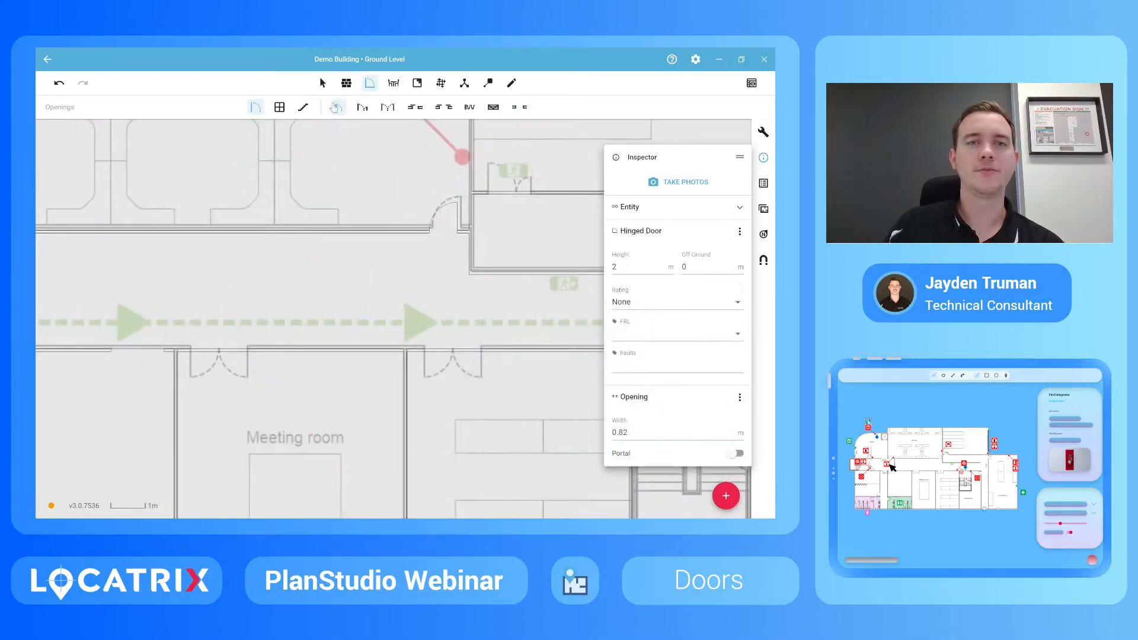
left_click(322, 83)
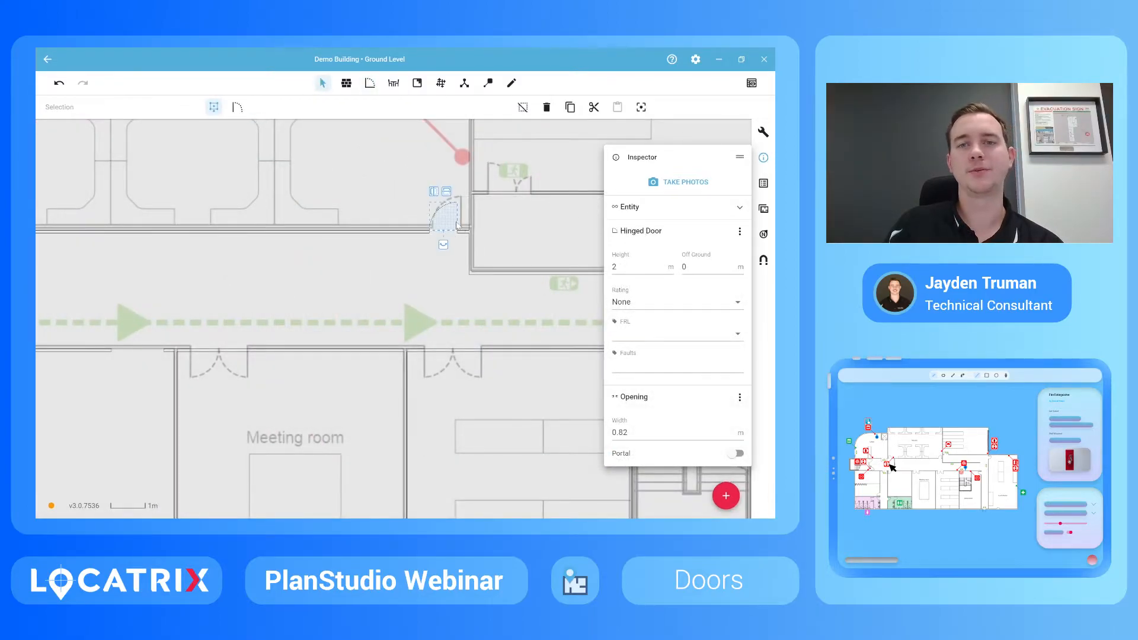
scroll(457, 226, "up", 2)
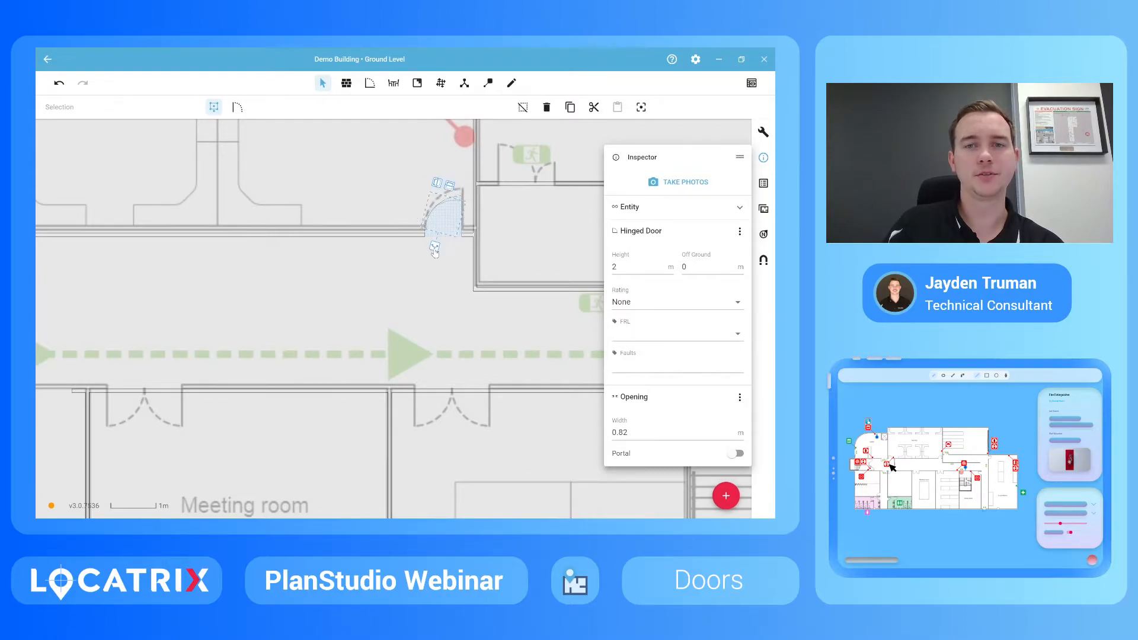
left_click(429, 185)
left_click(442, 186)
left_click(457, 282)
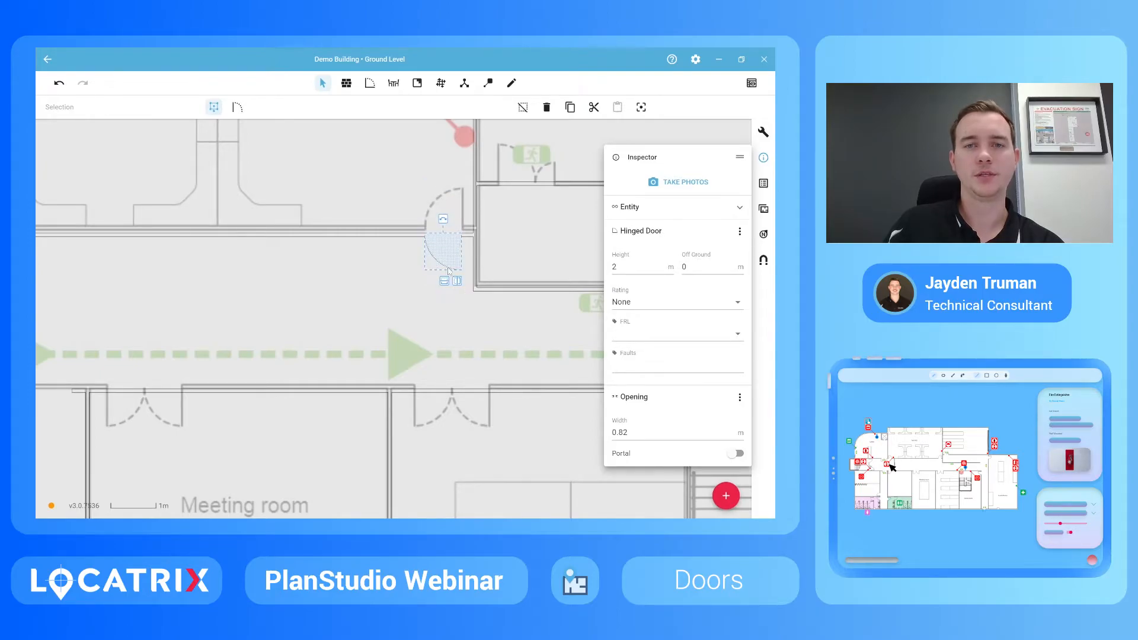
left_click(445, 281)
scroll(405, 146, "down", 2)
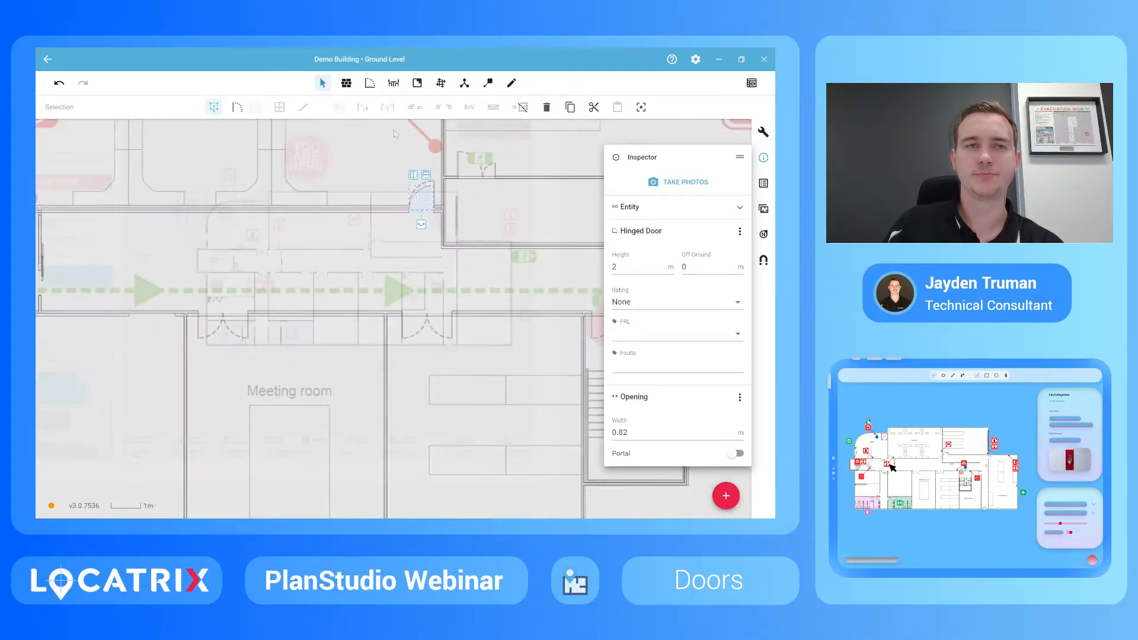
Step: Draw a straight stairway flight, 1.5 m wide with a 0.25 m step run, over the upper stairs in the stairwell below the lobby
scroll(430, 246, "down", 3)
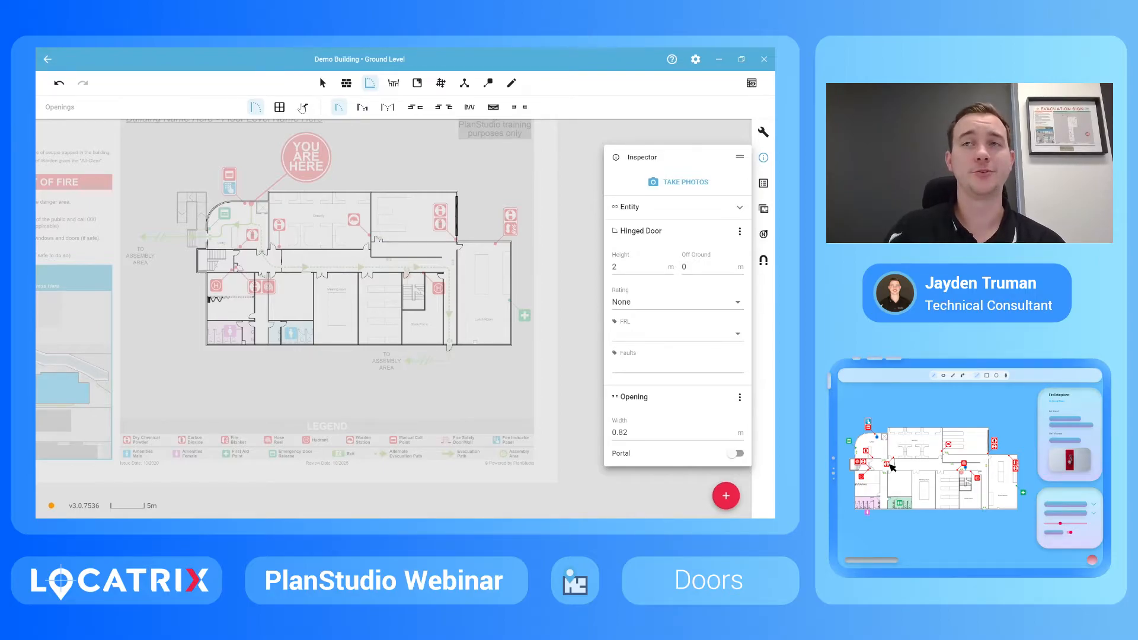
left_click(303, 108)
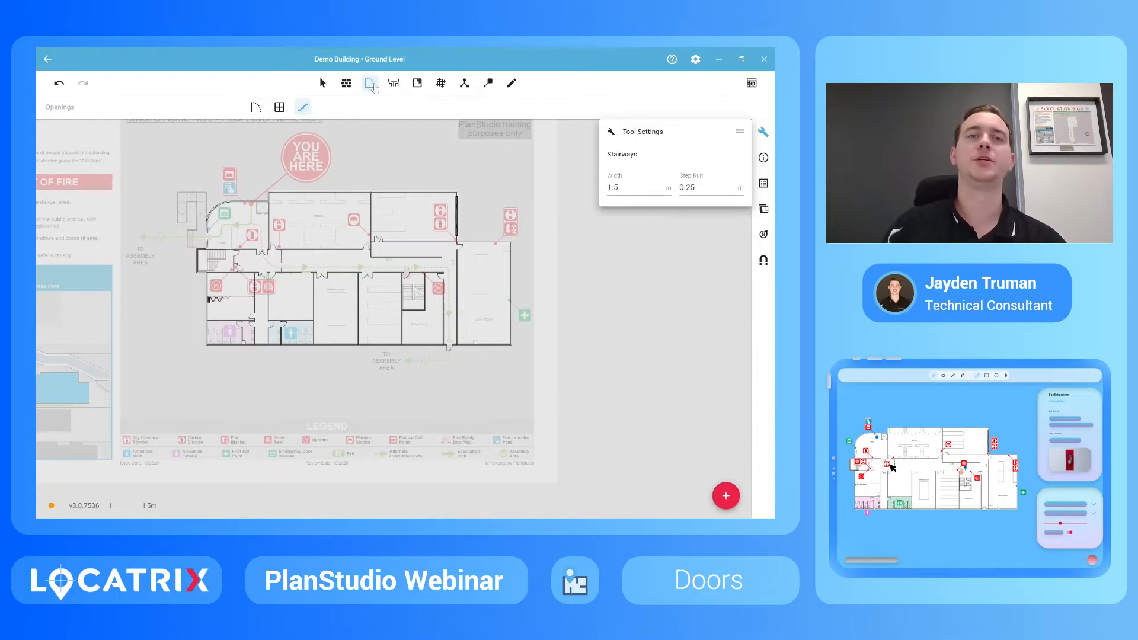
left_click(622, 187)
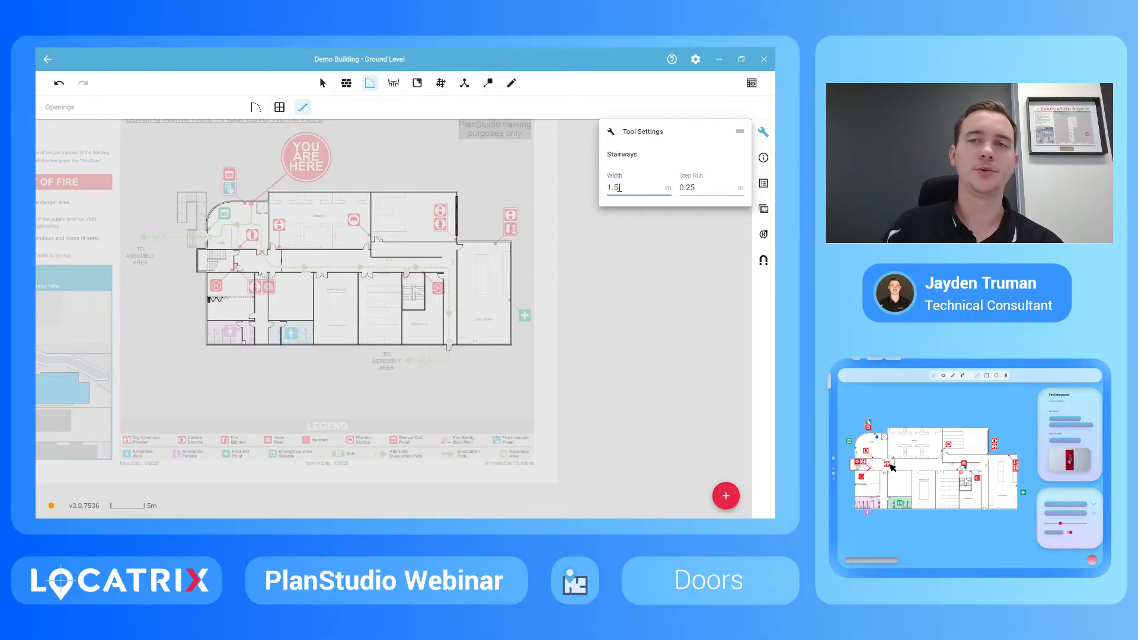
scroll(184, 264, "up", 4)
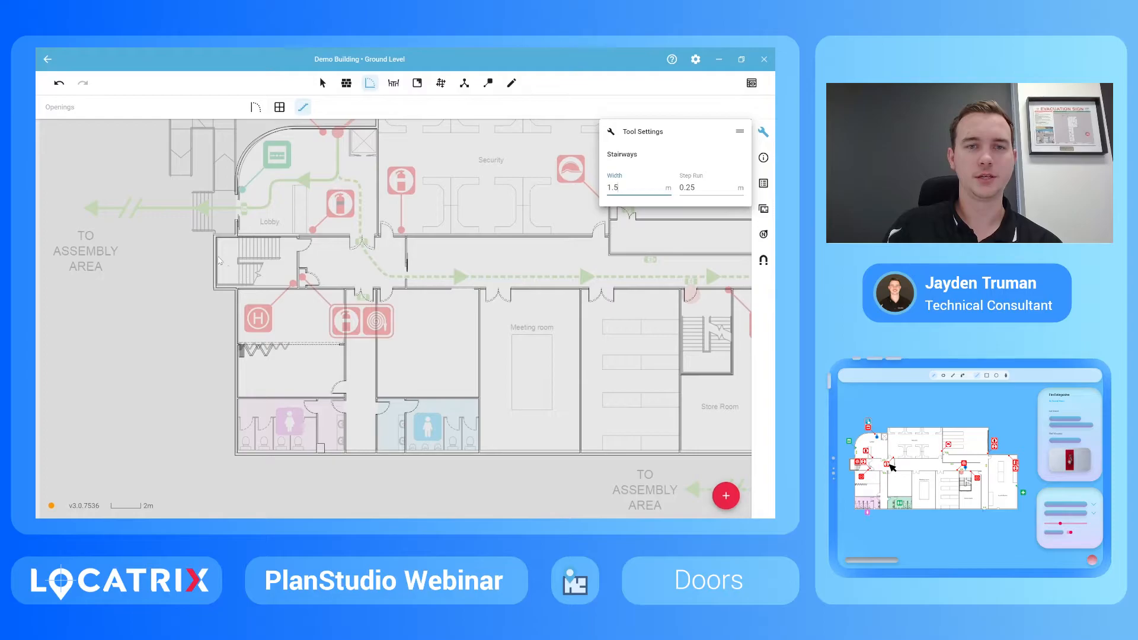
scroll(220, 261, "up", 4)
scroll(238, 249, "up", 3)
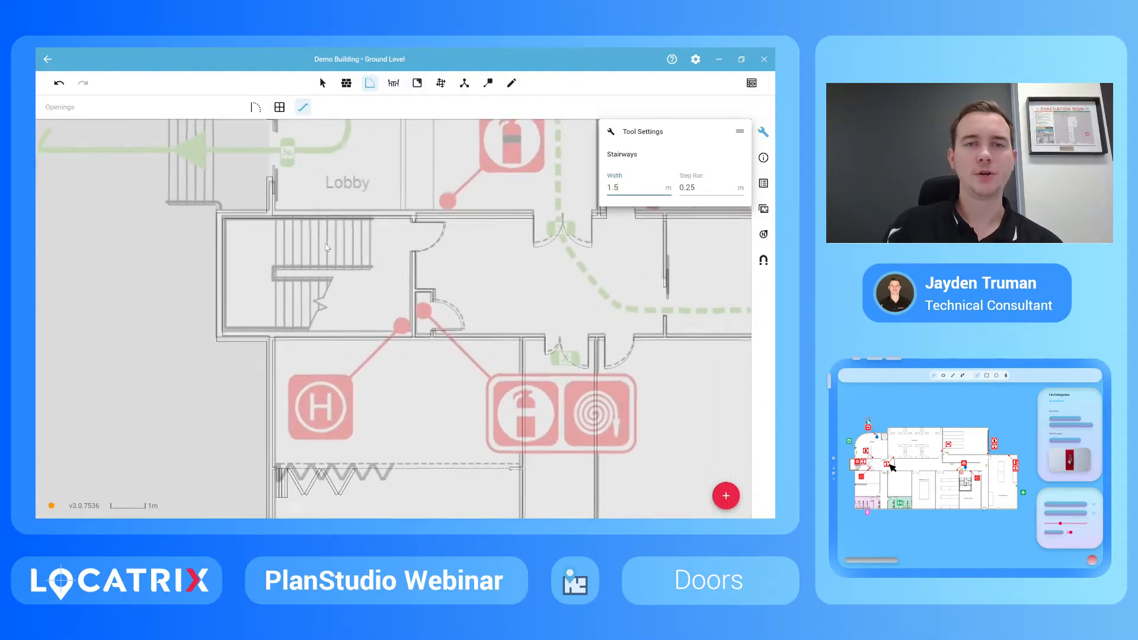
left_click(385, 237)
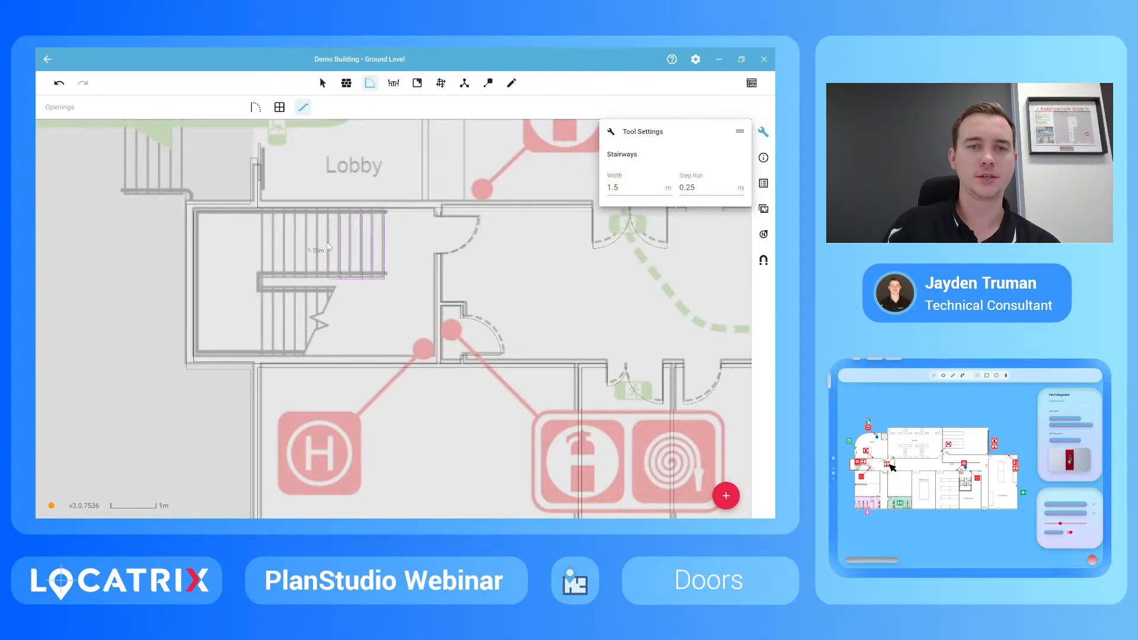
left_click(234, 260)
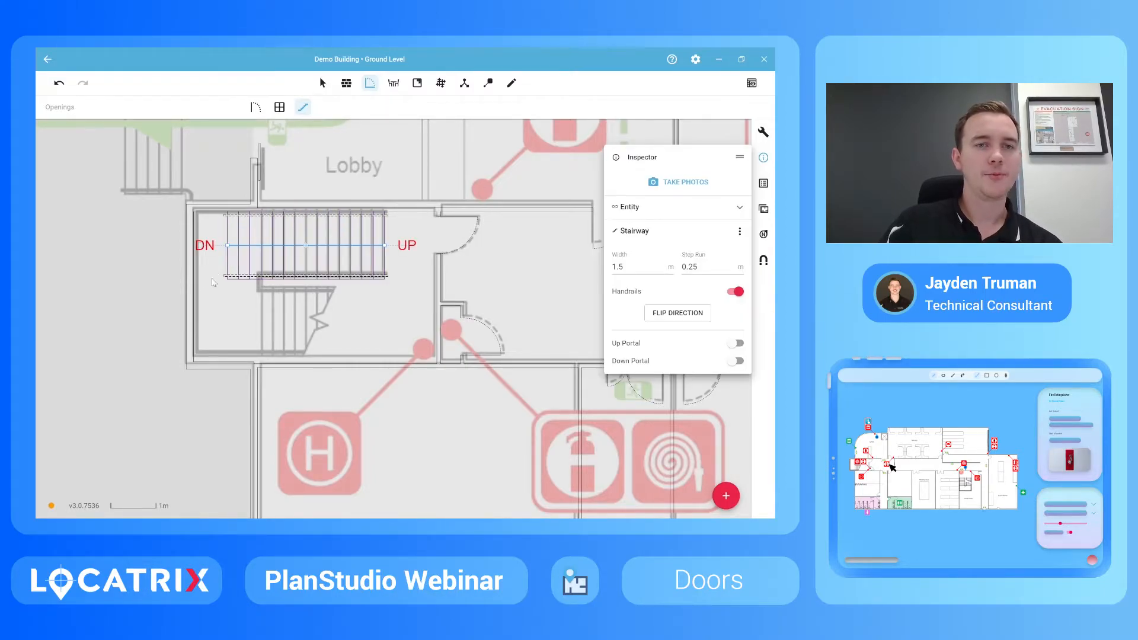
Step: Extend the stairway's DN end around the stairwell's outer corners and back over the lower flight, forming a U shape
scroll(211, 279, "up", 2)
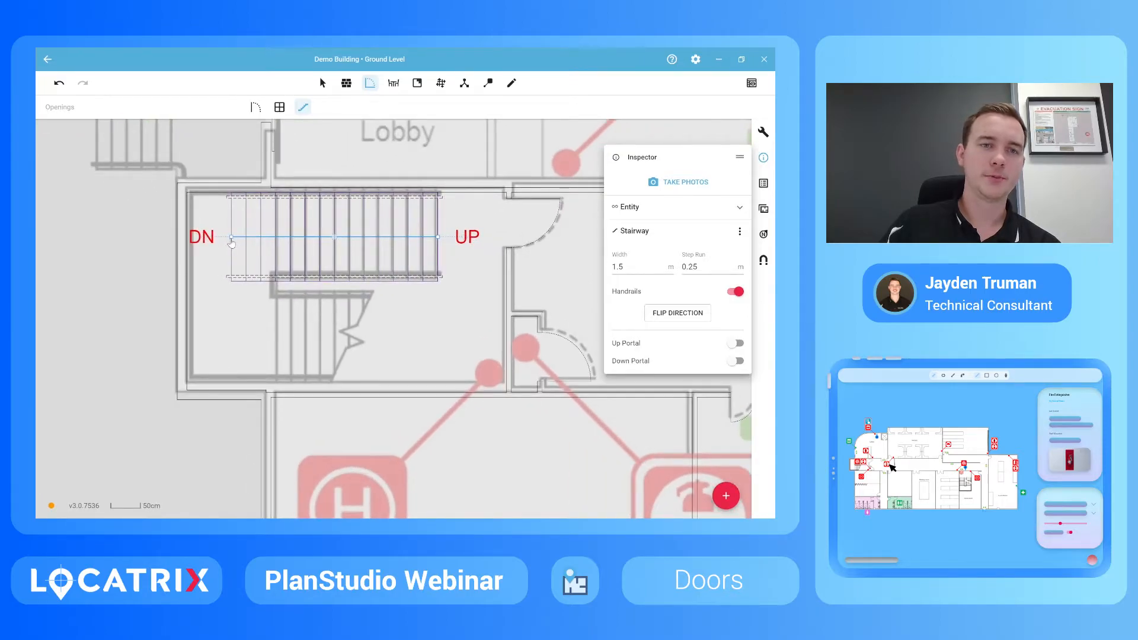
scroll(221, 246, "up", 3)
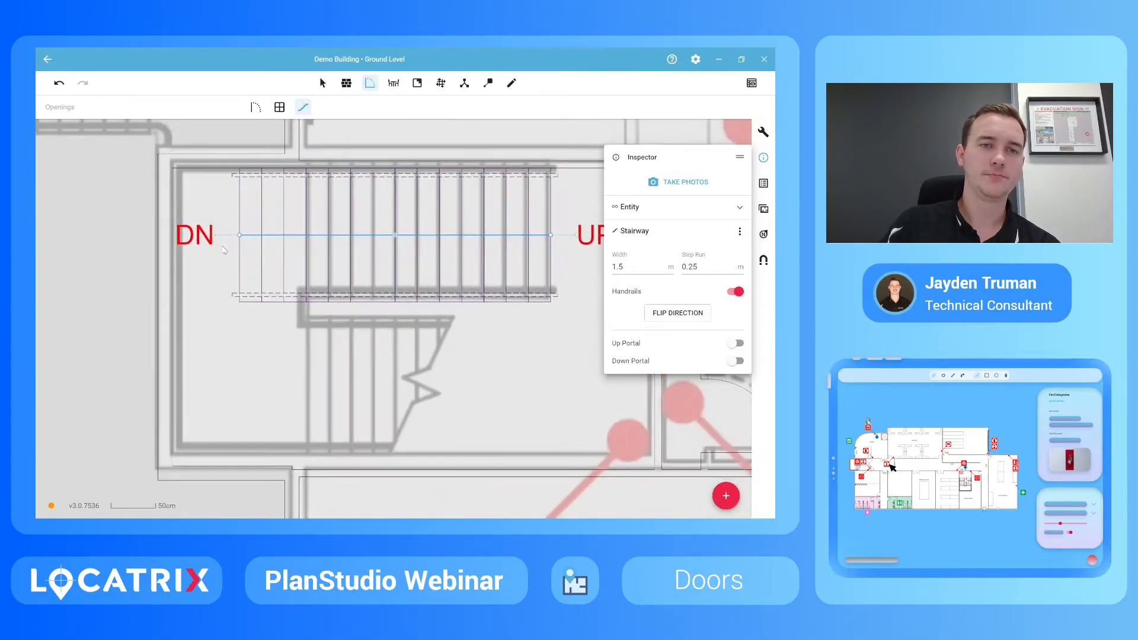
left_click_drag(215, 234, 255, 422)
scroll(249, 330, "down", 3)
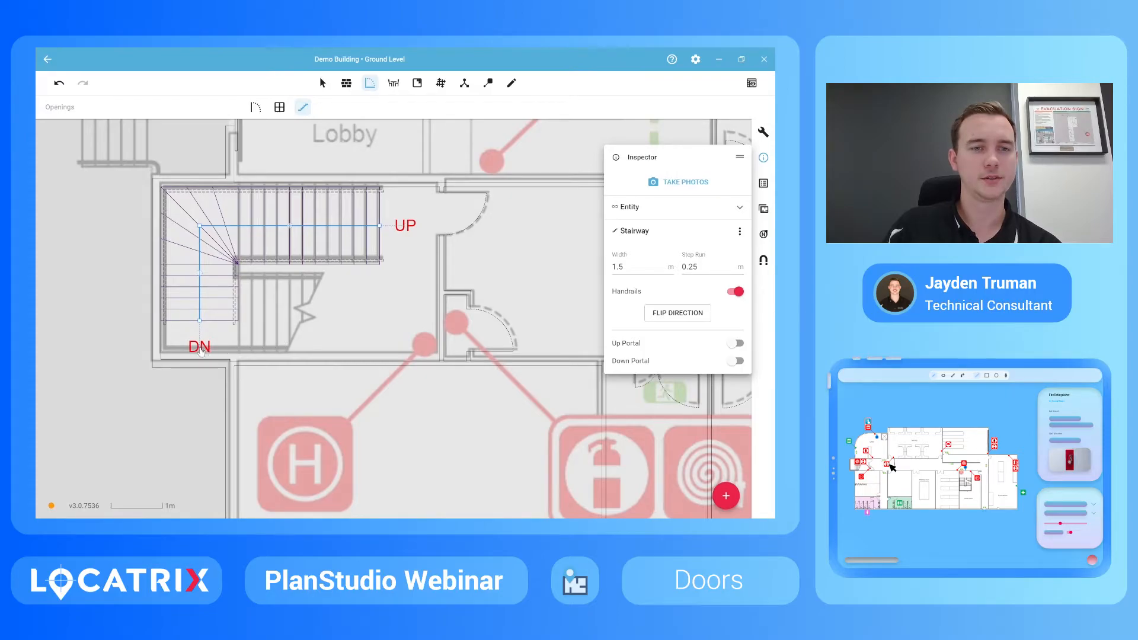
scroll(201, 350, "up", 3)
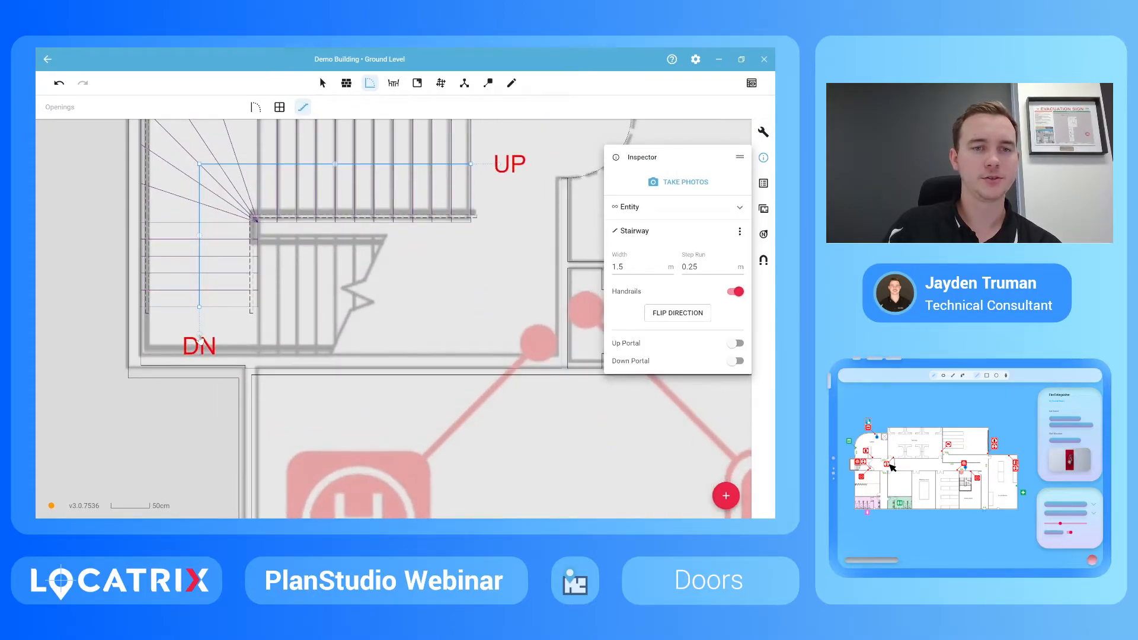
left_click_drag(199, 306, 457, 297)
scroll(360, 344, "down", 5)
scroll(359, 345, "up", 4)
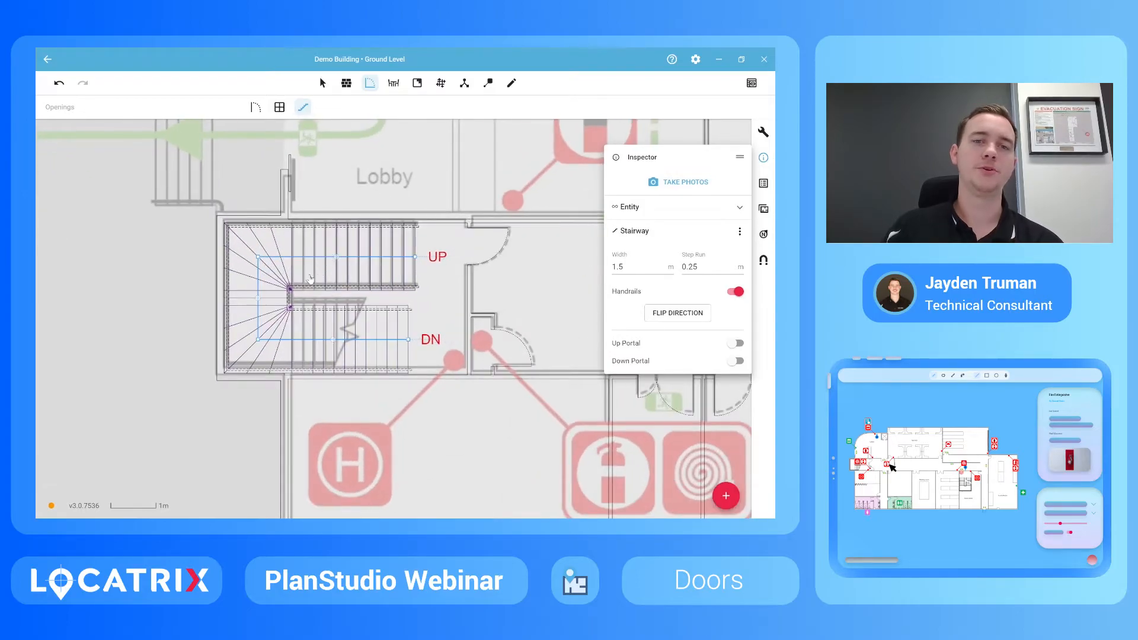
scroll(300, 269, "down", 1)
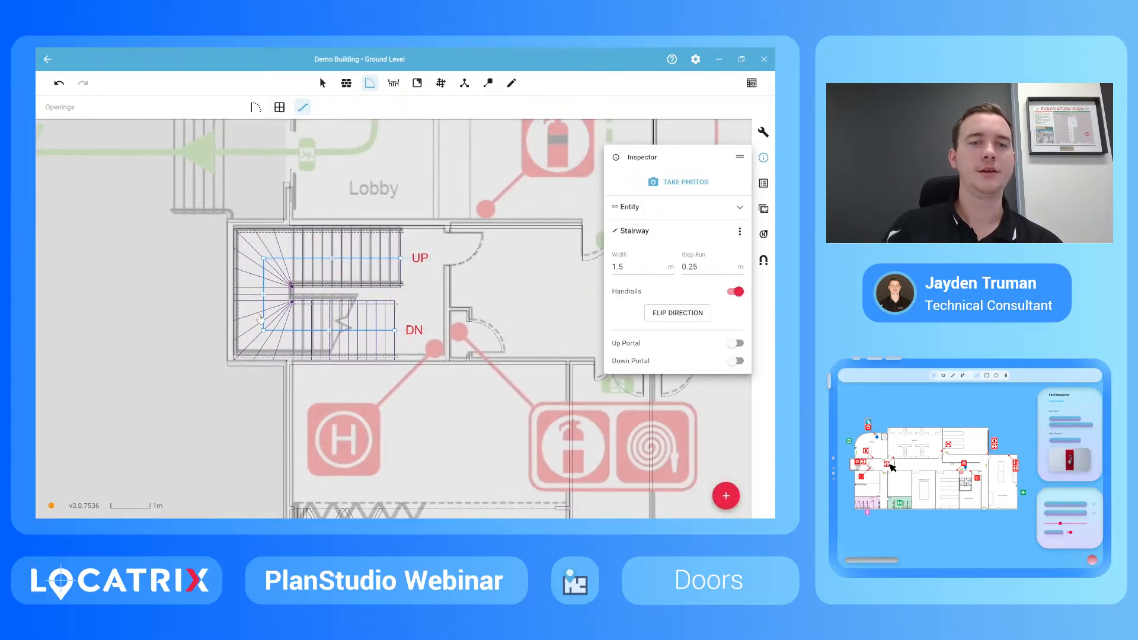
scroll(261, 319, "up", 1)
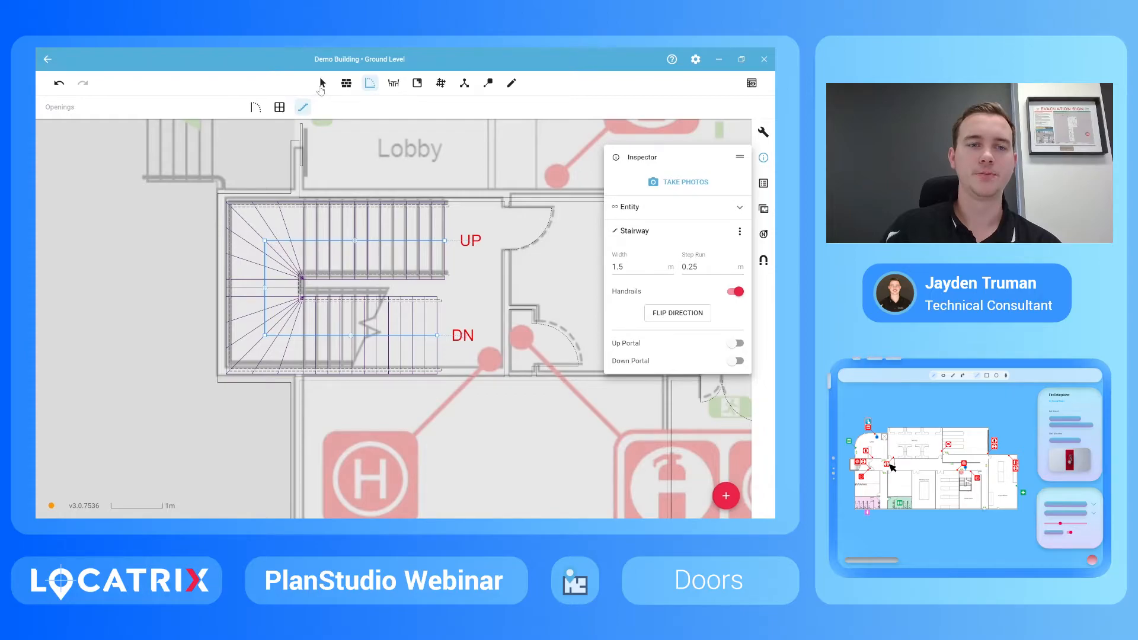
Step: Convert the stairway's two corner segments and the segment between them from steps to flat landings
left_click(322, 84)
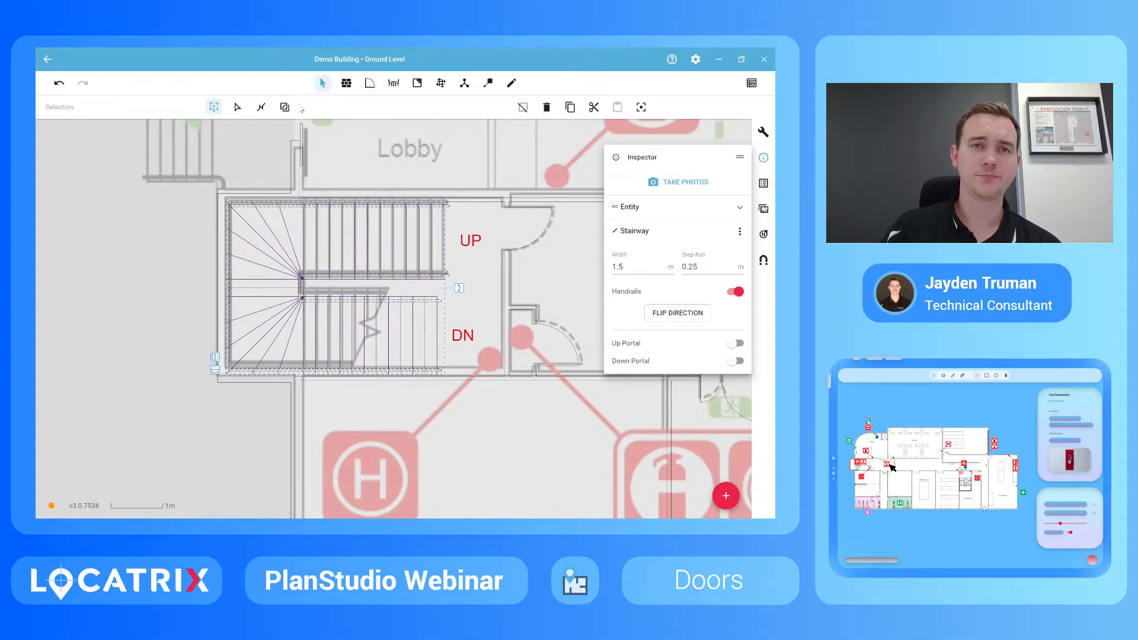
left_click(285, 109)
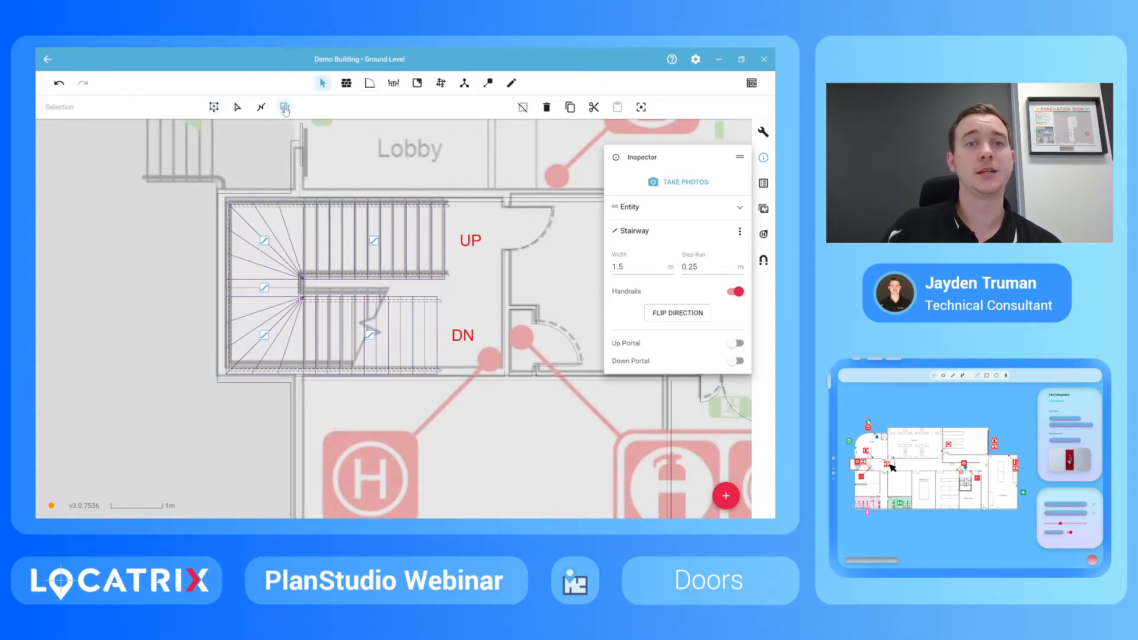
left_click(264, 241)
left_click(264, 287)
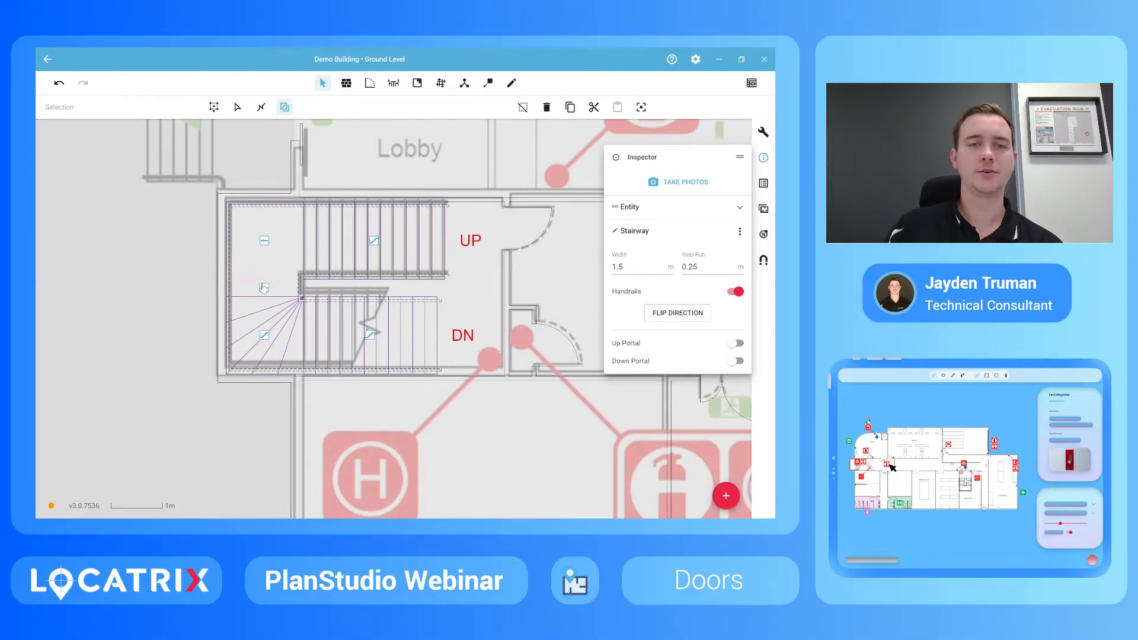
left_click(265, 335)
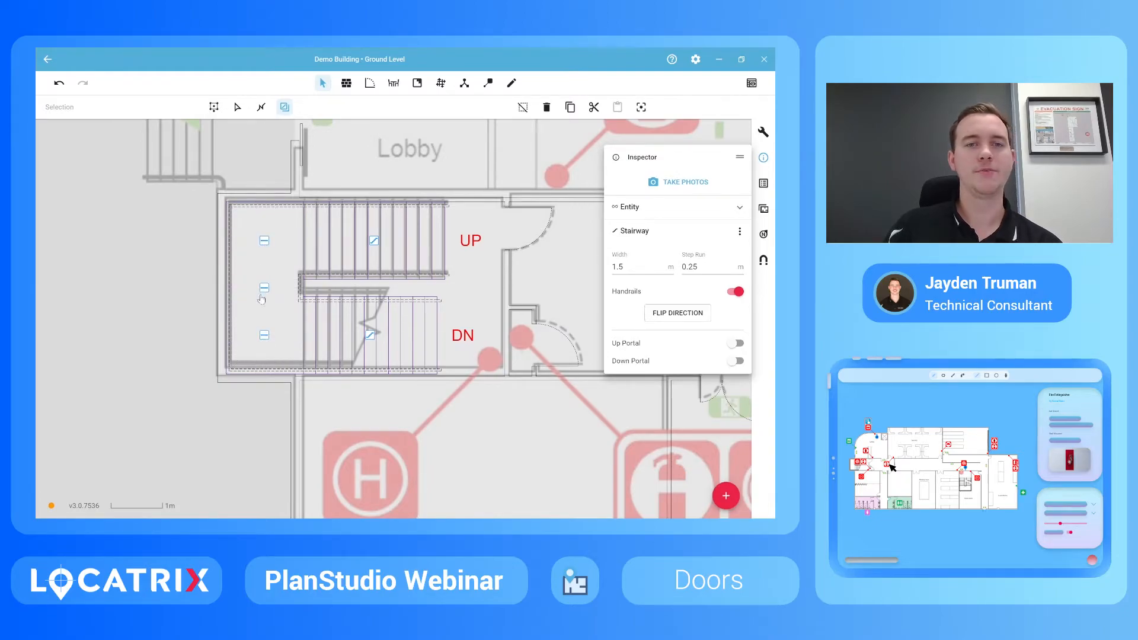
Step: Add a break line across the stairway's lower flight at the zigzag mark on the diagram
scroll(261, 296, "down", 3)
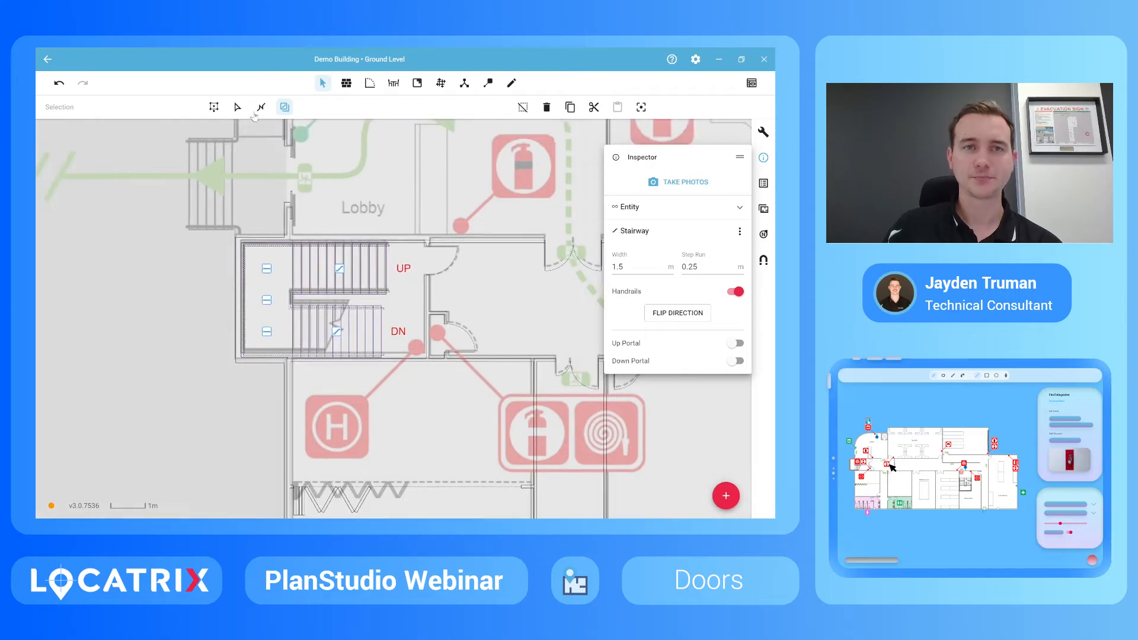
left_click(261, 108)
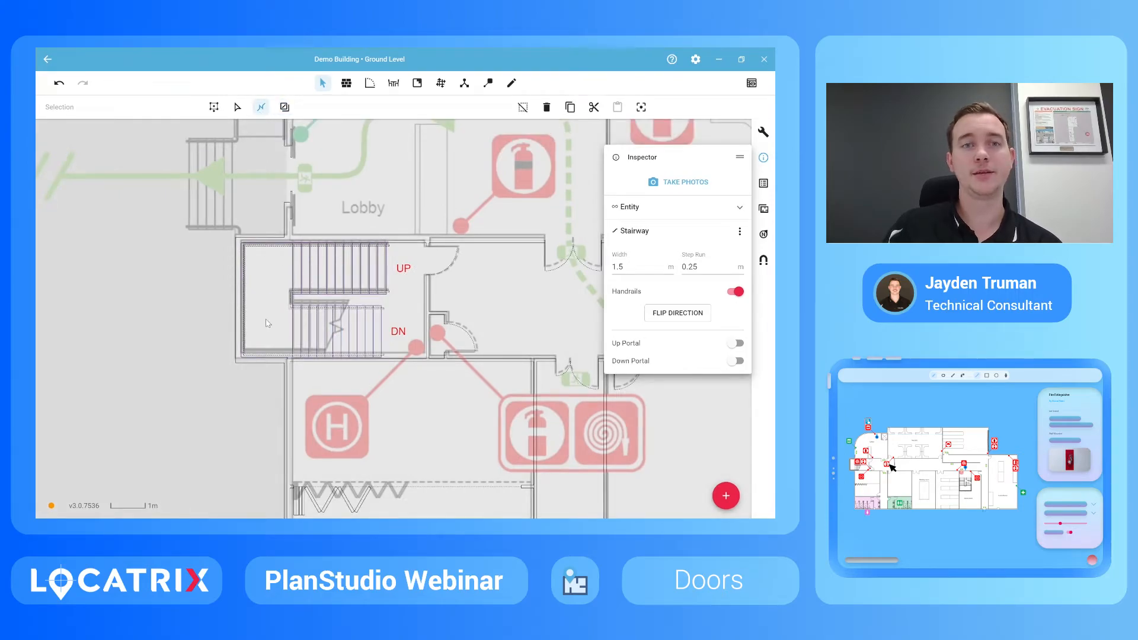
scroll(312, 343, "up", 2)
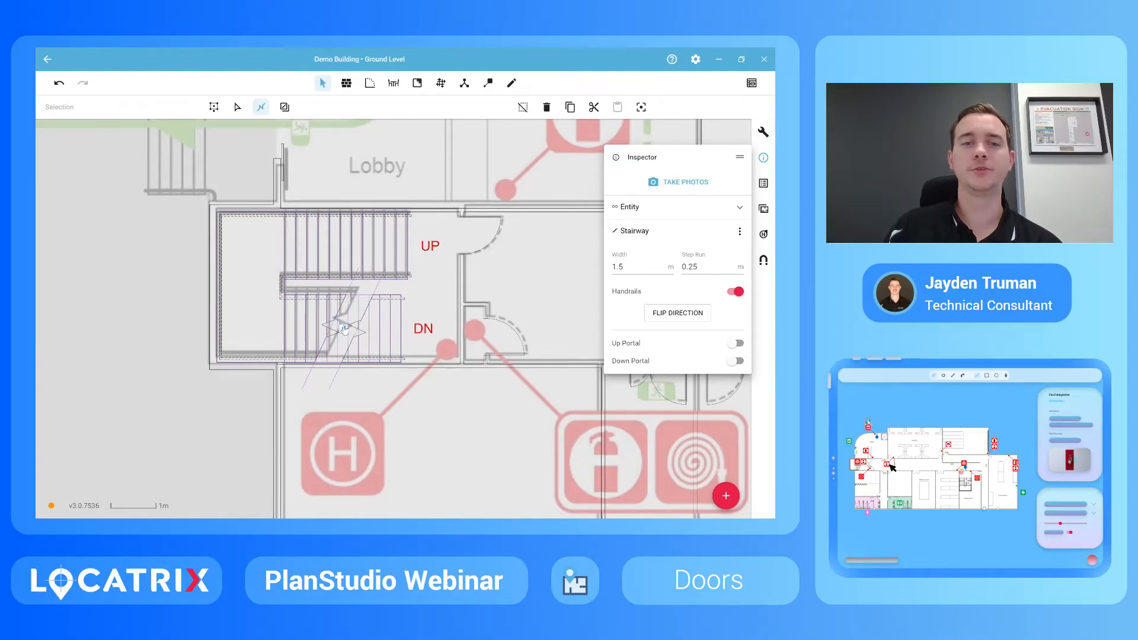
left_click(344, 329)
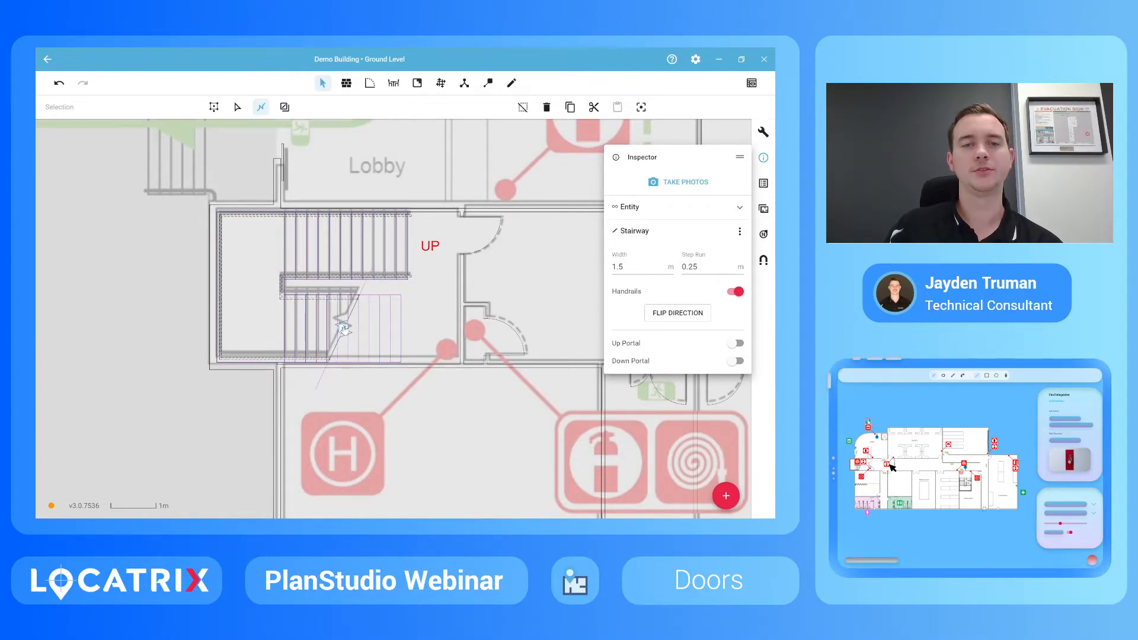
scroll(344, 329, "down", 2)
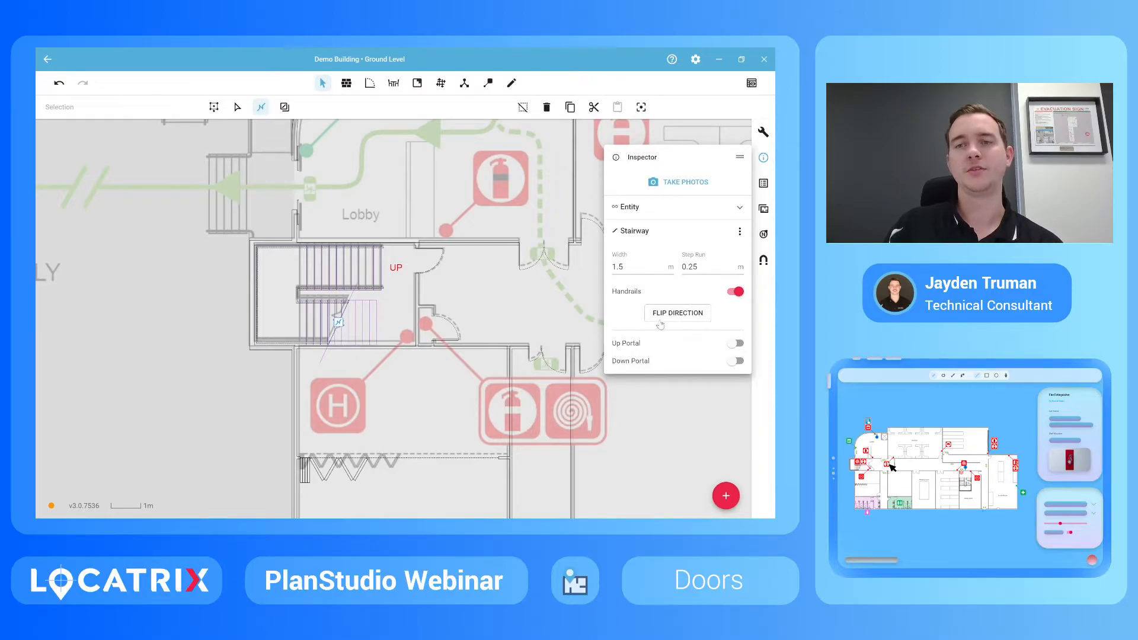
Step: Draw a straight stairway flight, 1.5 m wide with a 0.25 m step run, over the UP-side stairs in the stairwell above the Store Room
scroll(237, 331, "down", 3)
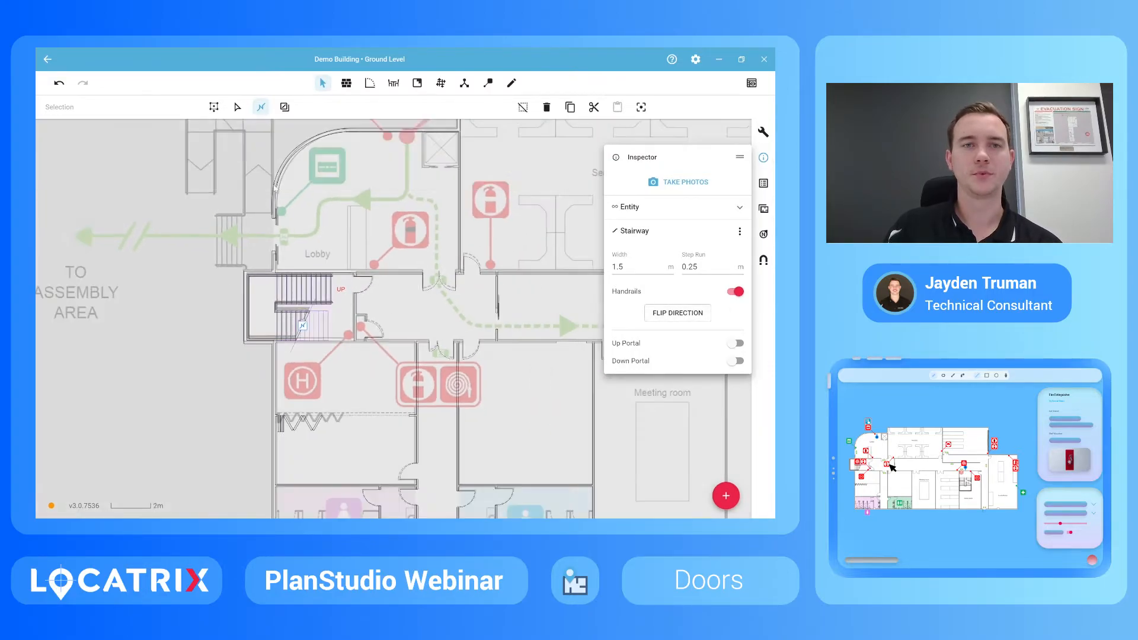
scroll(268, 280, "down", 3)
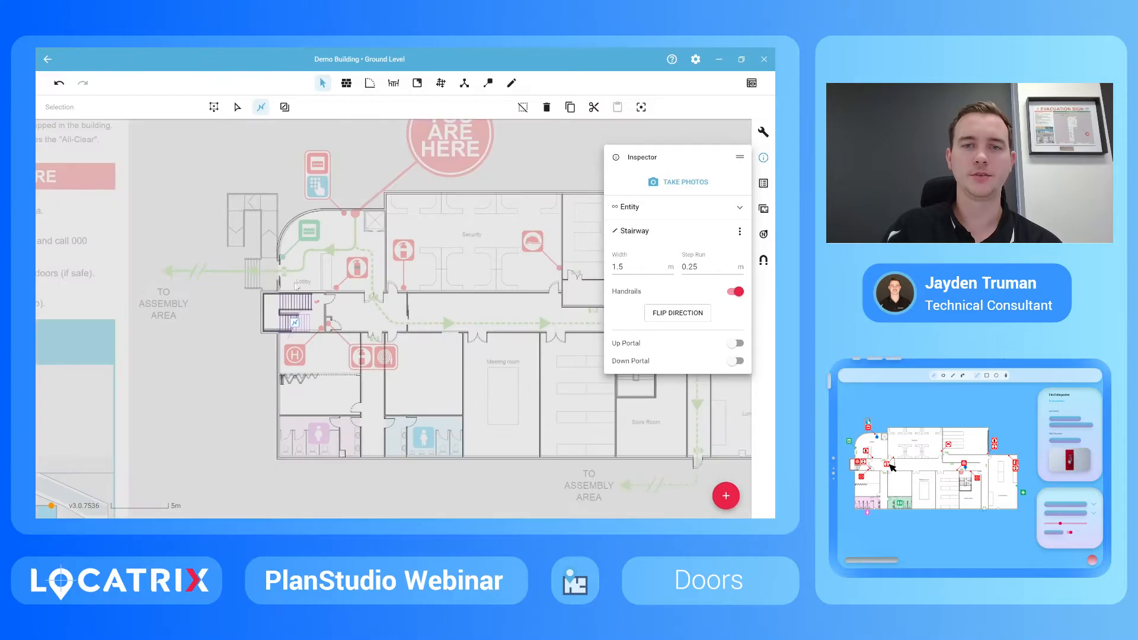
left_click(370, 83)
scroll(407, 357, "up", 6)
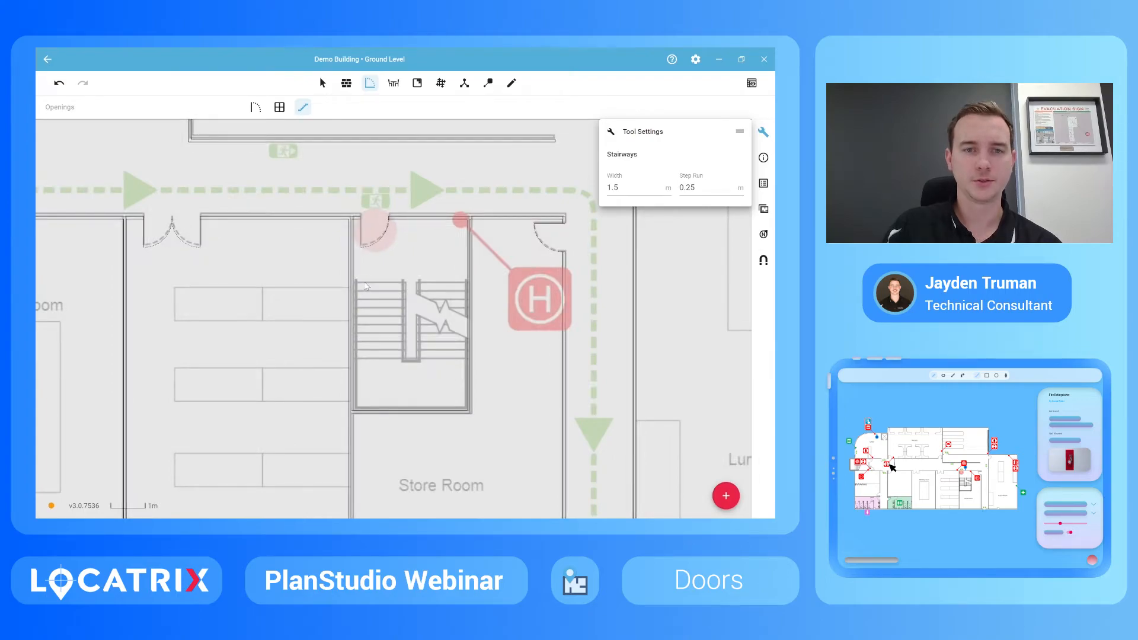
left_click_drag(378, 283, 378, 388)
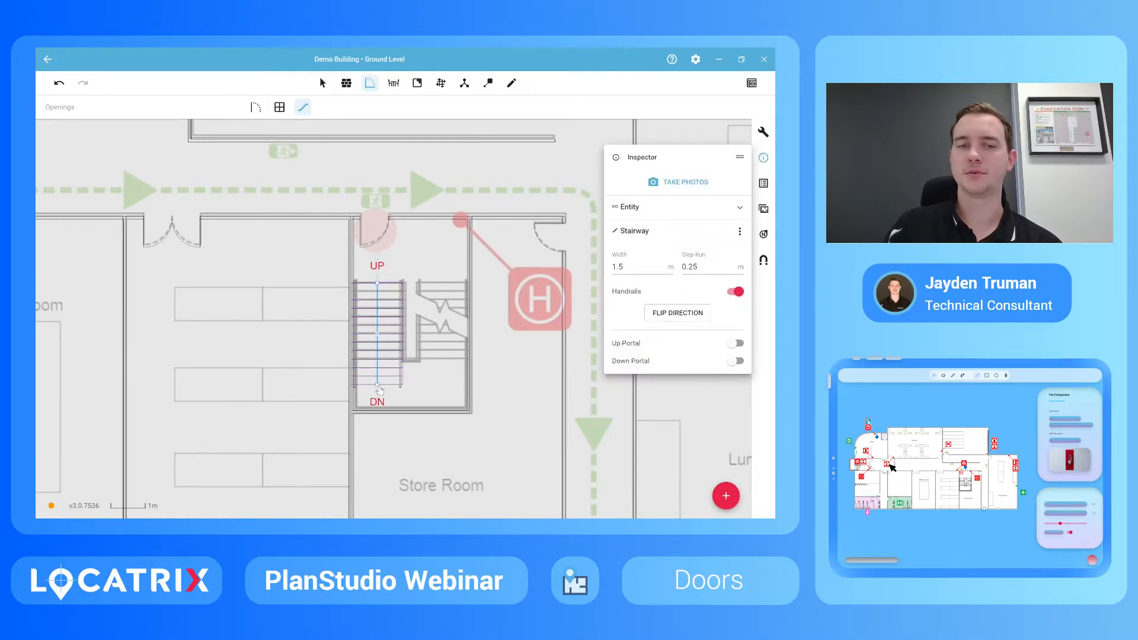
Step: Extend the stairway's DN end around the two lower corners of the stairwell and back over the opposite flight, forming a U shape
scroll(380, 394, "up", 4)
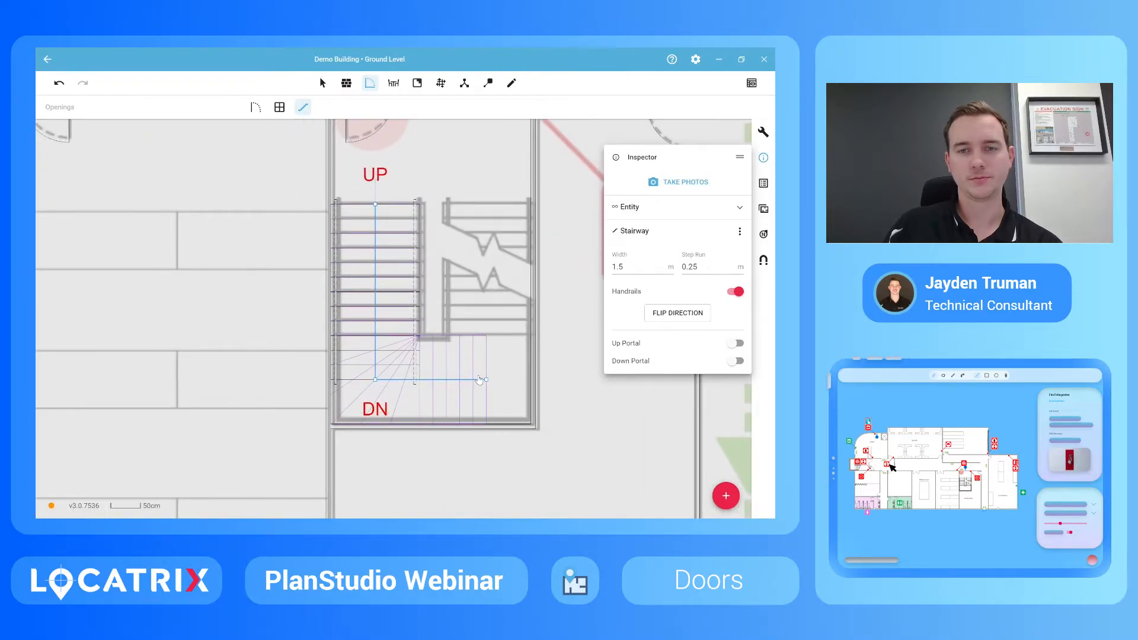
left_click(480, 380)
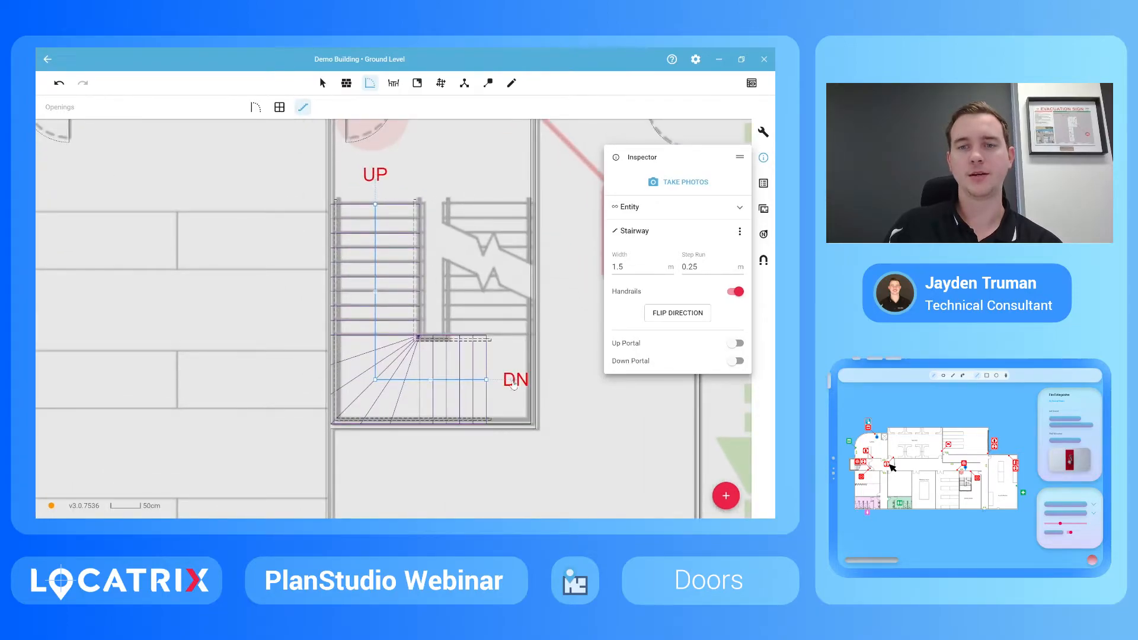
left_click(484, 213)
scroll(468, 240, "down", 2)
scroll(468, 238, "down", 1)
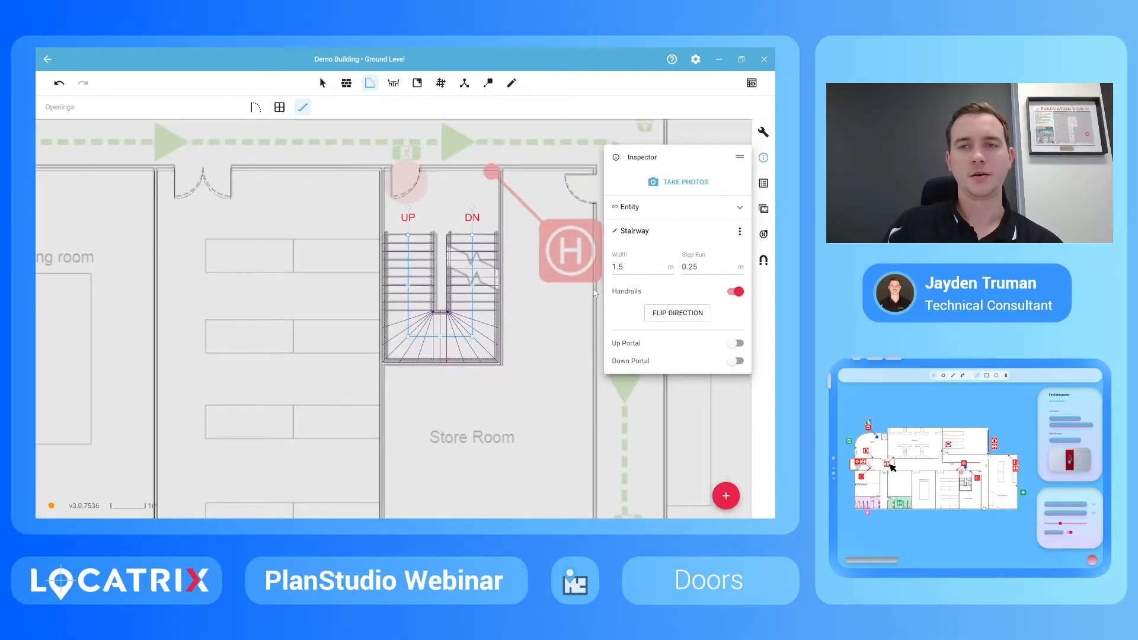
Step: Add break lines across the stairway's DN-side flight at the zigzag mark, and convert its two corner segments and the one between to flat landings
left_click(322, 83)
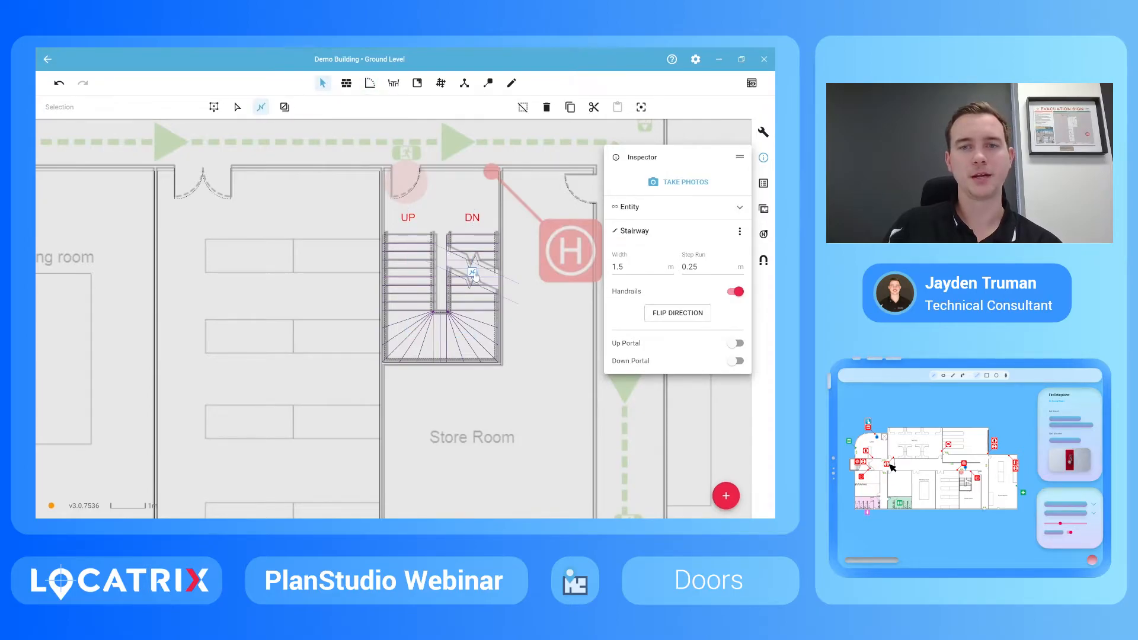
left_click(285, 107)
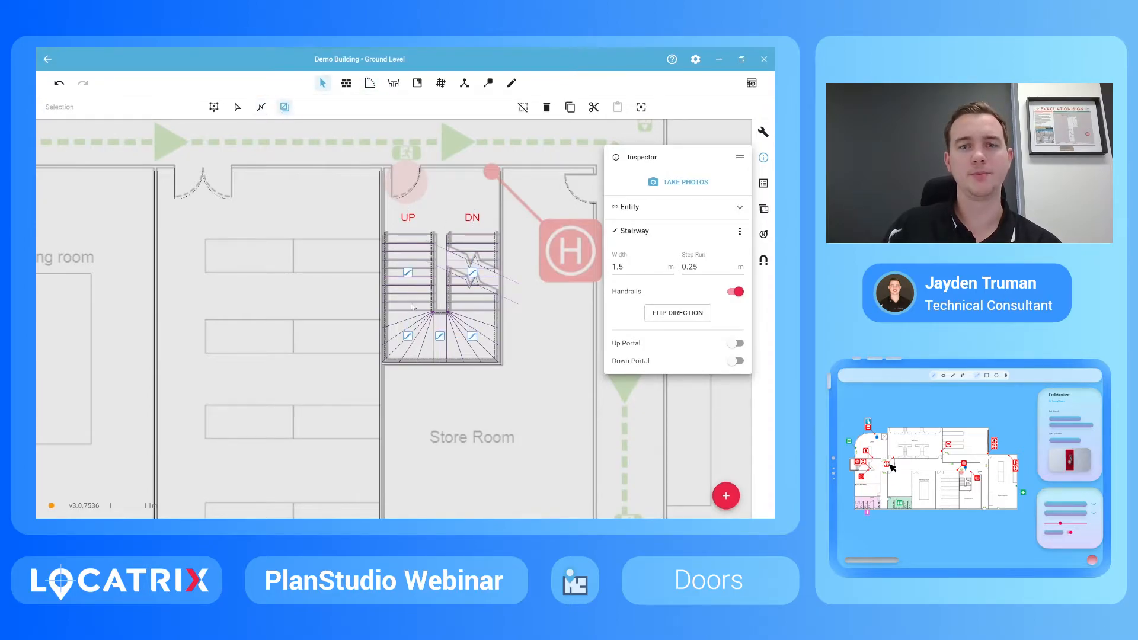
left_click(408, 336)
left_click(439, 336)
left_click(473, 336)
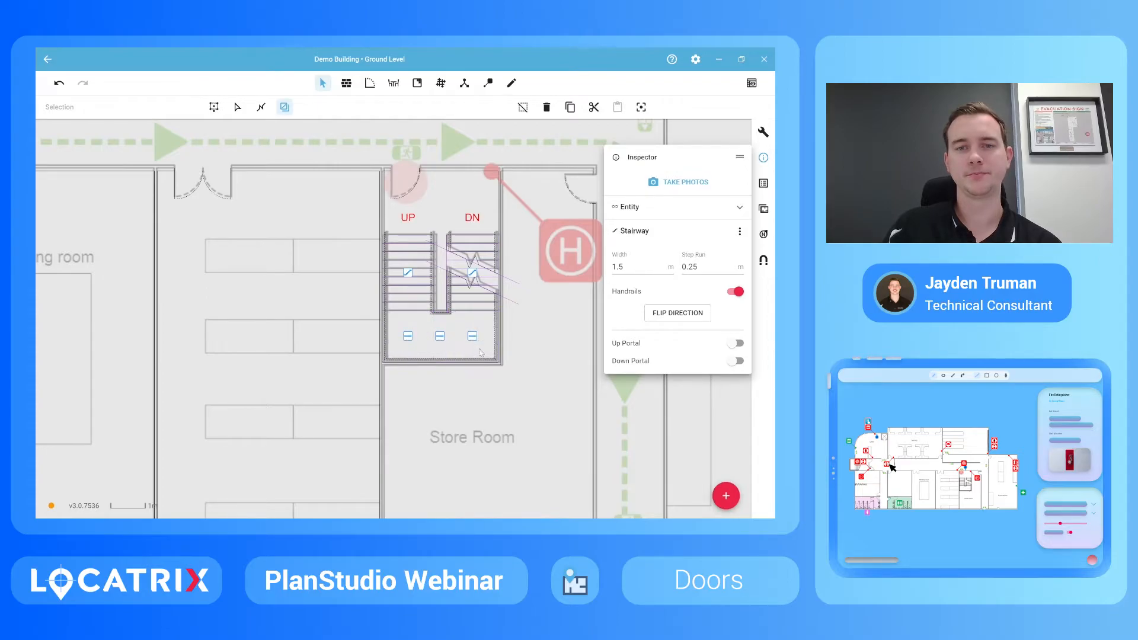
Step: Draw a stairway 2.5 m wide with a 0.25 m step run over the external steps outside the lobby entrance, descending away from the building
scroll(480, 348, "down", 5)
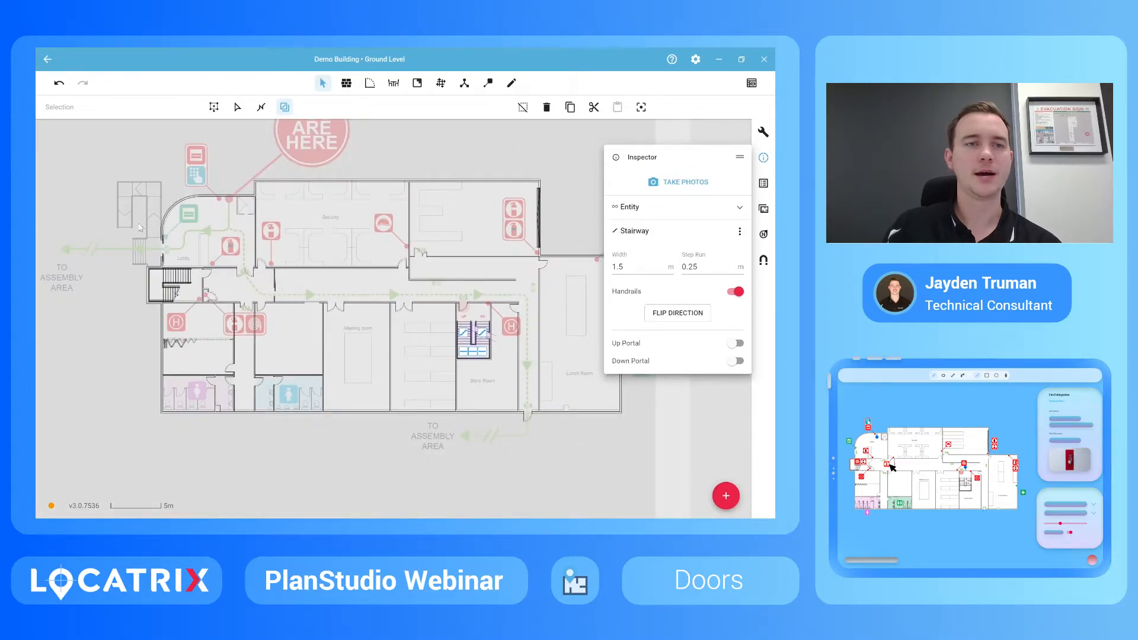
scroll(138, 227, "up", 5)
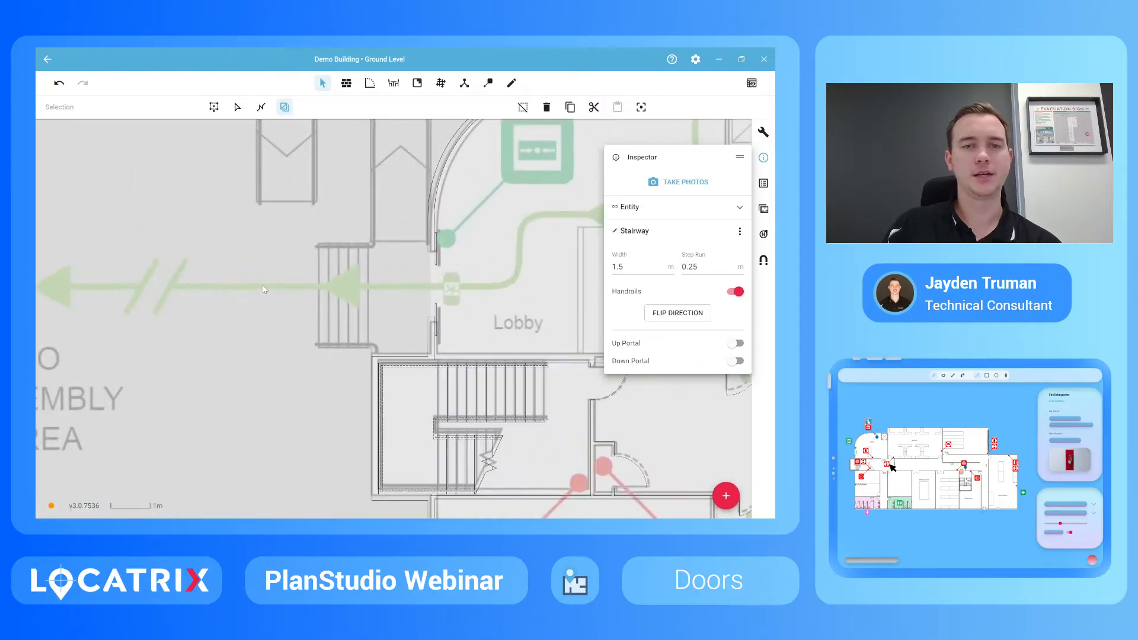
left_click(370, 84)
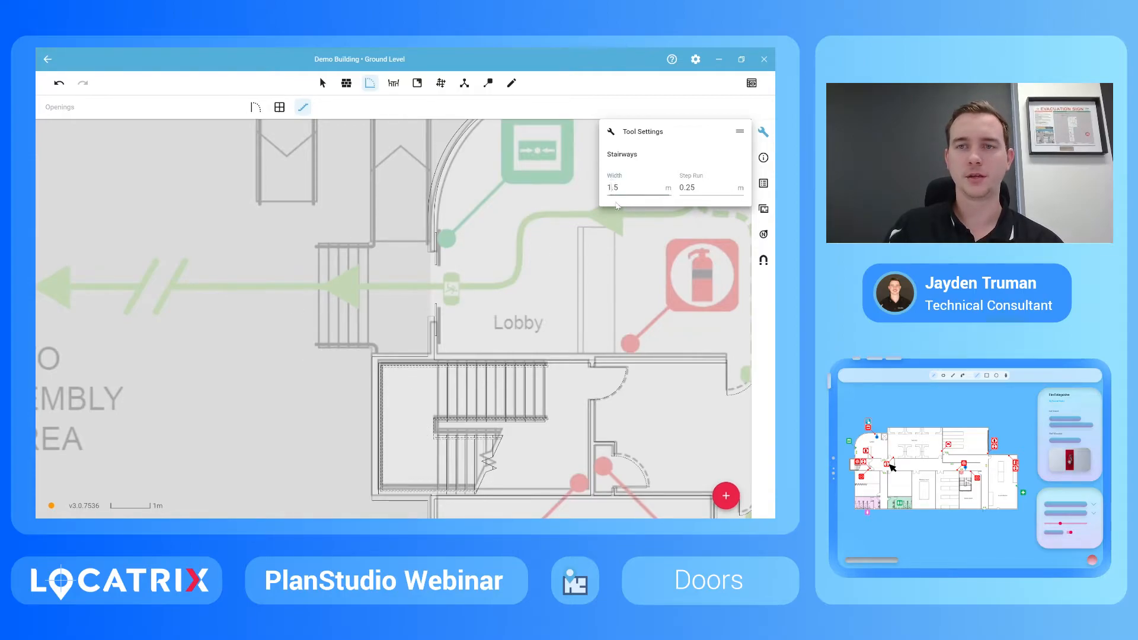
key("BackSpace")
type("2")
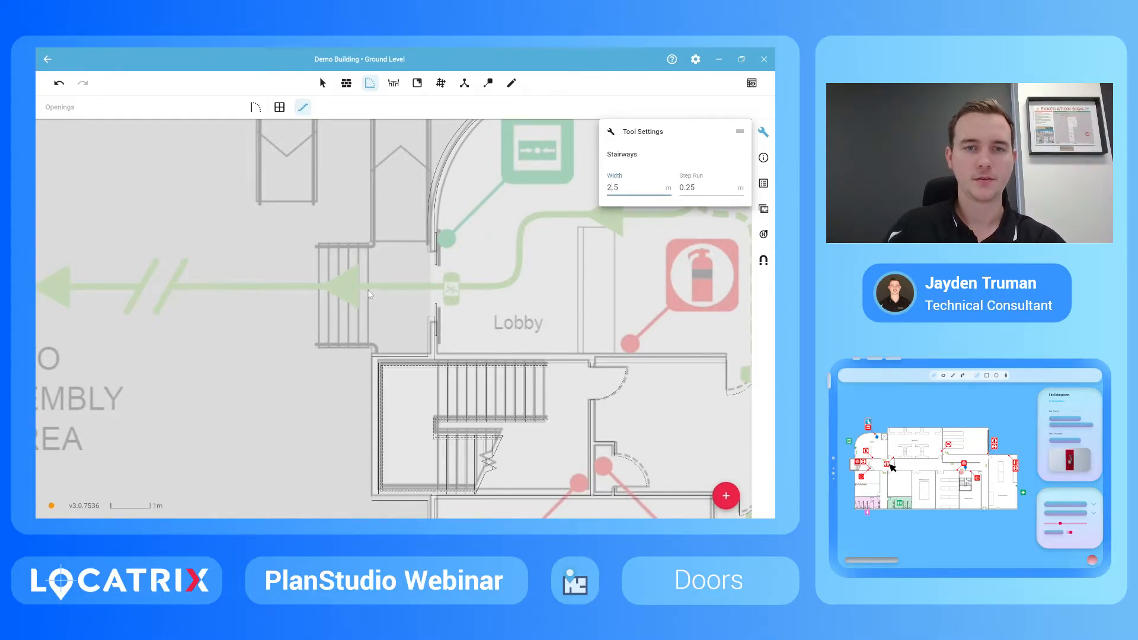
left_click_drag(368, 292, 319, 302)
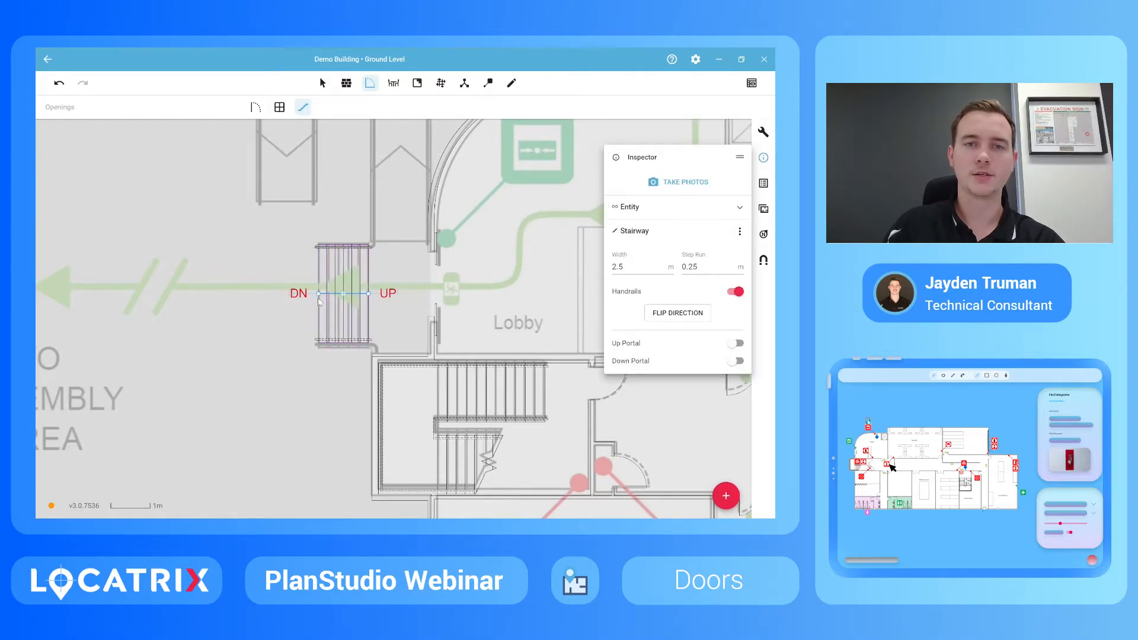
Step: Flip the up/down direction of the external stairway outside the lobby entrance
scroll(326, 337, "down", 2)
scroll(342, 283, "up", 3)
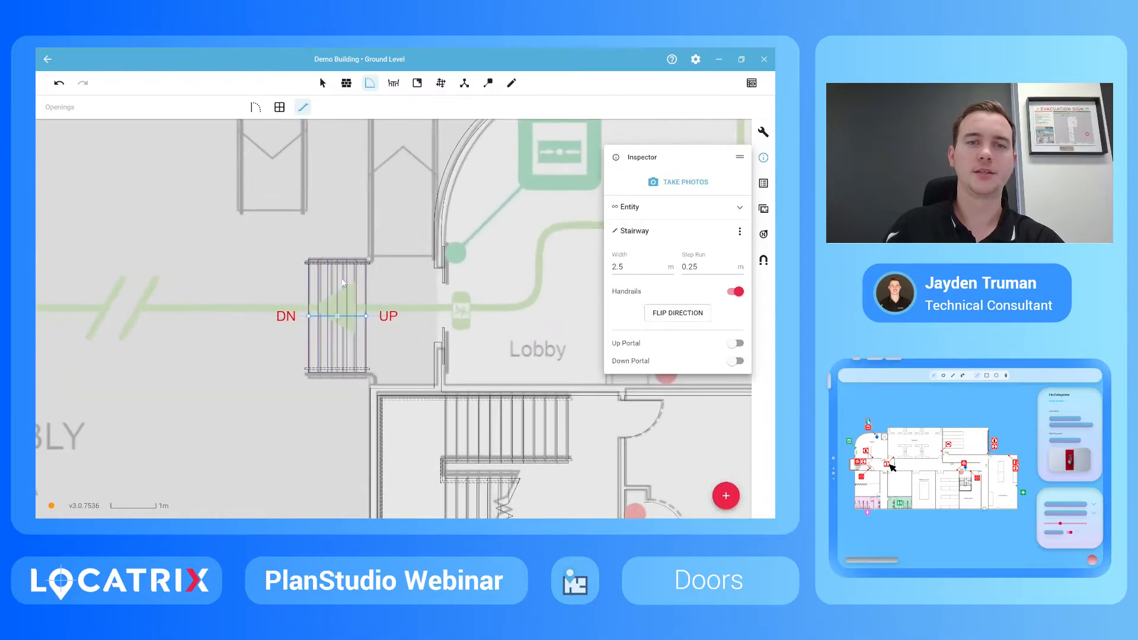
left_click(672, 316)
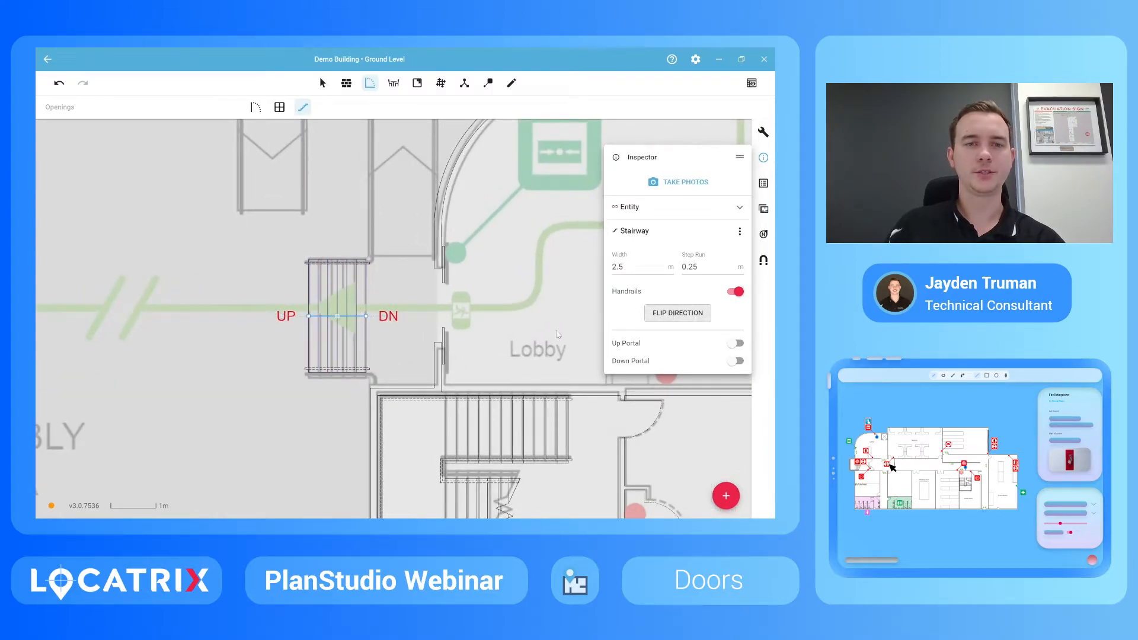
scroll(372, 329, "down", 1)
scroll(372, 329, "down", 2)
scroll(370, 158, "up", 2)
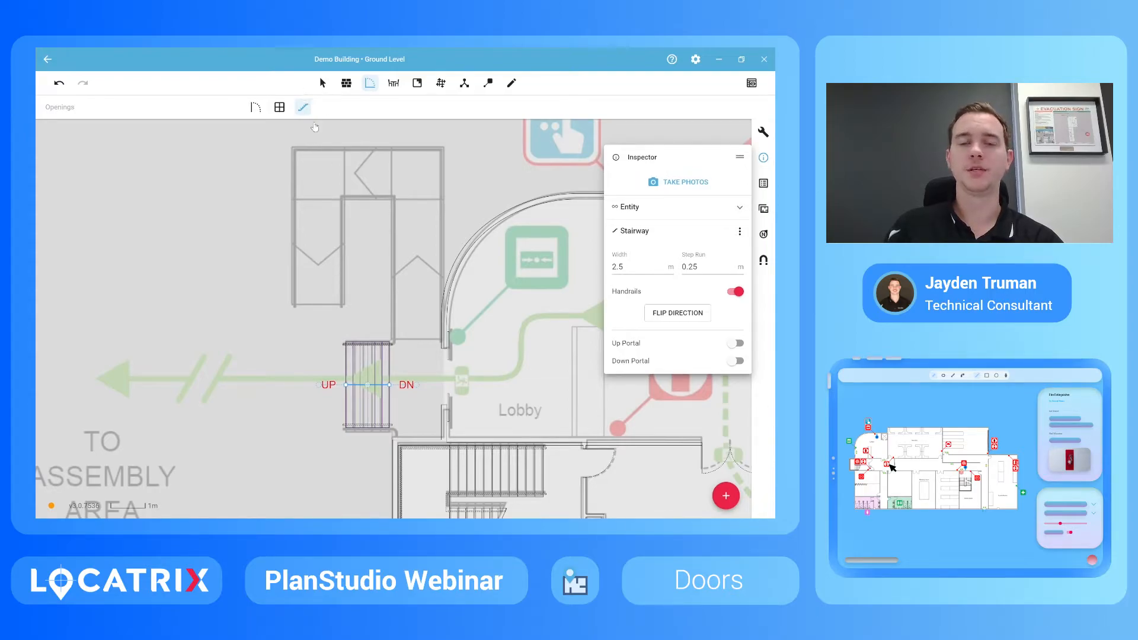
left_click_drag(419, 342, 409, 250)
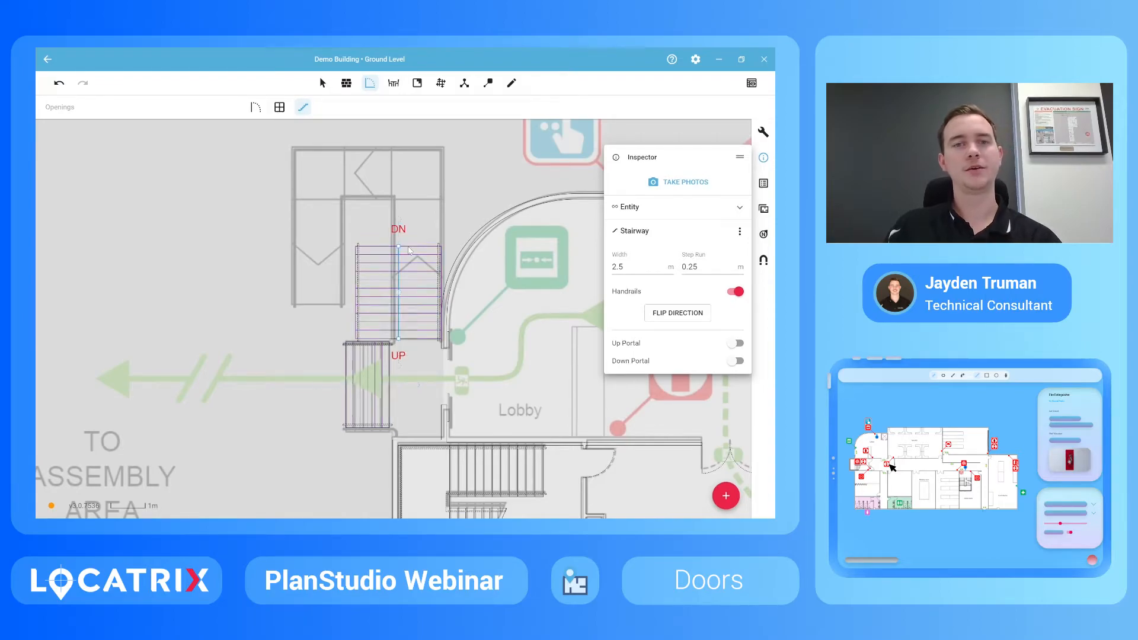
left_click(60, 83)
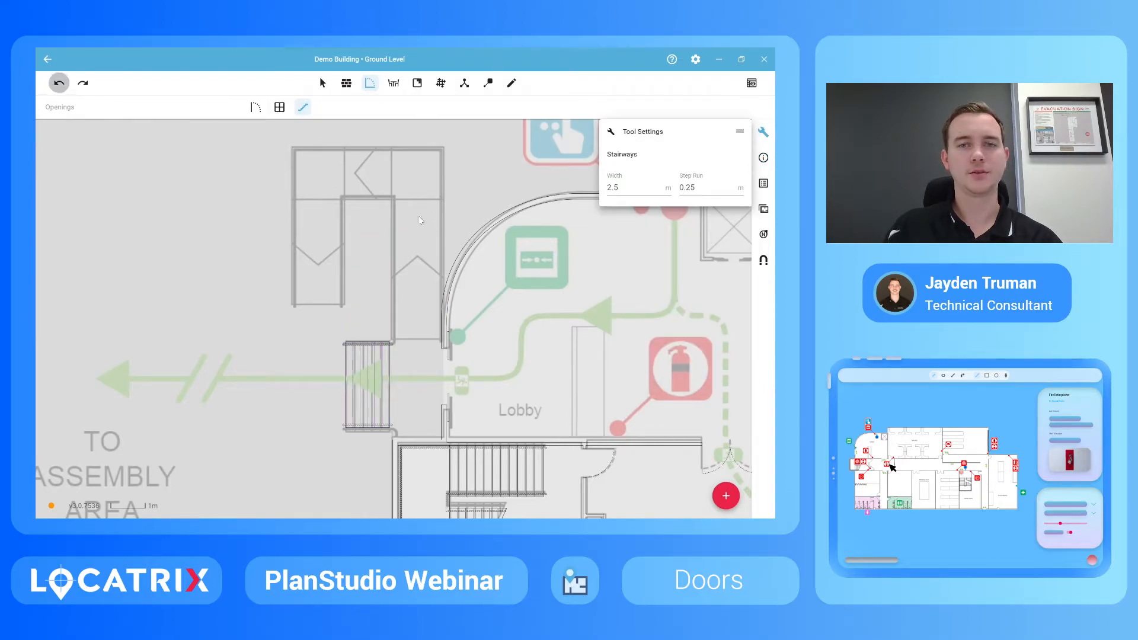
Step: Set the stairway width to 1.5 m and draw a U-shaped stairway over the external ramp outside the lobby, starting beside the entrance landing
left_click(609, 187)
key("BackSpace")
type("1")
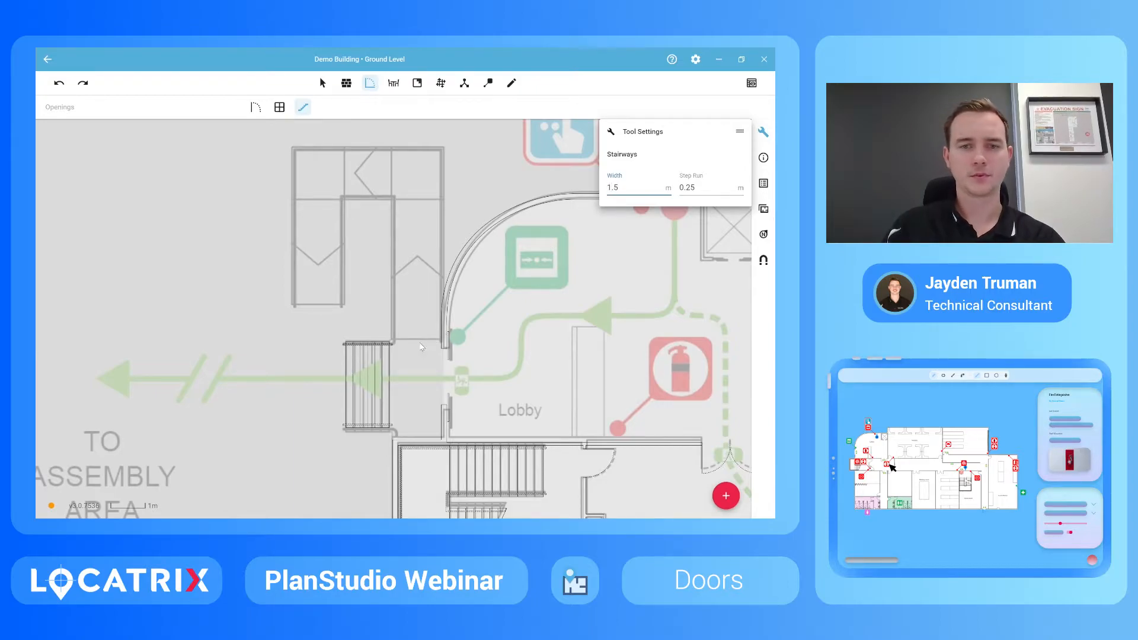
left_click_drag(413, 340, 411, 173)
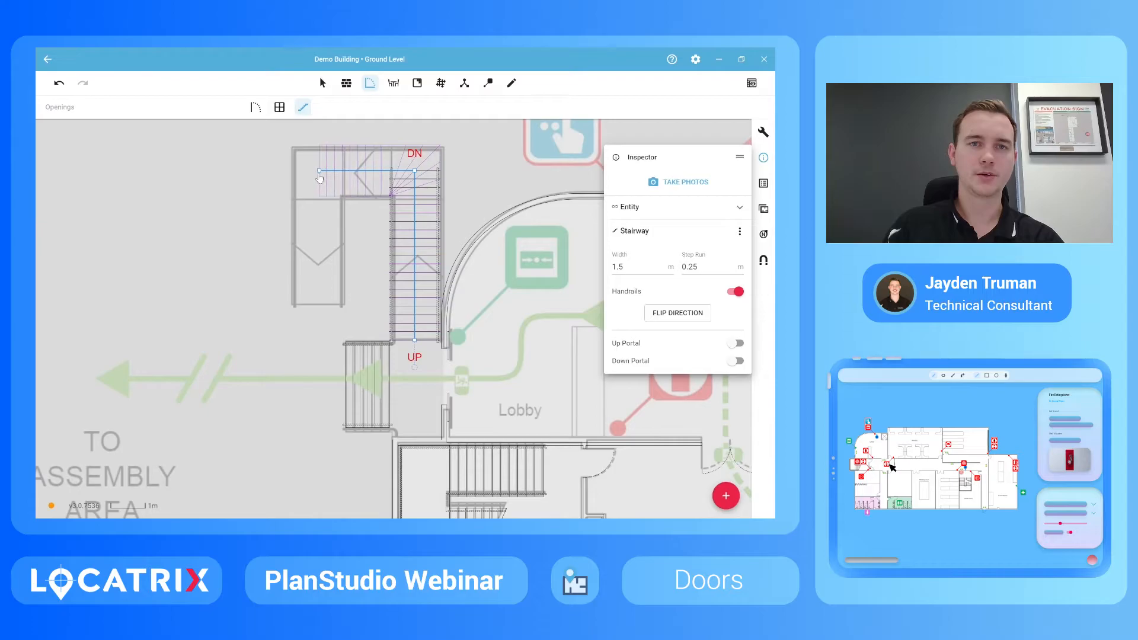
left_click(291, 173)
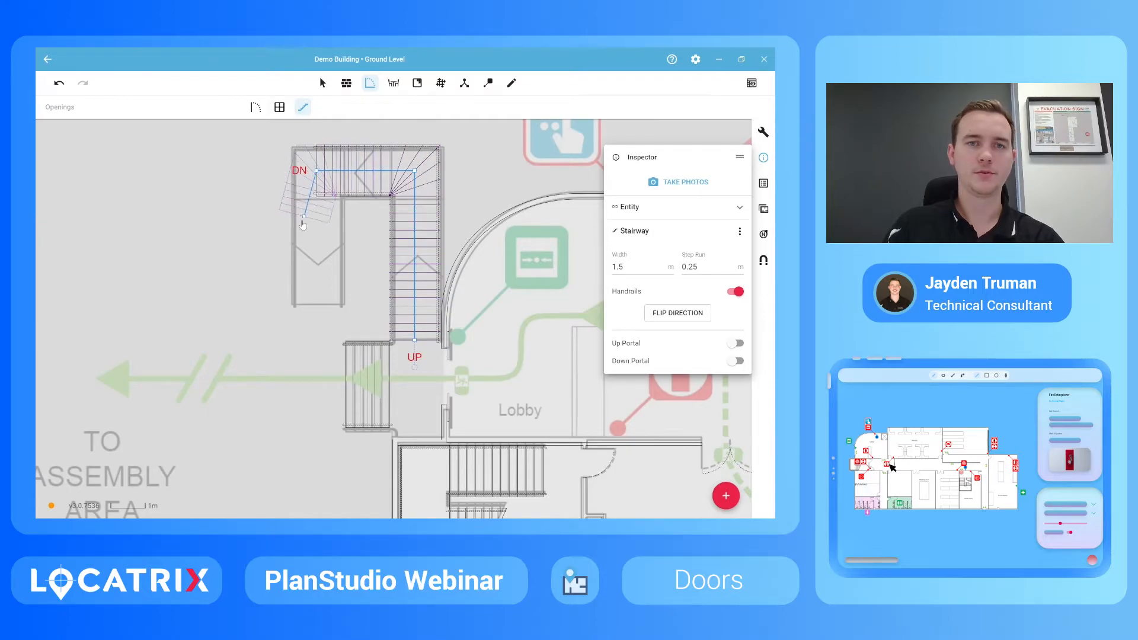
left_click(326, 307)
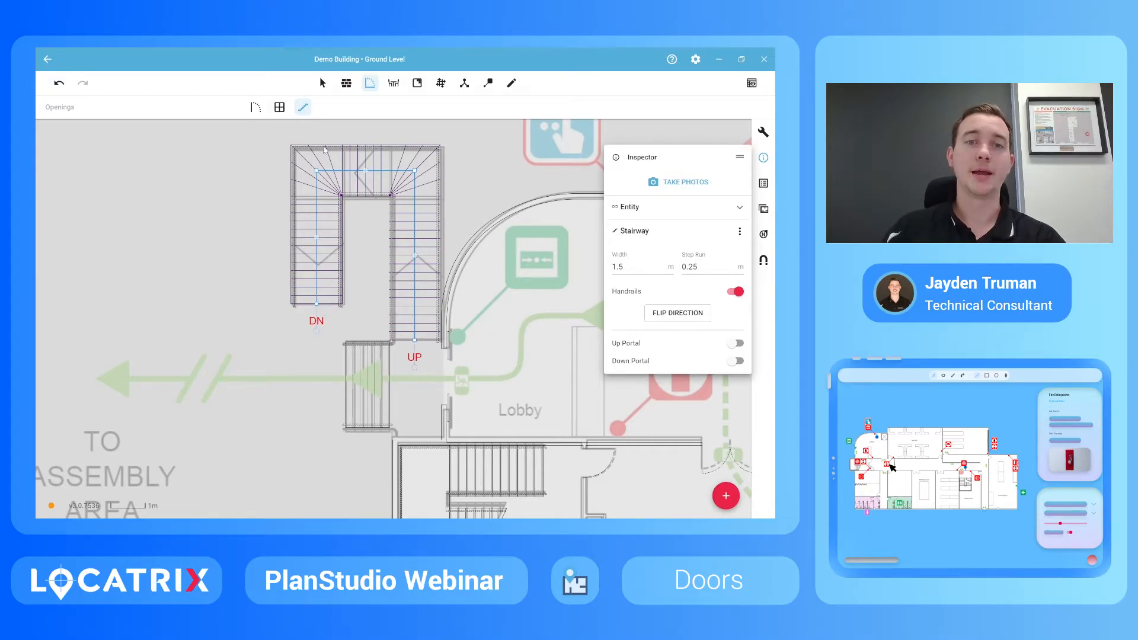
Step: Change the two corner segments of the U-shaped stairway into flat landings
left_click(323, 83)
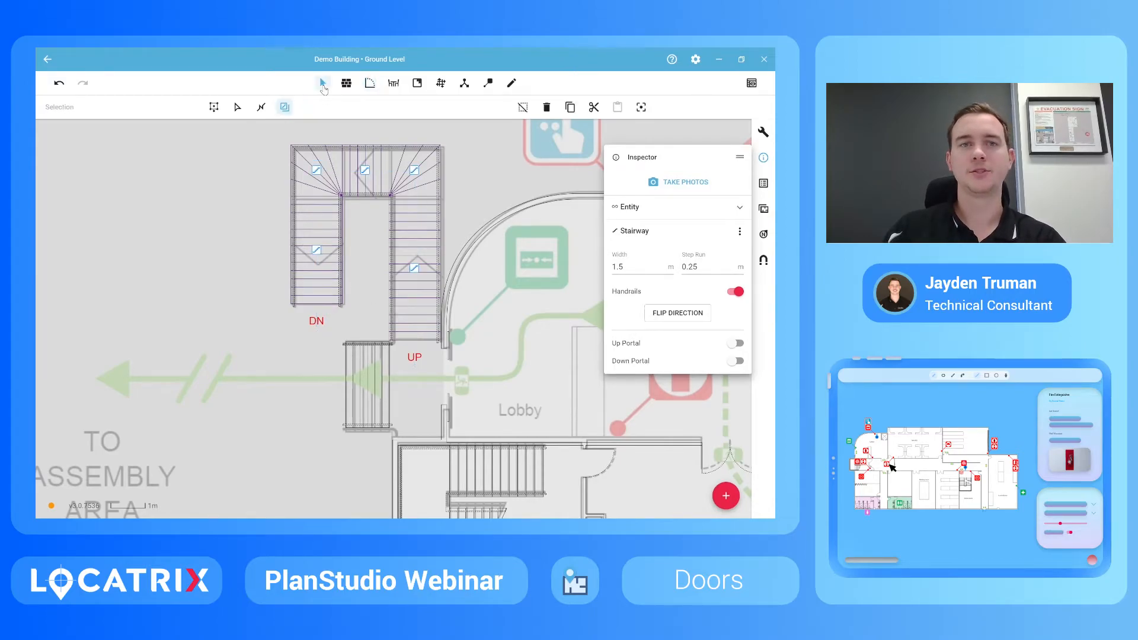
left_click(415, 172)
left_click(315, 171)
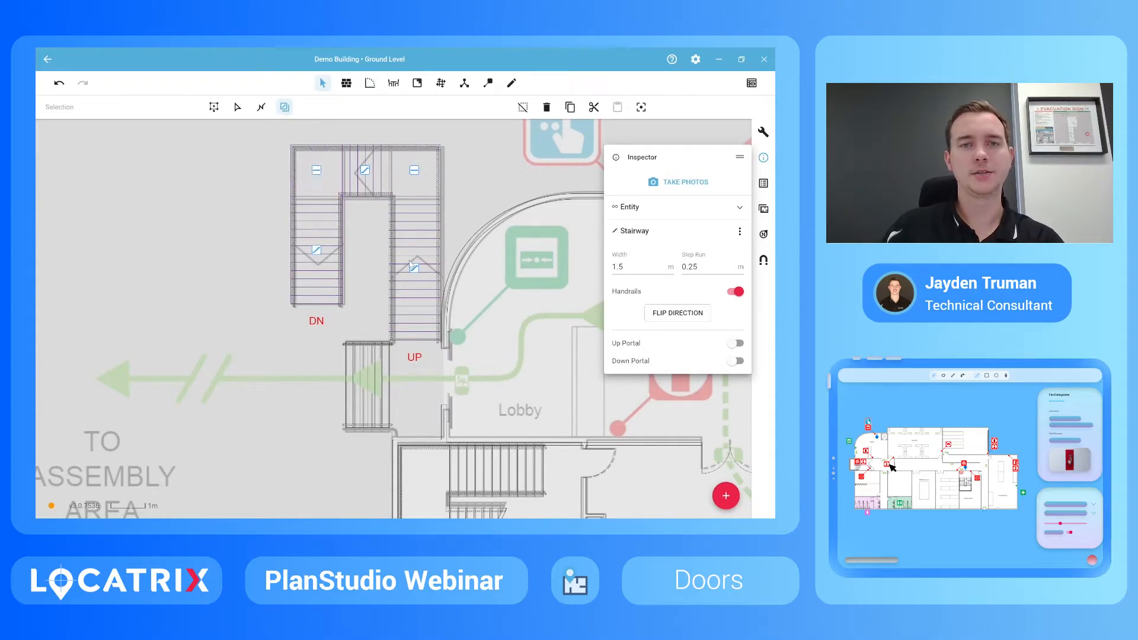
Step: Change the U-shaped stairway's middle segment and both long flights into ramps
left_click(365, 172)
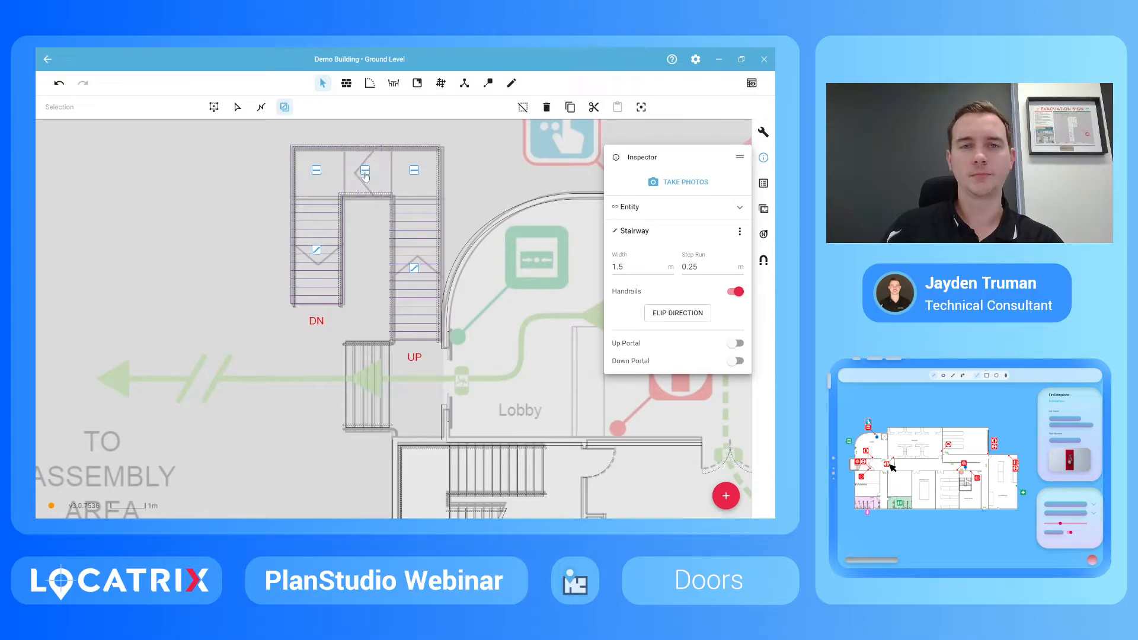
left_click(366, 172)
left_click(413, 269)
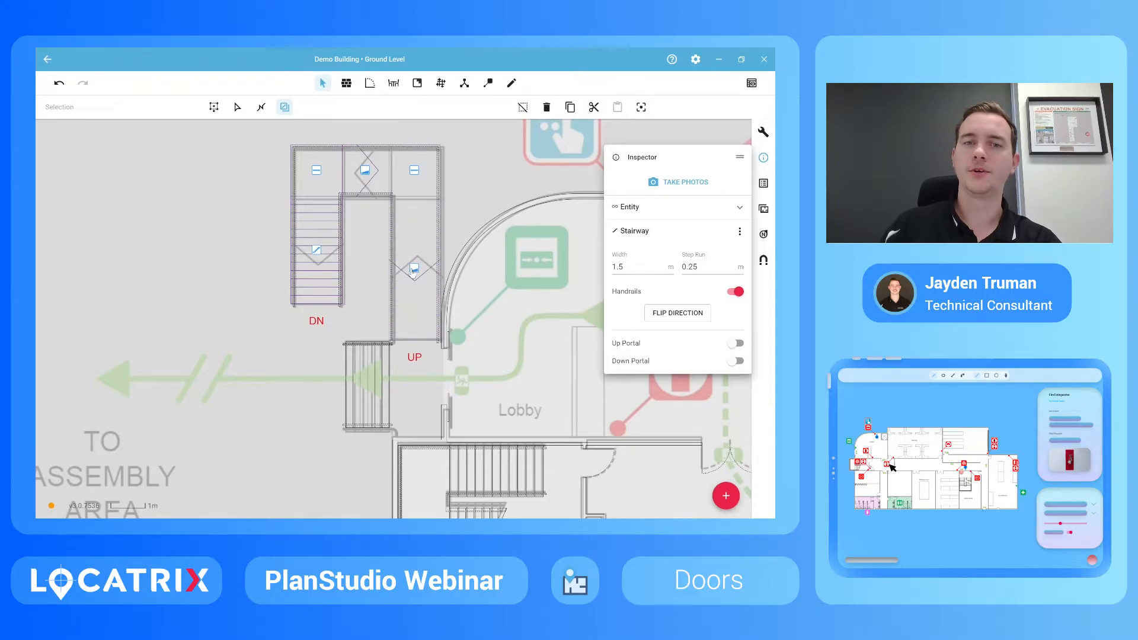
left_click(316, 252)
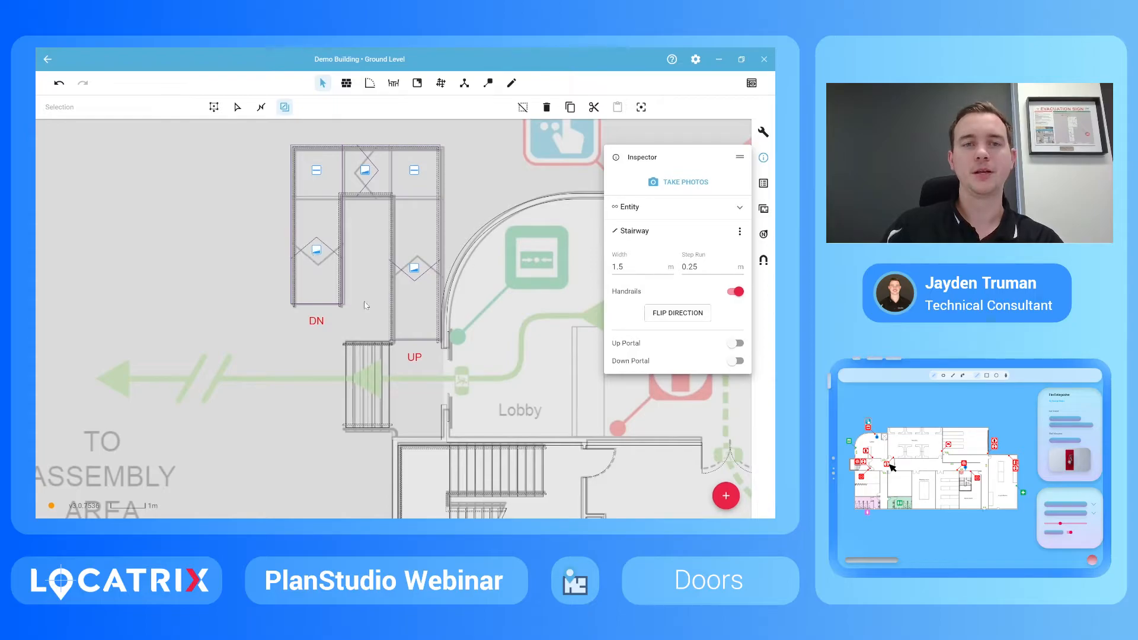
Step: Flip the U-shaped stairway's up/down direction and flip it back again
left_click(658, 314)
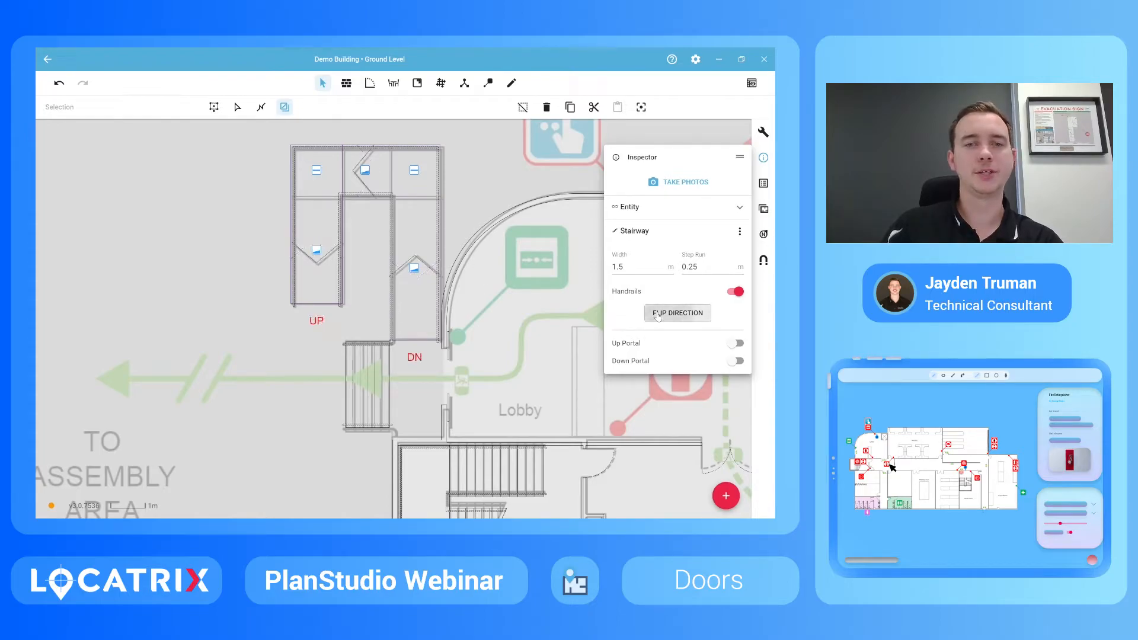
left_click(658, 314)
Step: Try to draw an unrated internal wall just above the stairs in the stairwell next to the store room
scroll(249, 253, "down", 1)
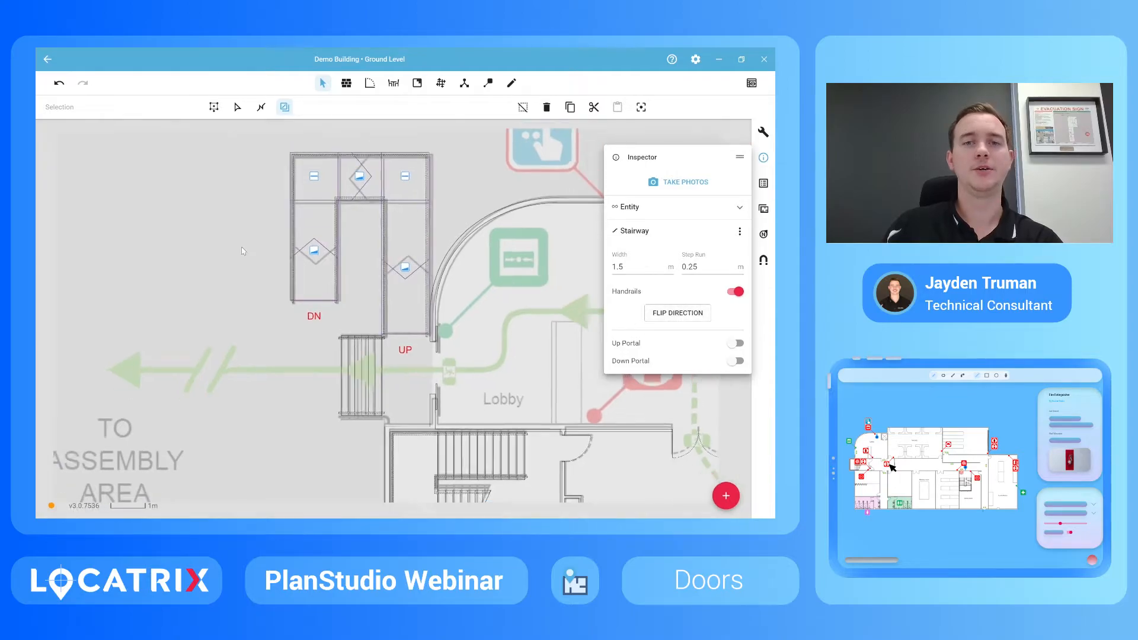
scroll(248, 253, "down", 2)
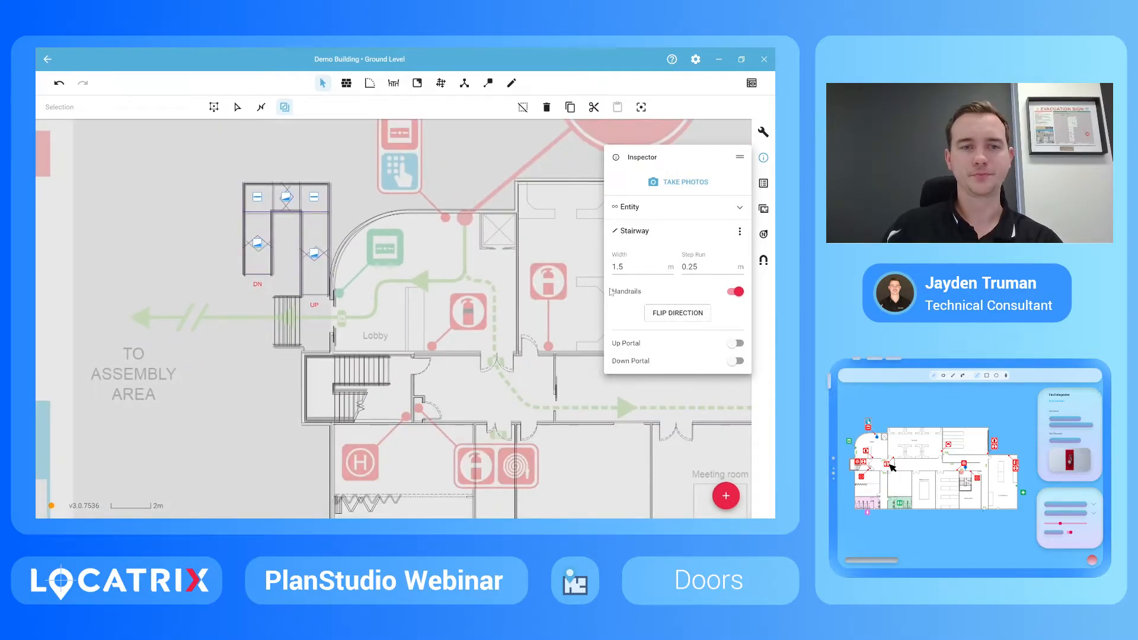
scroll(278, 251, "down", 2)
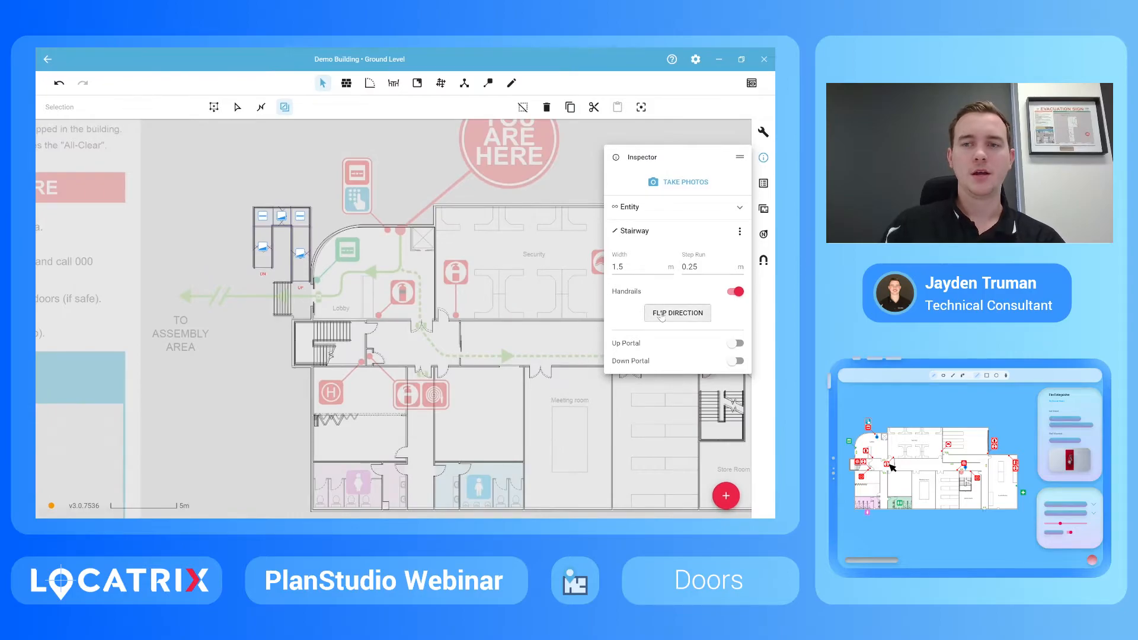
scroll(422, 287, "down", 4)
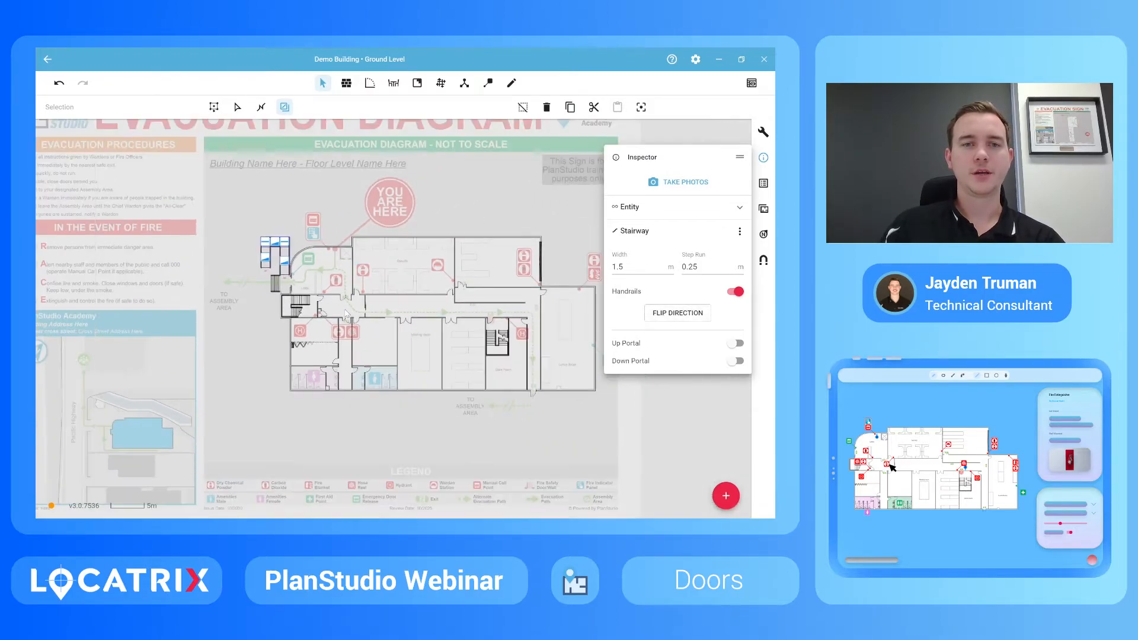
scroll(477, 333, "up", 6)
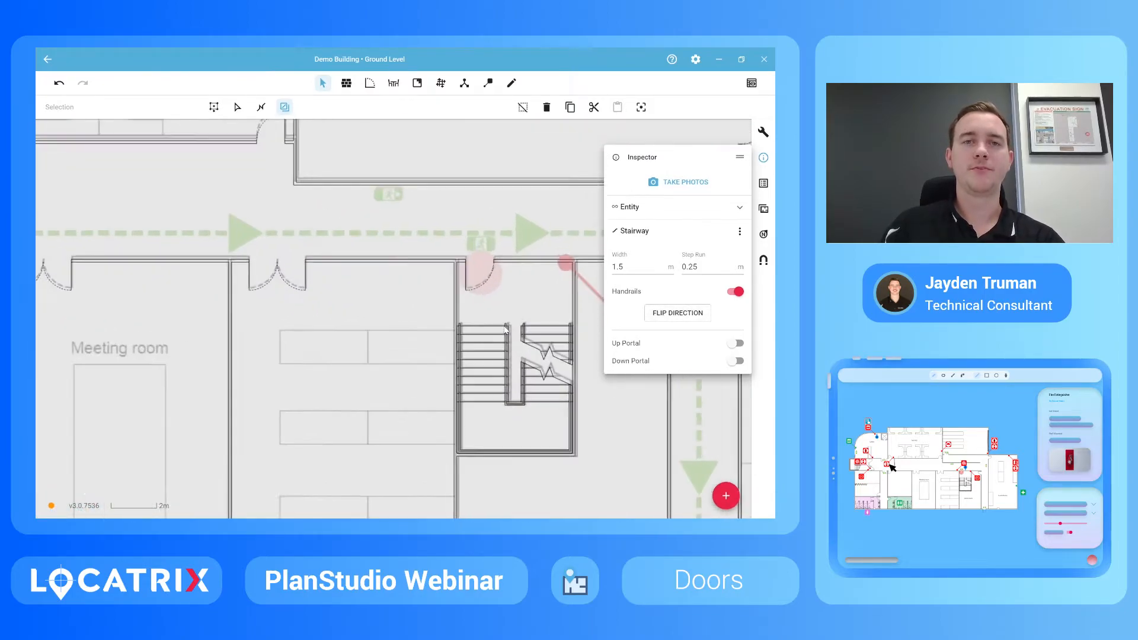
scroll(458, 300, "down", 2)
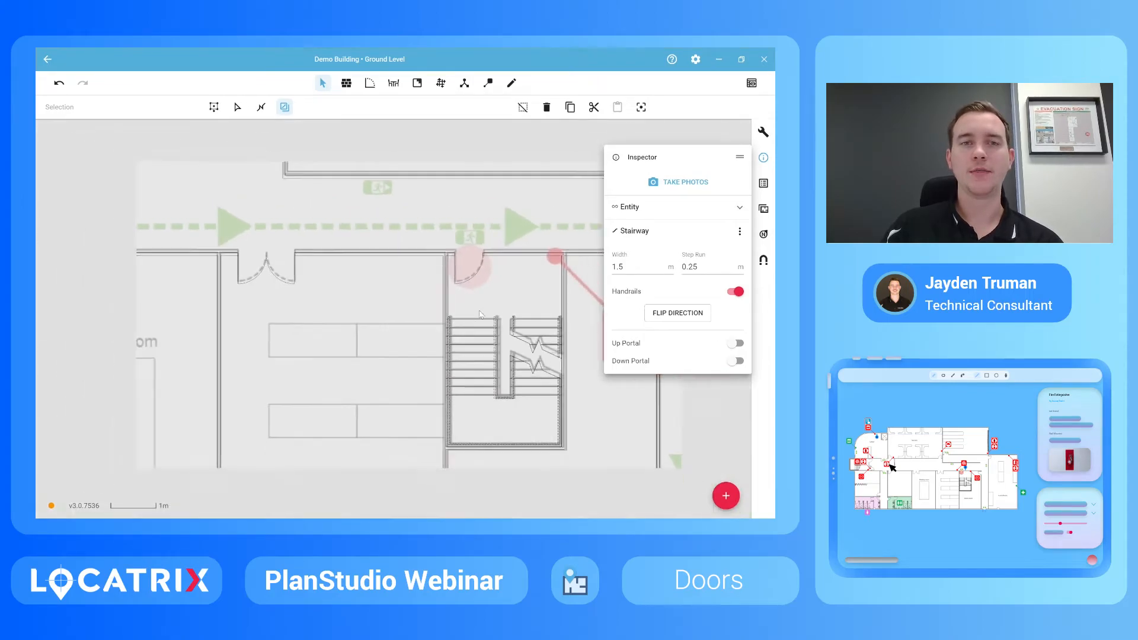
left_click(346, 84)
scroll(465, 306, "up", 2)
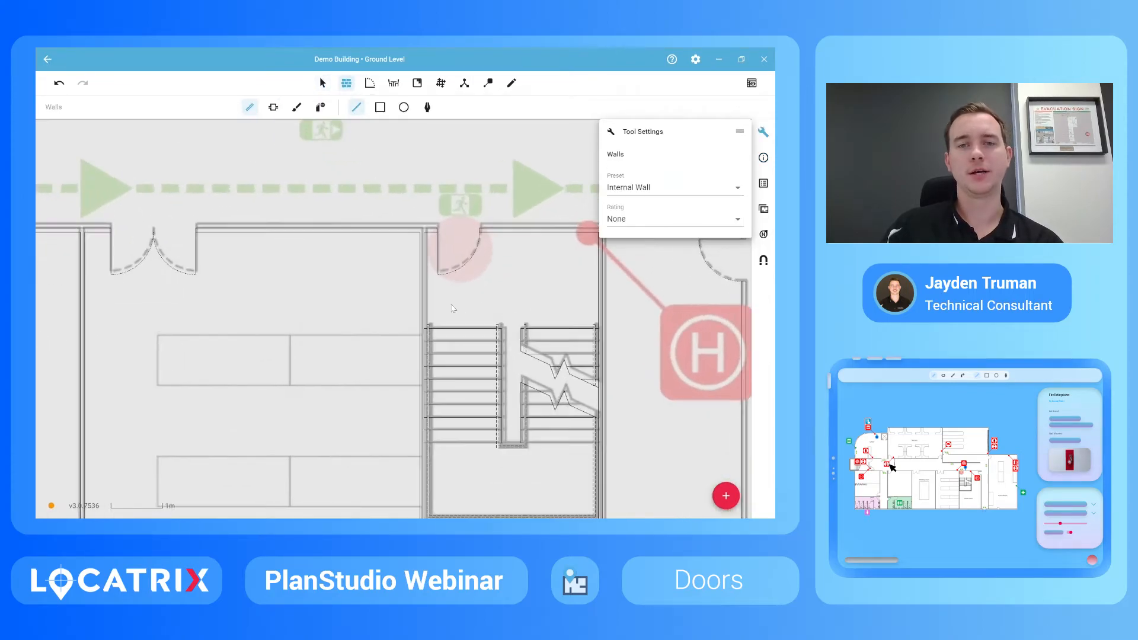
left_click(424, 317)
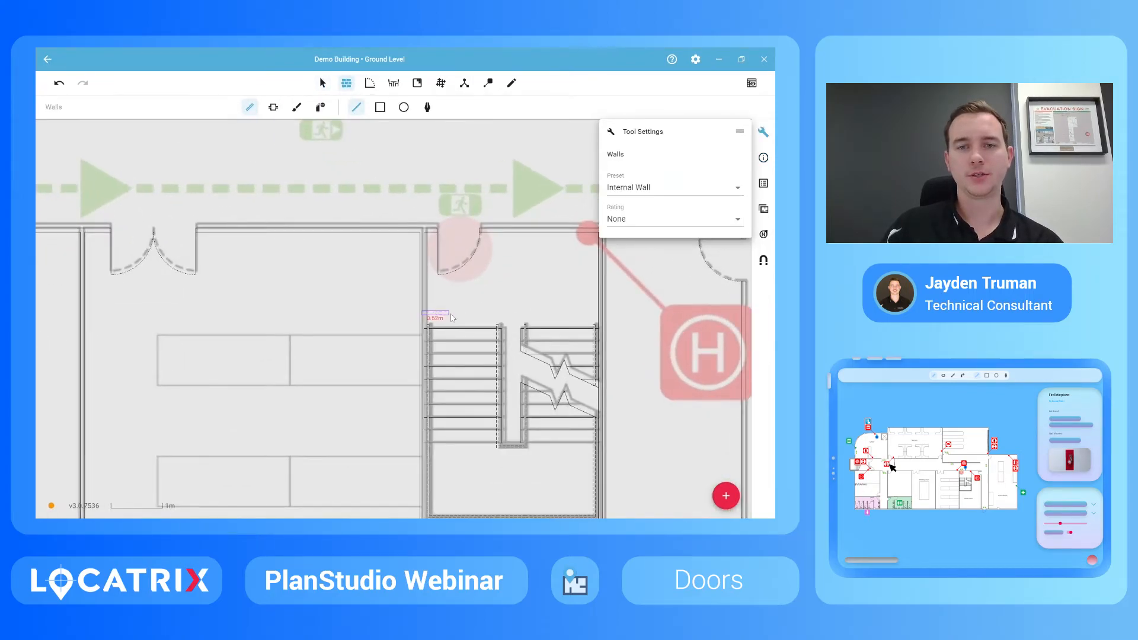
left_click(512, 314)
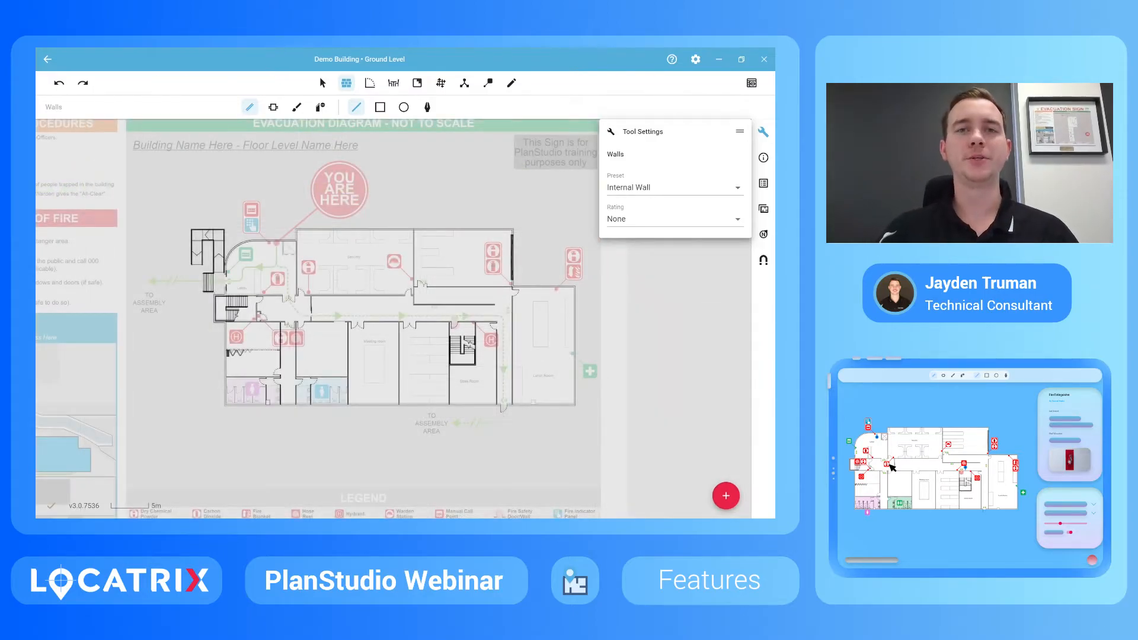
Step: Insert the Reception Desk fixture from the partner library into the floor plan
left_click(394, 84)
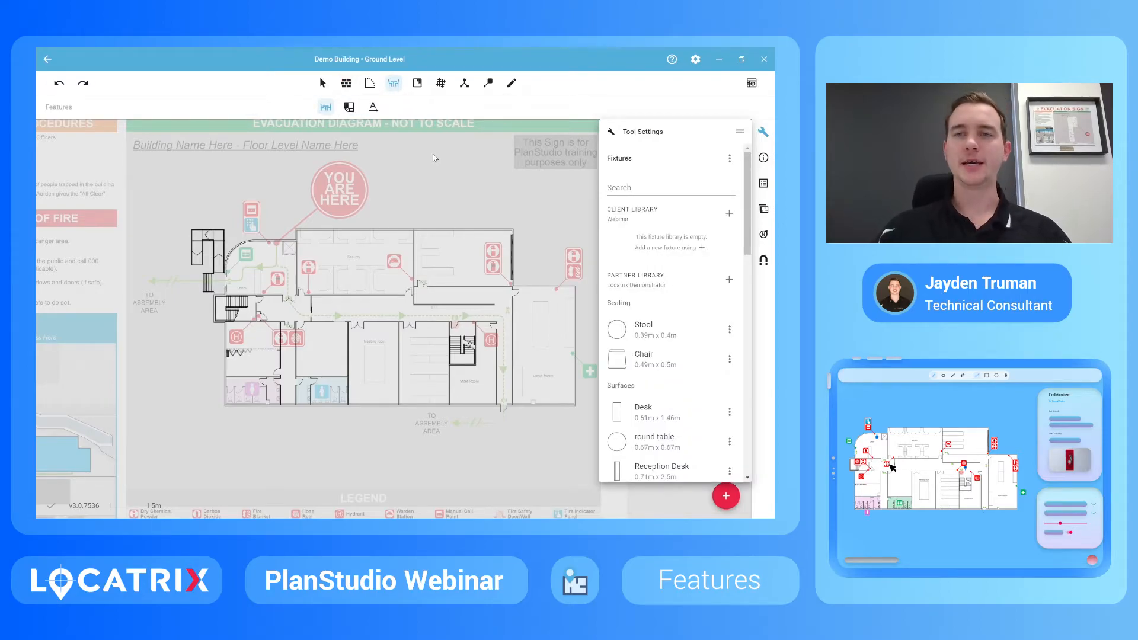
left_click(666, 195)
scroll(666, 201, "down", 3)
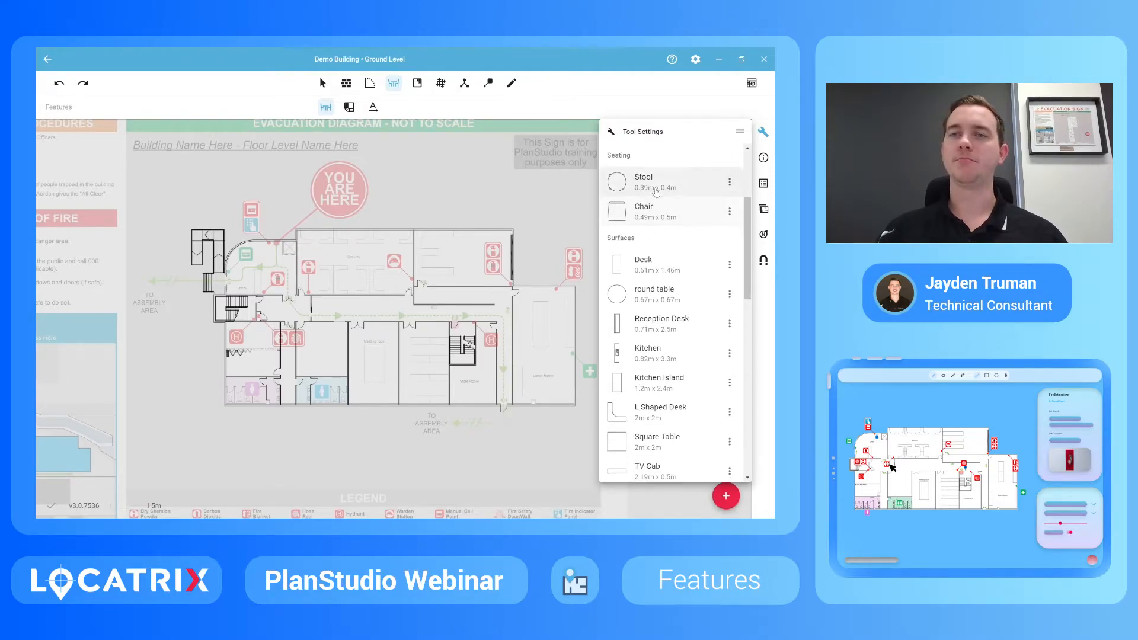
scroll(657, 237, "down", 2)
scroll(653, 260, "down", 3)
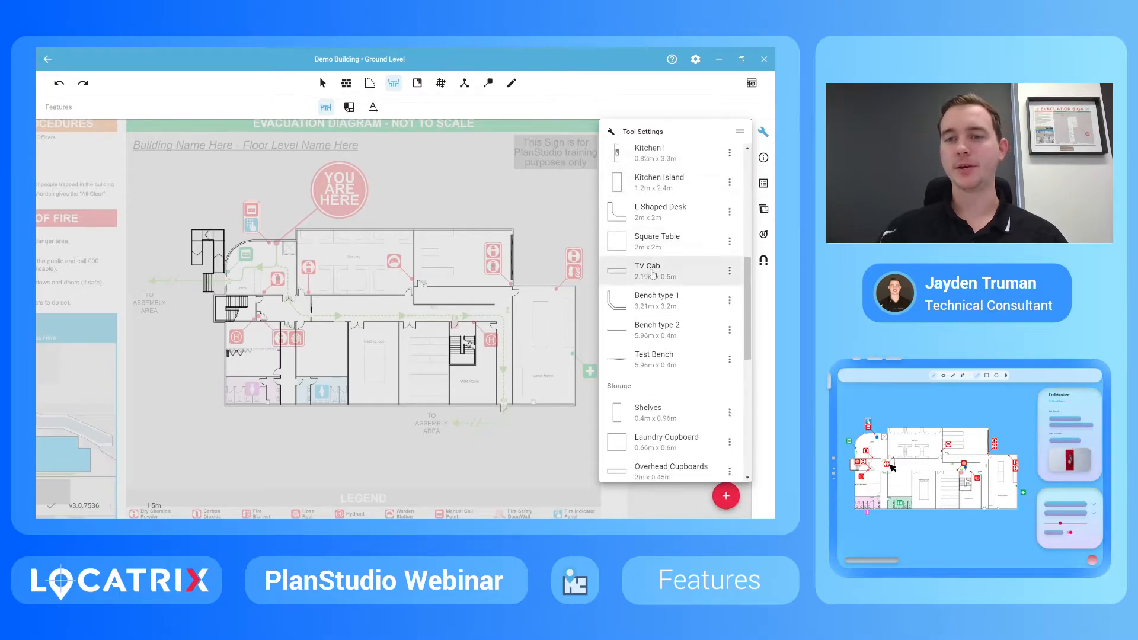
scroll(655, 272, "up", 3)
scroll(654, 280, "up", 2)
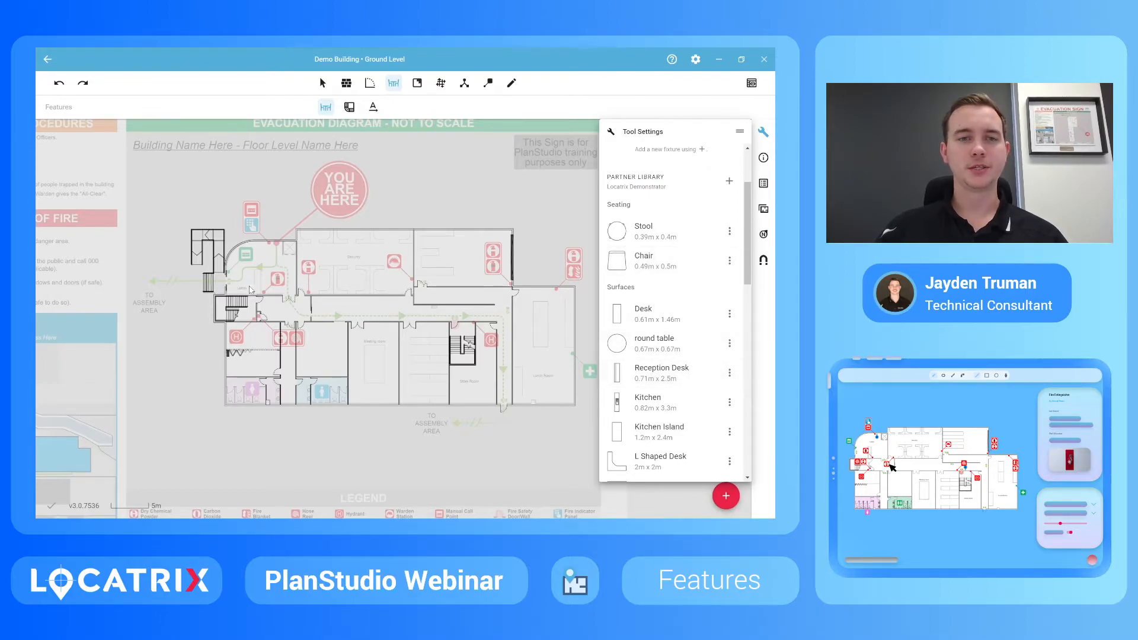
left_click(658, 371)
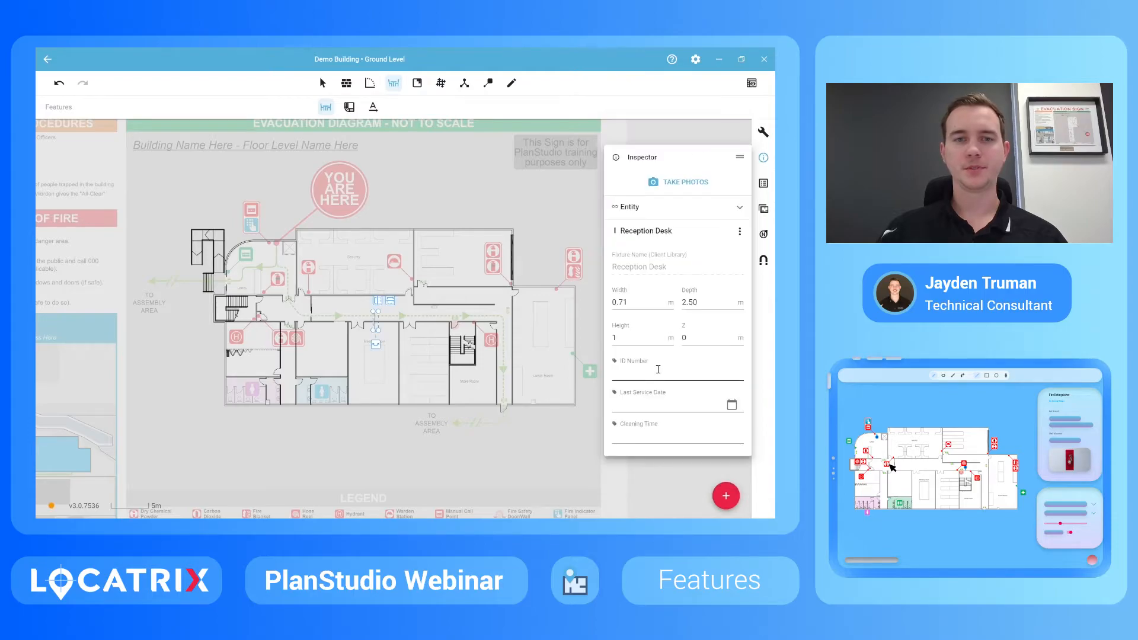
Step: Move the reception desk into the Lobby and resize it to about 0.92 m wide and 3.23 m deep
scroll(324, 330, "up", 3)
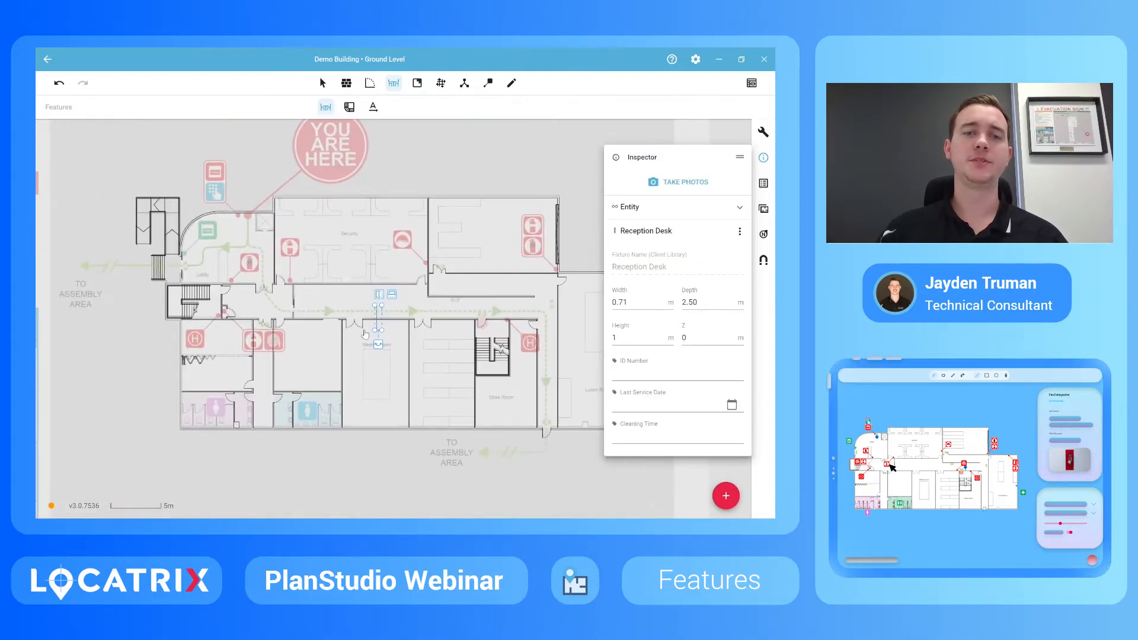
scroll(247, 329, "up", 2)
left_click_drag(508, 311, 208, 182)
scroll(210, 186, "down", 5)
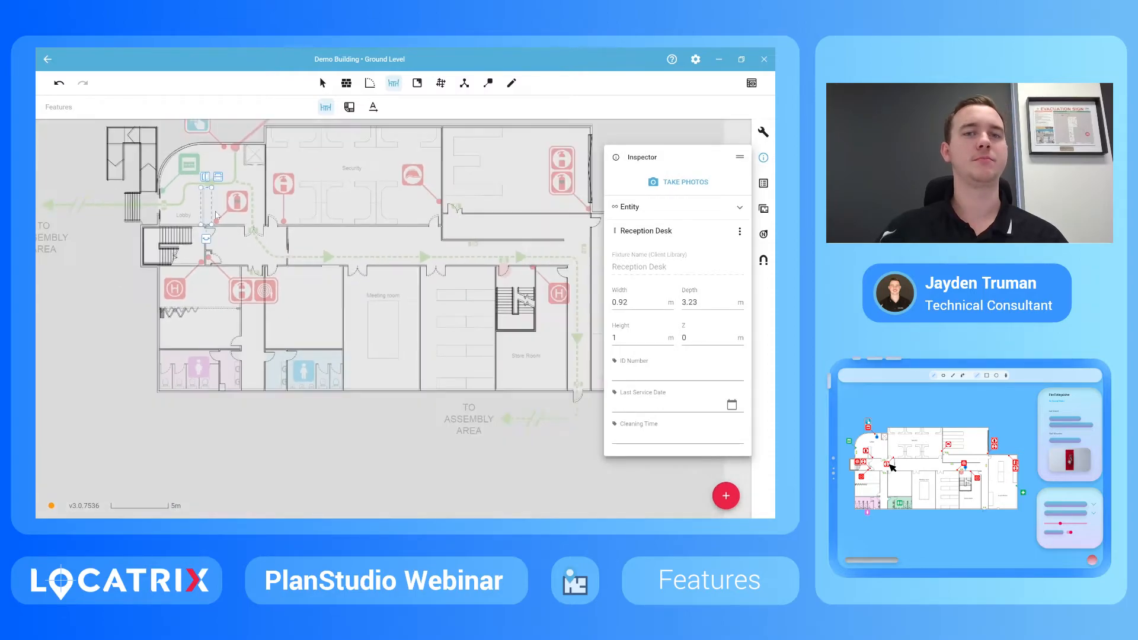
scroll(215, 234, "up", 6)
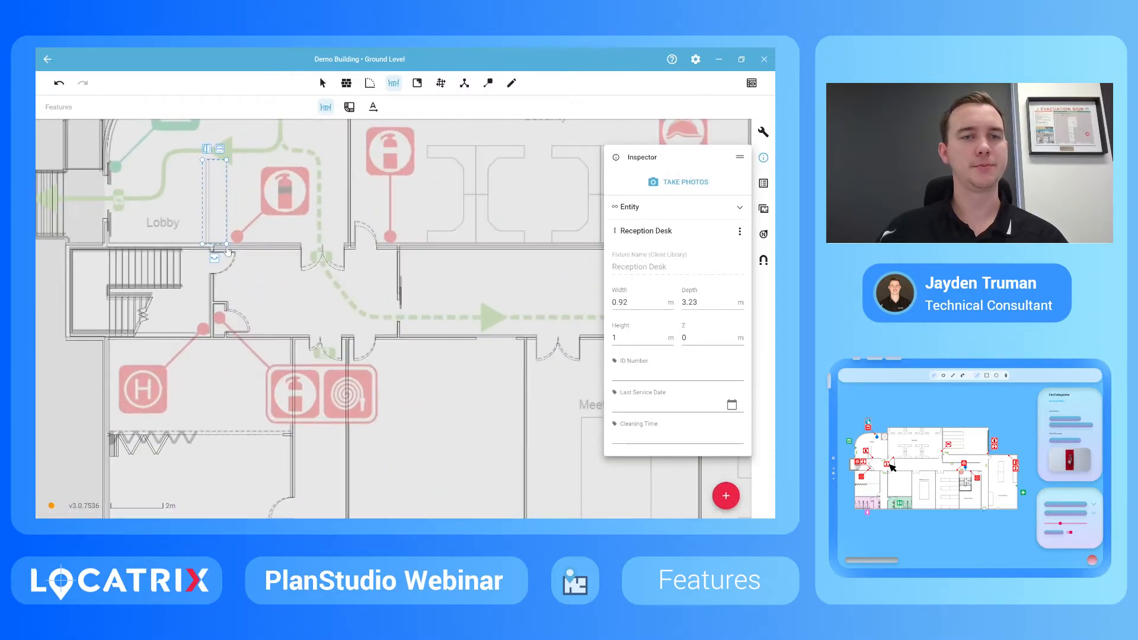
scroll(244, 265, "down", 1)
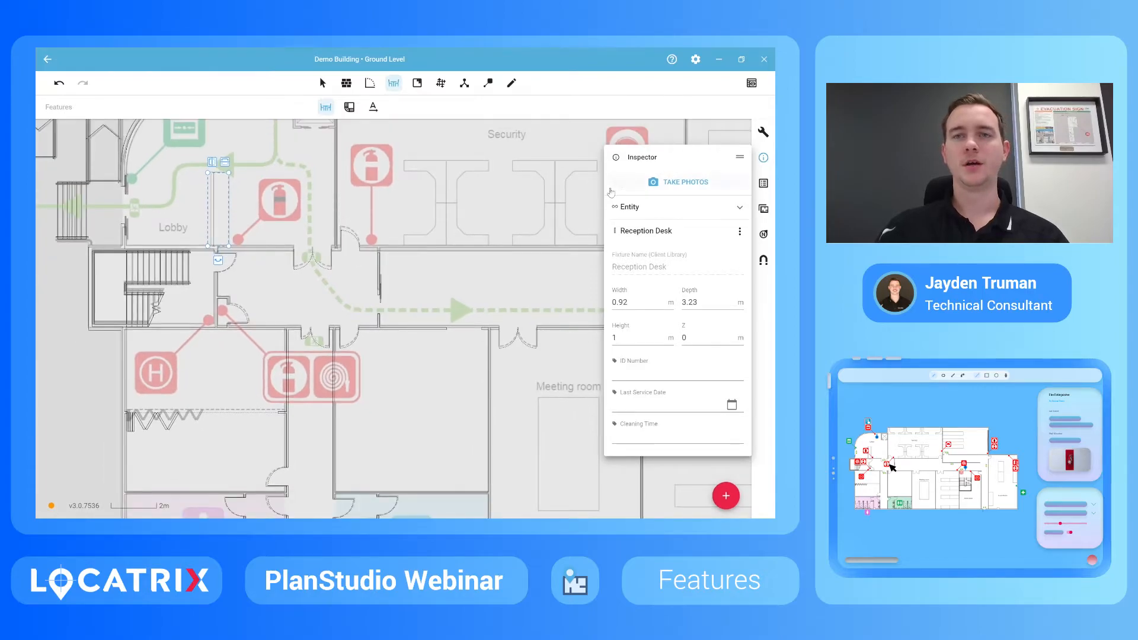
left_click(763, 134)
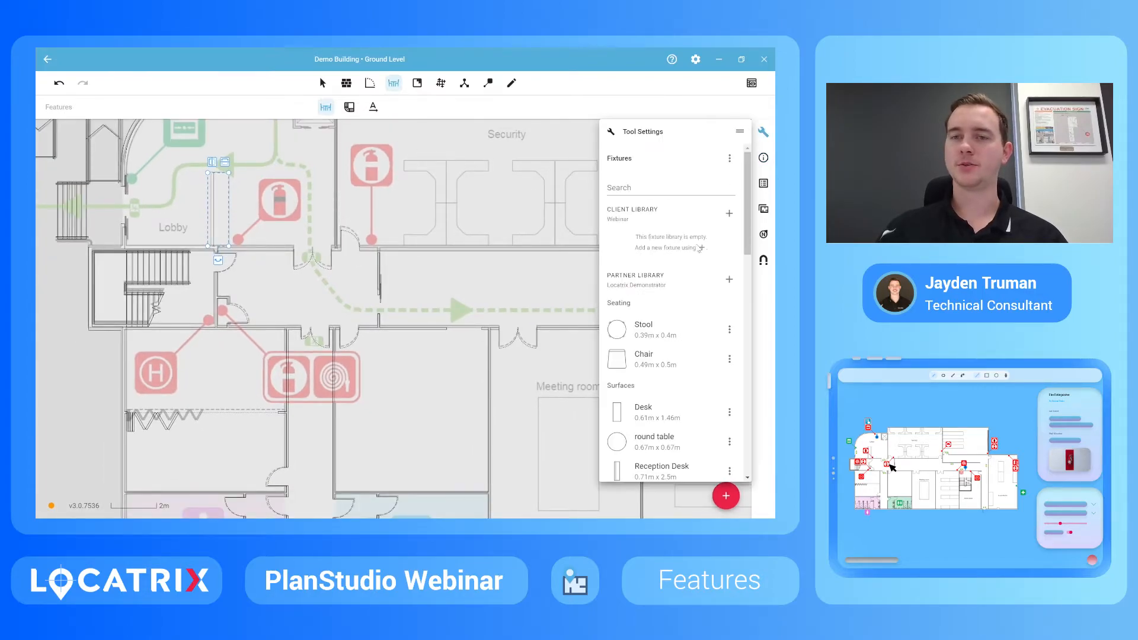
scroll(681, 269, "down", 2)
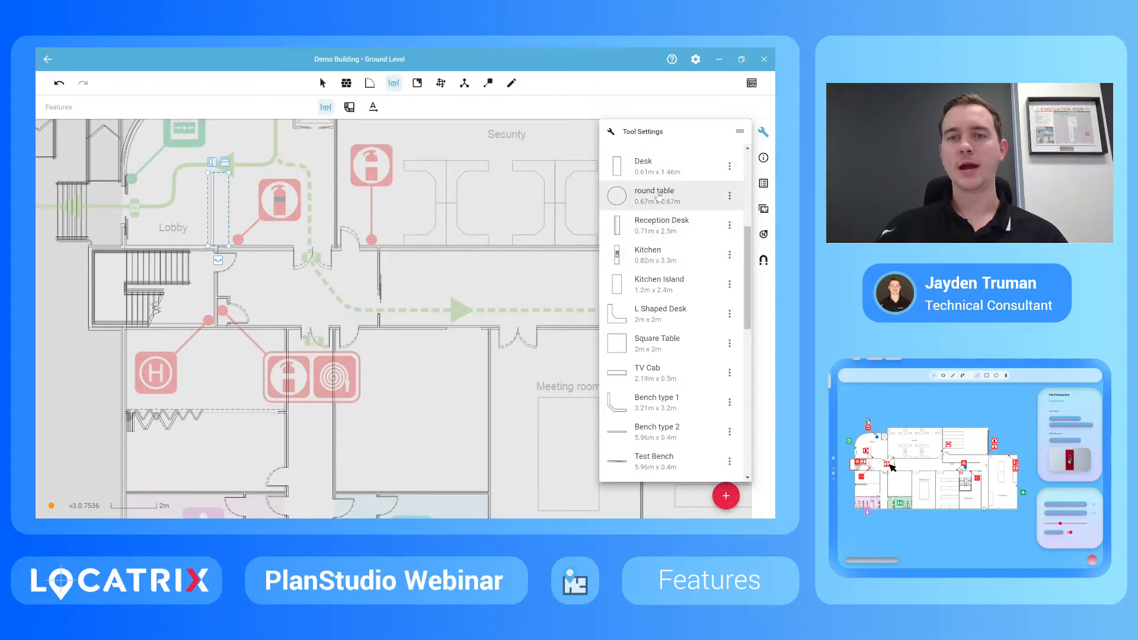
scroll(650, 246, "down", 5)
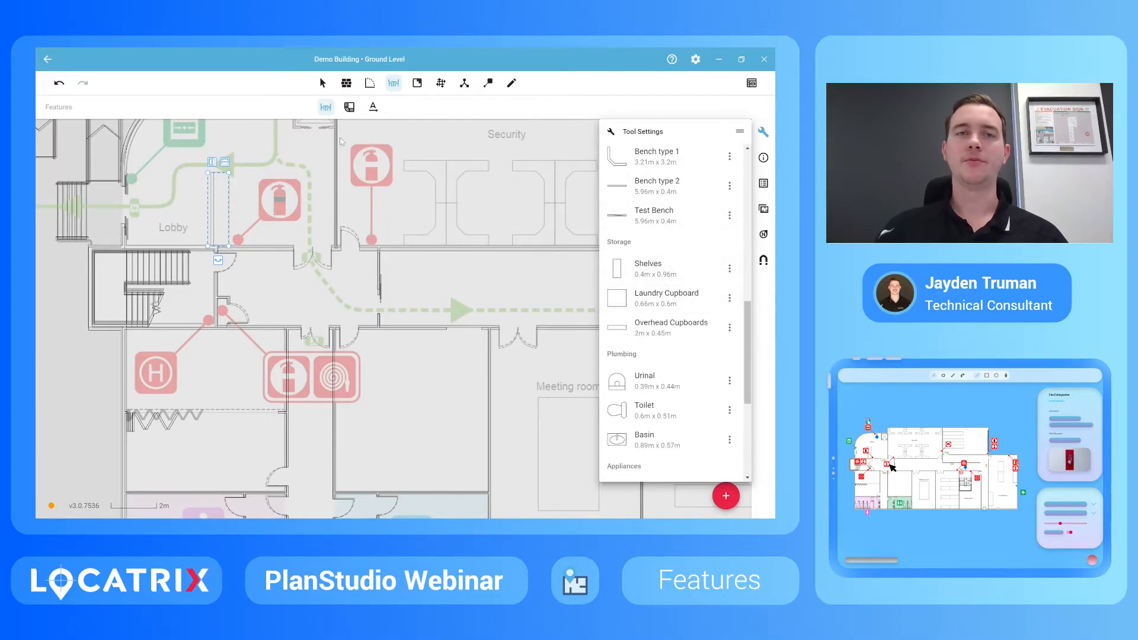
Step: Trace the corner desk beside the lift in the Security room with solid black hairline detail lines
left_click(349, 106)
scroll(390, 254, "down", 2)
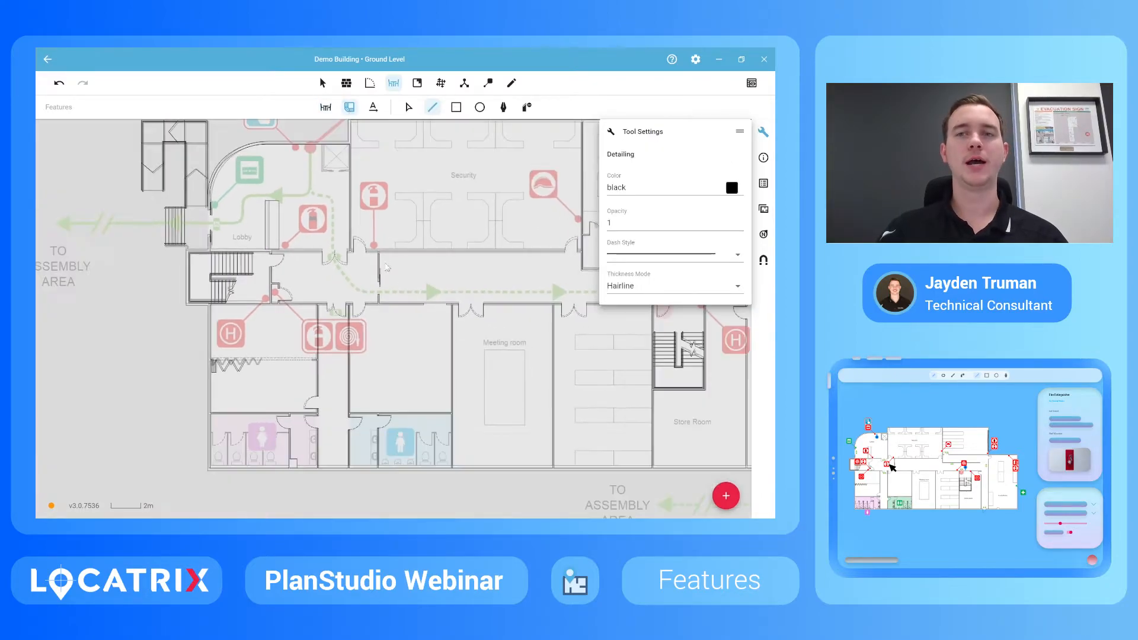
scroll(390, 255, "down", 1)
scroll(345, 165, "up", 5)
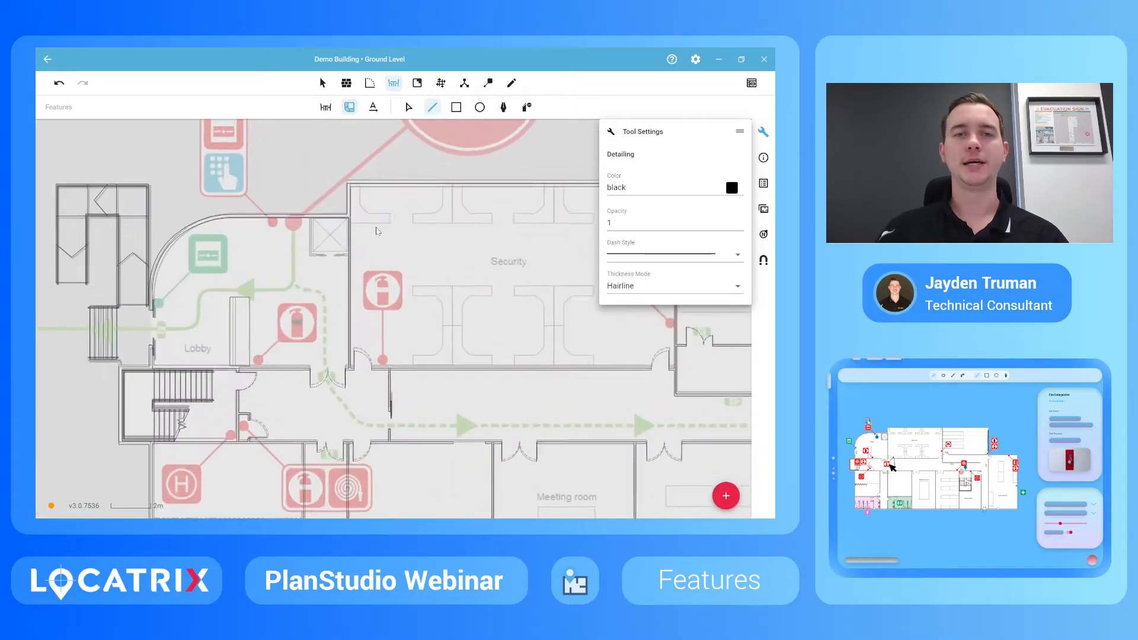
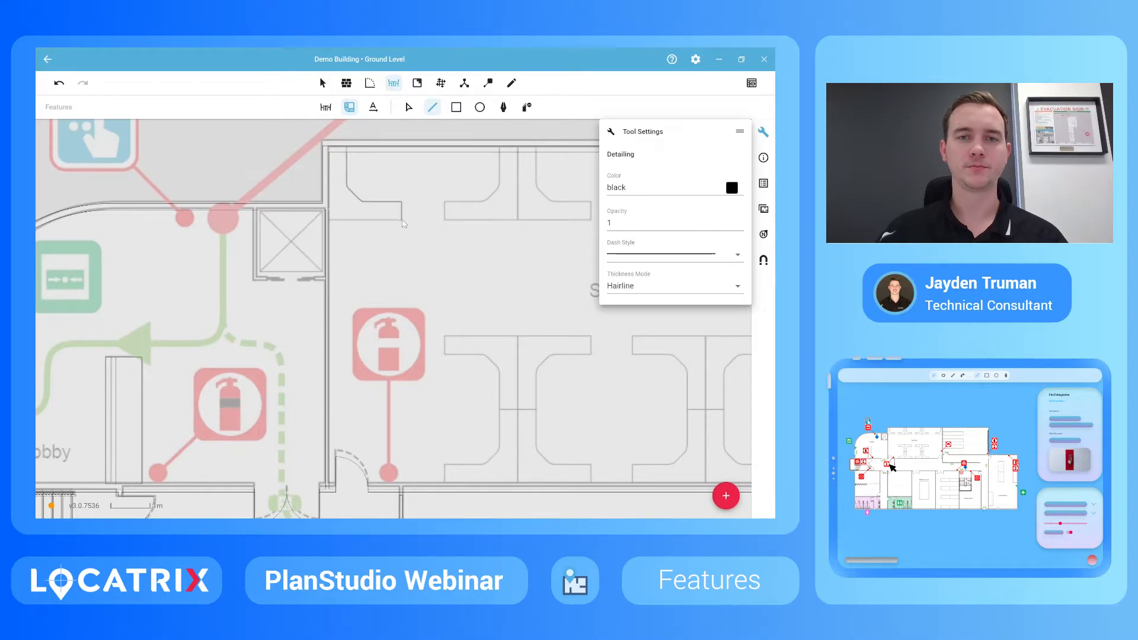
left_click(402, 220)
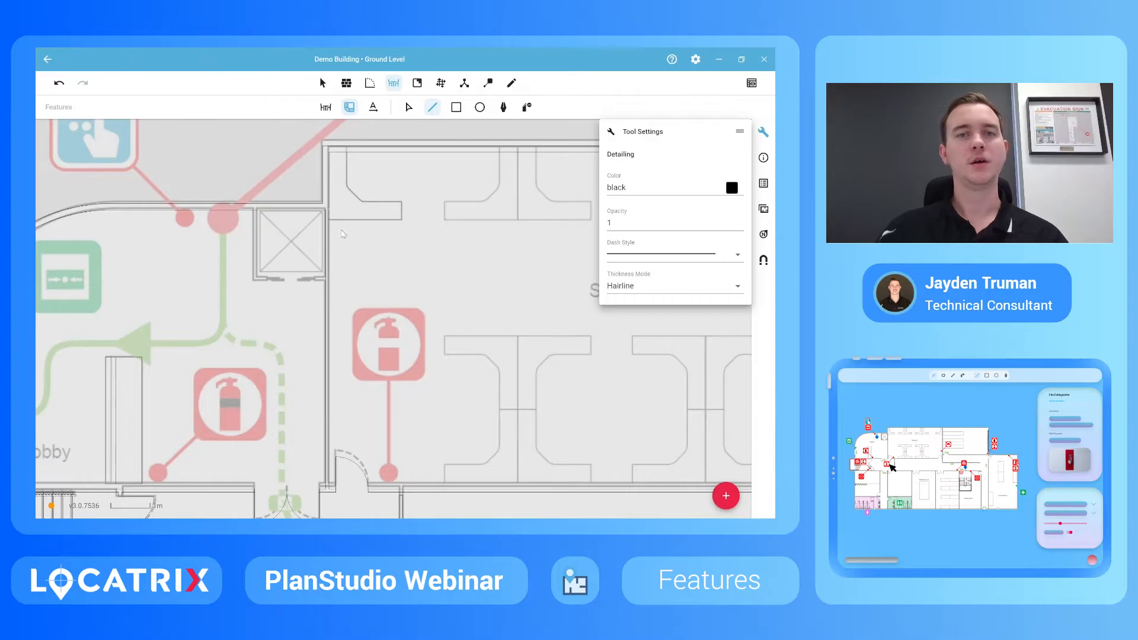
Step: Select all detail lines of the traced corner desk in the Security room and copy them
scroll(330, 222, "down", 5)
scroll(342, 239, "up", 3)
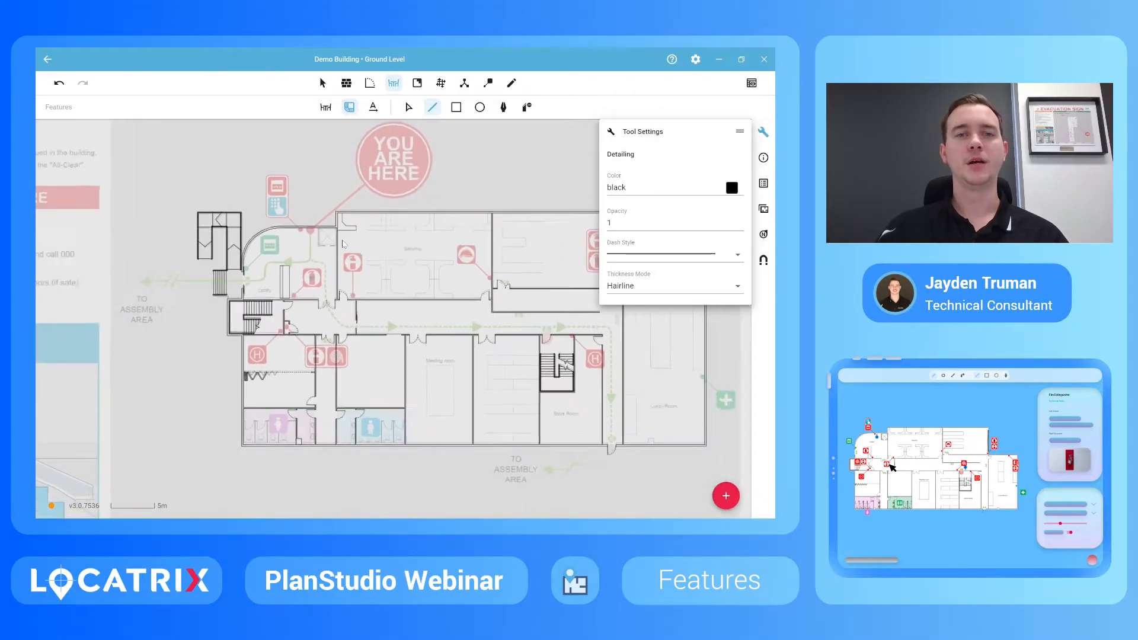
left_click(322, 83)
scroll(346, 215, "up", 2)
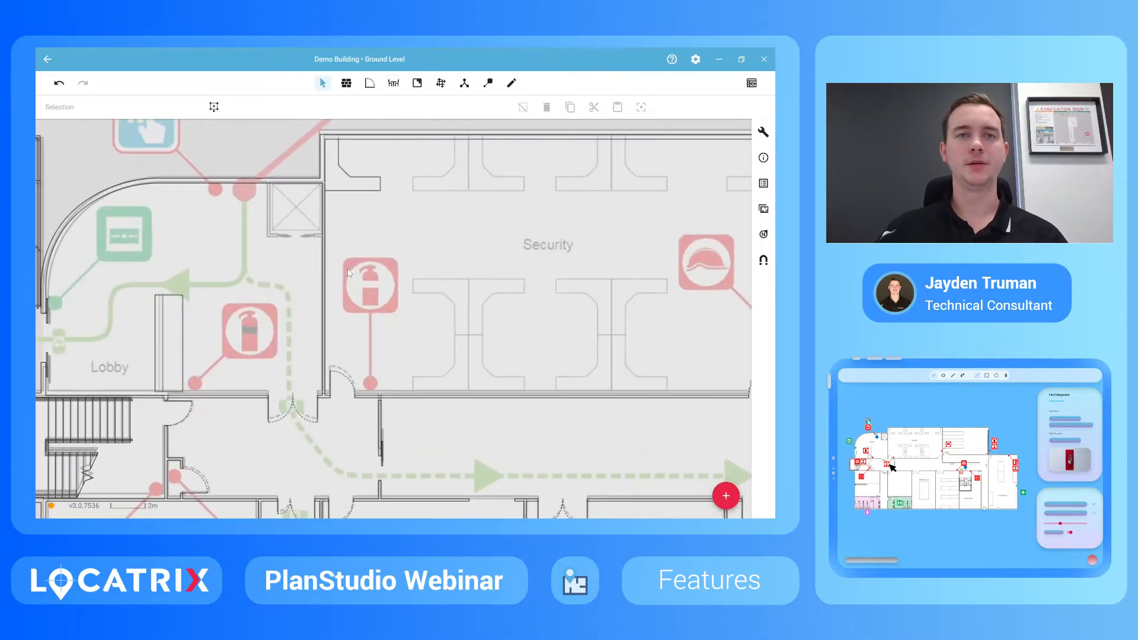
left_click_drag(388, 150, 333, 204)
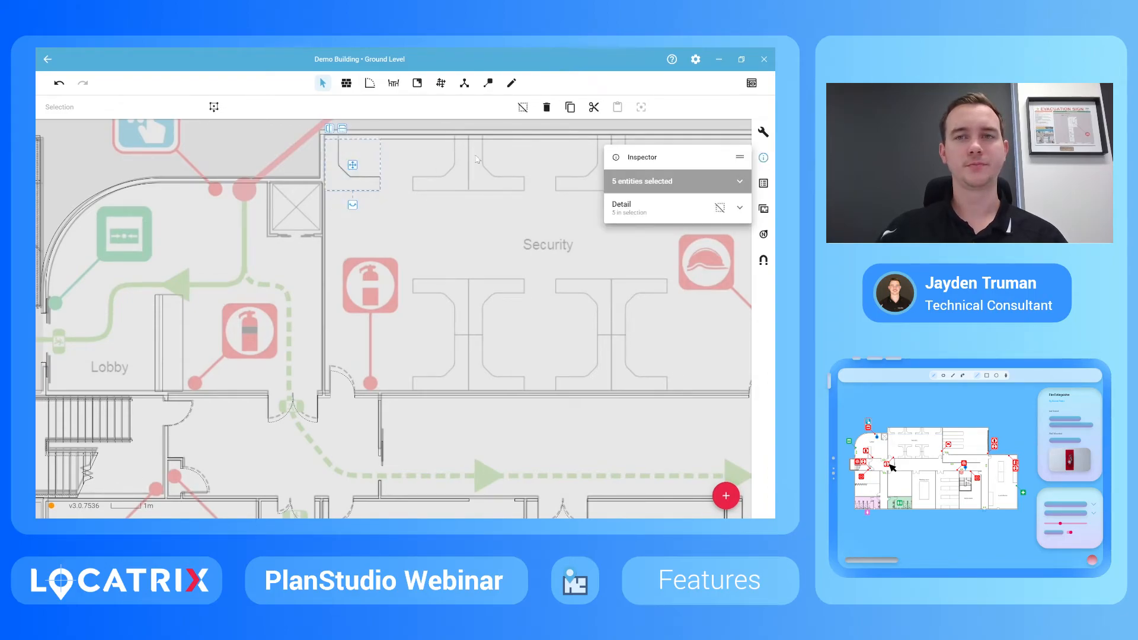
left_click(570, 107)
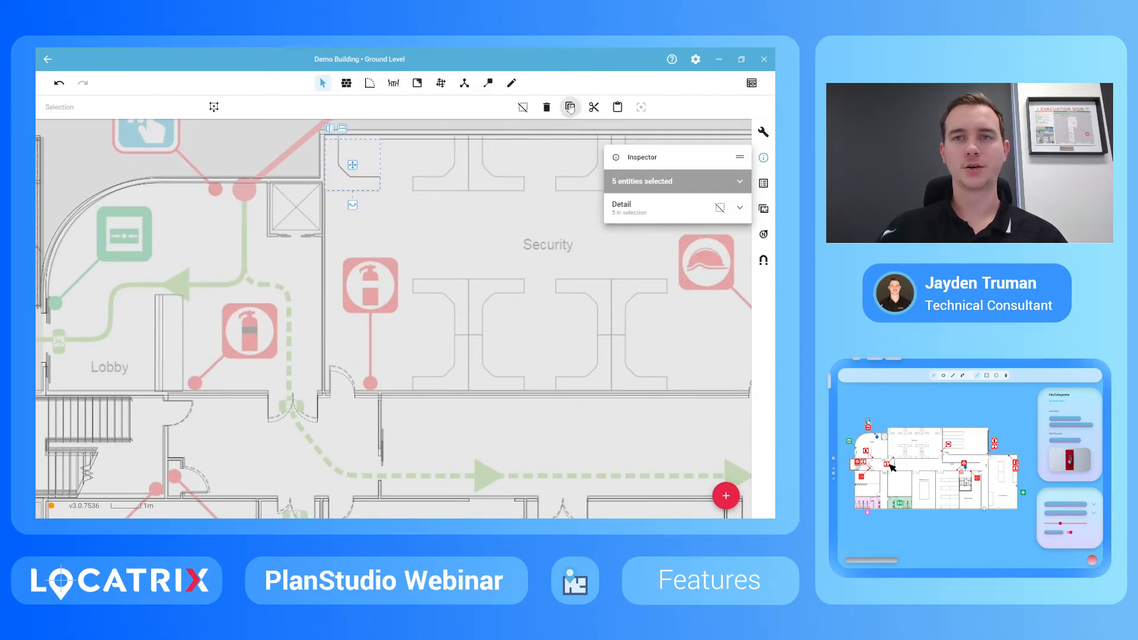
Step: Paste the copied corner desk and place it over the right-hand half of the neighbouring desk pair along Security's upper wall
left_click(618, 108)
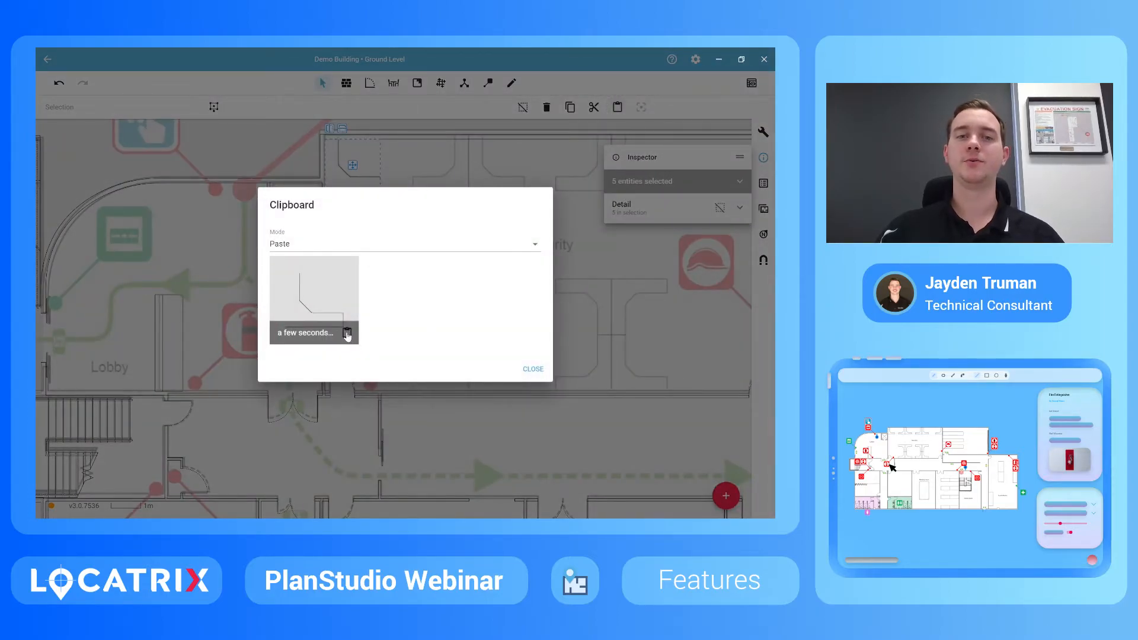
left_click(348, 335)
left_click_drag(499, 165, 496, 168)
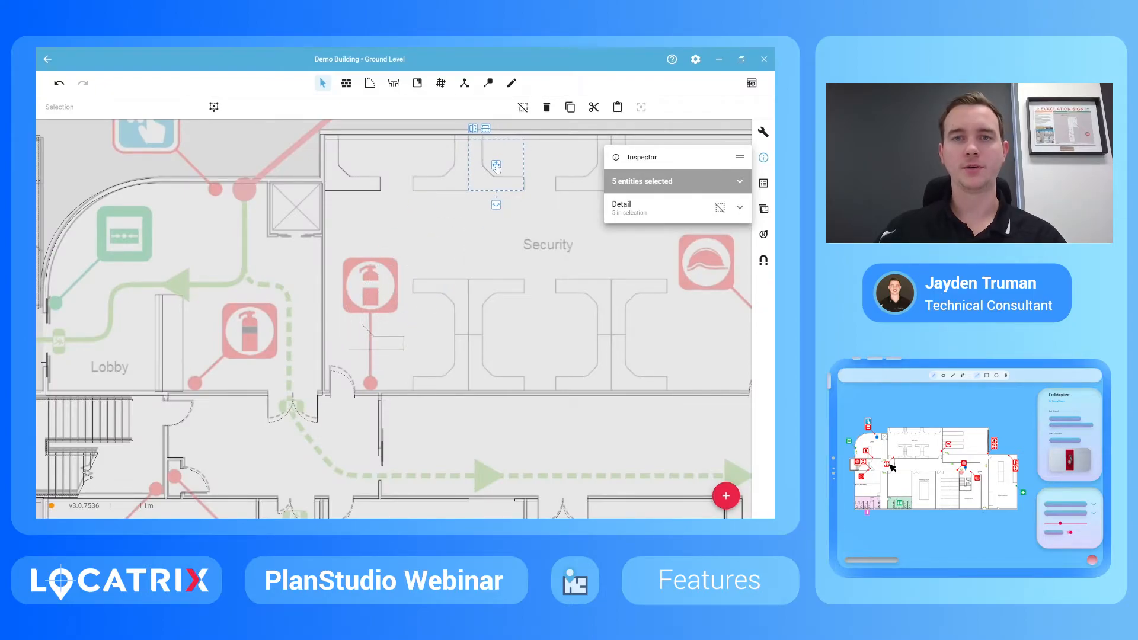
Step: Paste another corner desk copy, mirror it horizontally and place it as the left-hand half of the same desk pair
left_click(616, 108)
left_click(355, 338)
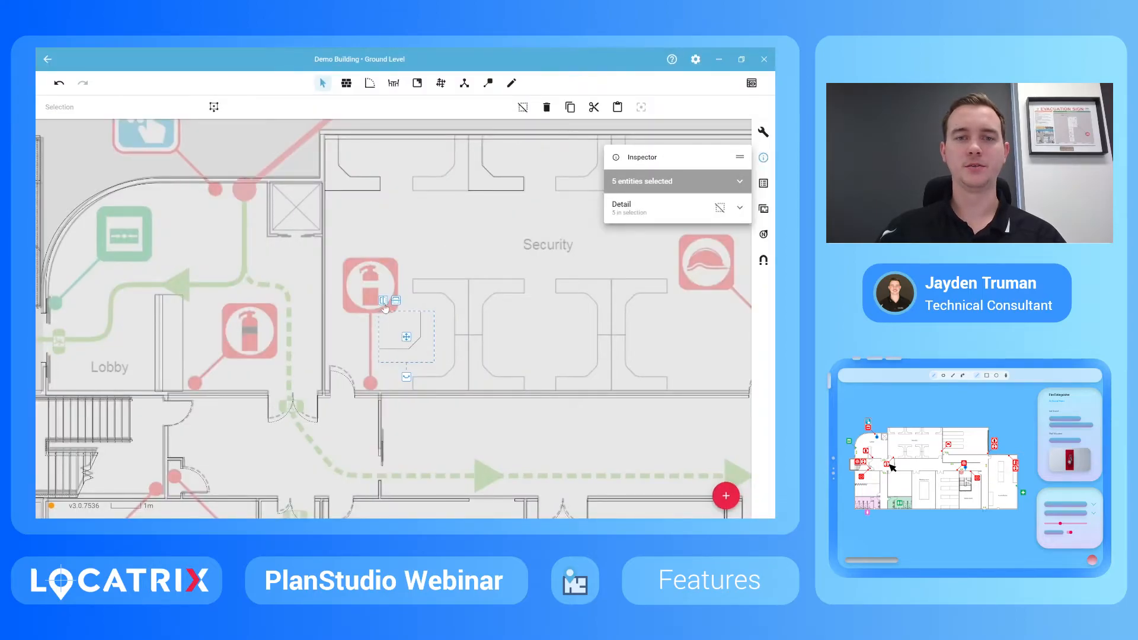
left_click_drag(406, 337, 366, 217)
Step: Duplicate the completed desk pair's detail lines and place the copy over the next desk pair along Security's upper wall
scroll(372, 194, "down", 3)
left_click(476, 194)
scroll(466, 190, "up", 2)
left_click_drag(363, 216, 362, 215)
left_click(570, 108)
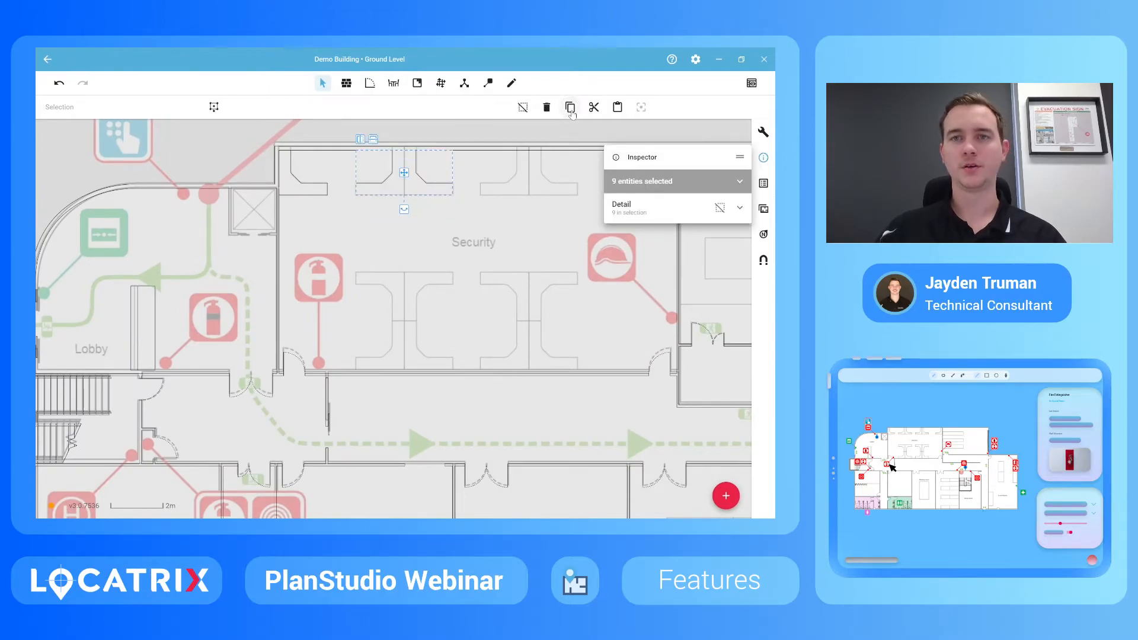
left_click(616, 107)
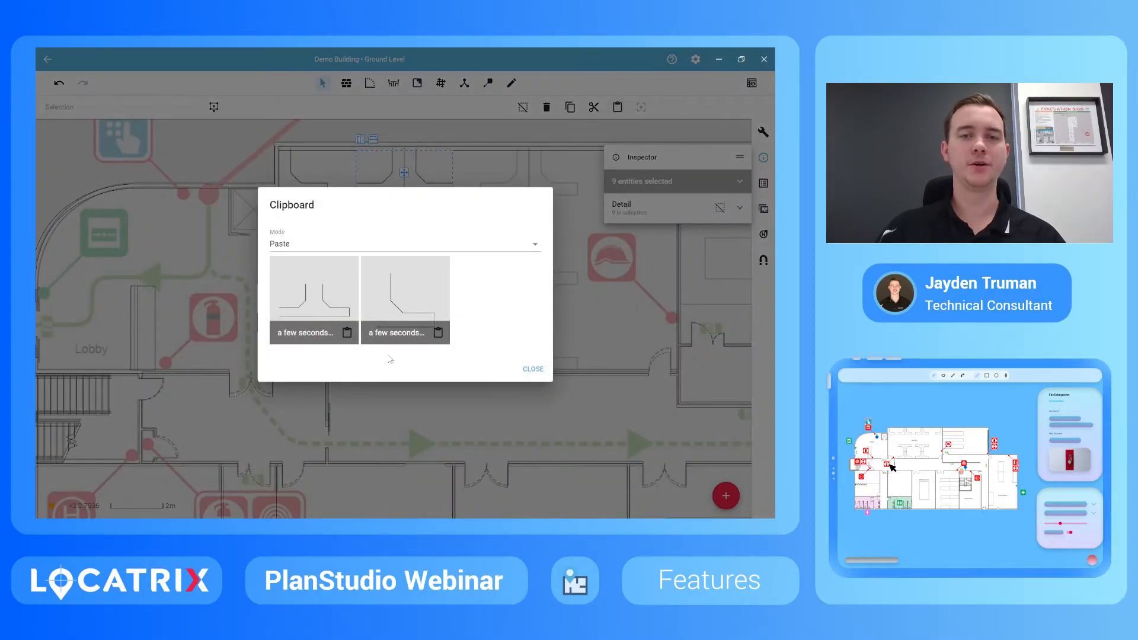
left_click(347, 333)
left_click_drag(382, 333, 529, 176)
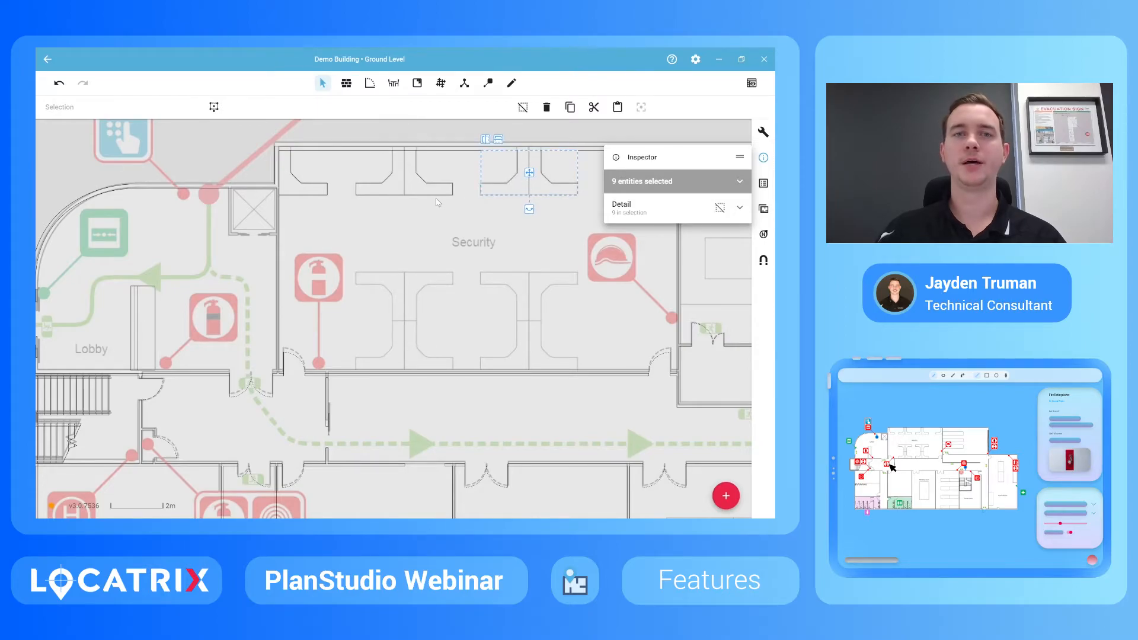
Step: Draw a horizontal text label above the Security room, running across the YOU ARE HERE marker
scroll(437, 203, "down", 1)
left_click(394, 83)
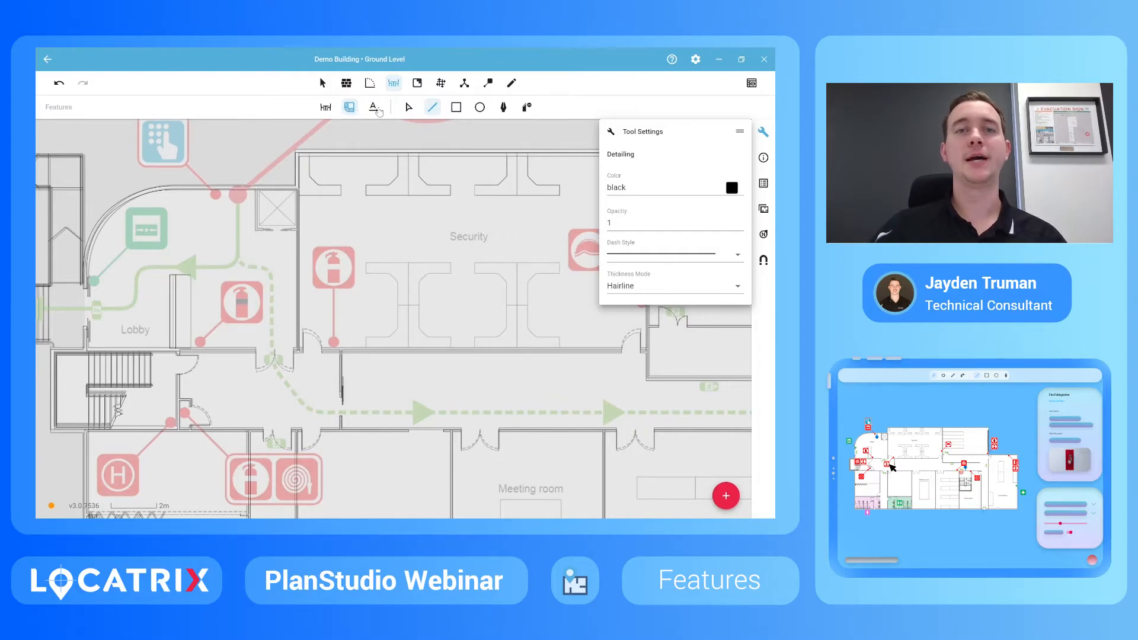
left_click(376, 109)
scroll(377, 246, "down", 3)
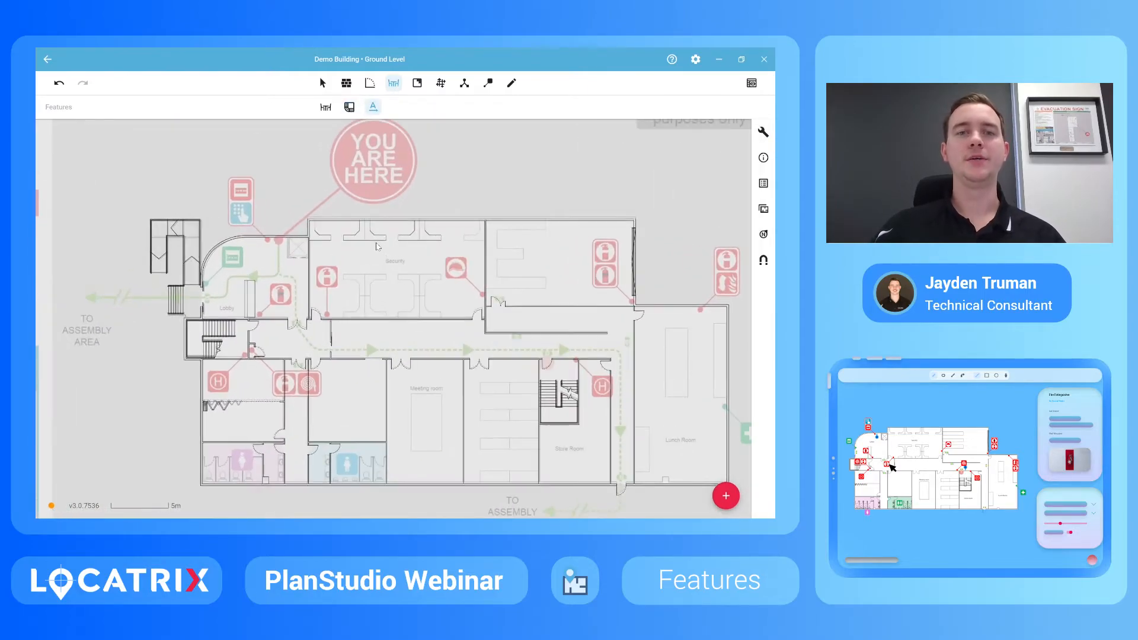
scroll(385, 238, "down", 2)
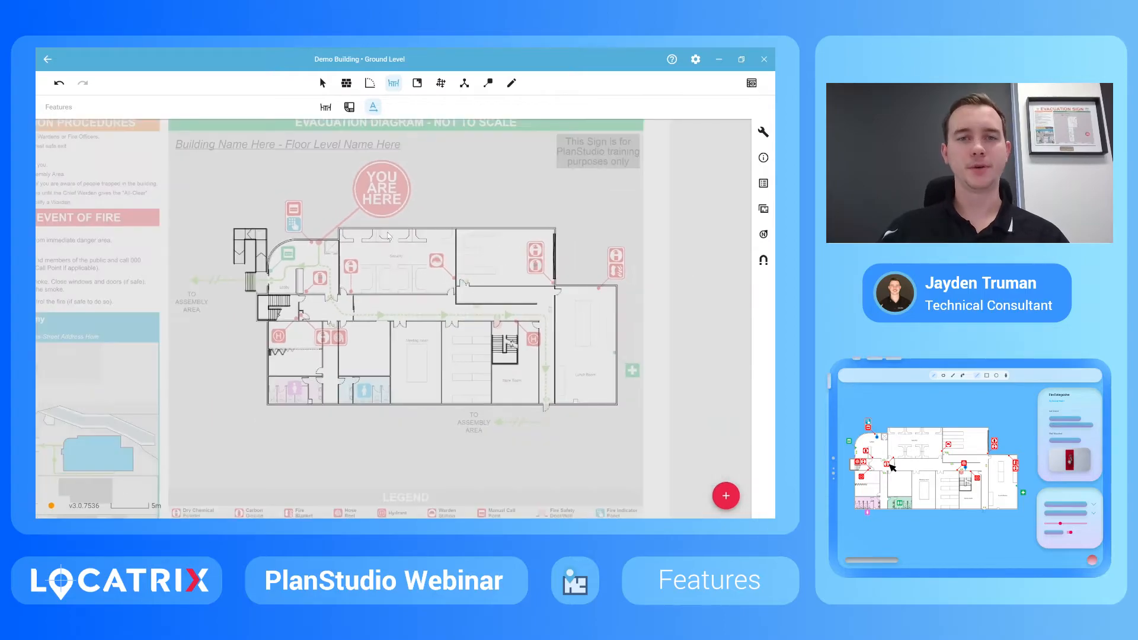
scroll(385, 171, "up", 2)
left_click_drag(313, 202, 603, 198)
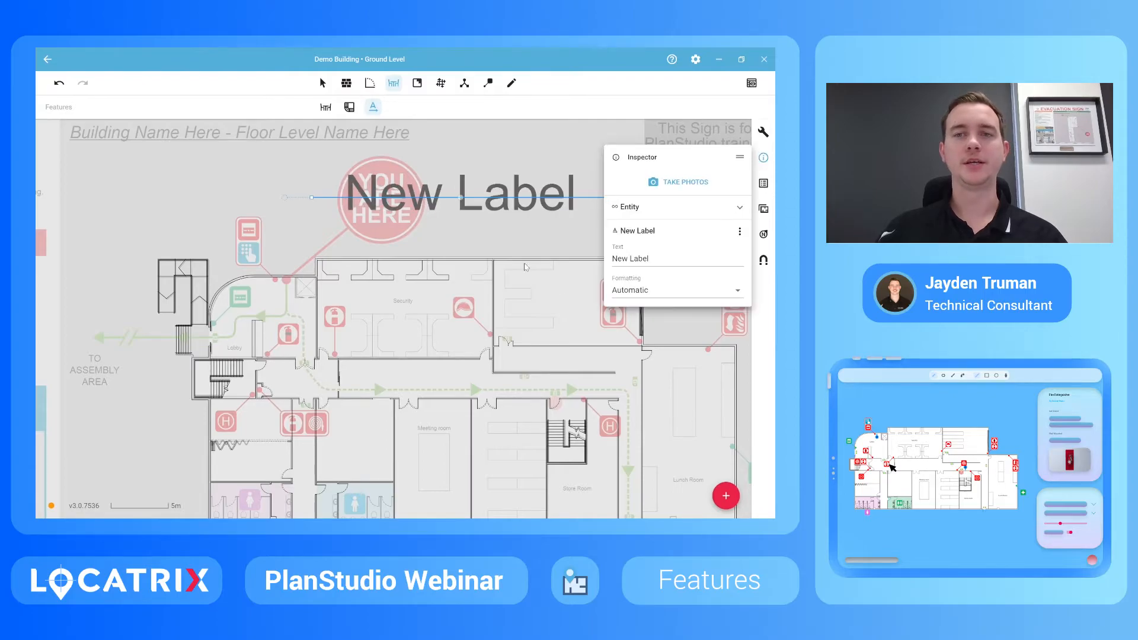
Step: Change the new label's text to "Test"
left_click(662, 259)
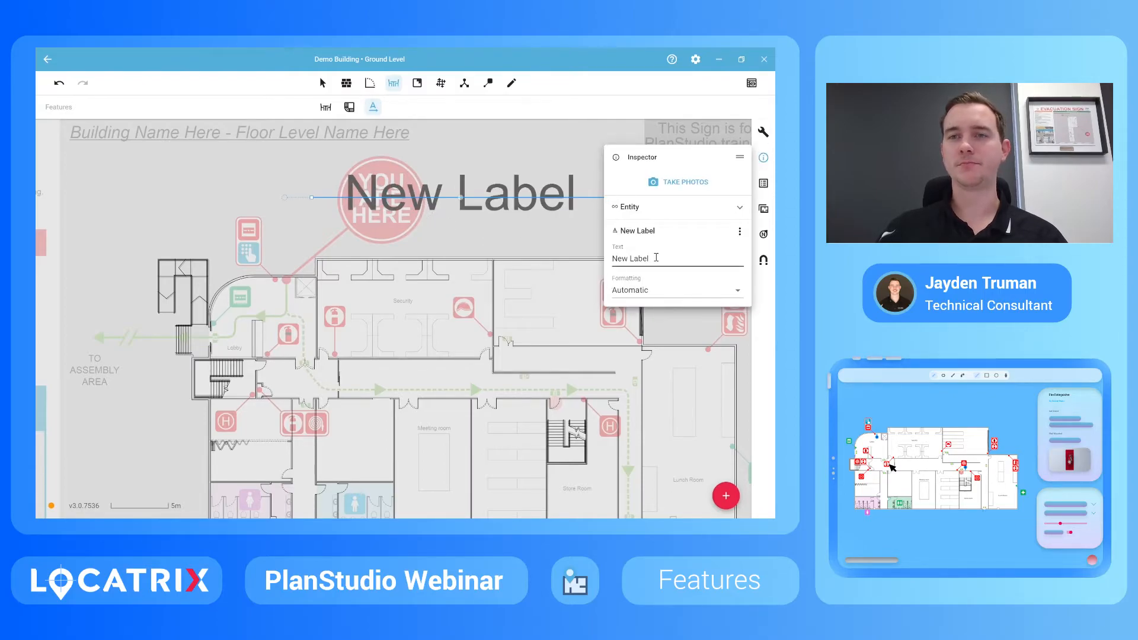
left_click_drag(661, 259, 601, 275)
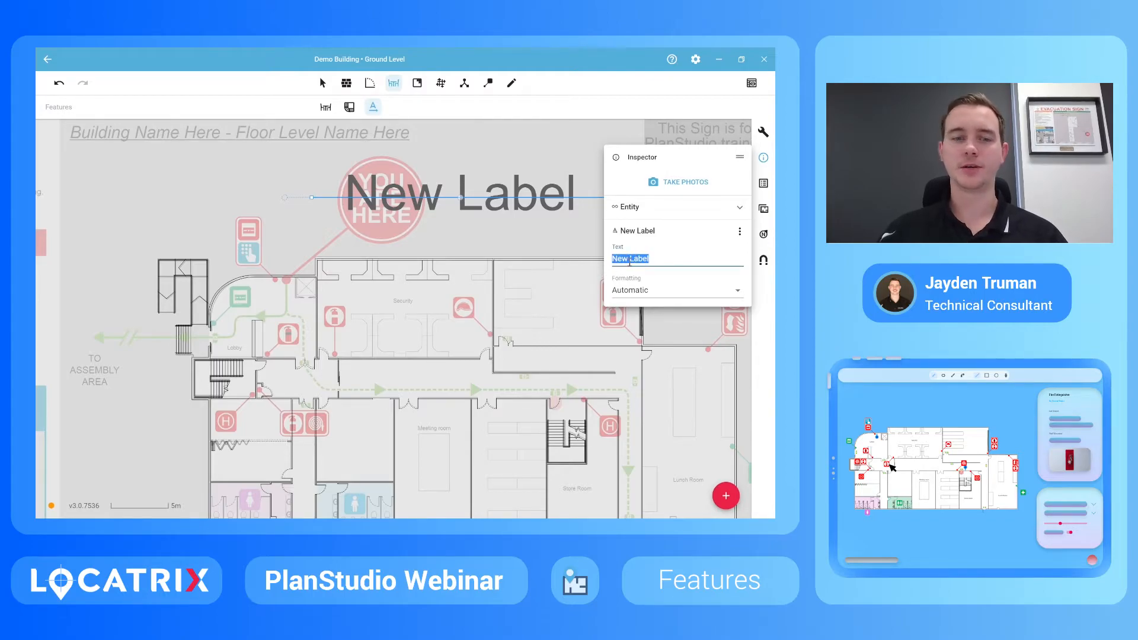
type("Test")
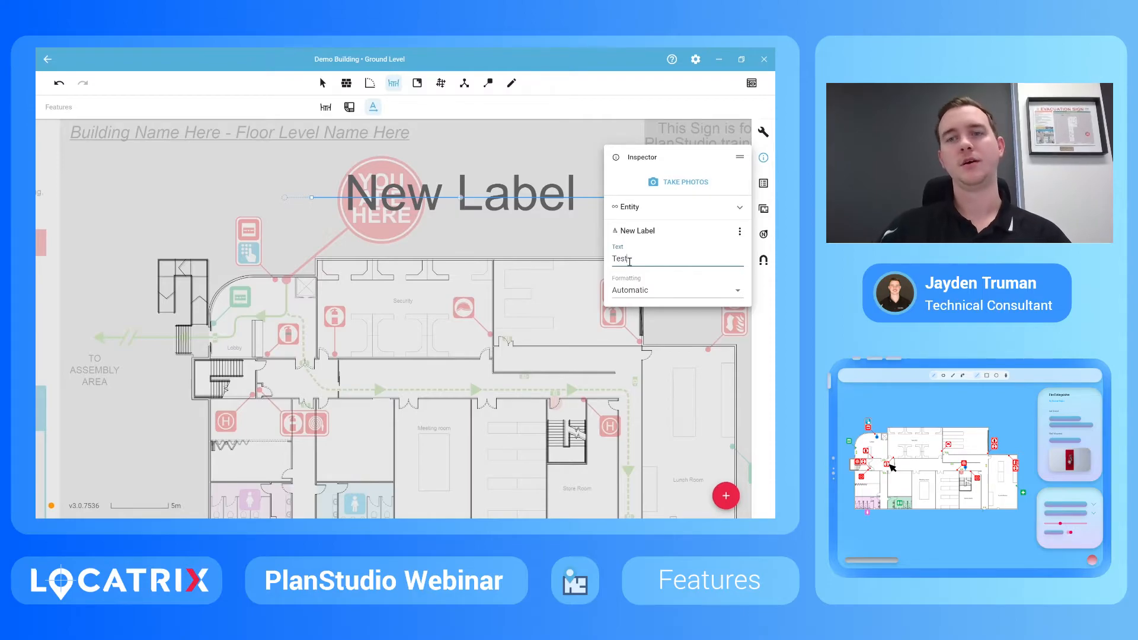
Step: Switch the Test label to Custom formatting with font size 20 and the colour red
left_click(631, 291)
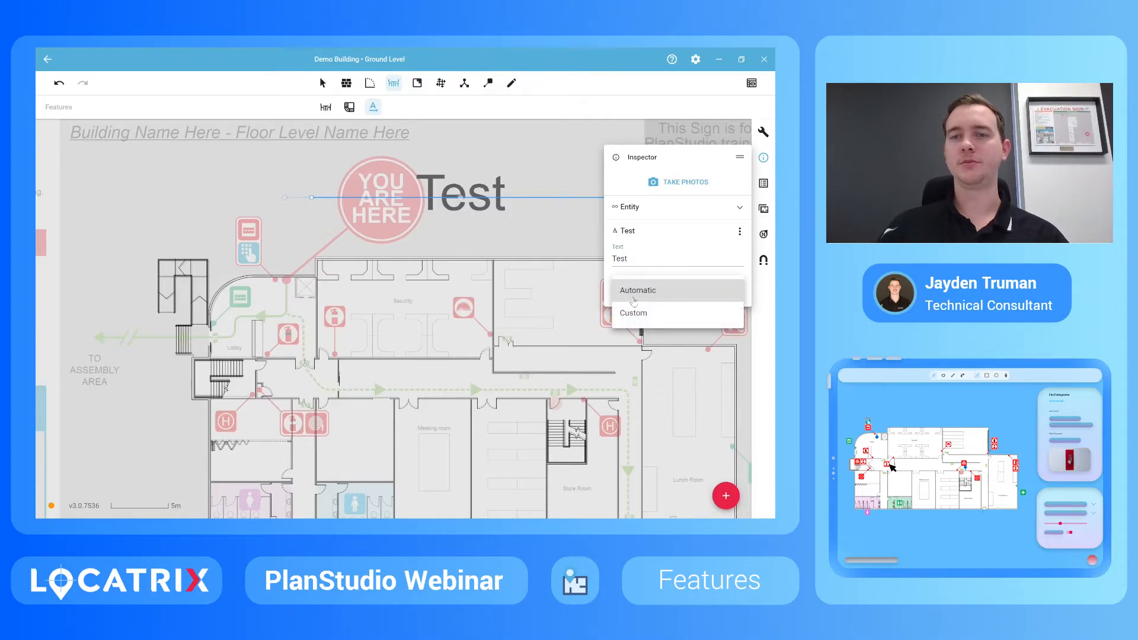
left_click(639, 317)
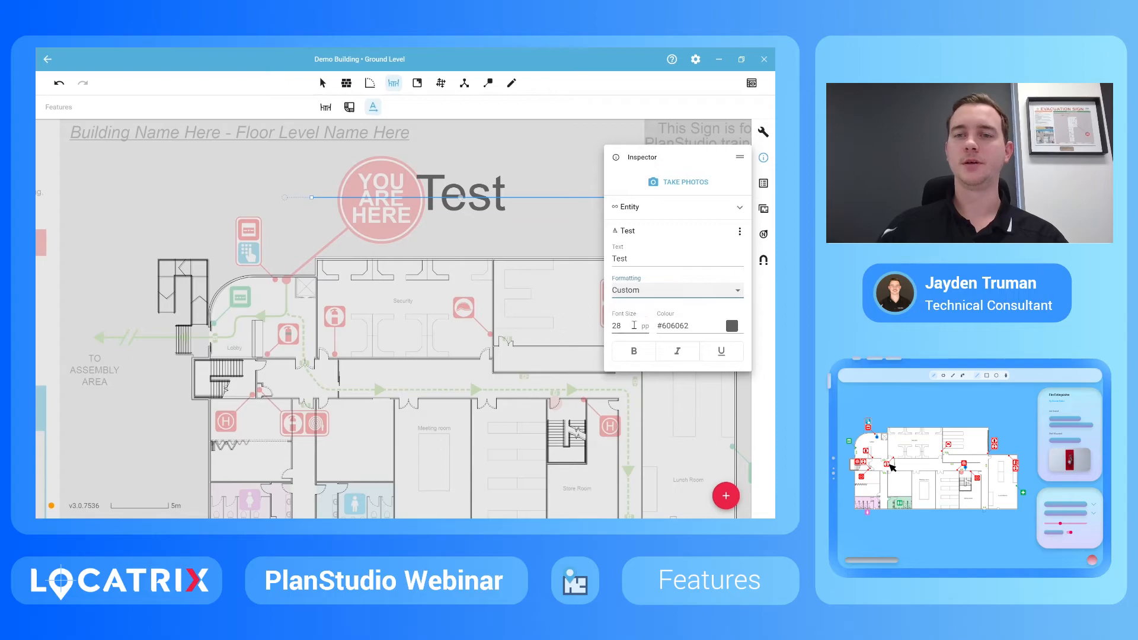
left_click(627, 328)
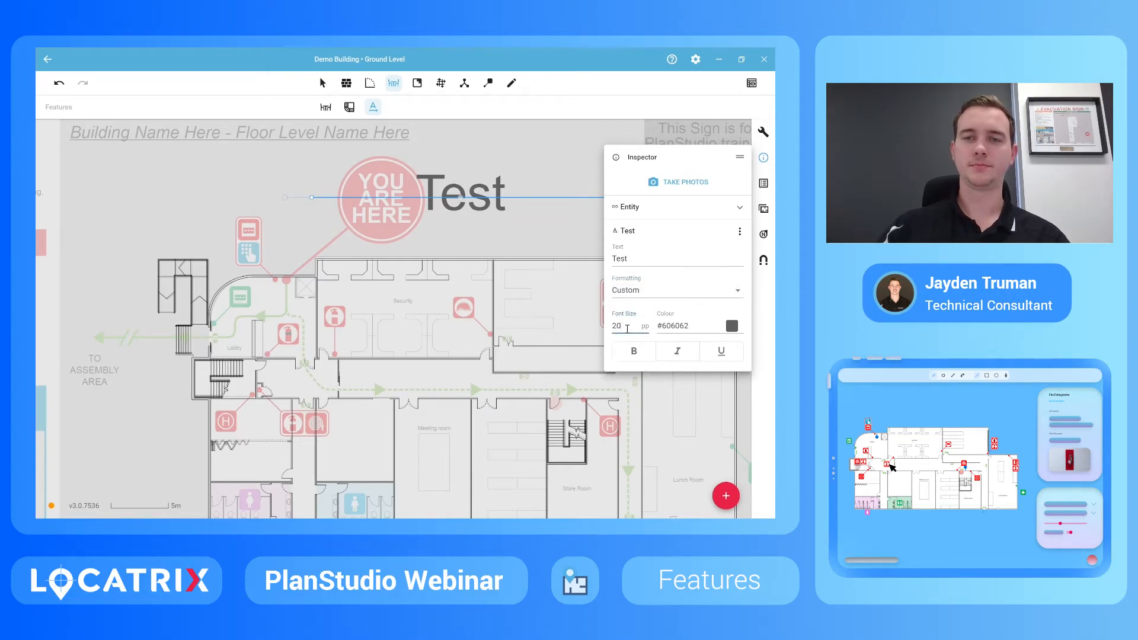
left_click(702, 329)
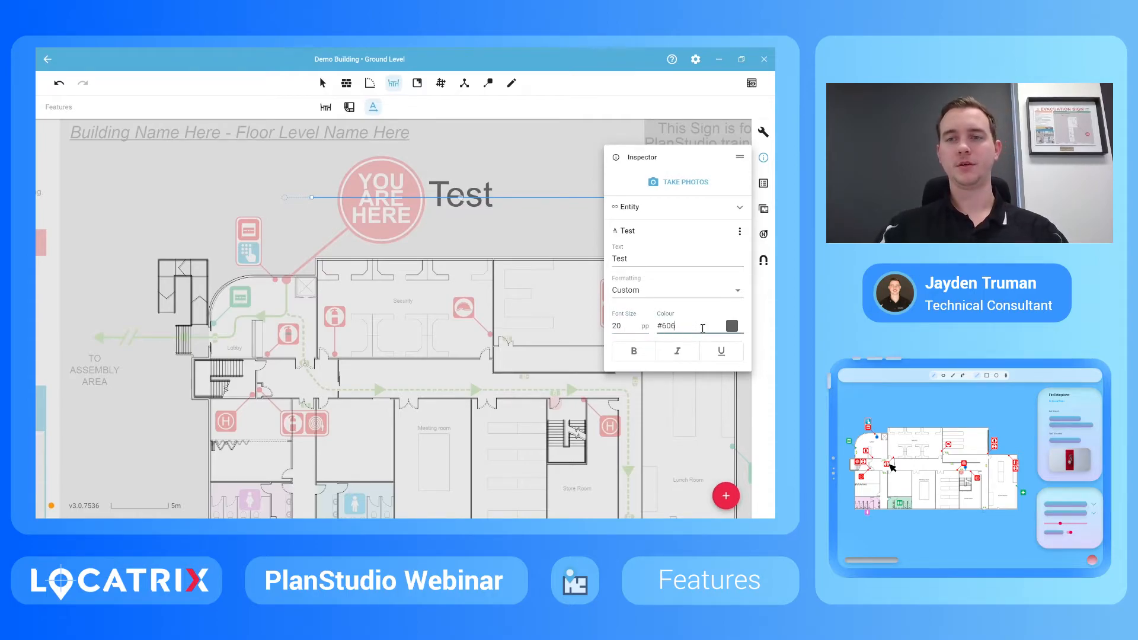
key("BackSpace")
key("BackSpace")
type("red")
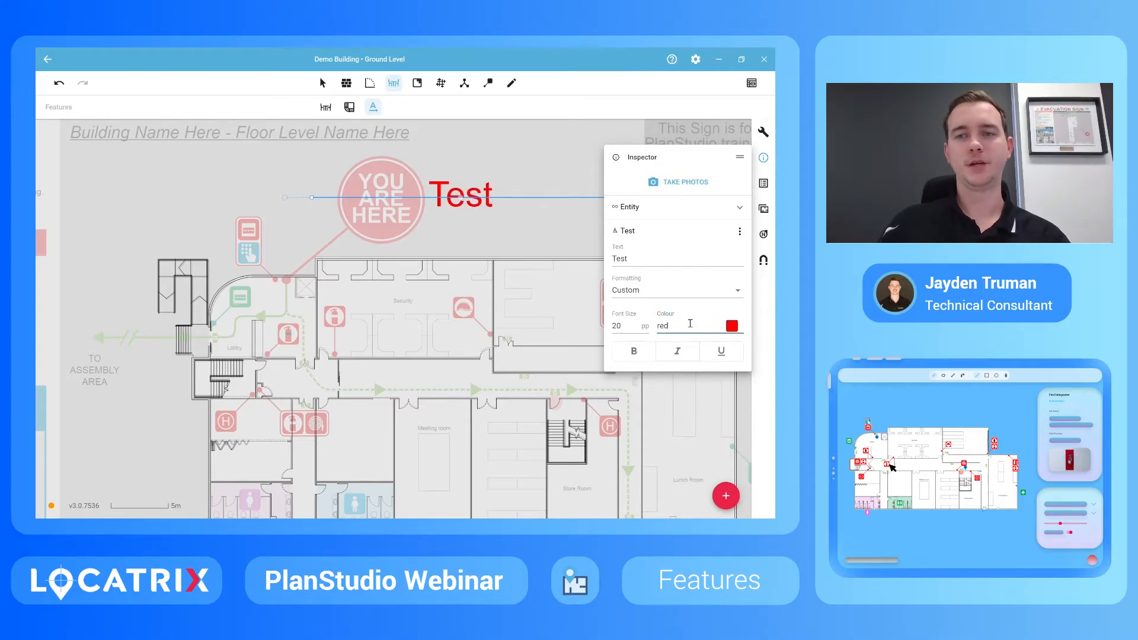
Step: Make the Test label bold, italic and underlined, and deselect it
left_click(633, 351)
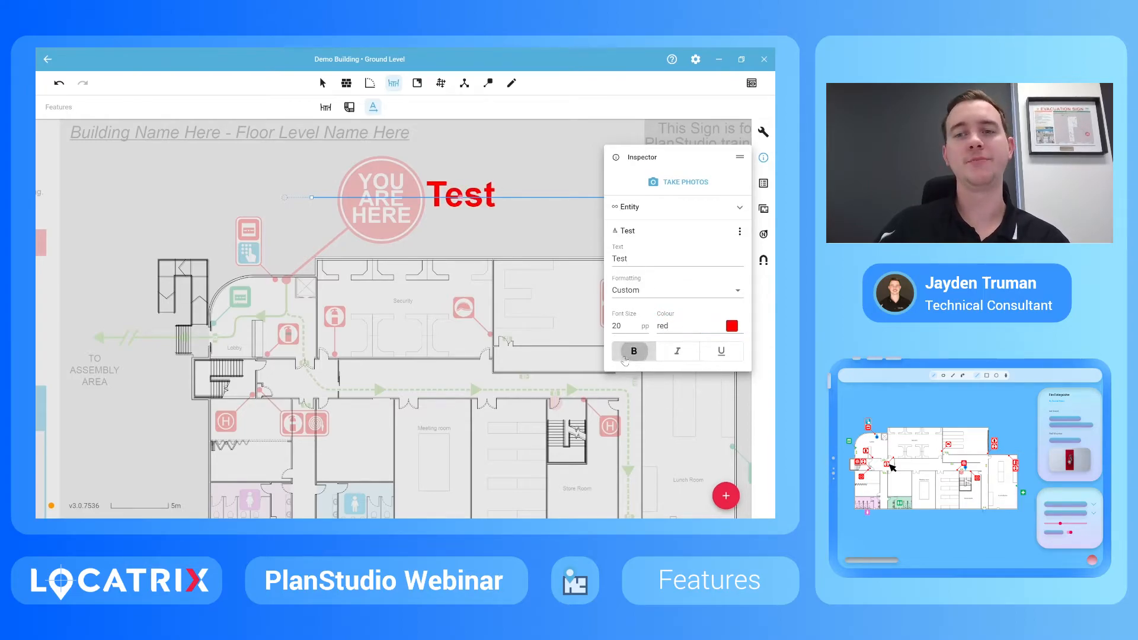
left_click(676, 351)
left_click(706, 356)
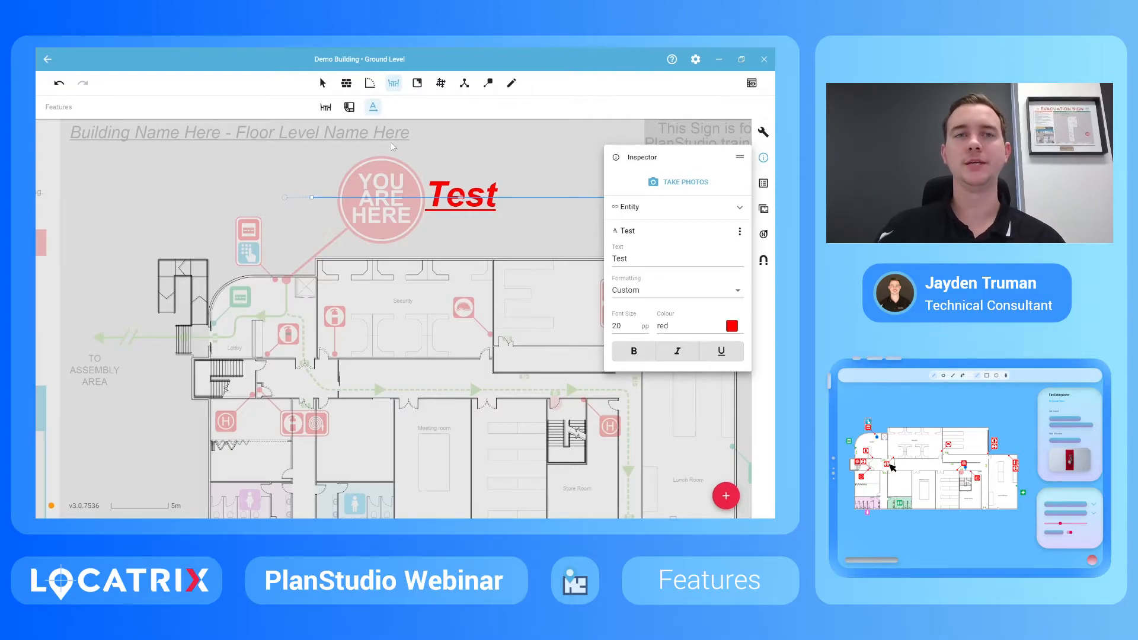
scroll(373, 178, "down", 2)
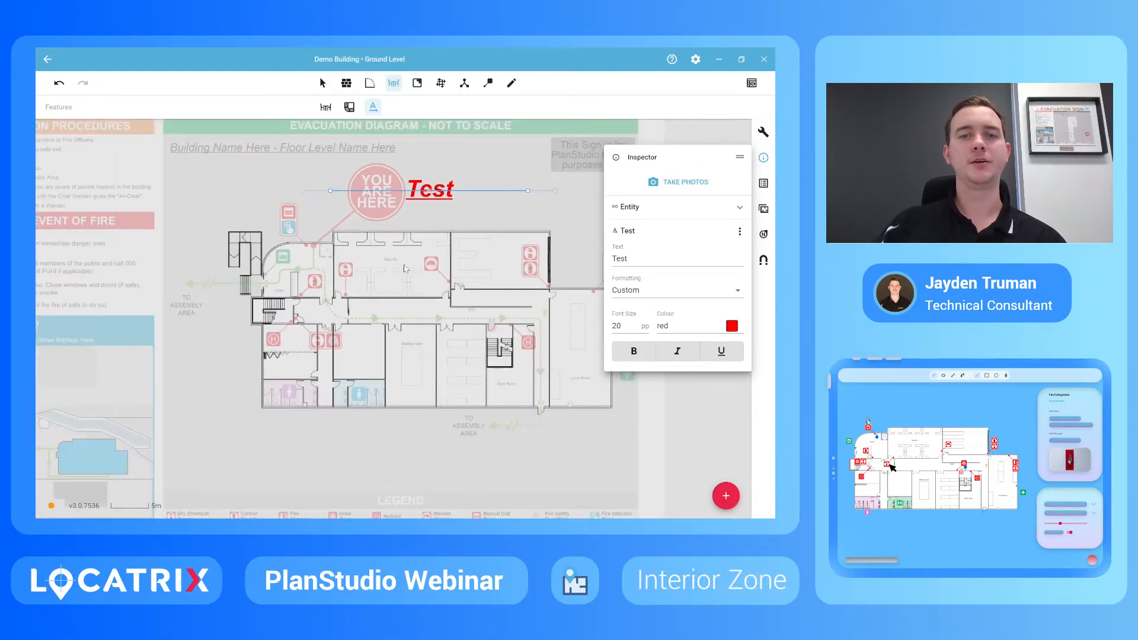
scroll(362, 307, "up", 2)
left_click(357, 301)
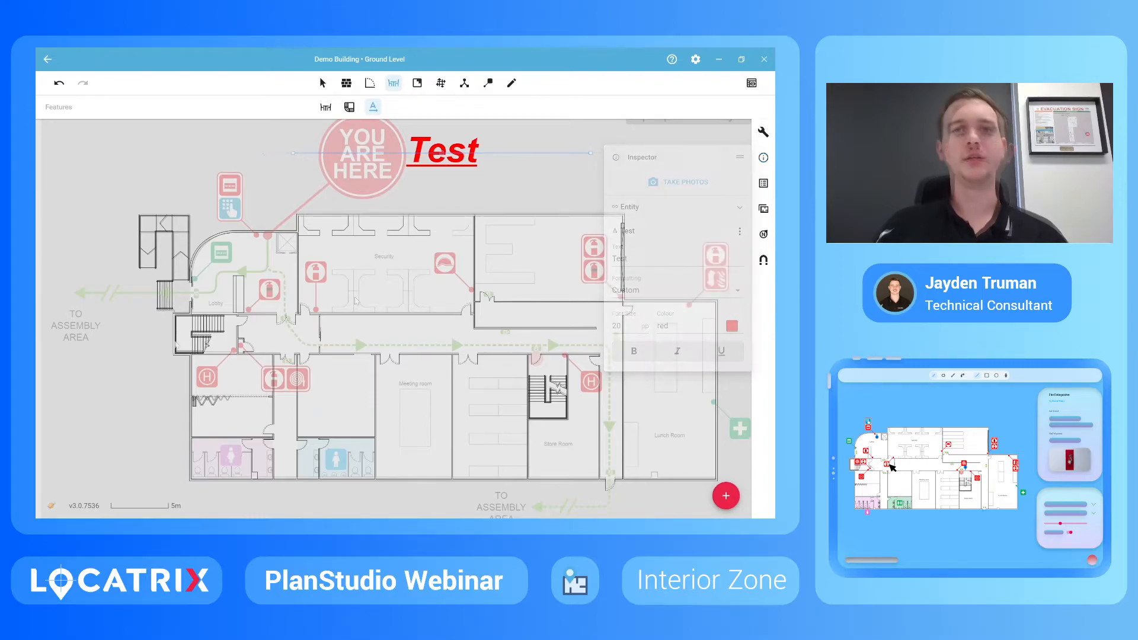
Step: Set up the zone brush for an Interior zone with the Outer wall boundary type
left_click(416, 83)
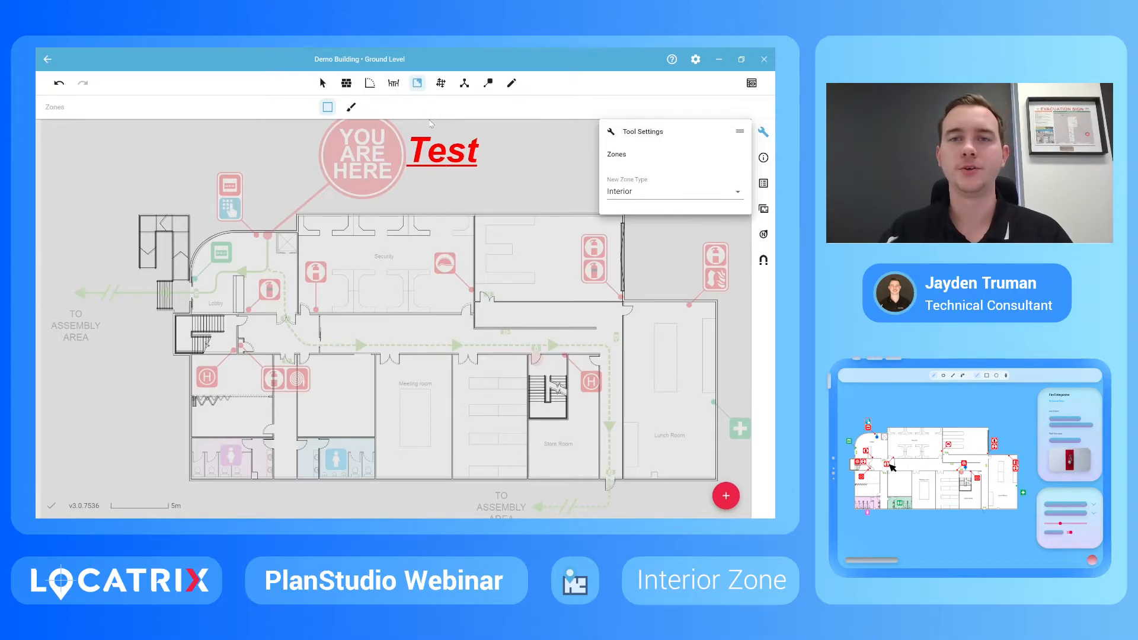
left_click(633, 196)
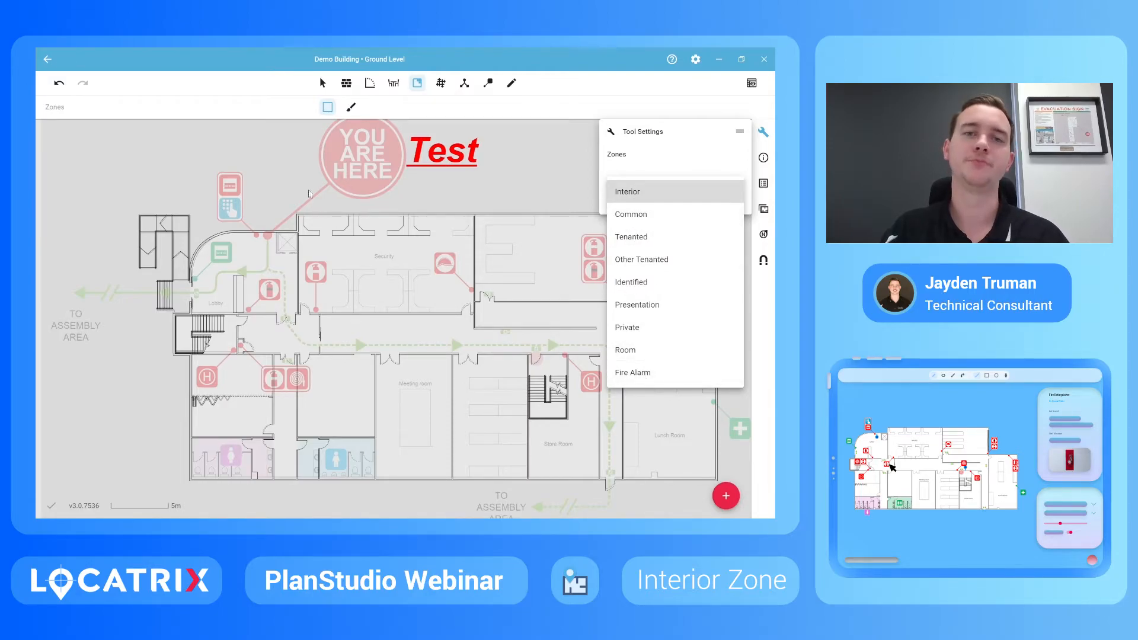
left_click(324, 202)
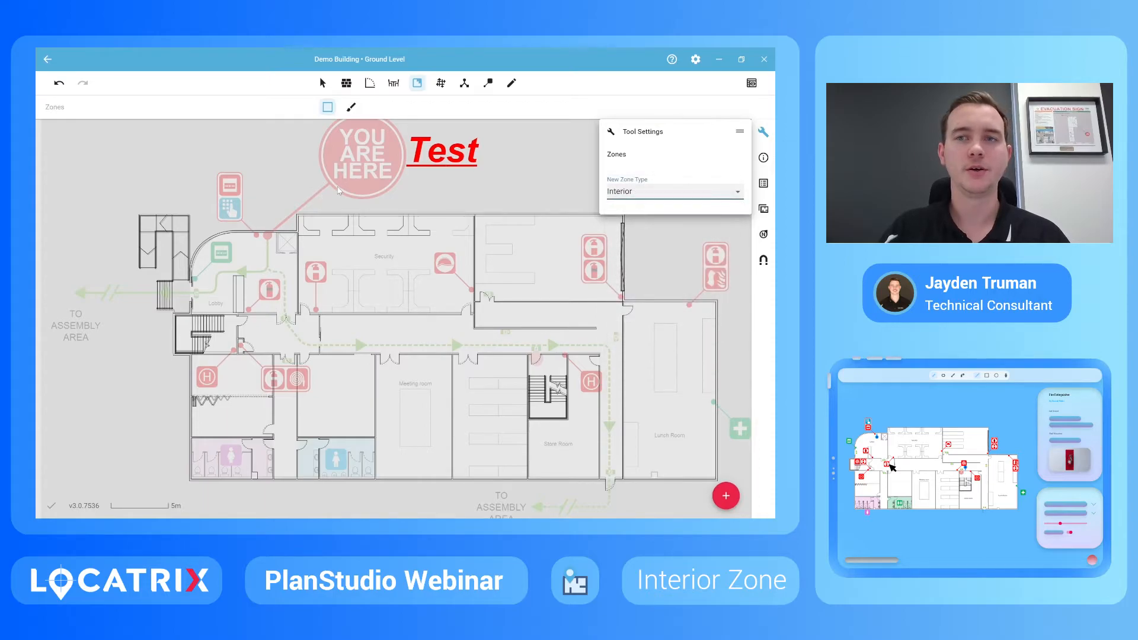
left_click(352, 108)
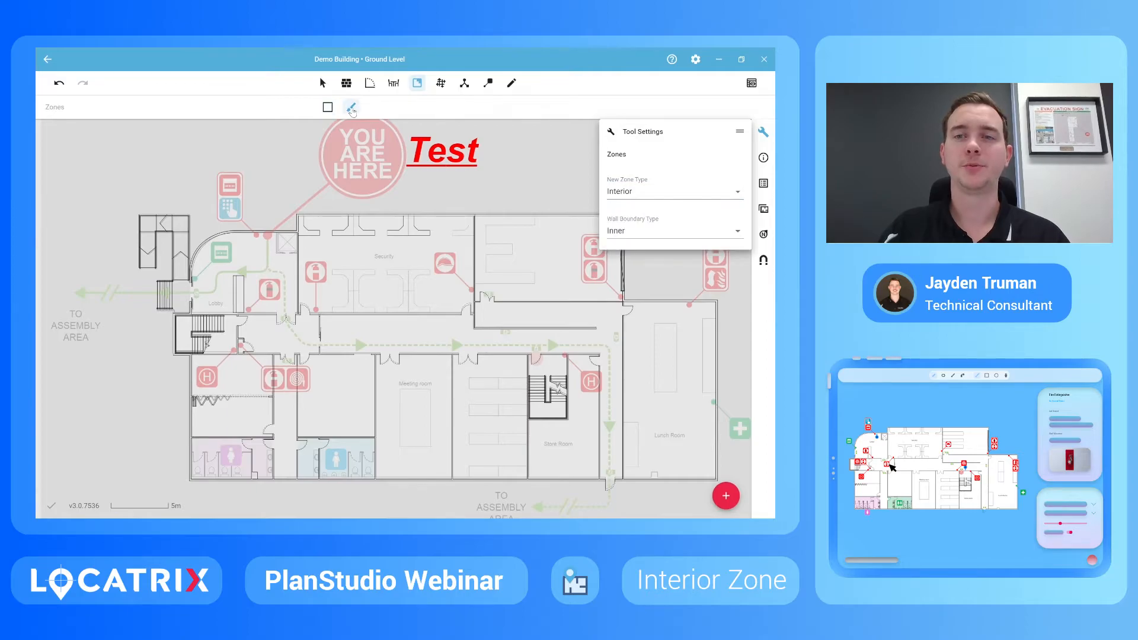
left_click(614, 233)
left_click(616, 294)
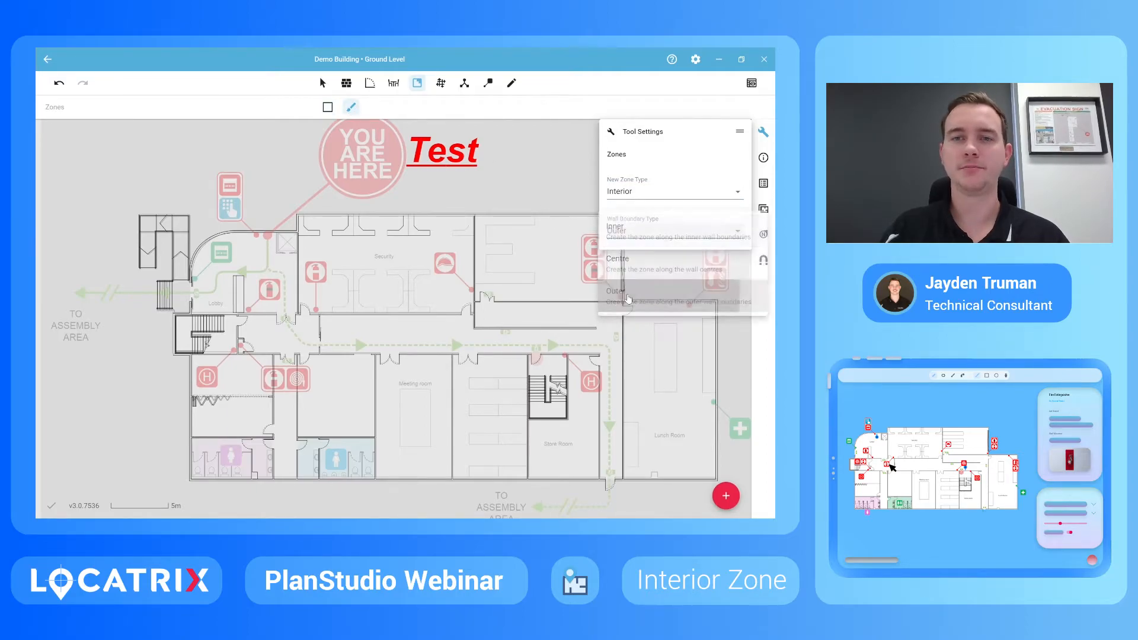
Step: Brush along the building's outer walls to create an Interior zone covering the whole ground level
scroll(363, 211, "down", 2)
scroll(275, 236, "down", 1)
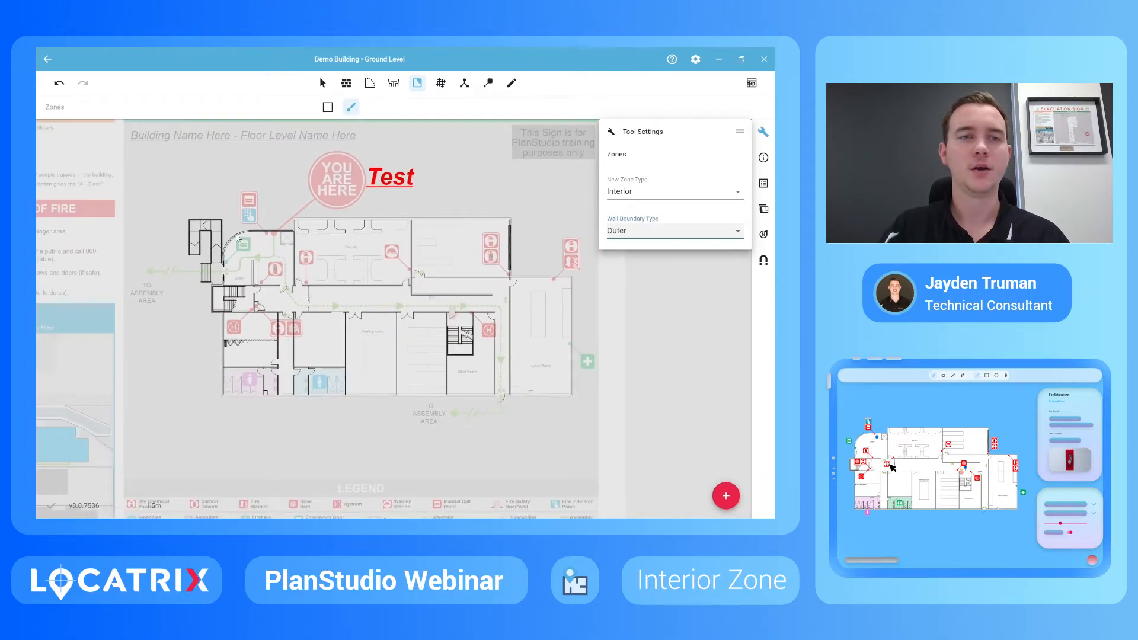
left_click_drag(281, 232, 294, 223)
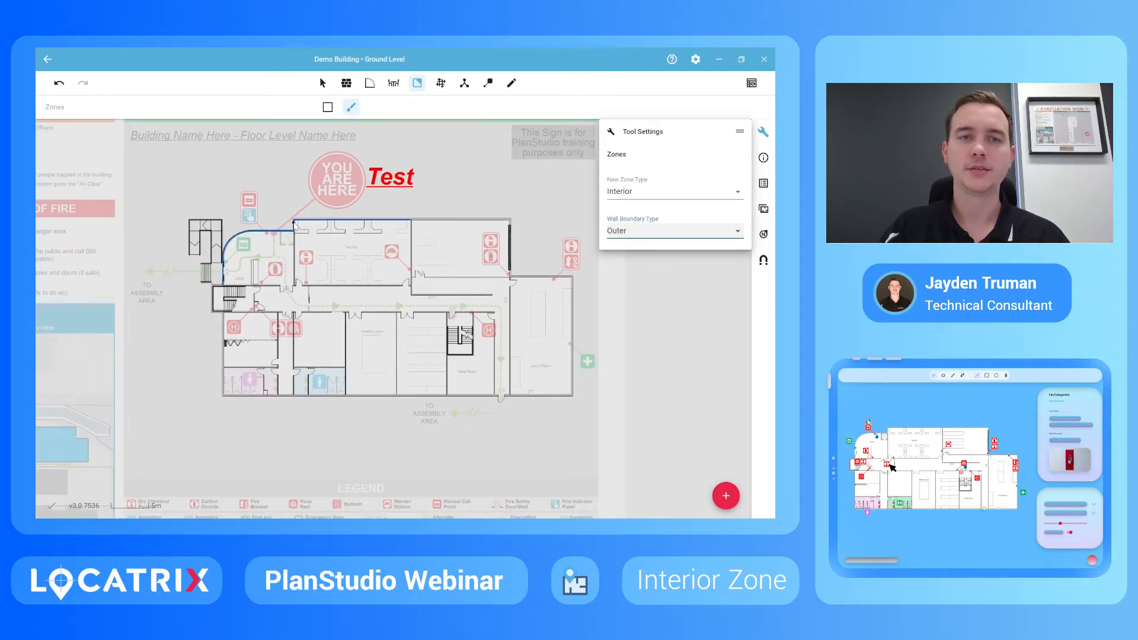
mouse_move(372, 219)
left_mouse_down()
mouse_move(480, 223)
mouse_move(516, 242)
left_mouse_up()
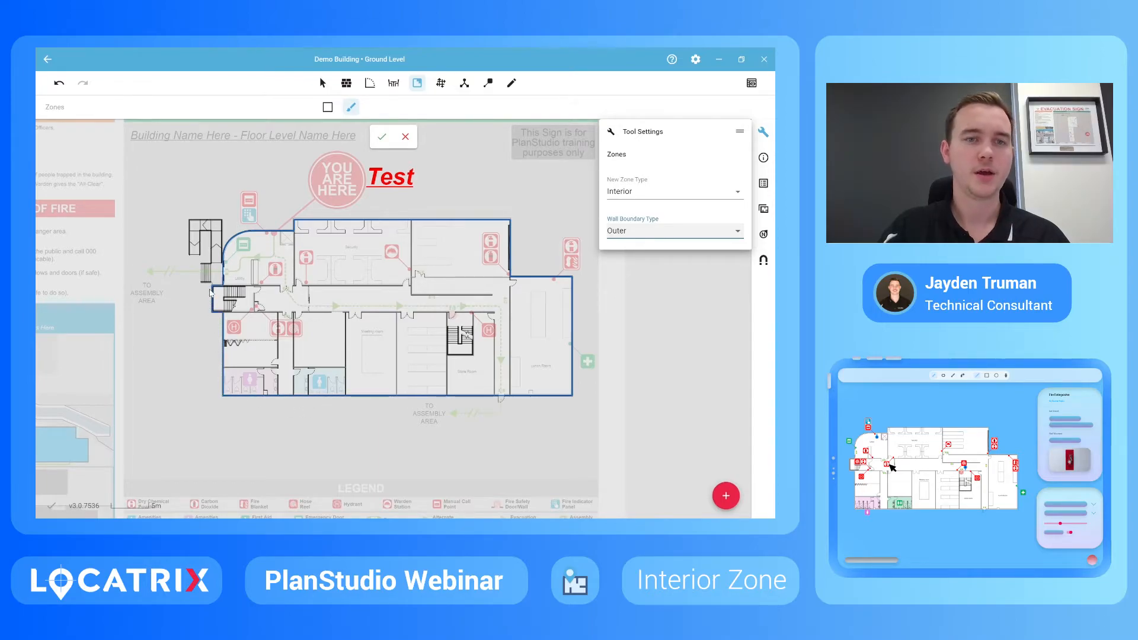
left_click(382, 141)
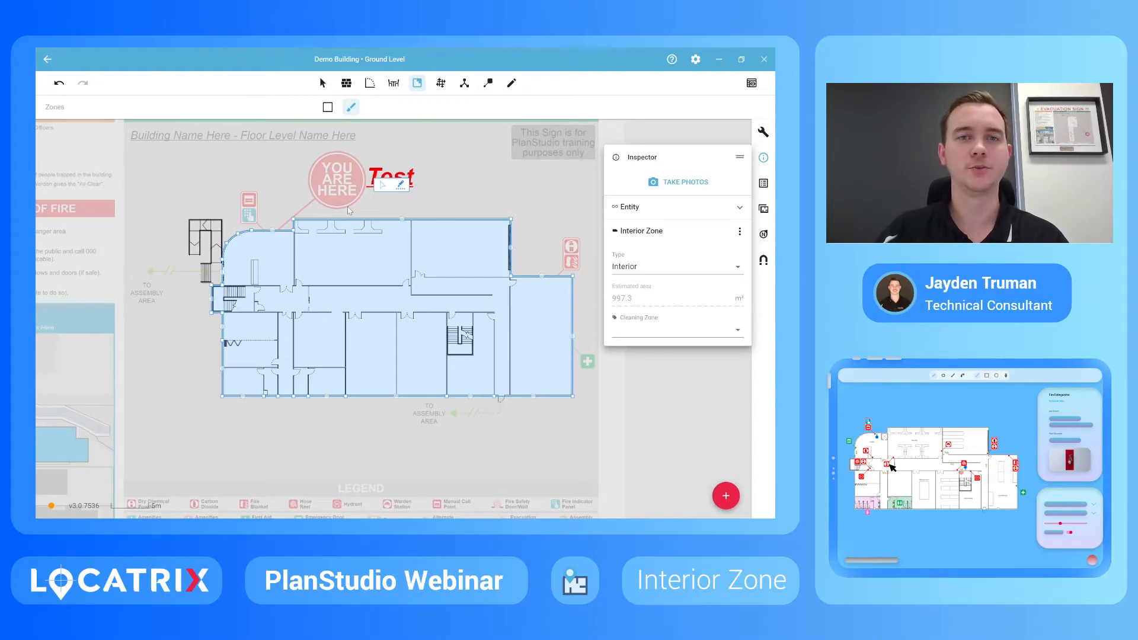
Step: Draw a small rectangular Room zone in the large upper room below the desks
left_click(327, 108)
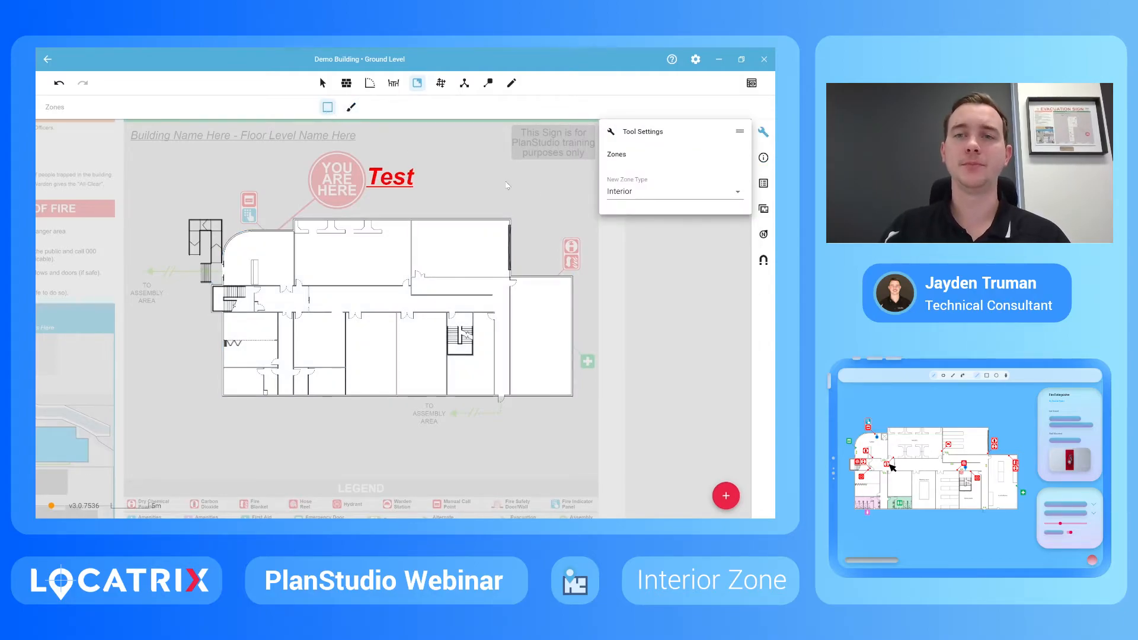
left_click(650, 196)
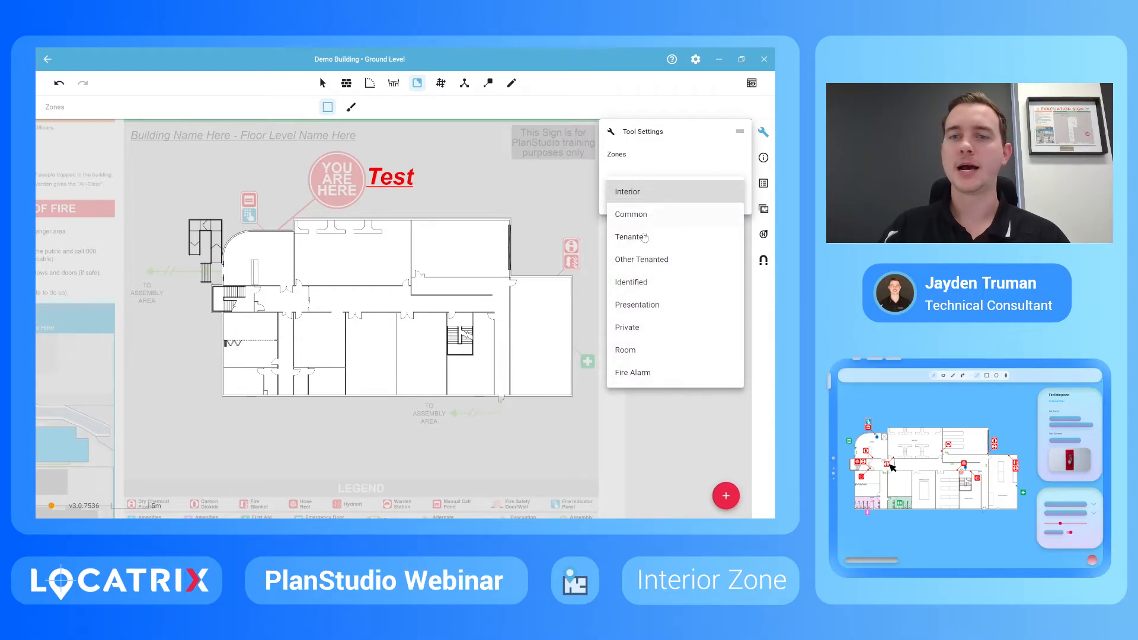
left_click(628, 350)
scroll(338, 269, "up", 2)
left_click_drag(336, 238, 354, 252)
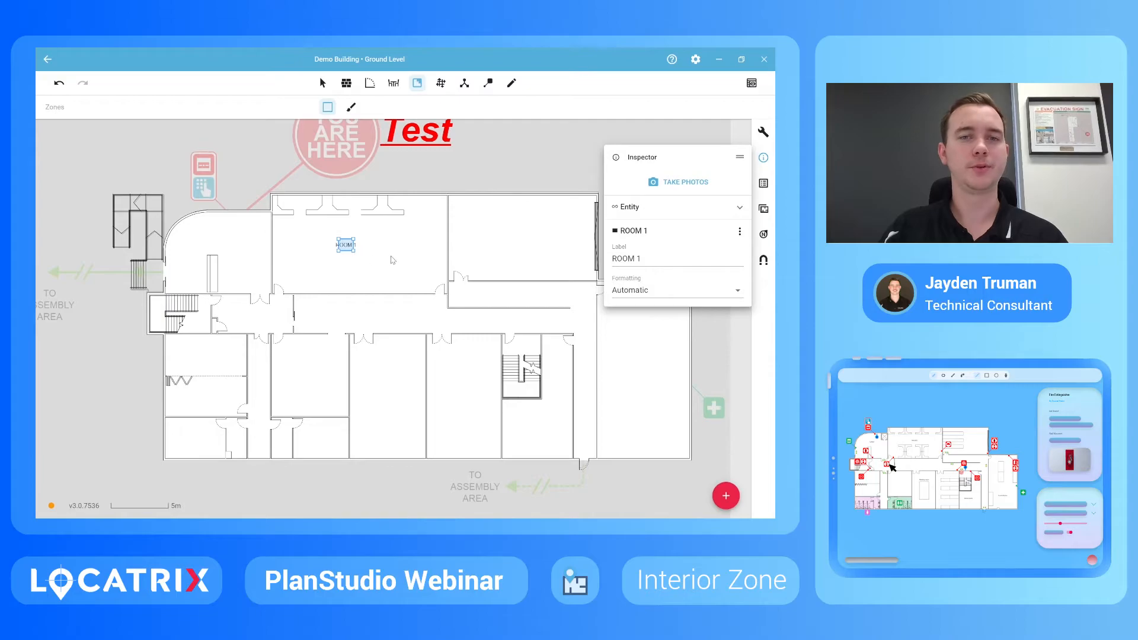
Step: Label the room zone Production and give it Custom formatting with font size 13
left_click(673, 259)
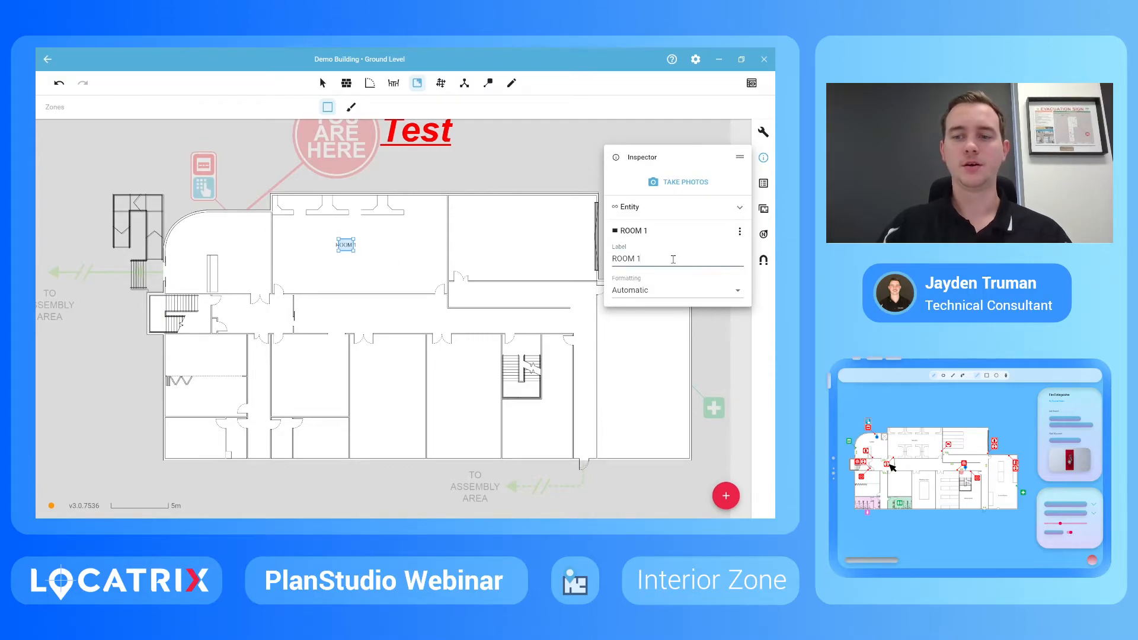
type("Production")
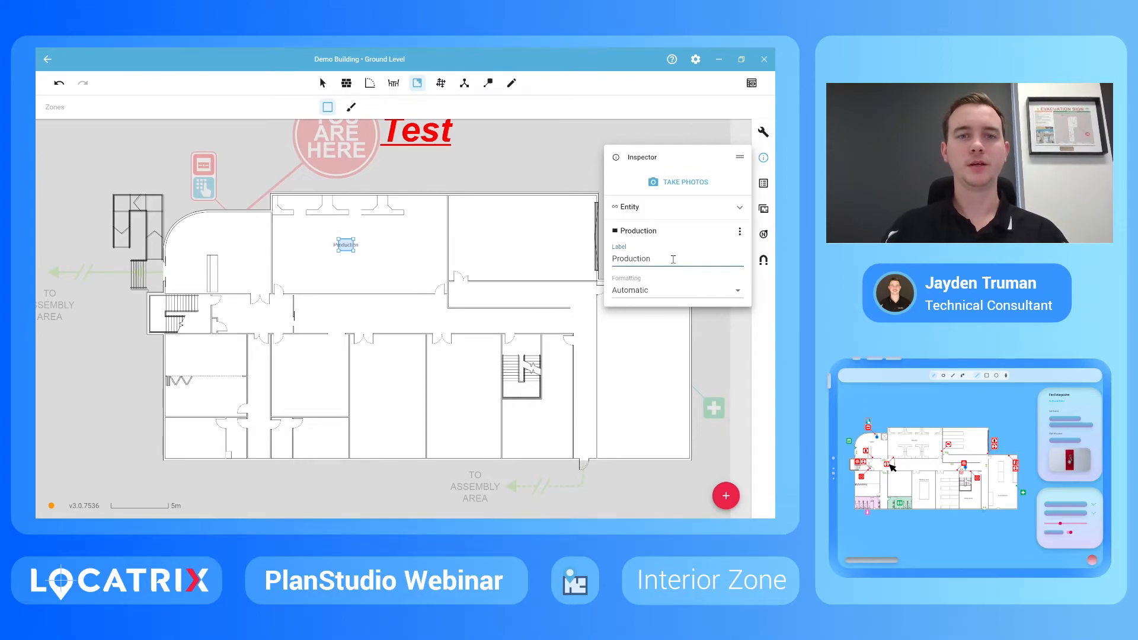
left_click(660, 291)
left_click(648, 313)
left_click(635, 328)
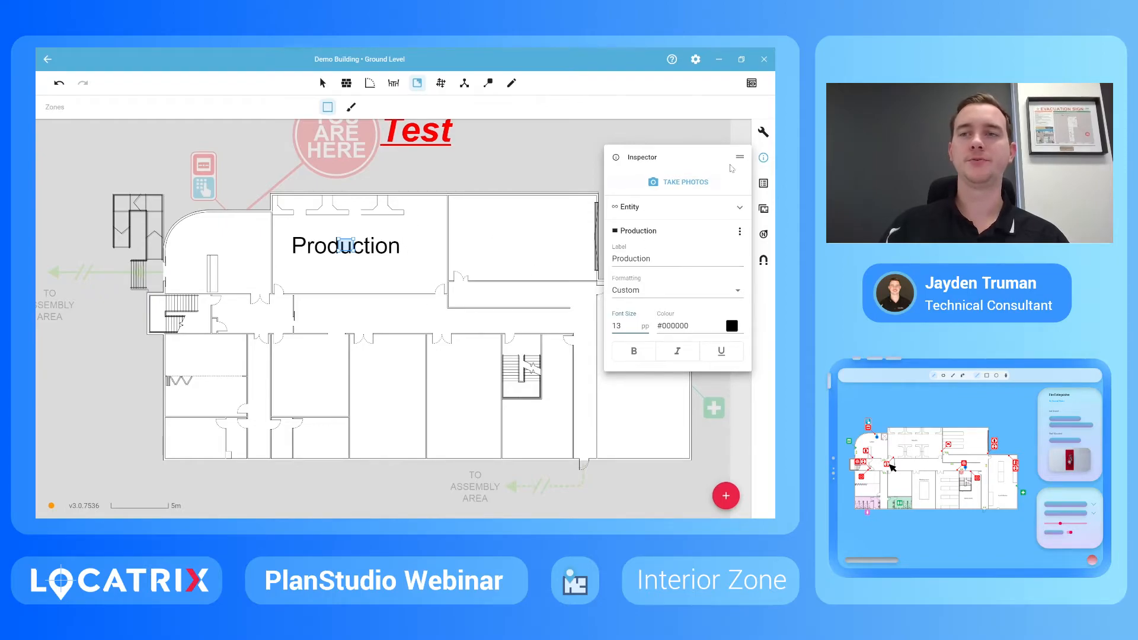
left_click(763, 133)
left_click(650, 197)
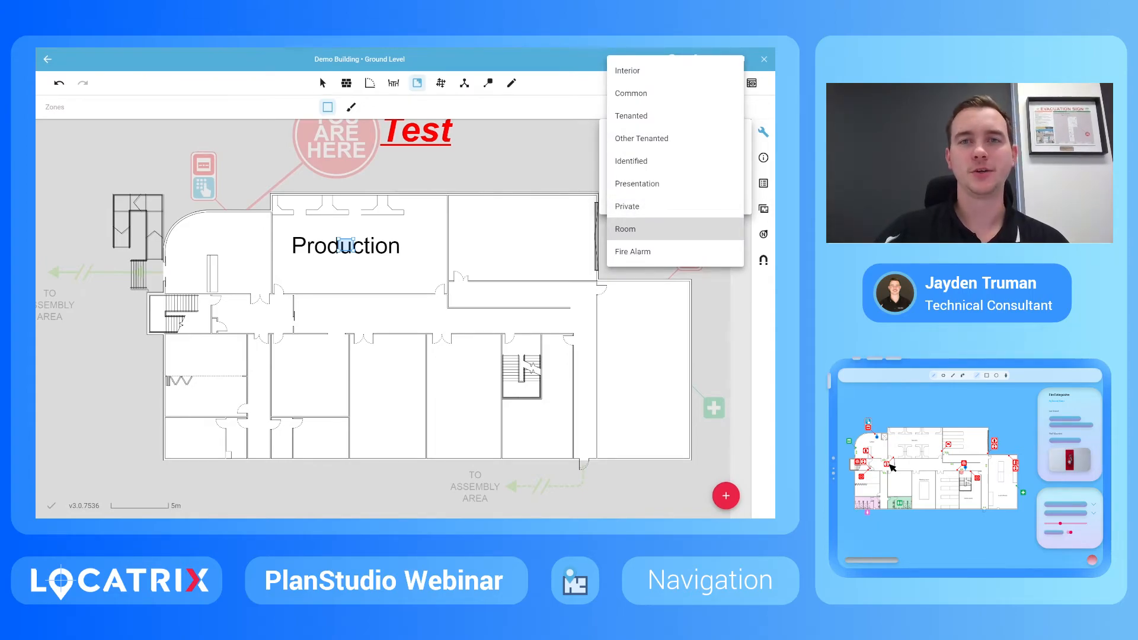
Step: Draw a navigation path from the western assembly area arrow through the curved entrance room and down the hallway, with Path Rule None
left_click(441, 84)
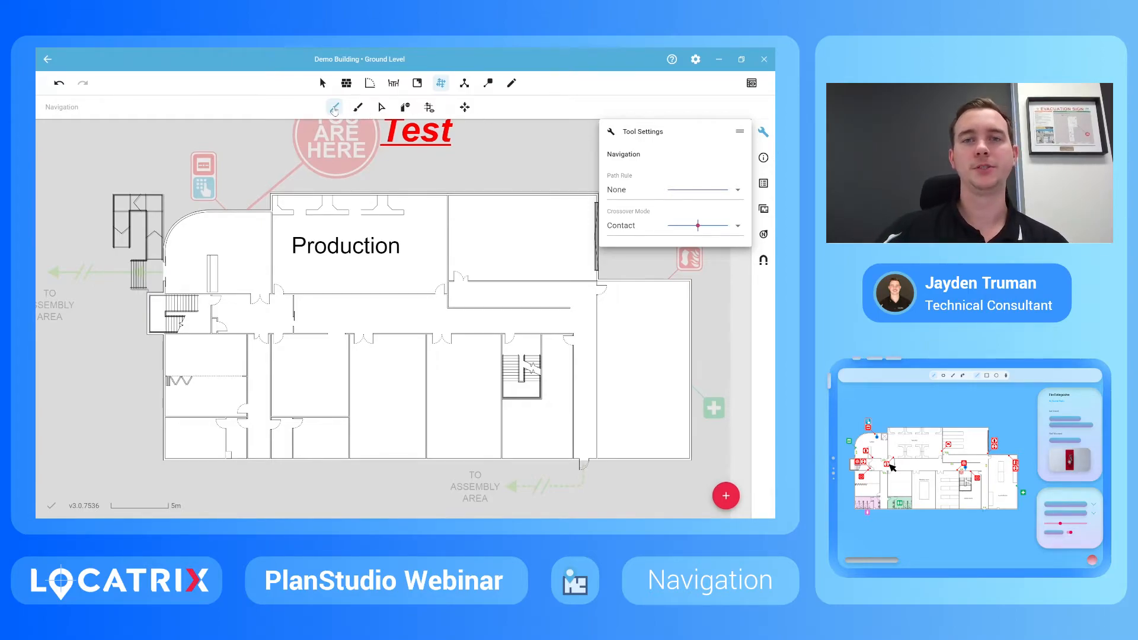
scroll(185, 332, "down", 3)
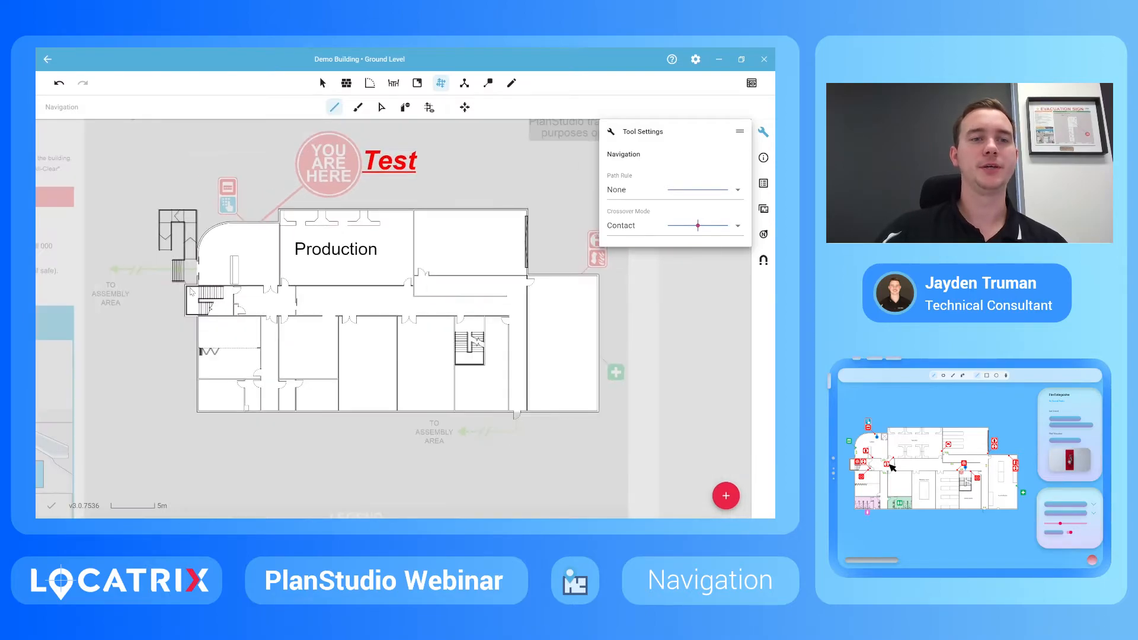
scroll(146, 270, "up", 5)
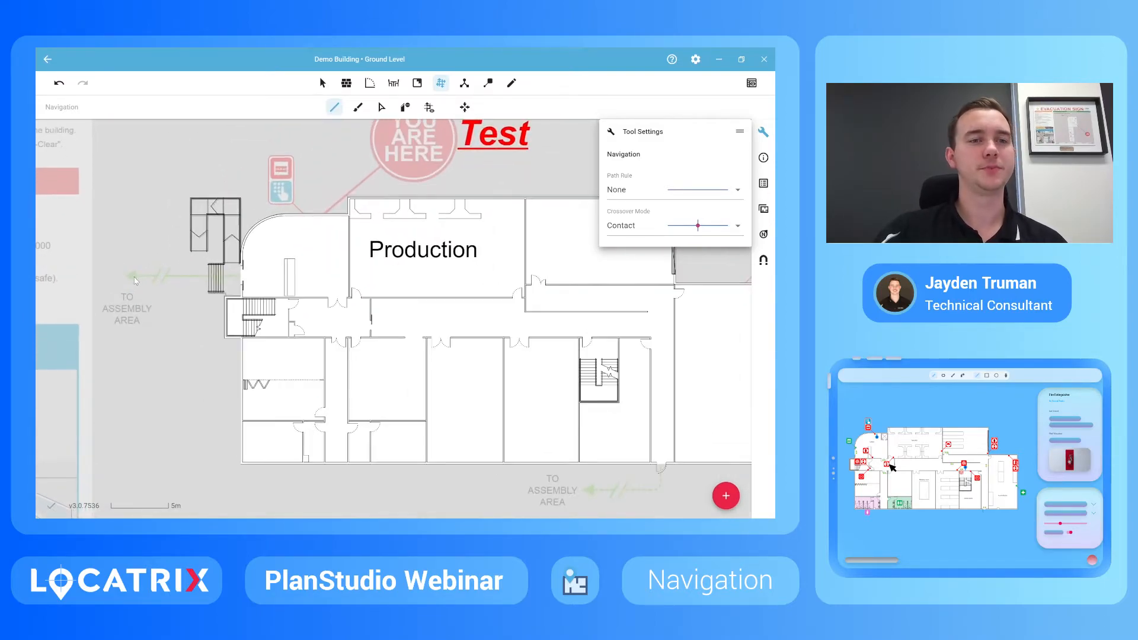
left_click(146, 277)
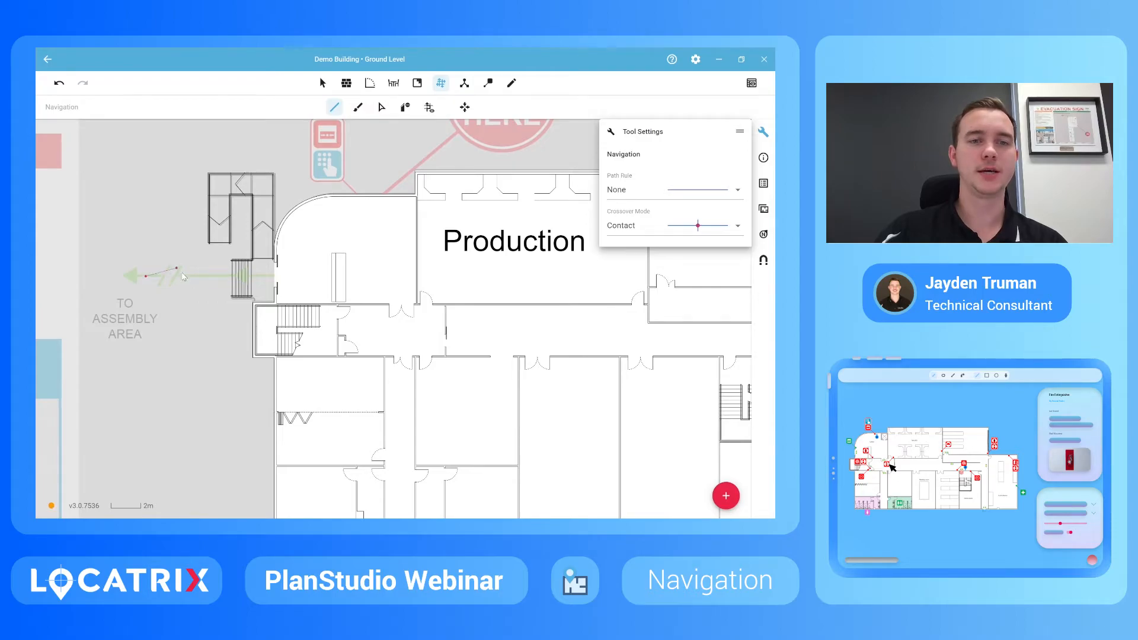
left_click(315, 277)
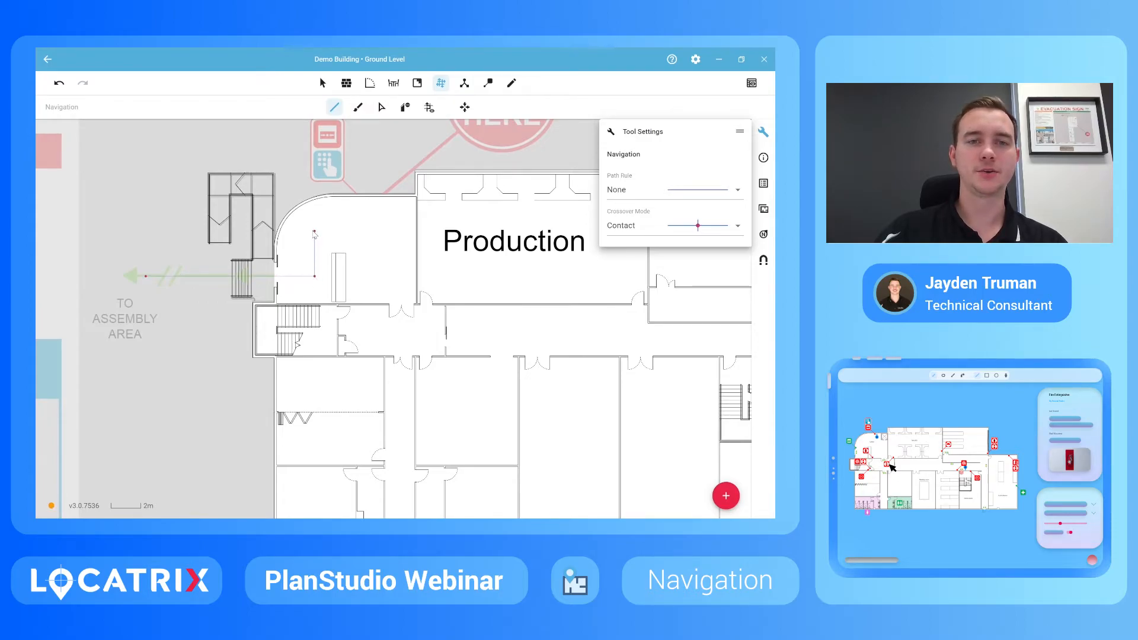
left_click(315, 233)
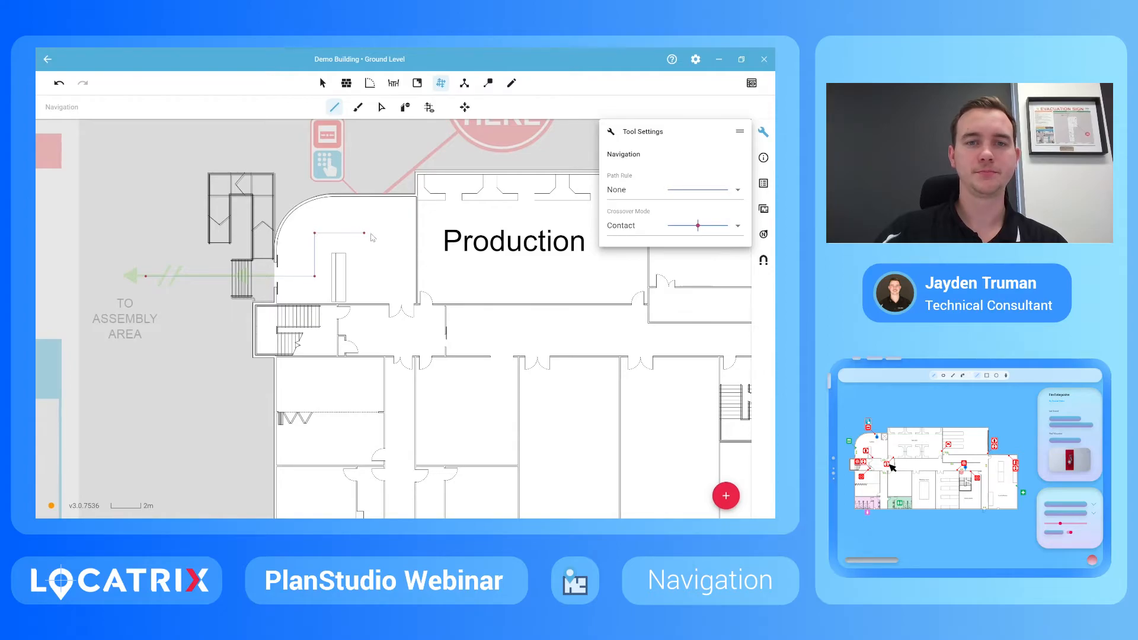
left_click(402, 247)
double_click(398, 501)
Step: Add branch paths from the hallway into the small lower rooms and into the room beside the western stairs
left_click(300, 474)
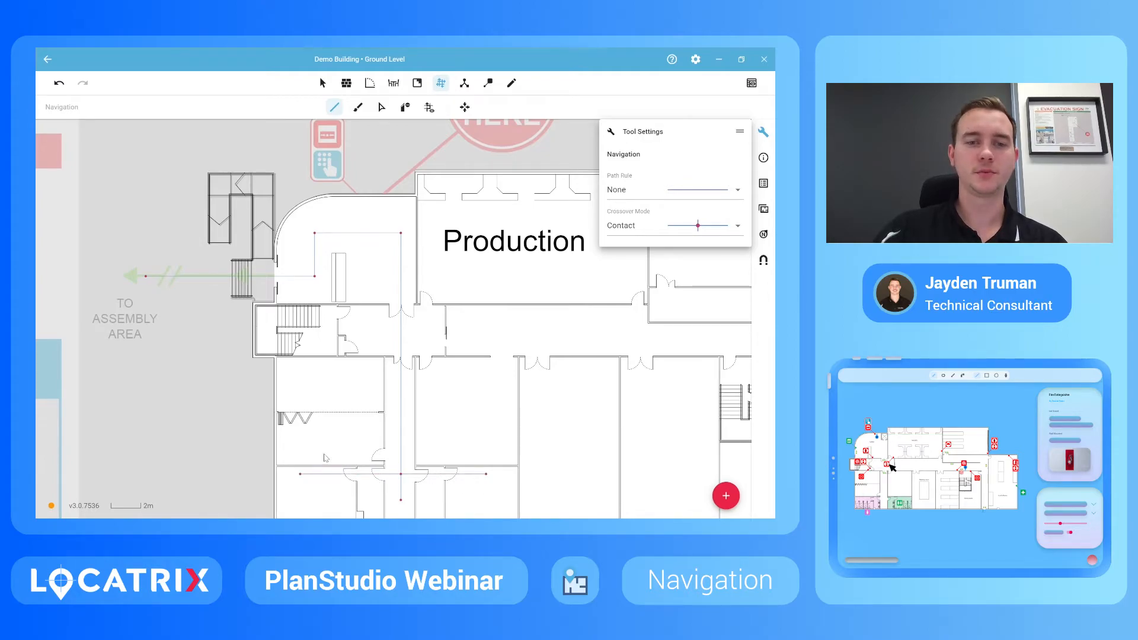
left_click(321, 454)
left_click(401, 460)
scroll(336, 320, "up", 2)
left_click(329, 313)
scroll(362, 318, "down", 1)
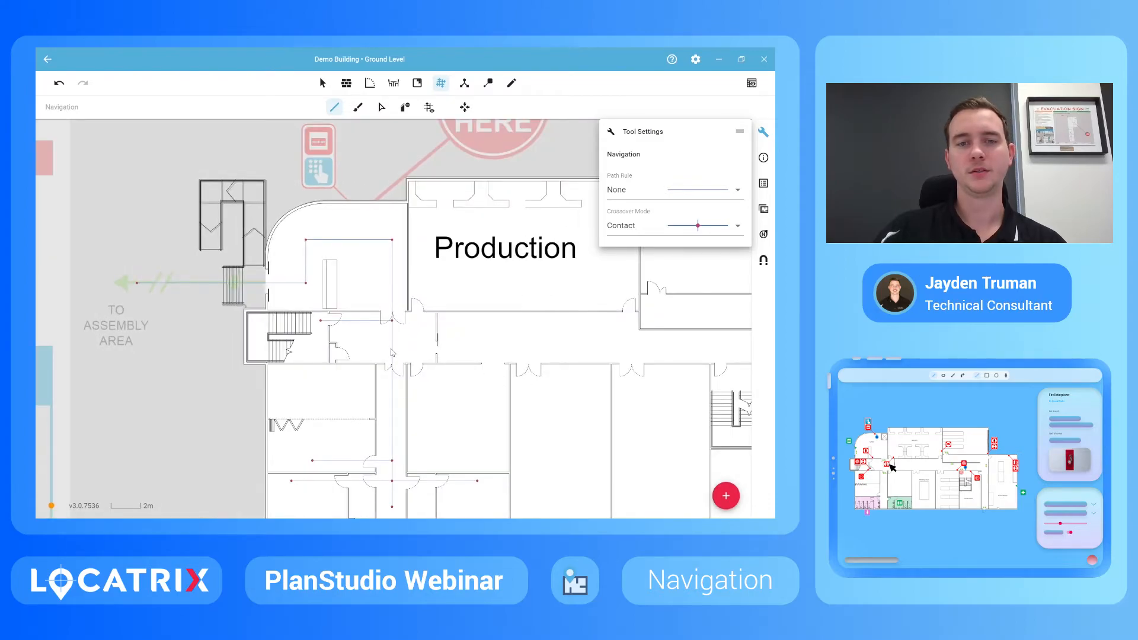
Step: Draw a navigation path along the main corridor and a loop through both doors of the Production room
scroll(373, 338, "down", 1)
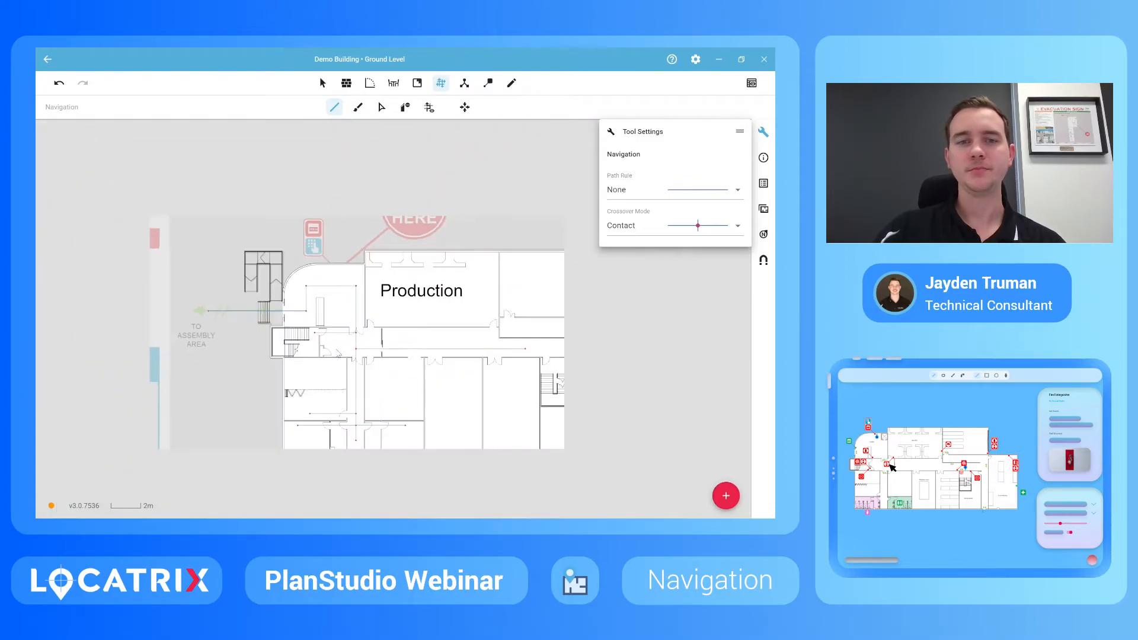
scroll(339, 354, "up", 3)
left_click(351, 366)
left_click(351, 275)
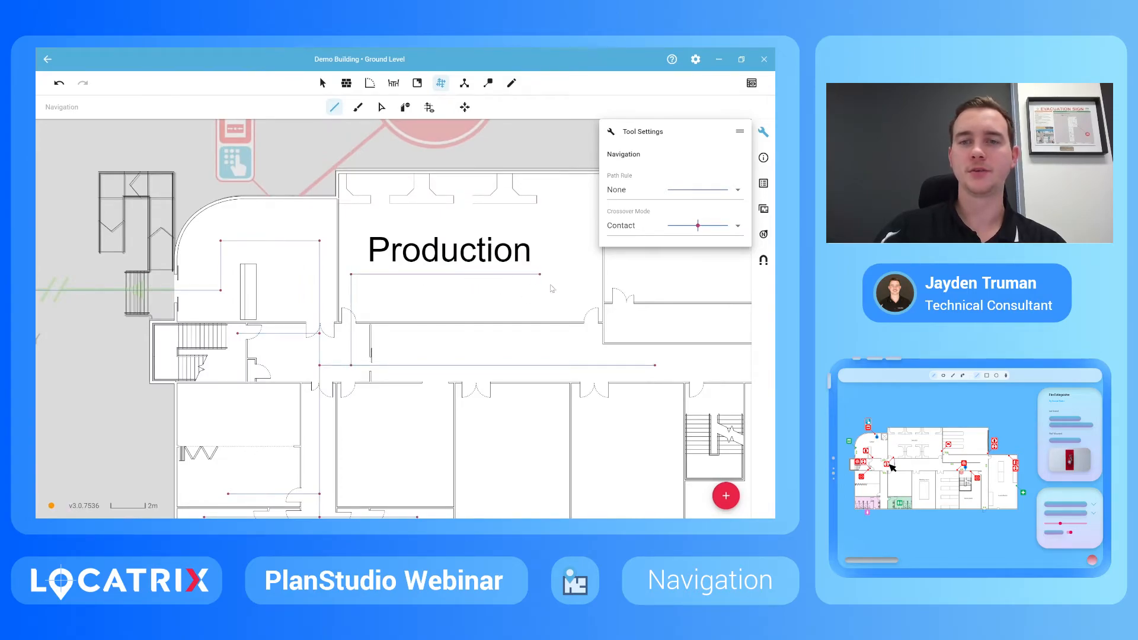
left_click(591, 275)
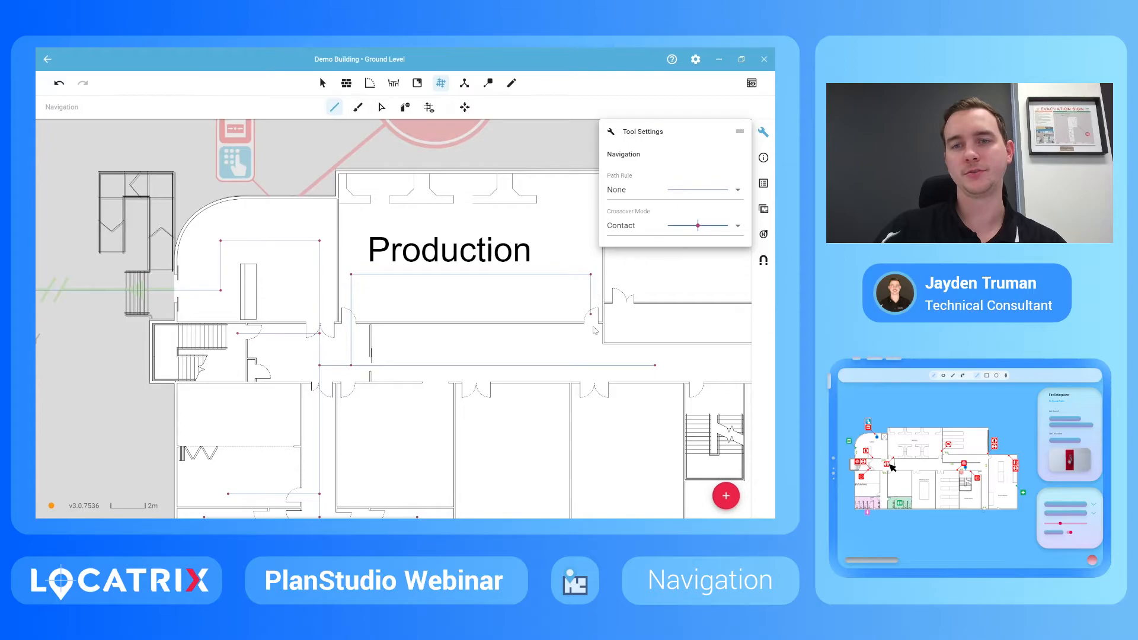
Step: Add branch paths from the main corridor through the doors of the three rooms below it
left_click(477, 368)
double_click(476, 429)
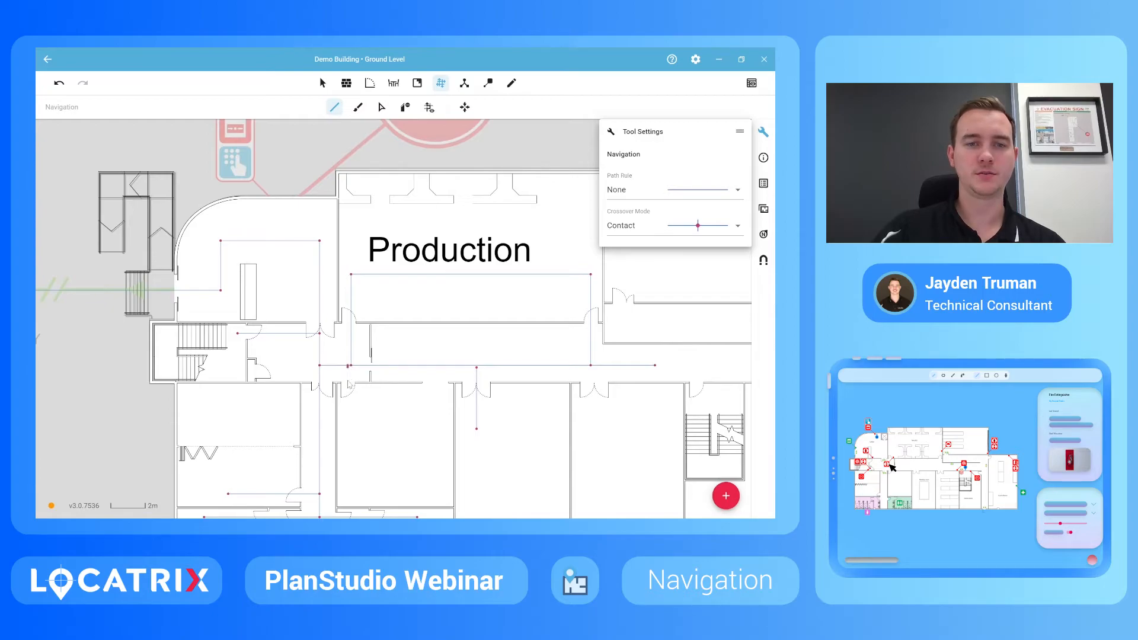
scroll(349, 374, "down", 5)
scroll(466, 369, "up", 5)
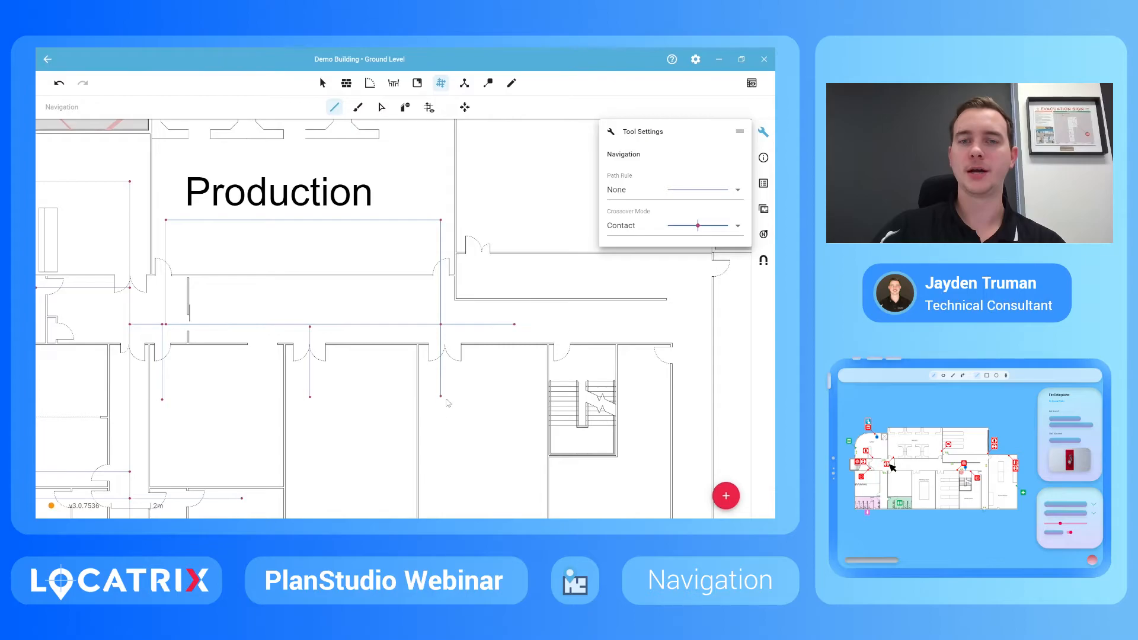
scroll(445, 415, "down", 3)
scroll(568, 353, "up", 3)
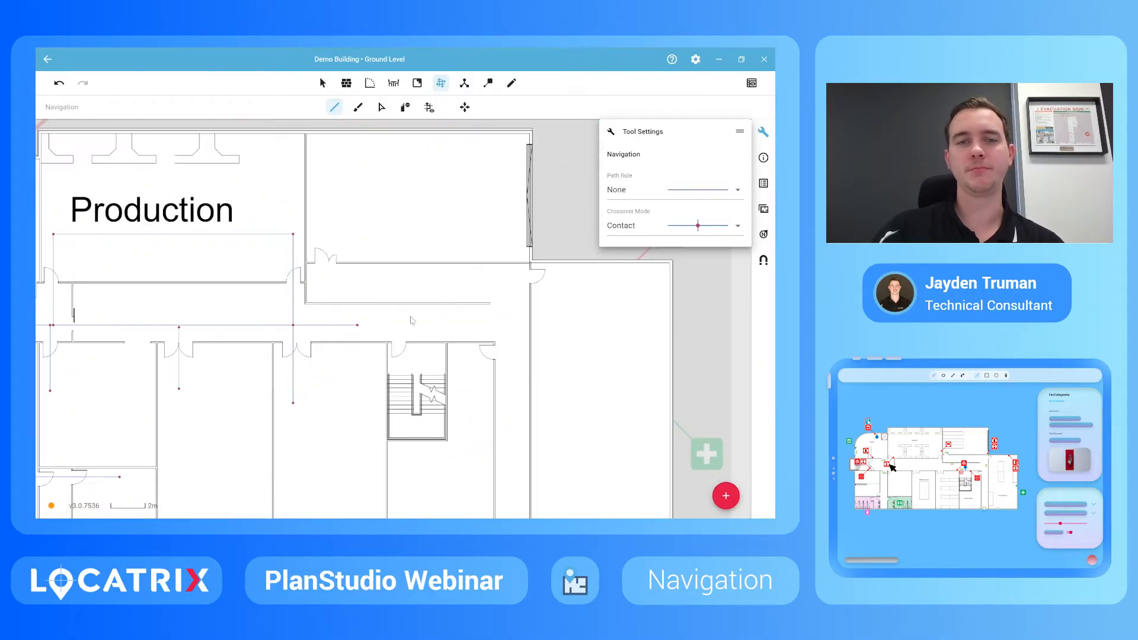
Step: Extend the corridor path through the southern exit to its assembly area arrow, and add branches into the upper and far eastern rooms
mouse_move(357, 325)
left_mouse_down()
mouse_move(525, 332)
mouse_move(484, 323)
mouse_move(482, 408)
mouse_move(422, 420)
left_mouse_up()
scroll(456, 268, "down", 1)
scroll(455, 268, "down", 3)
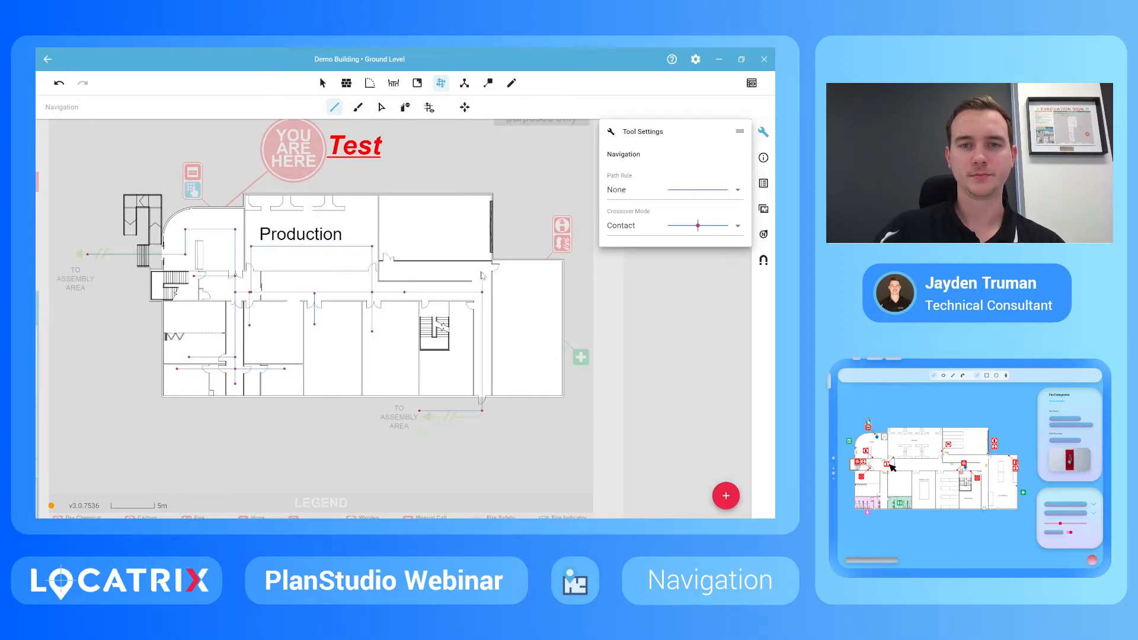
mouse_move(483, 269)
left_mouse_down()
mouse_move(528, 272)
mouse_move(391, 272)
left_mouse_up()
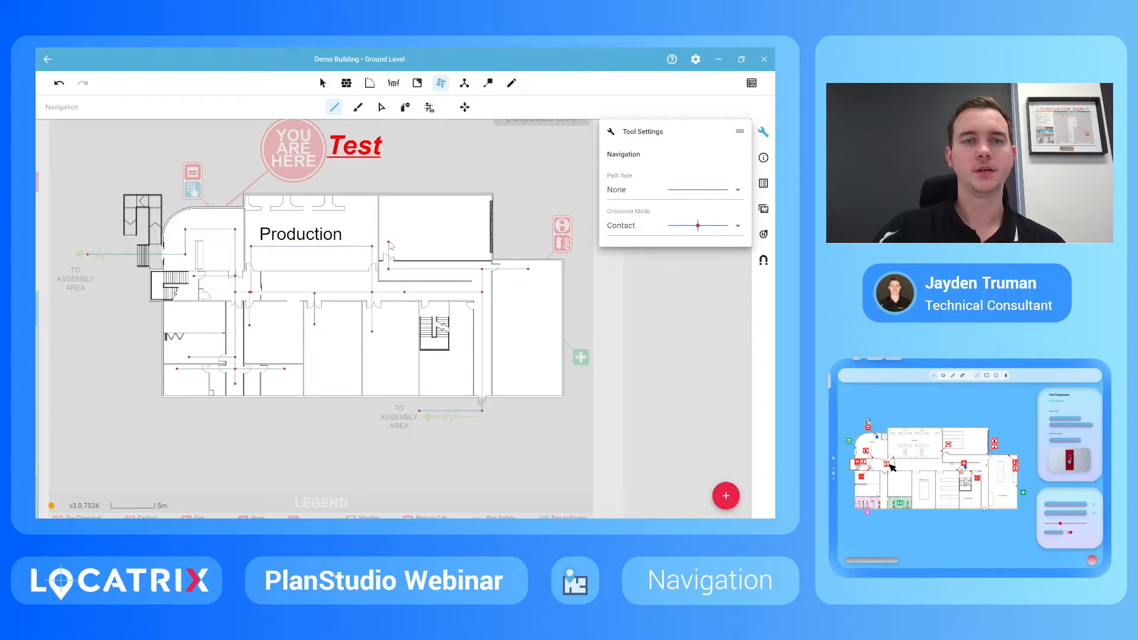
Step: Mark the outer ends of the western and southern paths as exit points
scroll(390, 246, "down", 2)
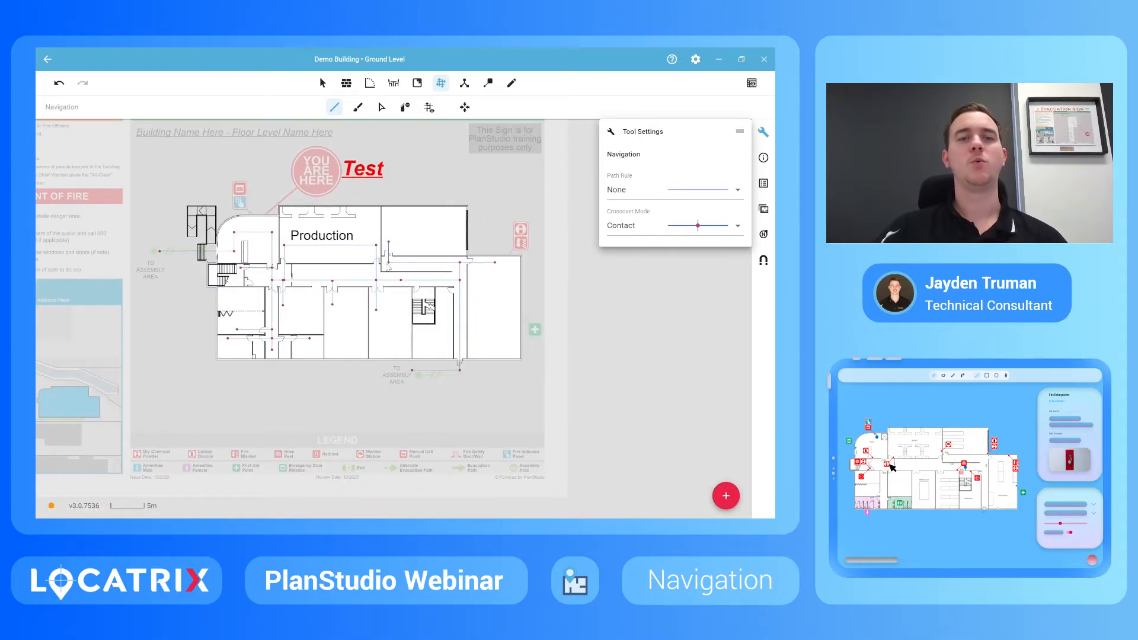
scroll(196, 296, "up", 1)
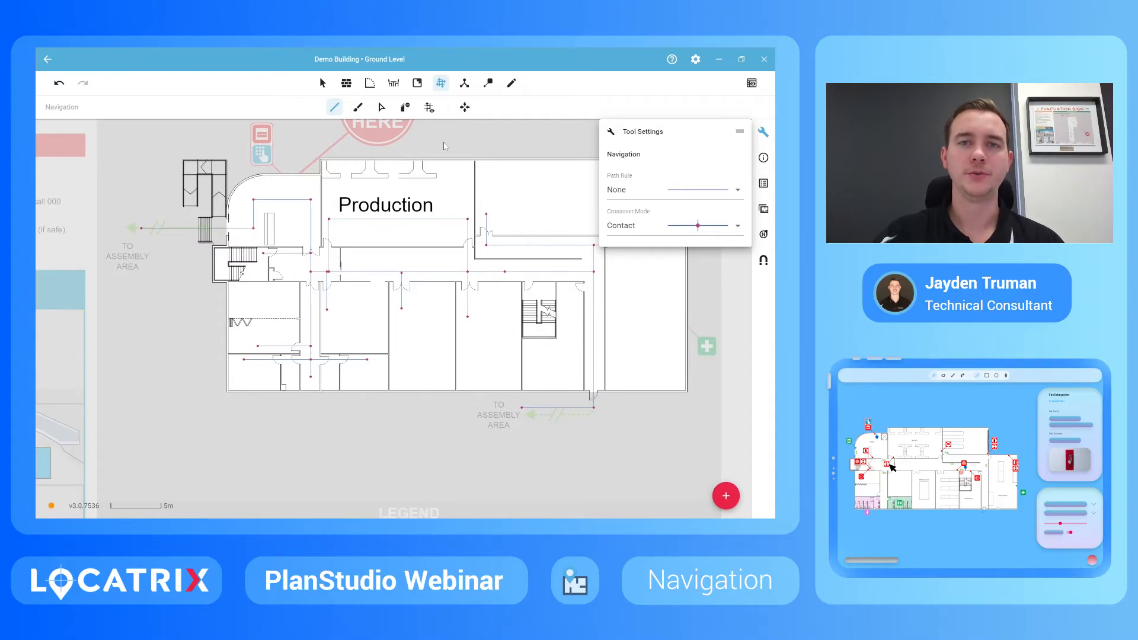
left_click(465, 109)
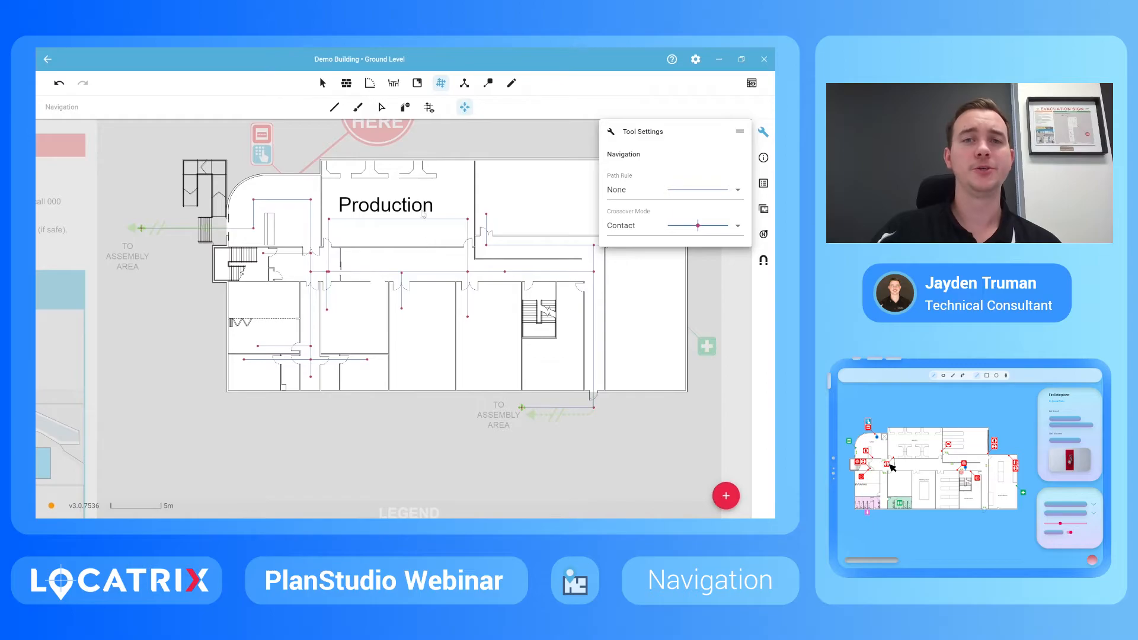
Step: Preview the evacuation routes from the hallway and from the western exit to check that all branches connect
left_click(429, 108)
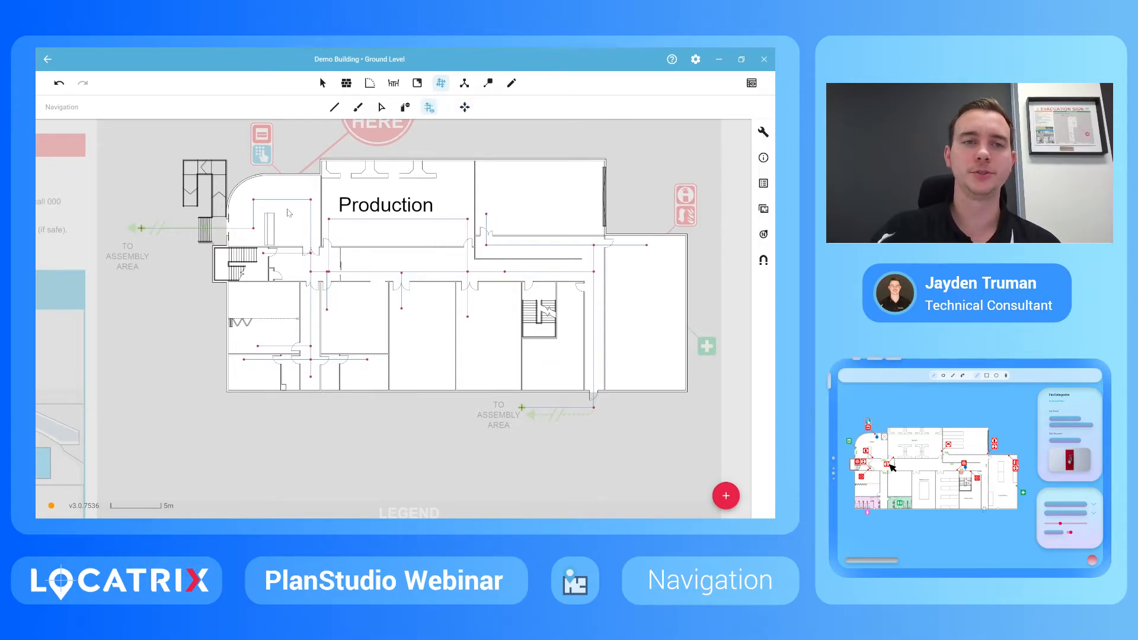
left_click(257, 228)
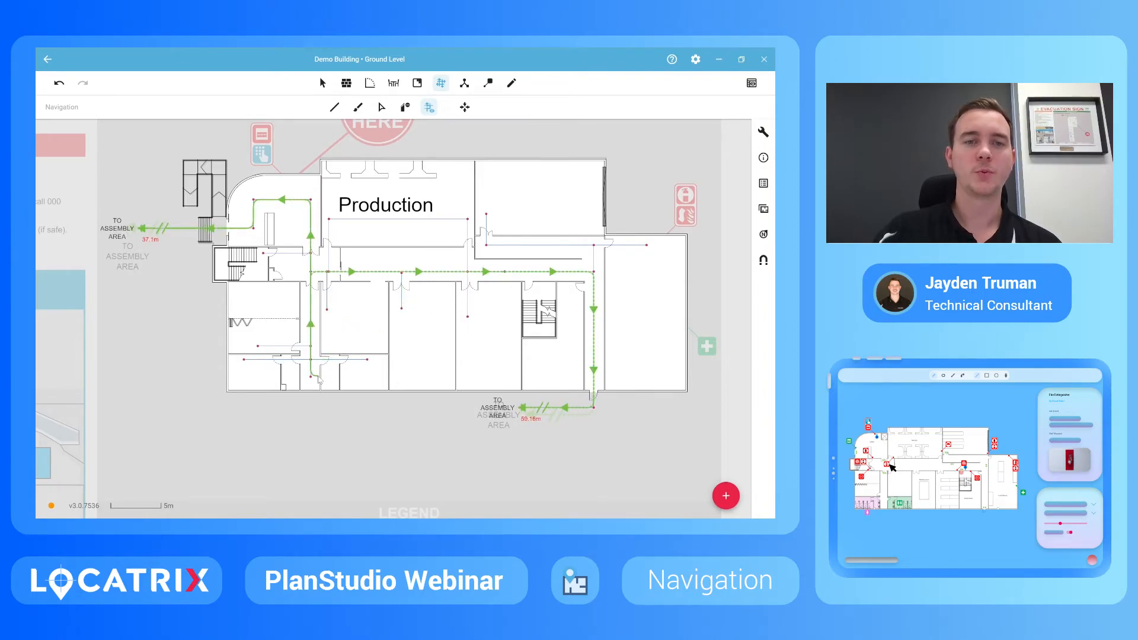
mouse_move(141, 227)
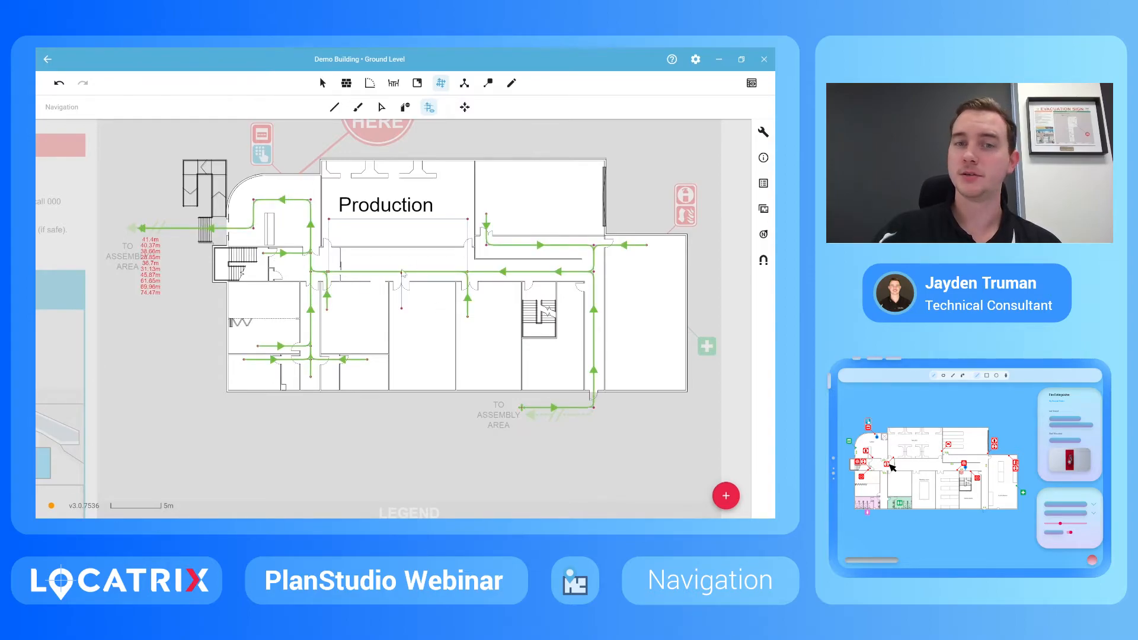
Step: Move the upper end of the disconnected middle branch path across the corridor path so that they join
scroll(409, 279, "up", 5)
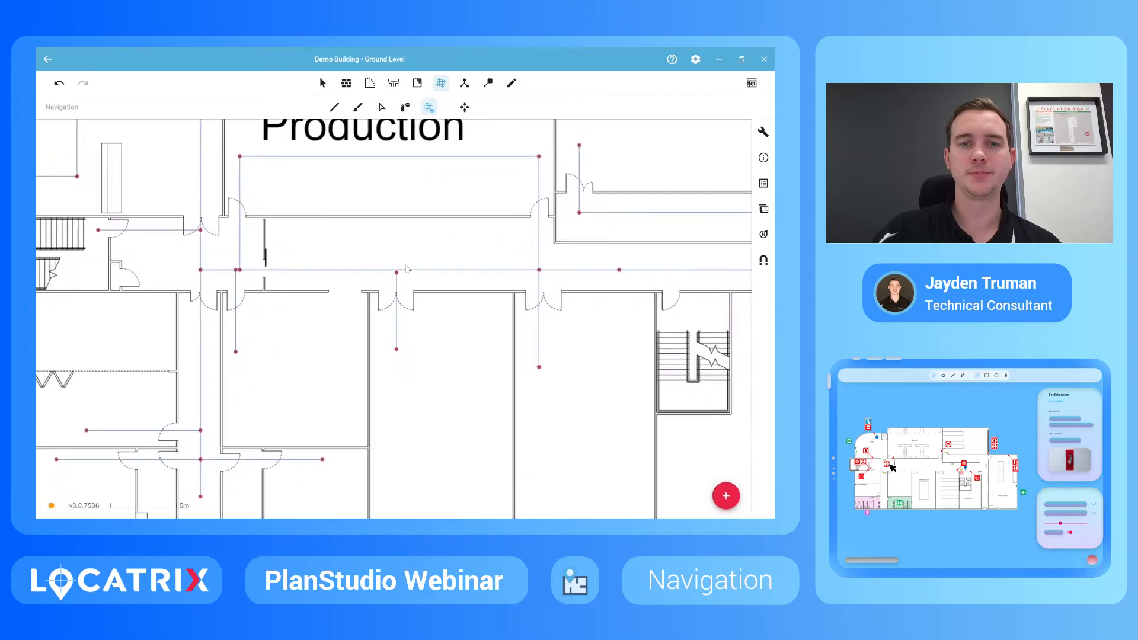
scroll(405, 272, "up", 1)
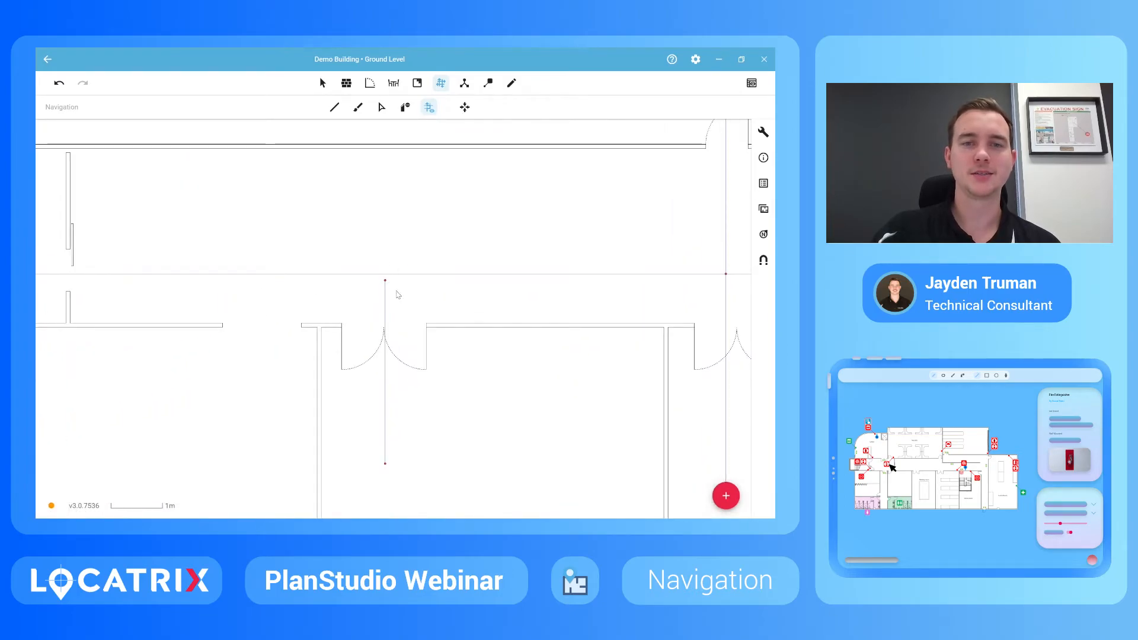
left_click(381, 108)
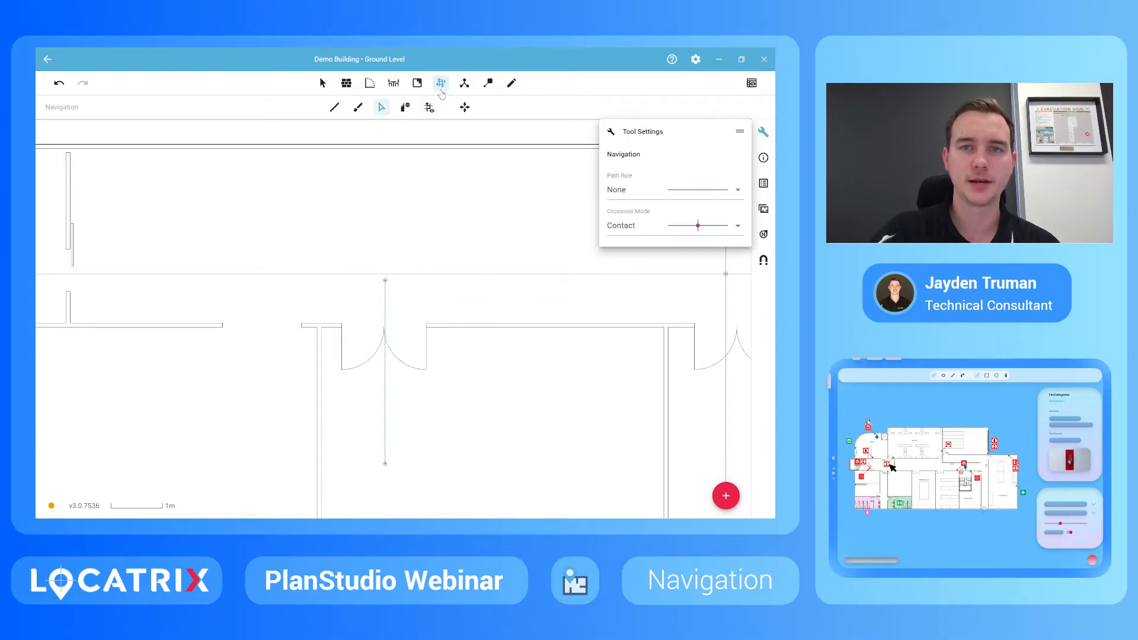
left_click_drag(386, 280, 384, 255)
Step: Trim the short stub of the middle branch path that overshoots the corridor path
left_click(406, 108)
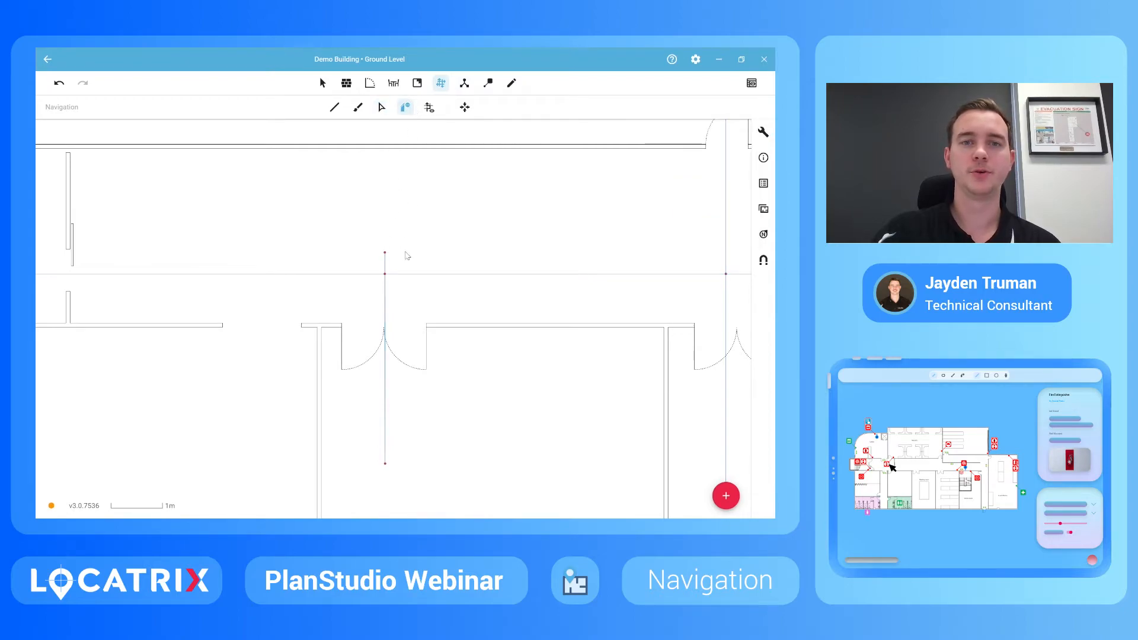
left_click(385, 254)
scroll(396, 205, "down", 6)
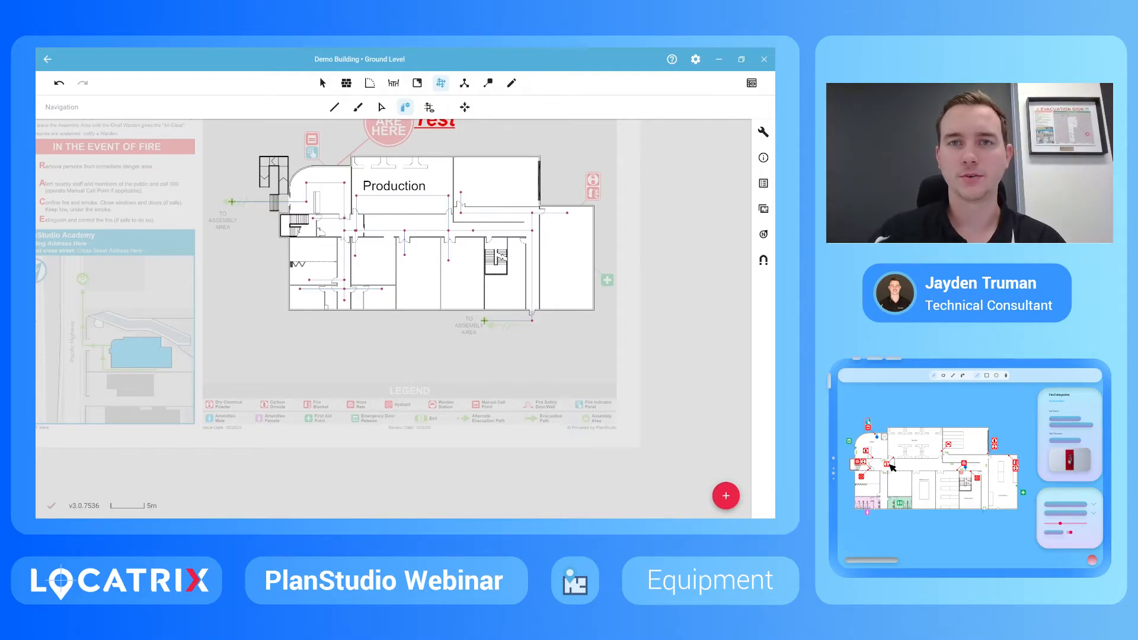
Step: Place a leader line icon on the curved north-west wall and set it to Fire Indicator Panel
left_click(488, 83)
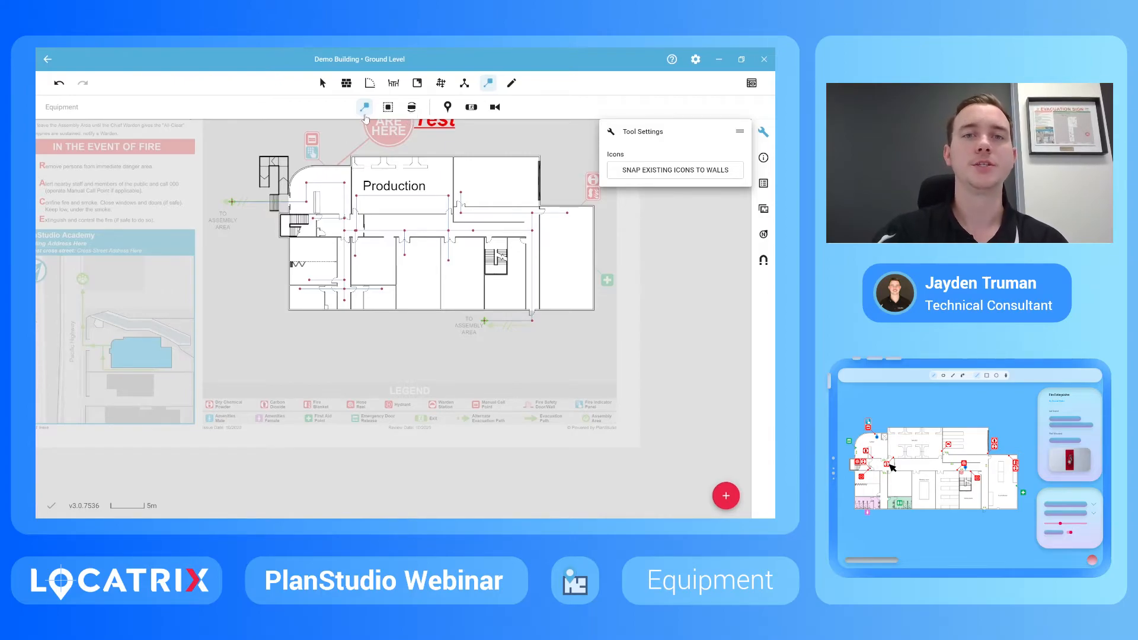
scroll(327, 153, "up", 3)
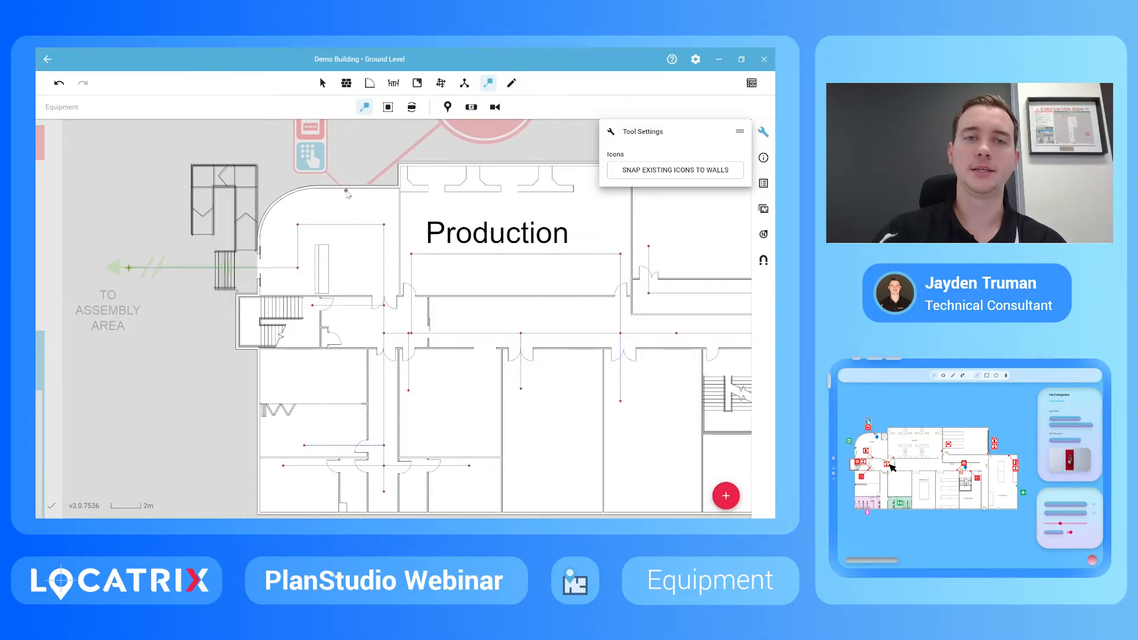
left_click(346, 192)
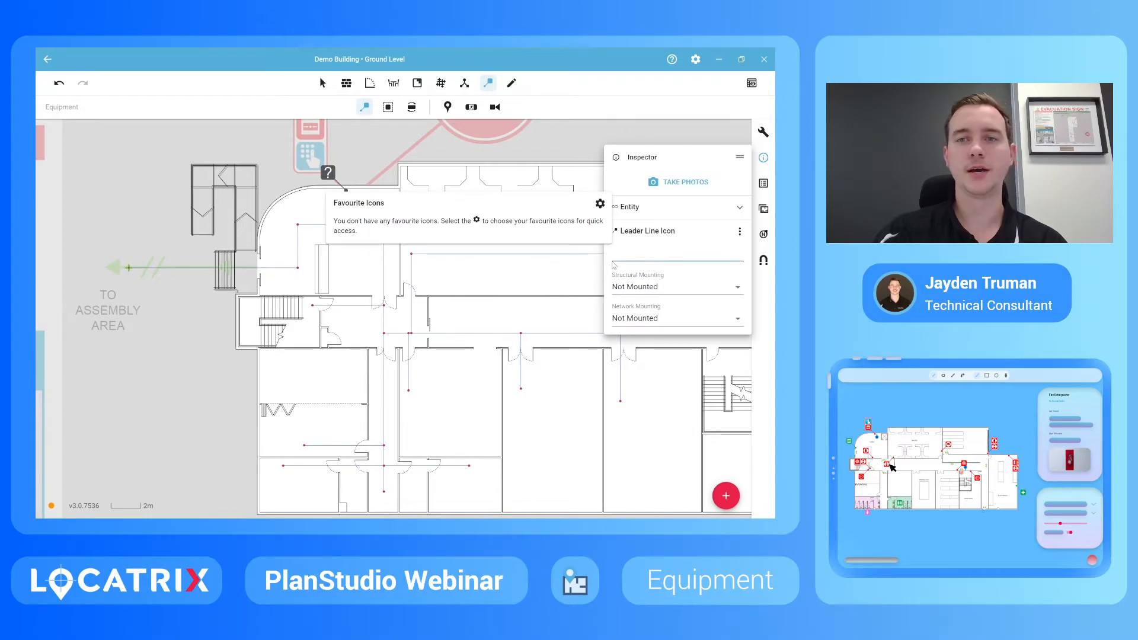
type("fio")
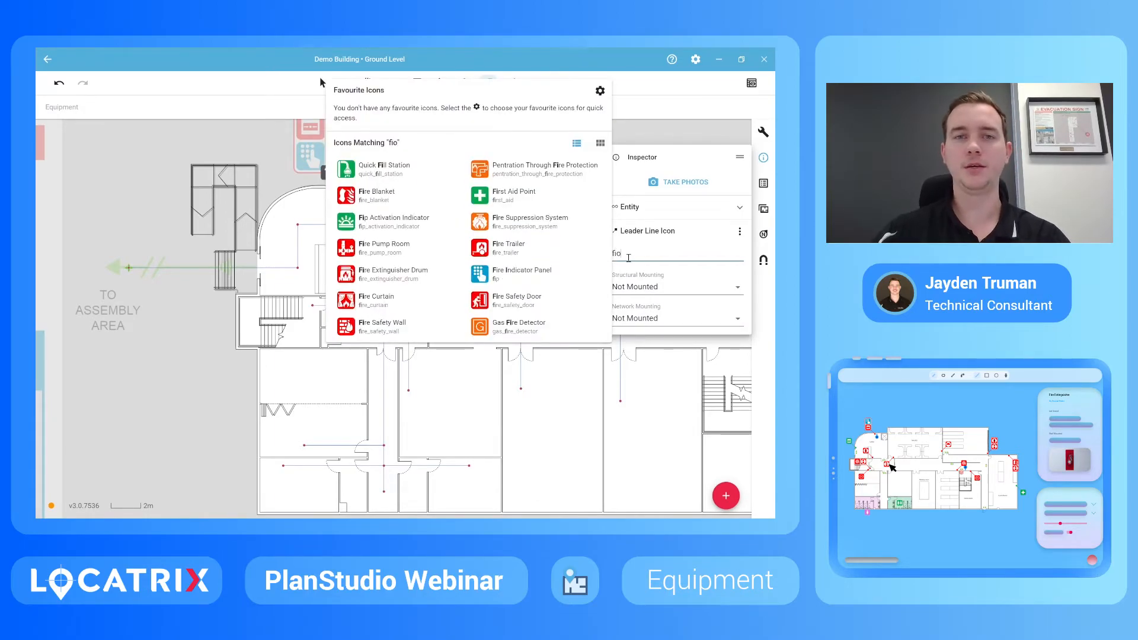
type("p")
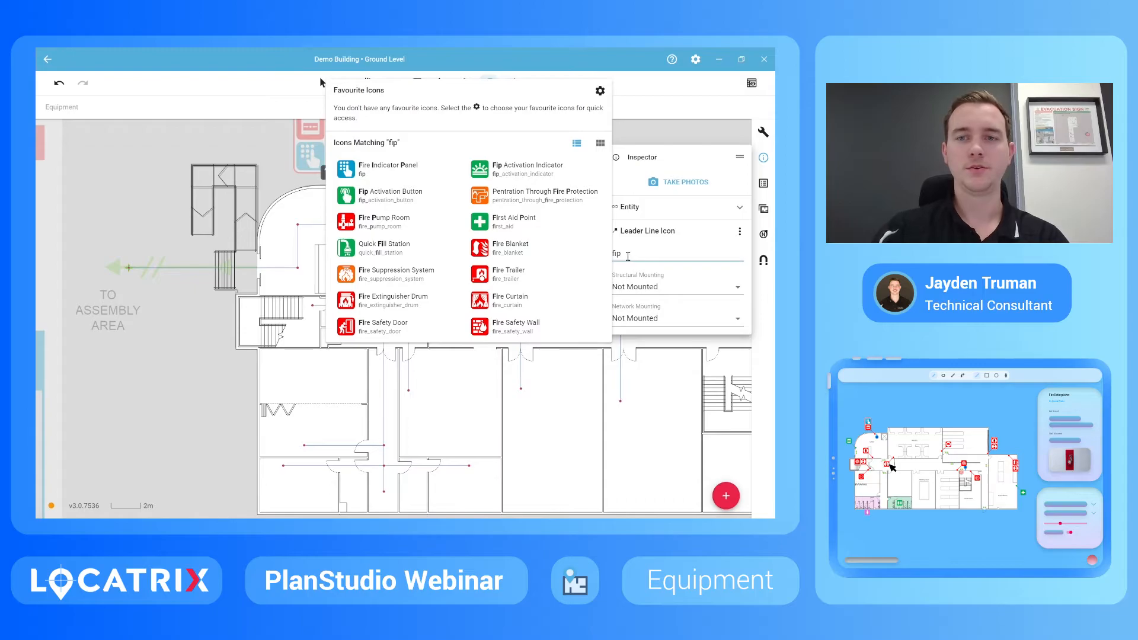
left_click(350, 174)
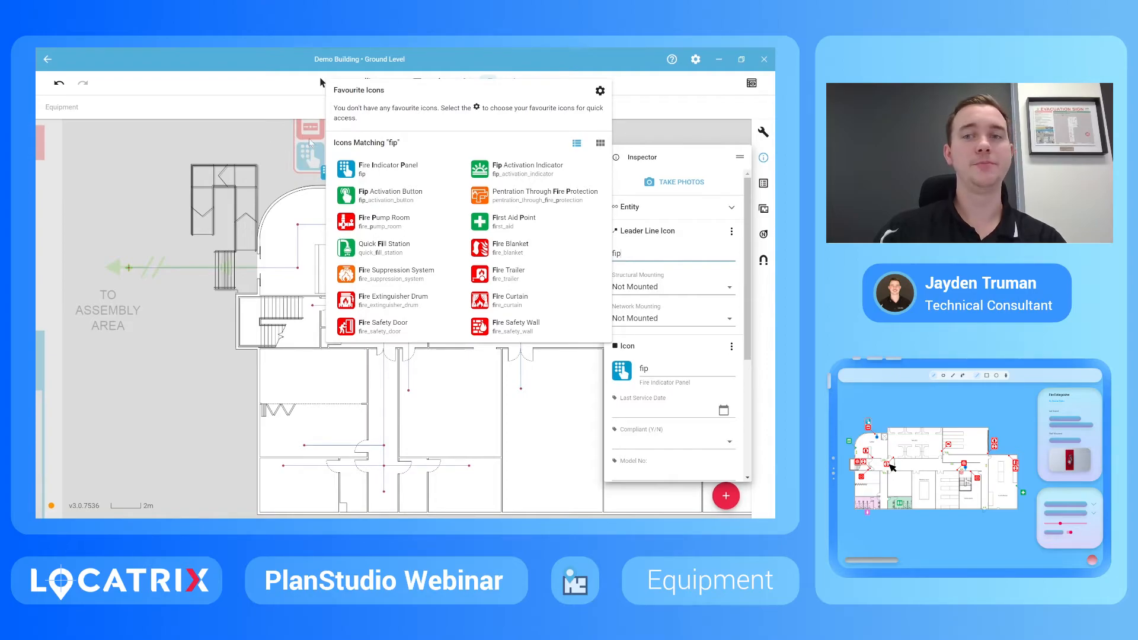
Step: Add a Manual Call Point icon to the same leader line on the curved wall
key("BackSpace")
key("BackSpace")
key("BackSpace")
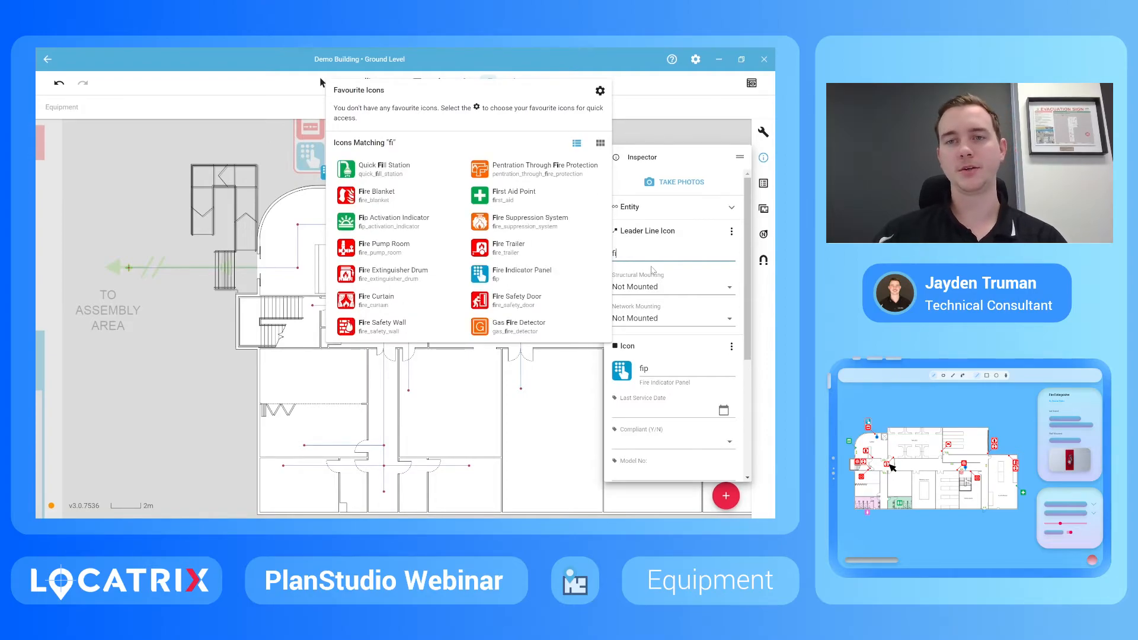
type("mcp")
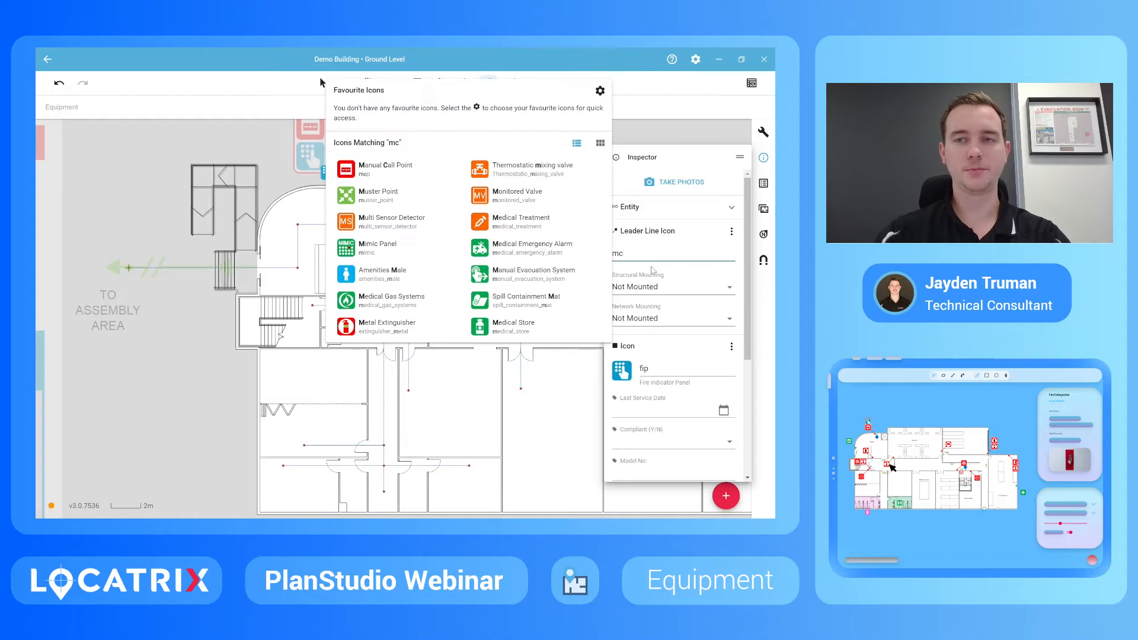
left_click(346, 170)
left_click(268, 166)
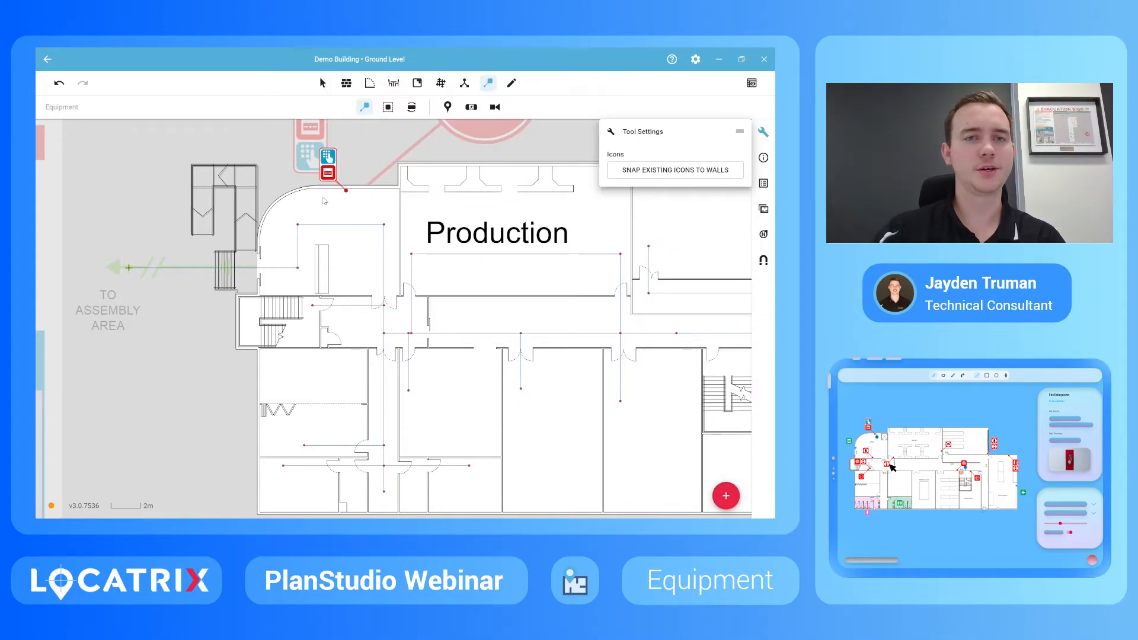
Step: Place a Hose Reel leader line icon on the wall beside the small room just east of the western stairs
scroll(322, 207, "down", 2)
scroll(304, 178, "down", 1)
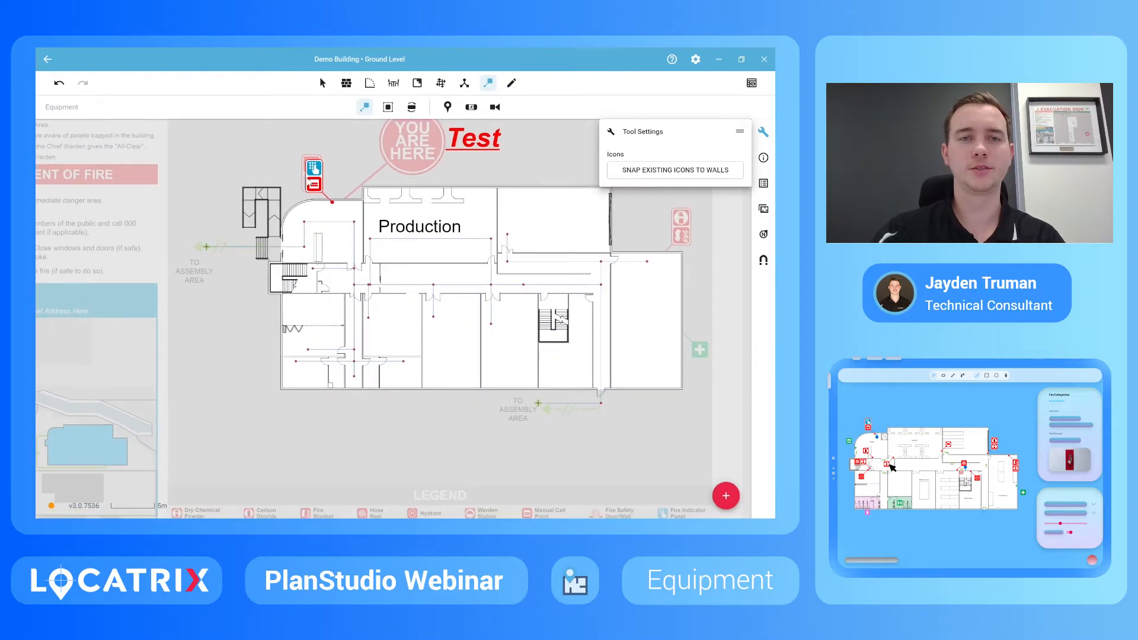
scroll(305, 178, "down", 1)
scroll(322, 256, "up", 4)
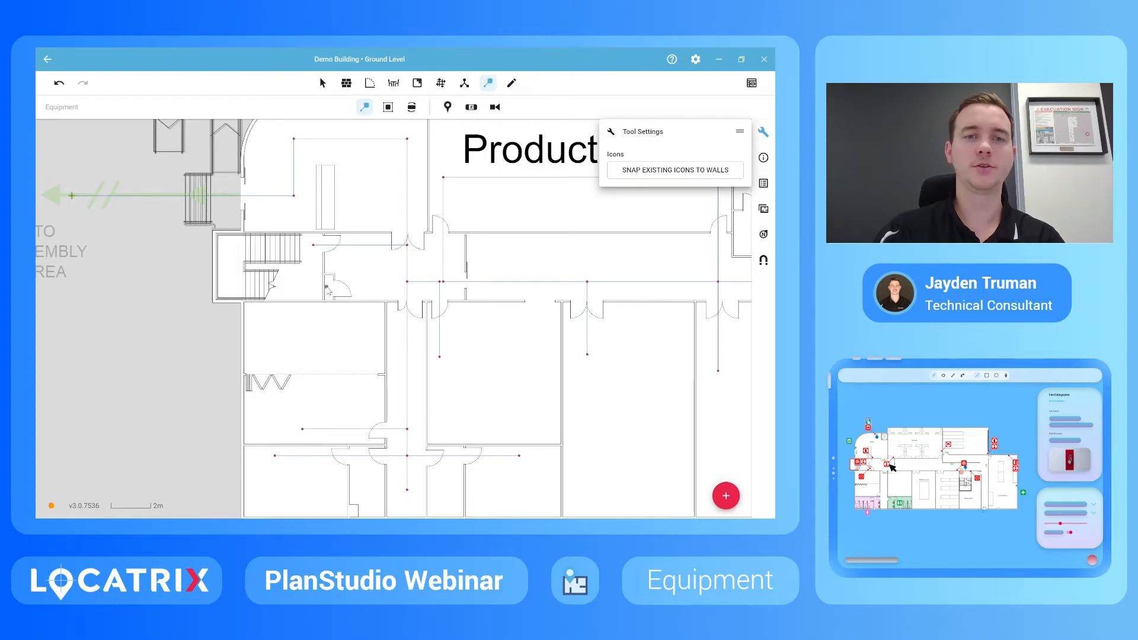
left_click(326, 287)
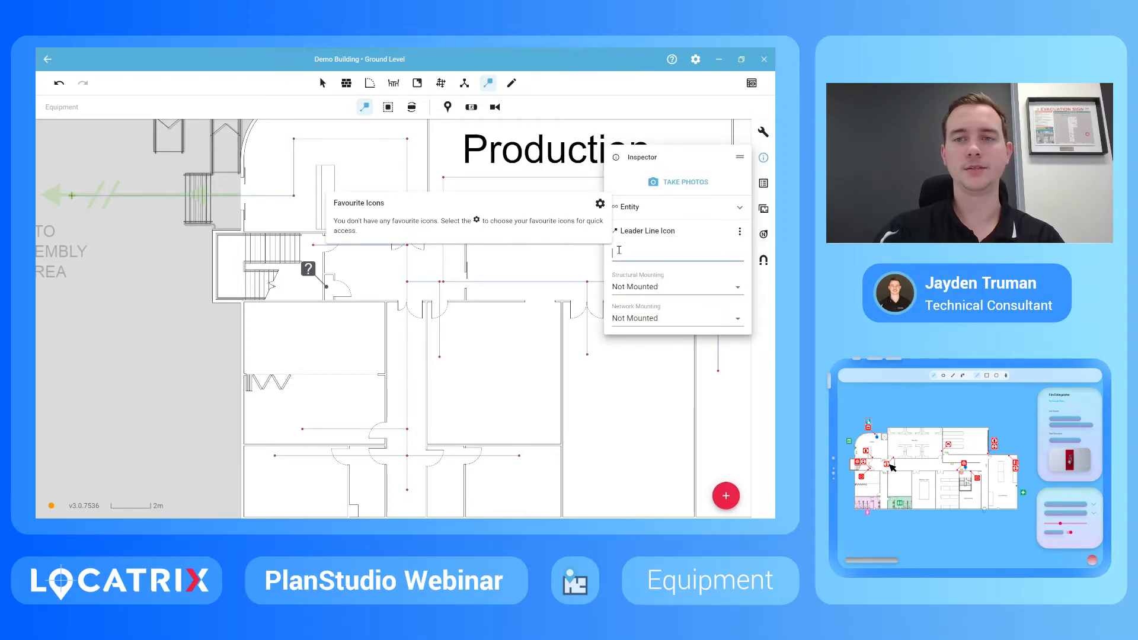
type("hose")
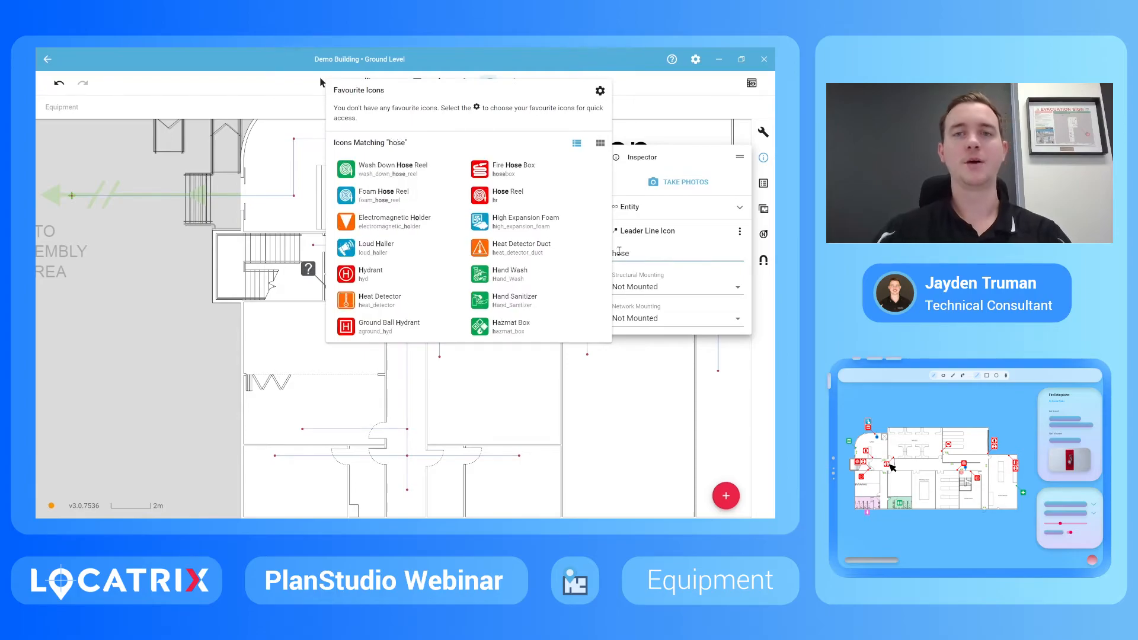
left_click(486, 198)
scroll(128, 325, "down", 4)
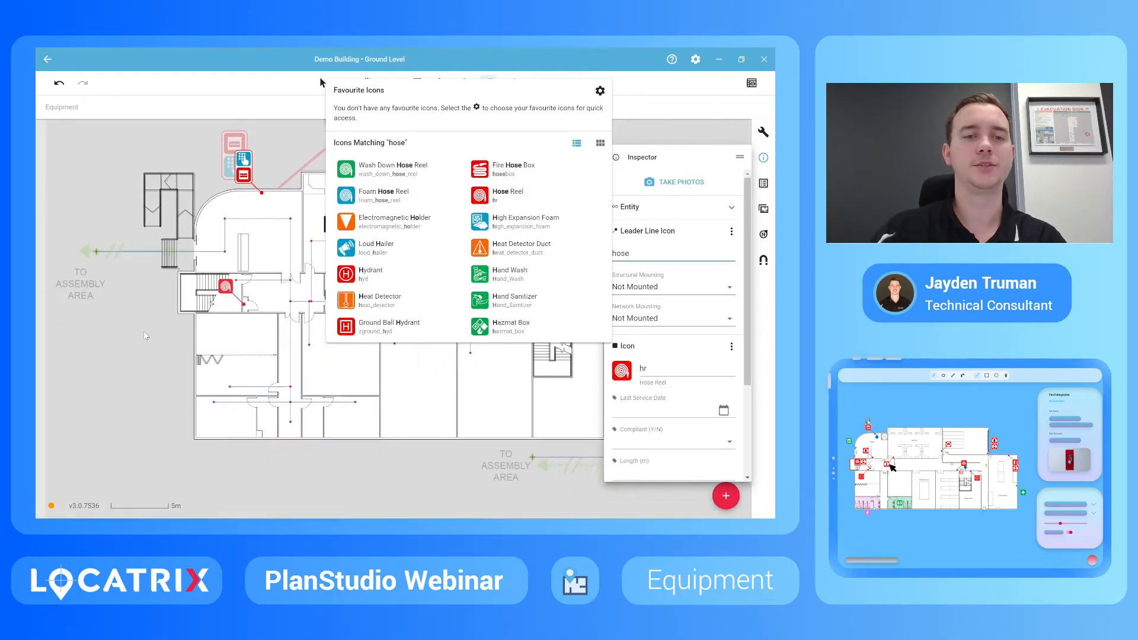
left_click(144, 331)
Step: Draw a zoned icon over the south-west corner room and set it to Amenities Male
scroll(143, 330, "down", 1)
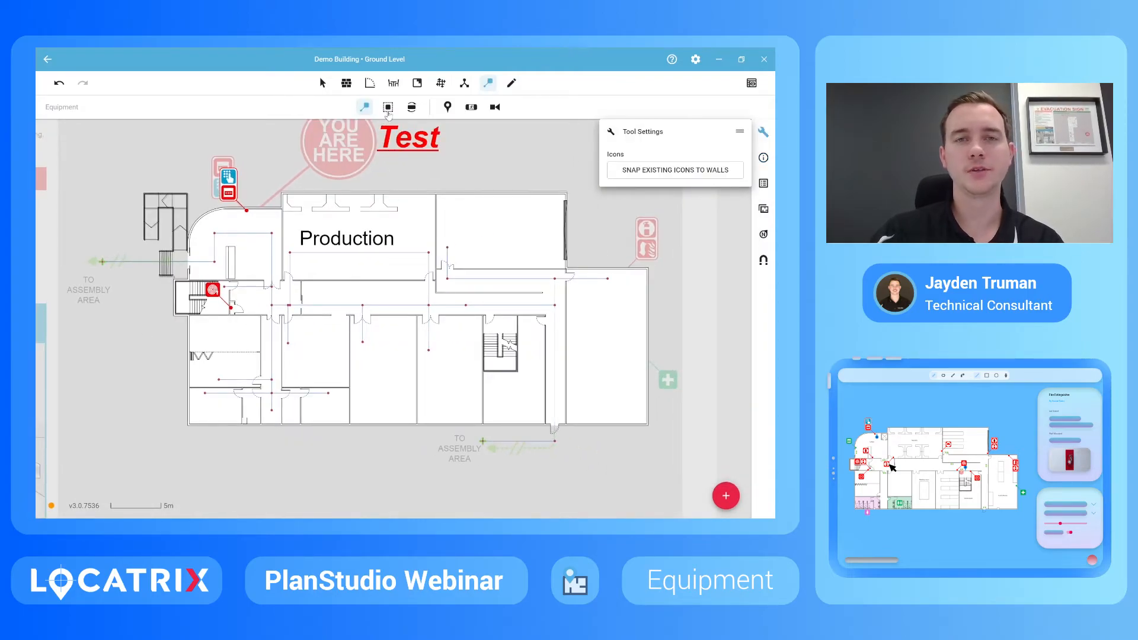
left_click(388, 107)
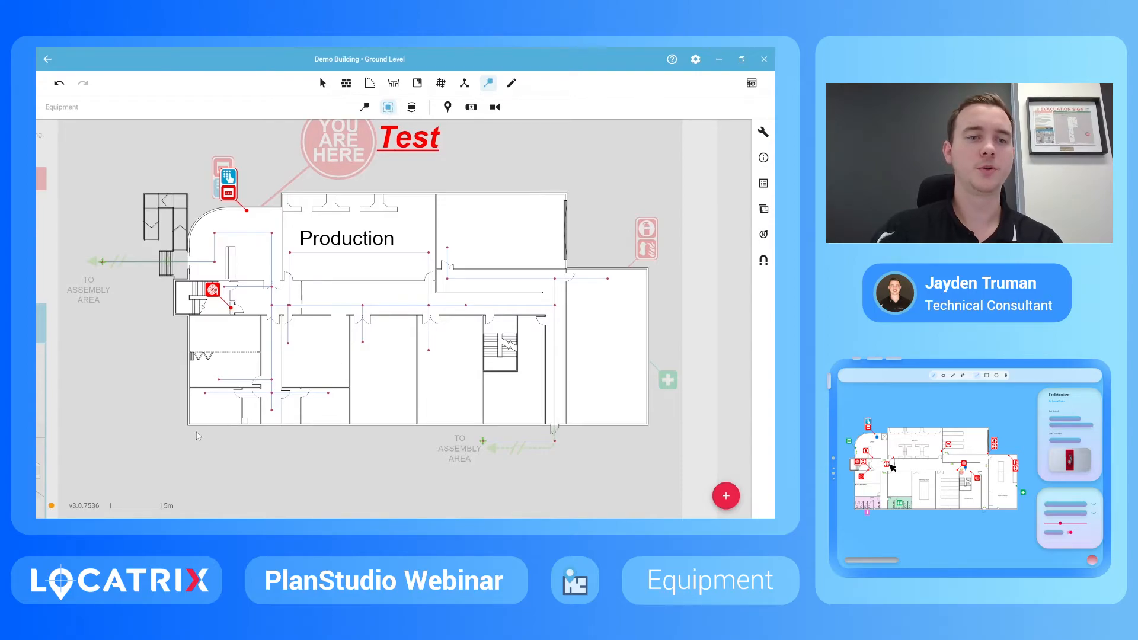
scroll(198, 437, "up", 2)
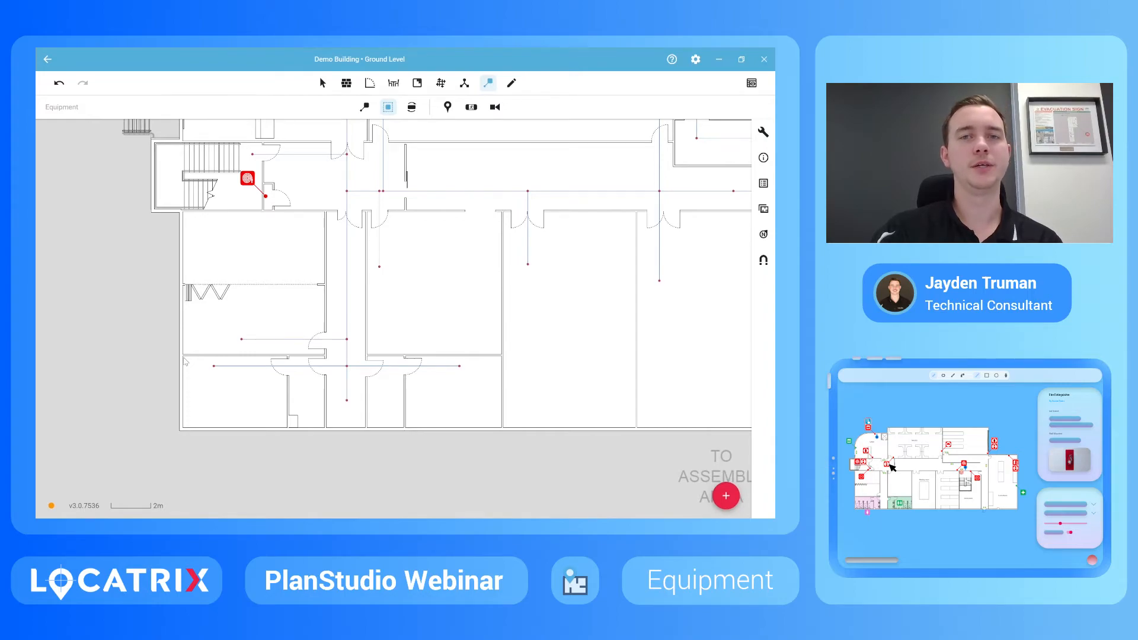
mouse_move(185, 360)
left_mouse_down()
mouse_move(274, 425)
mouse_move(326, 432)
left_mouse_up()
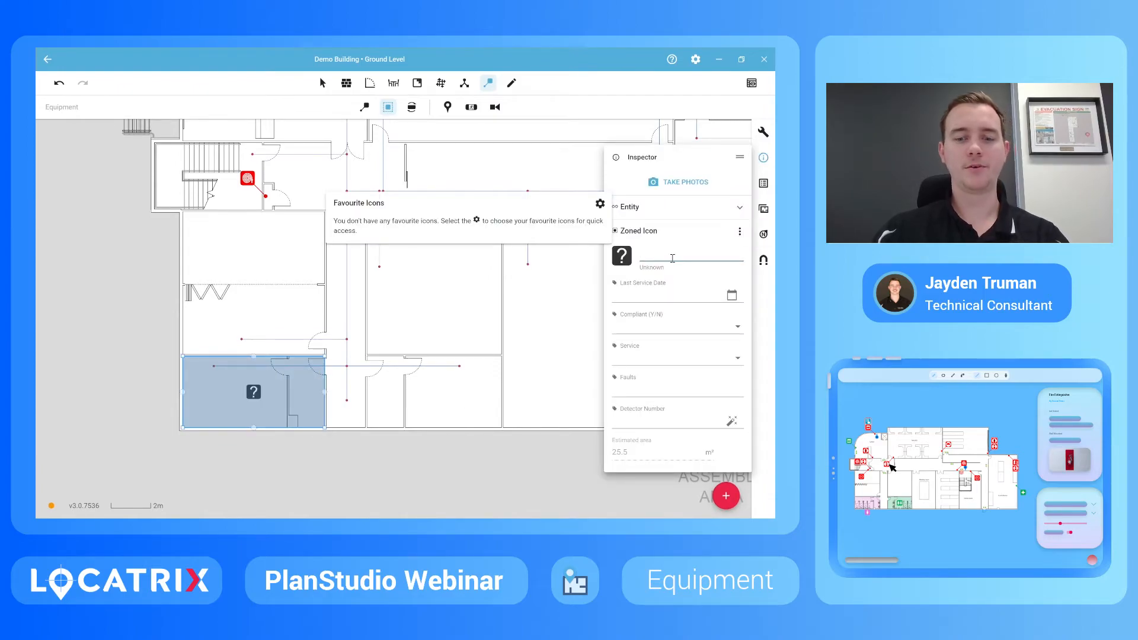
type("male")
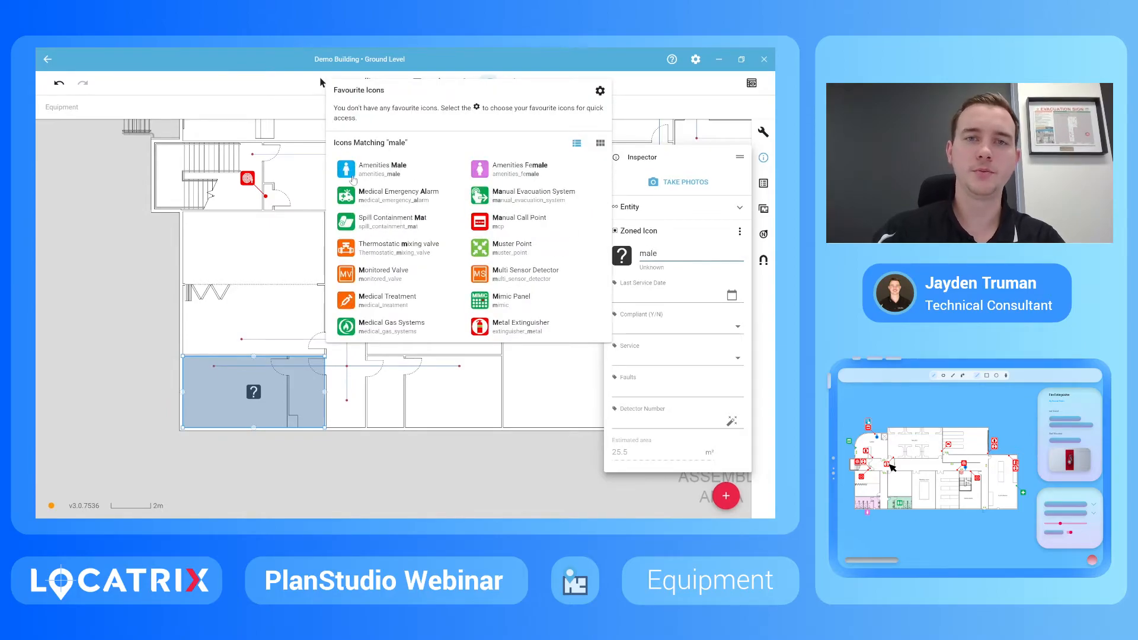
key("Return")
scroll(133, 344, "down", 3)
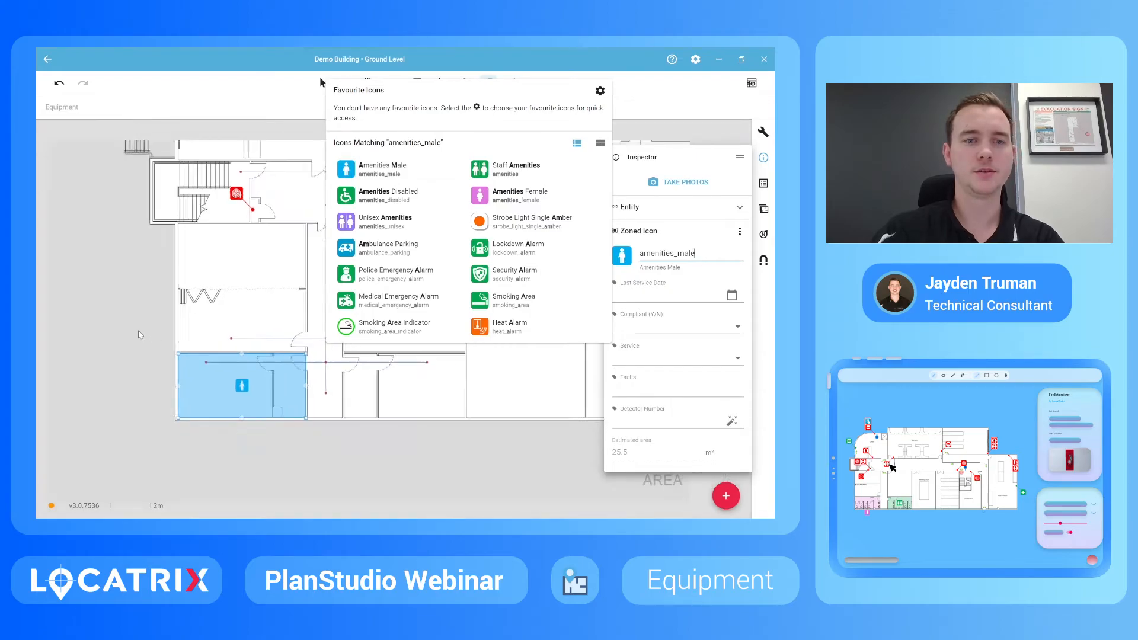
scroll(317, 375, "up", 1)
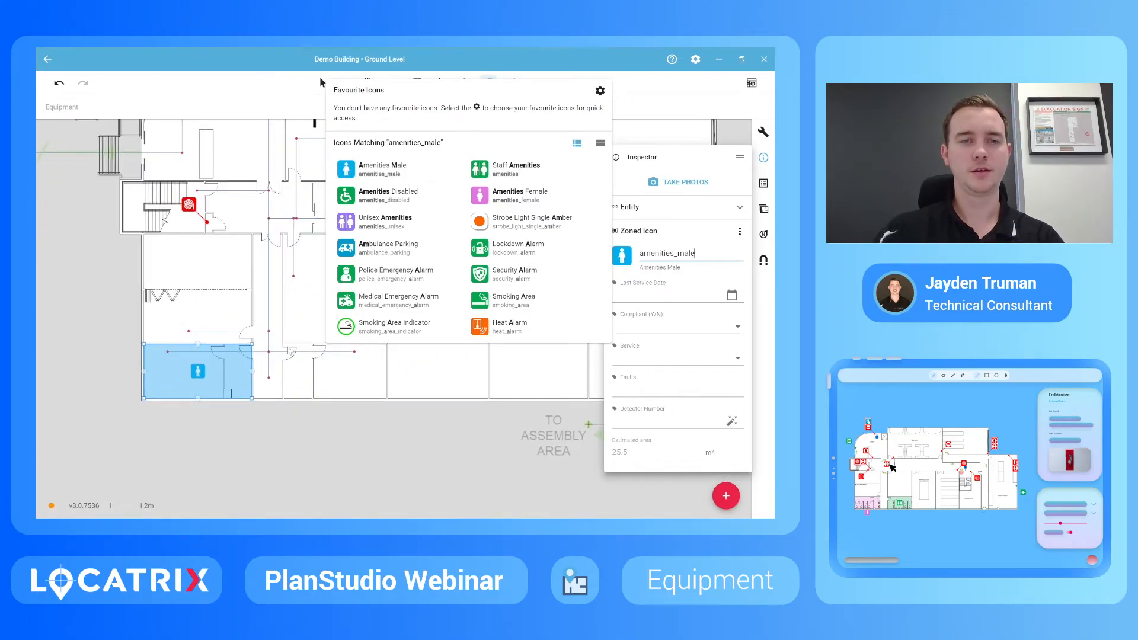
scroll(289, 349, "down", 1)
left_click(278, 413)
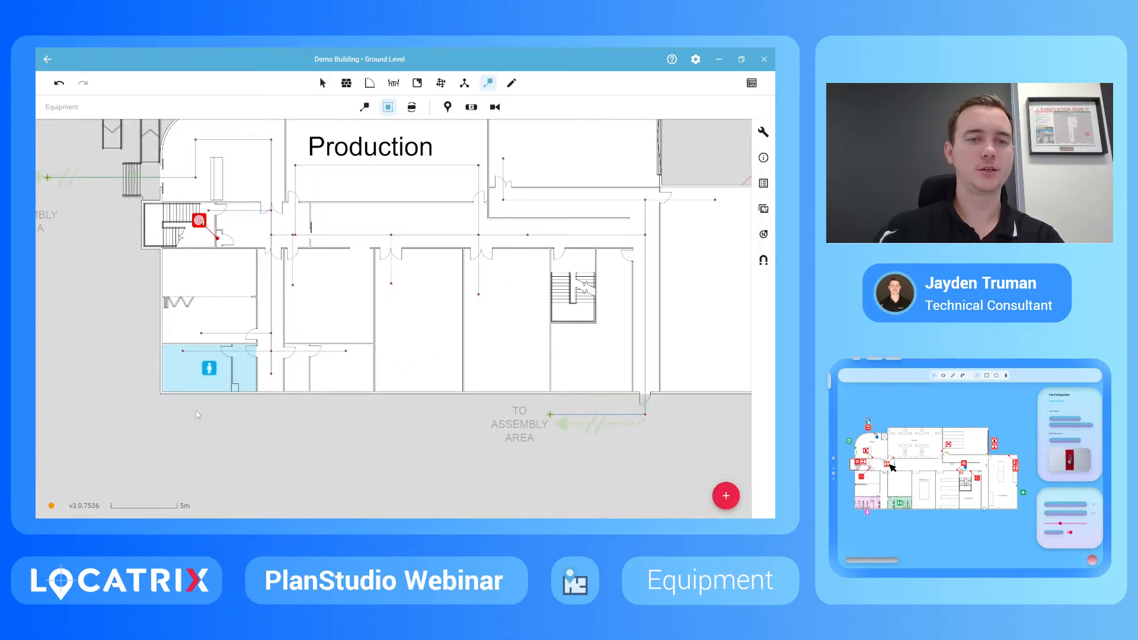
Step: Draw a zoned icon over the two small southern rooms east of the passage and set it to Amenities Female
scroll(164, 404, "up", 2)
scroll(165, 406, "up", 3)
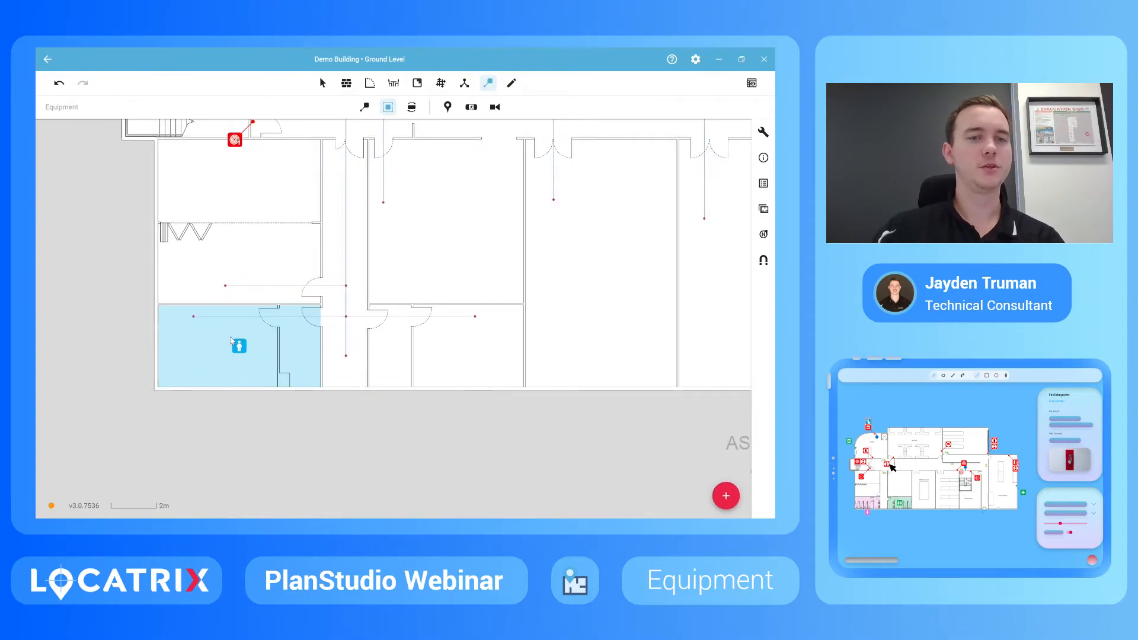
scroll(238, 344, "down", 1)
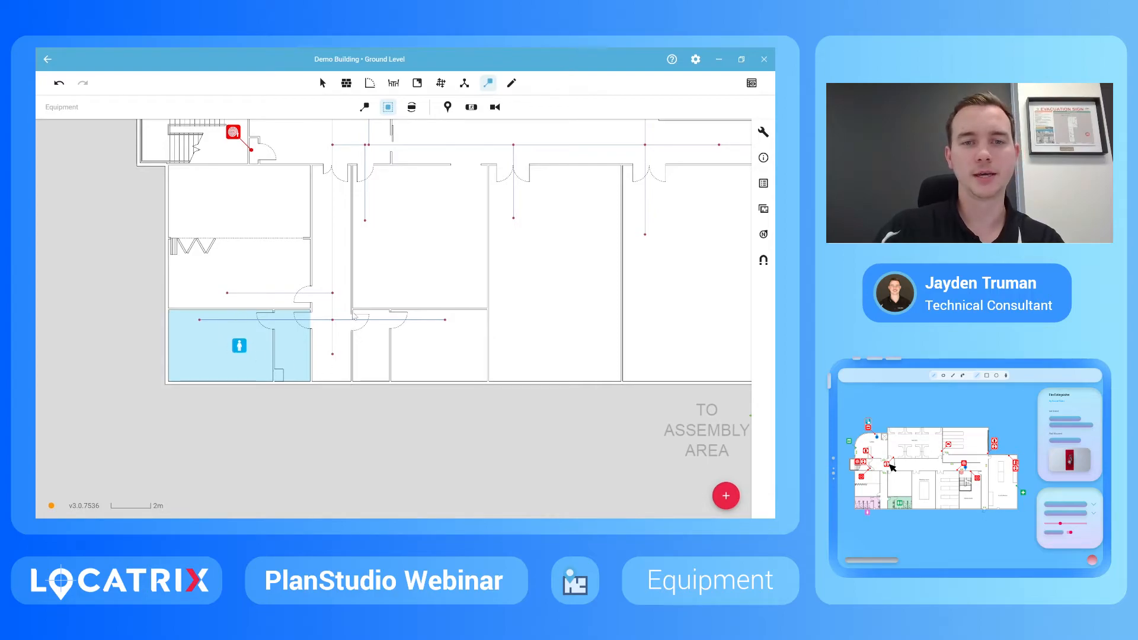
left_click_drag(354, 315, 486, 386)
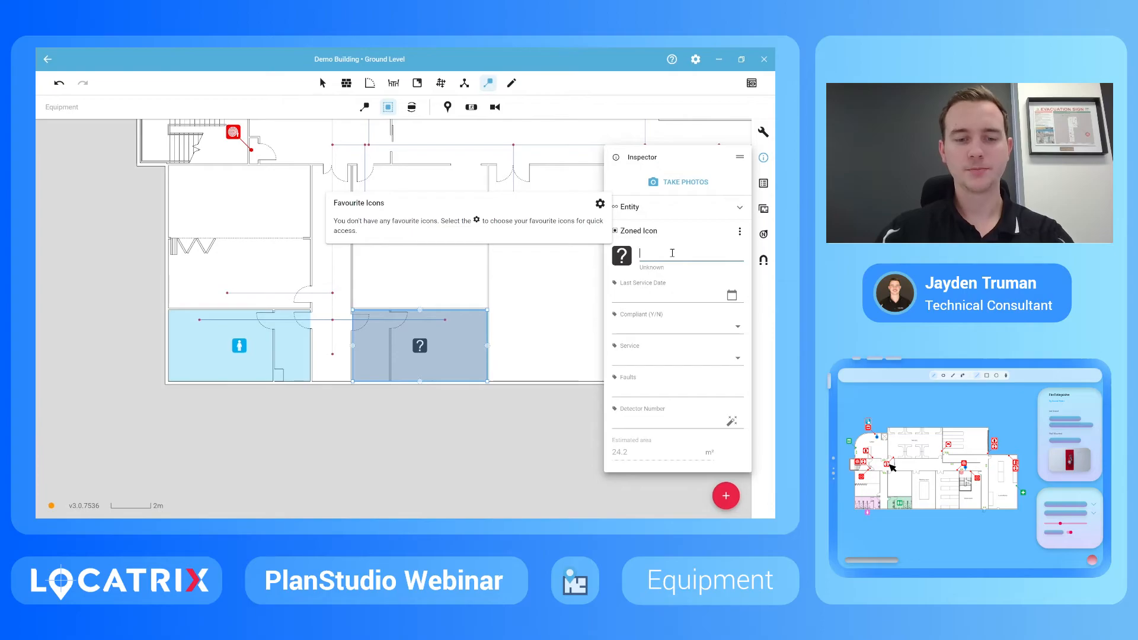
type("fe")
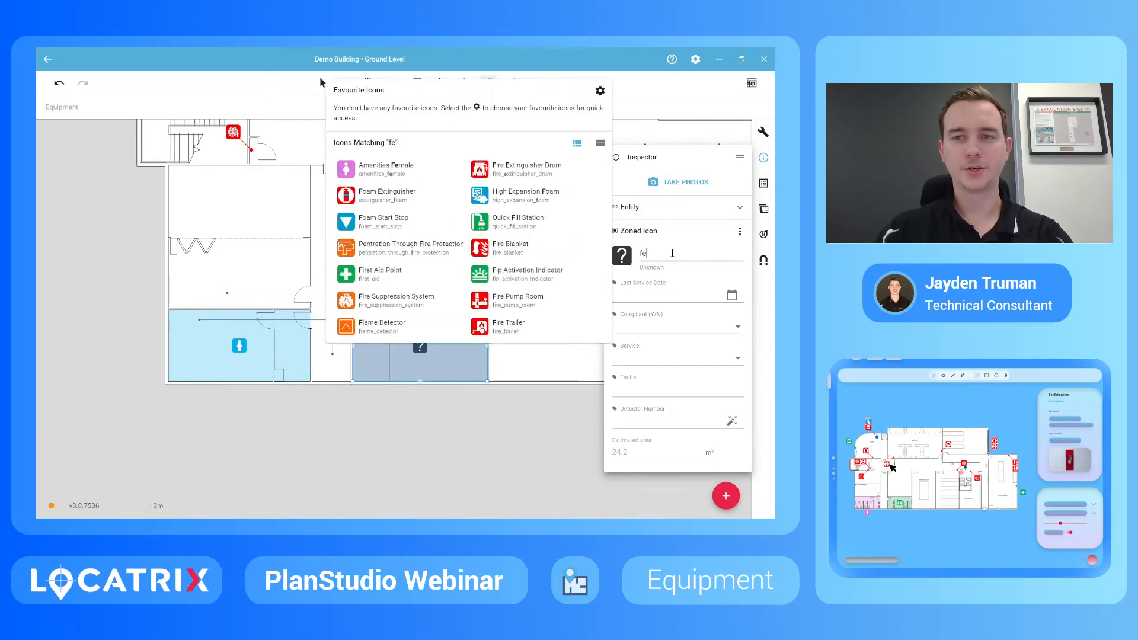
left_click(357, 169)
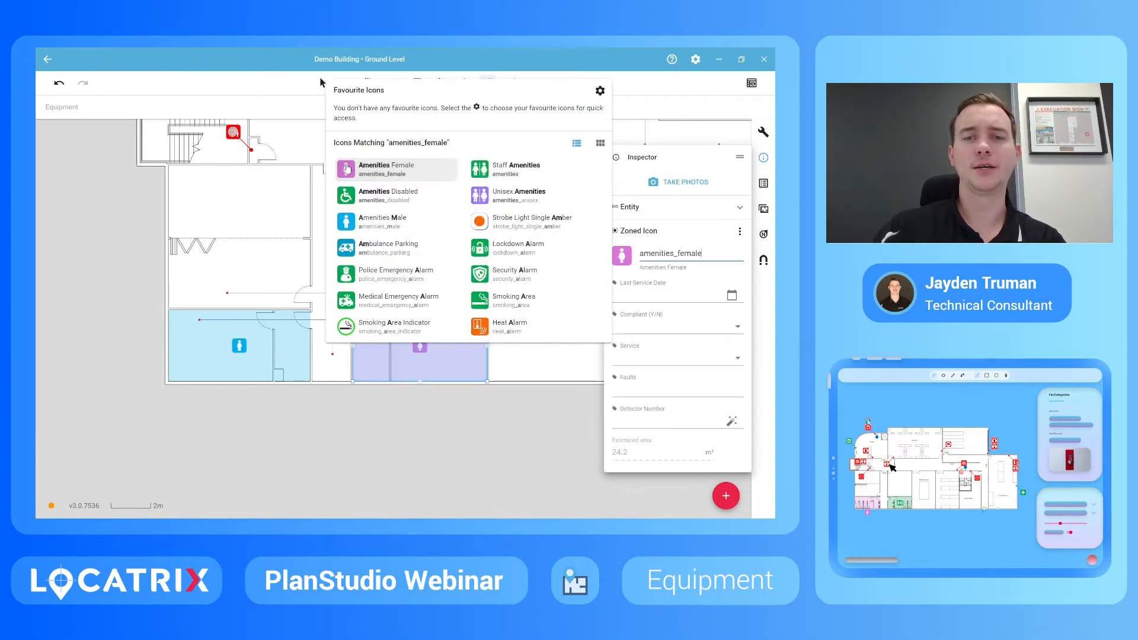
left_click(335, 411)
scroll(315, 391, "down", 3)
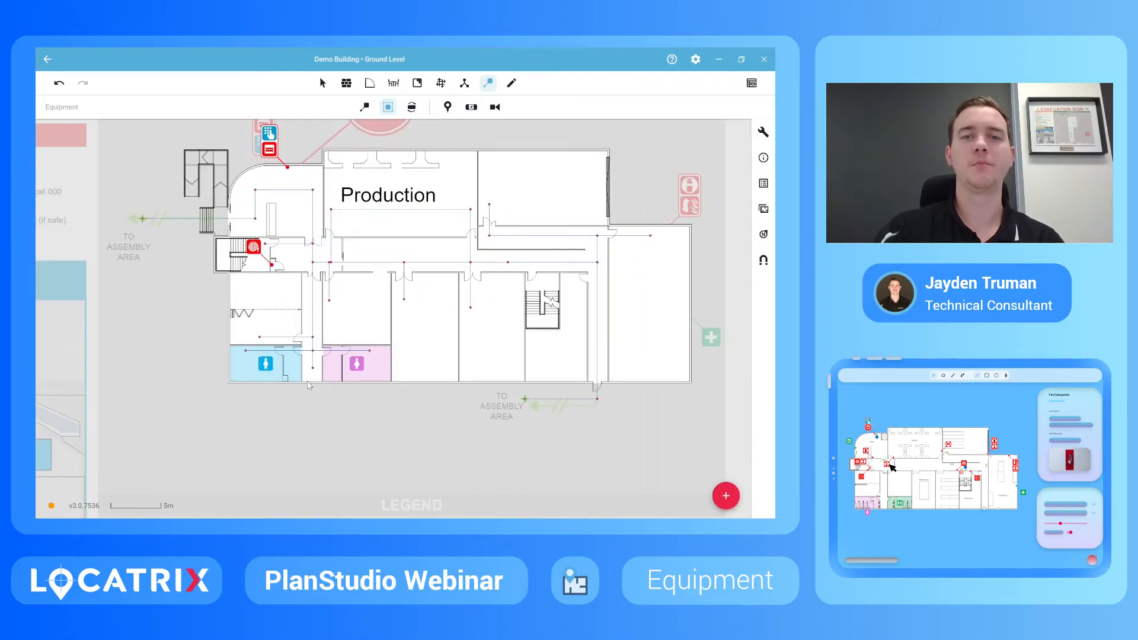
Step: Place a standalone icon without a leader line in the corridor just south of Production and set it to Smoke Detector
scroll(308, 385, "down", 1)
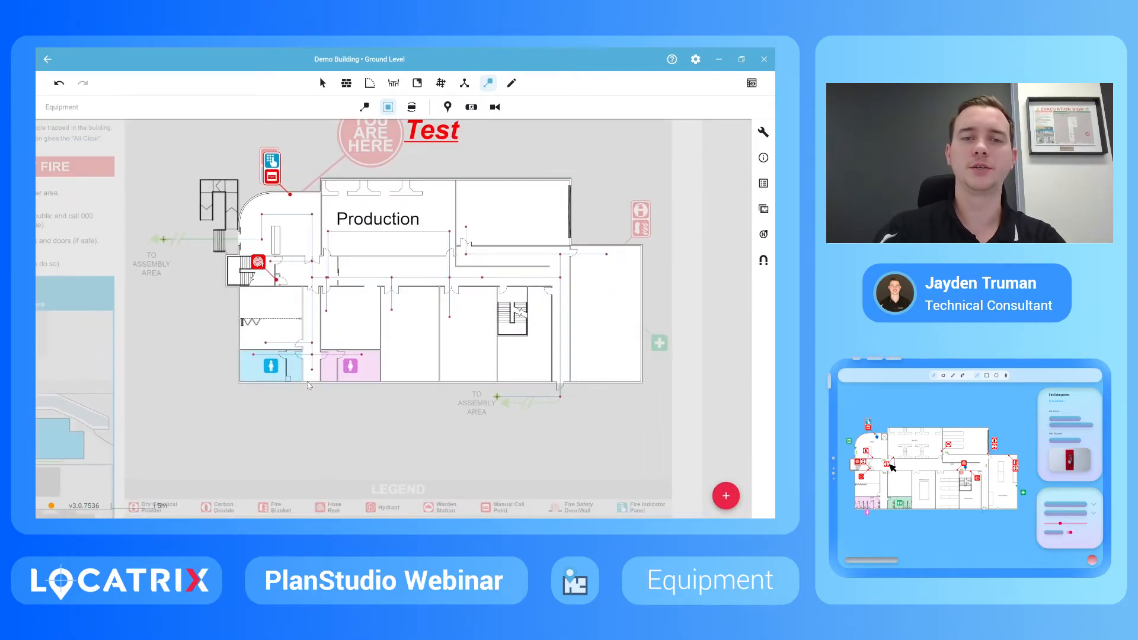
left_click(410, 108)
scroll(358, 297, "down", 3)
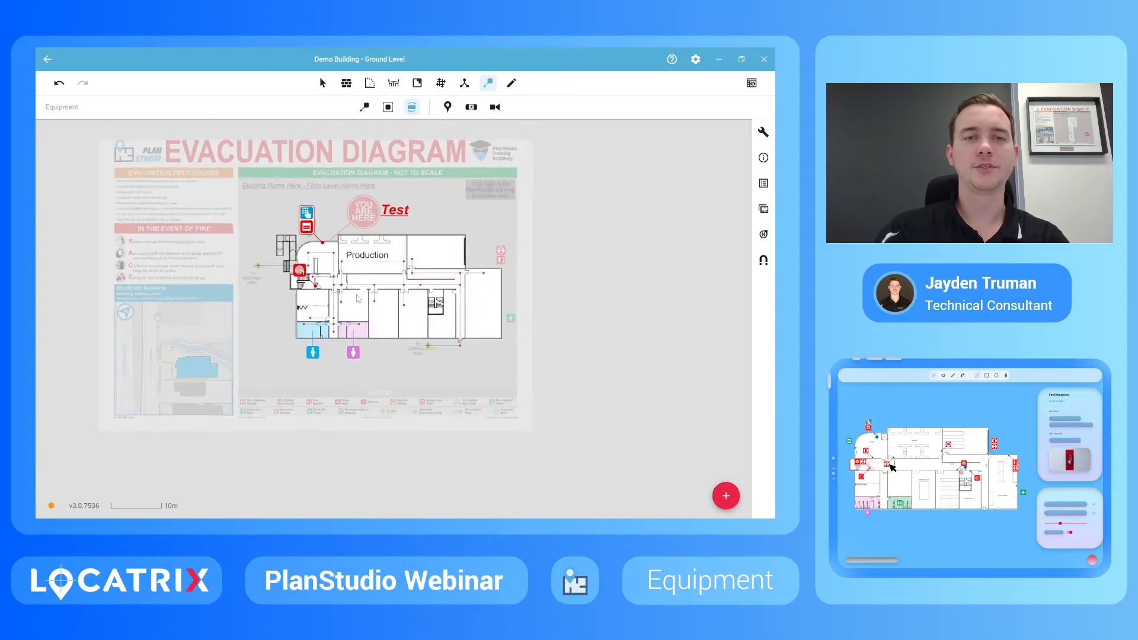
scroll(361, 287, "up", 2)
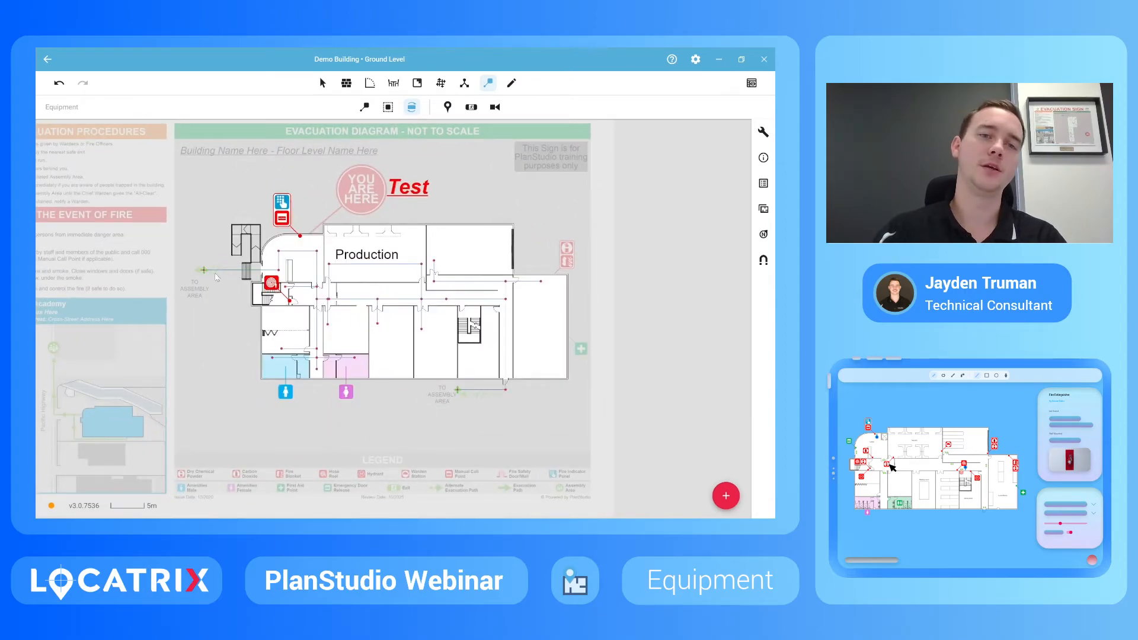
scroll(346, 293, "up", 2)
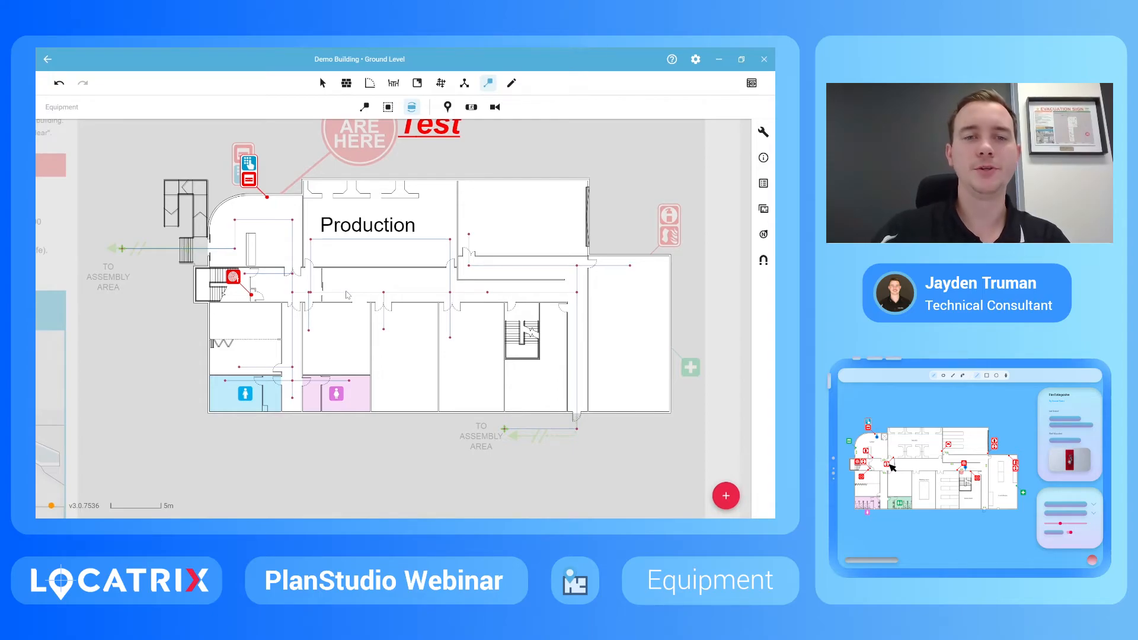
scroll(351, 287, "up", 2)
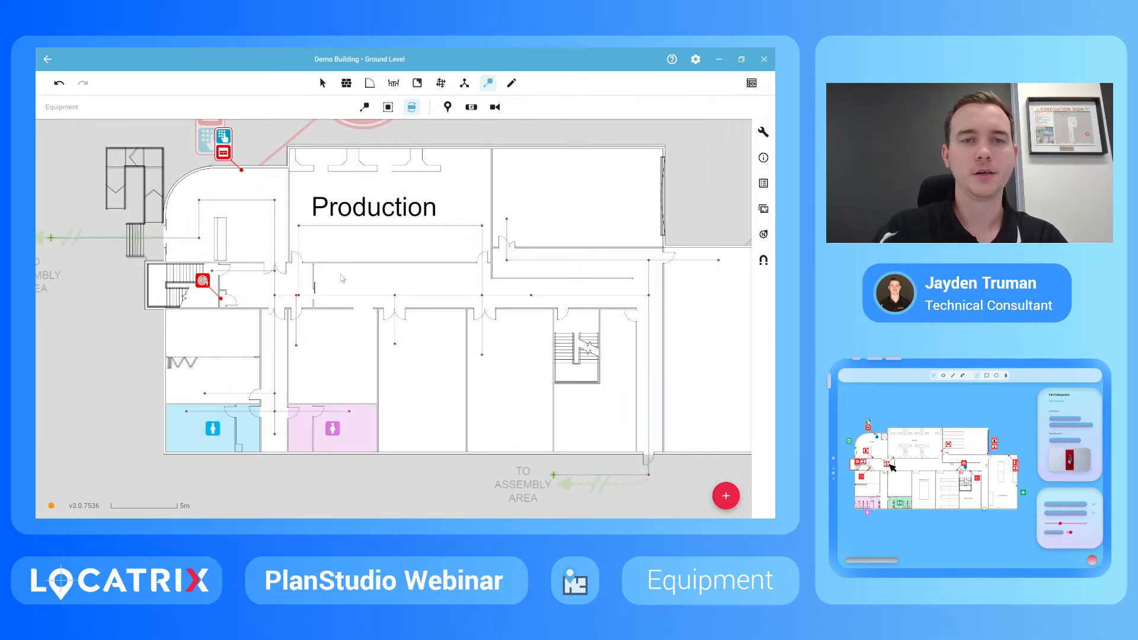
left_click(342, 278)
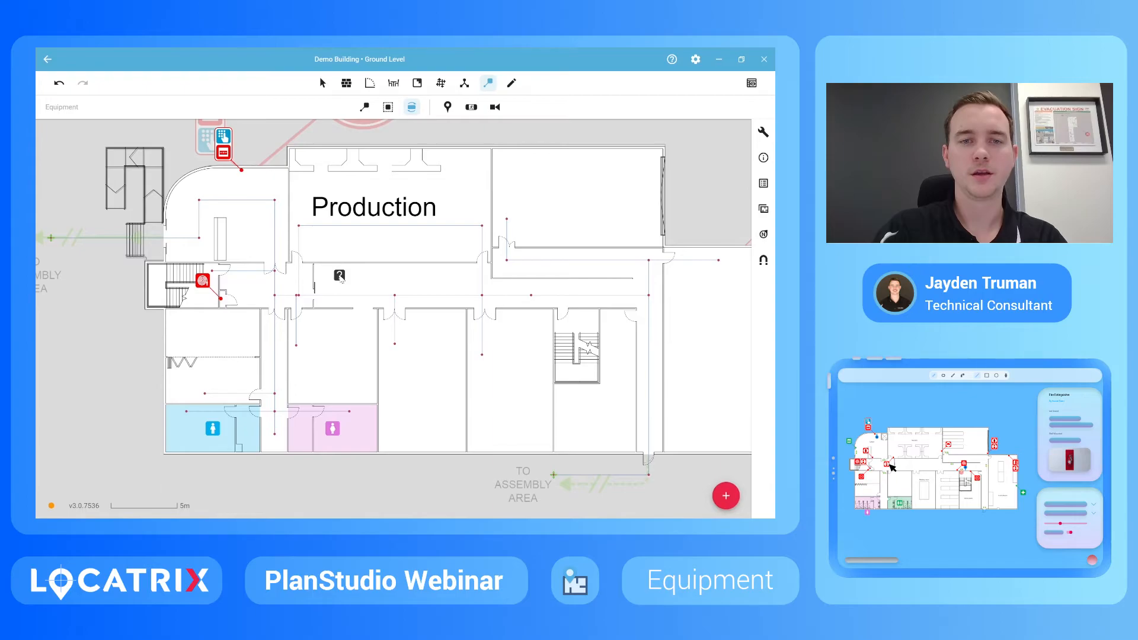
left_click(340, 276)
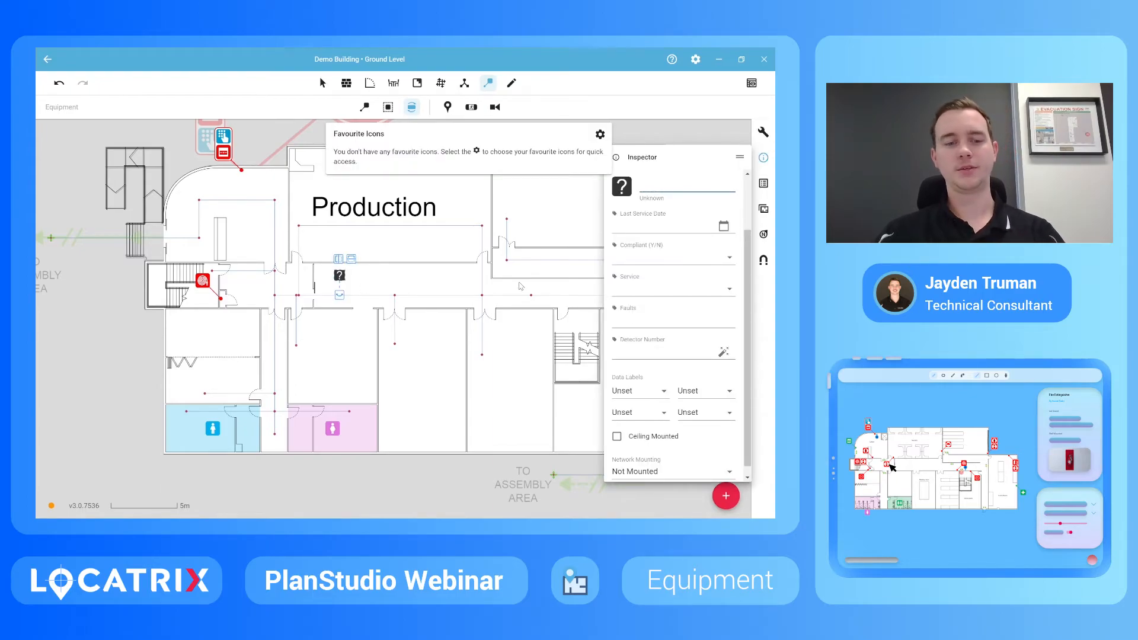
type("smoke")
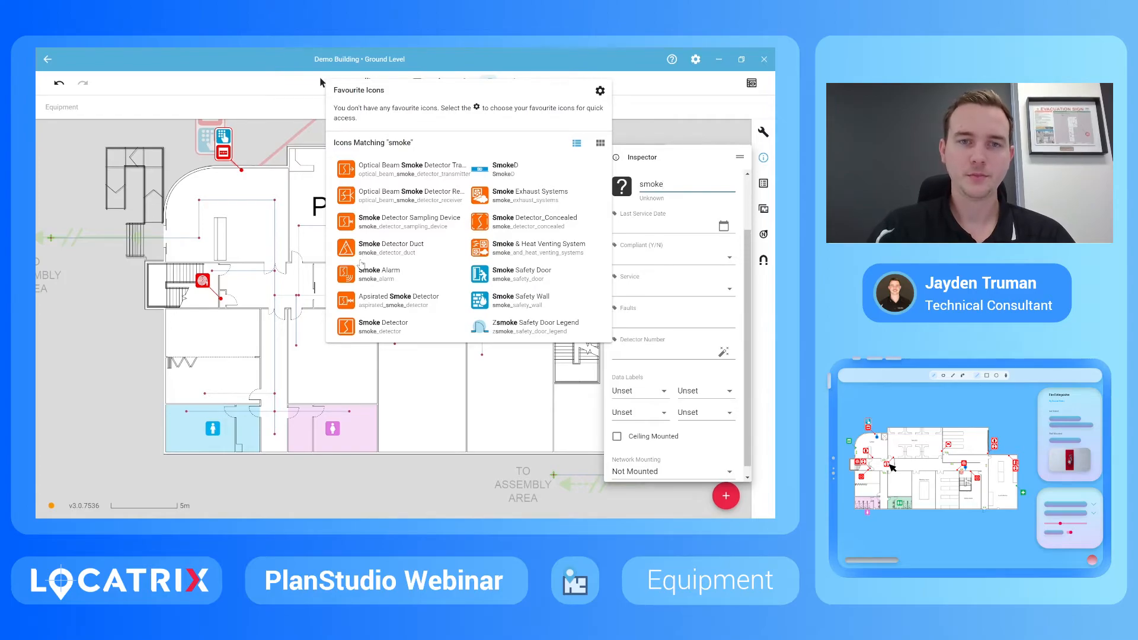
left_click(347, 326)
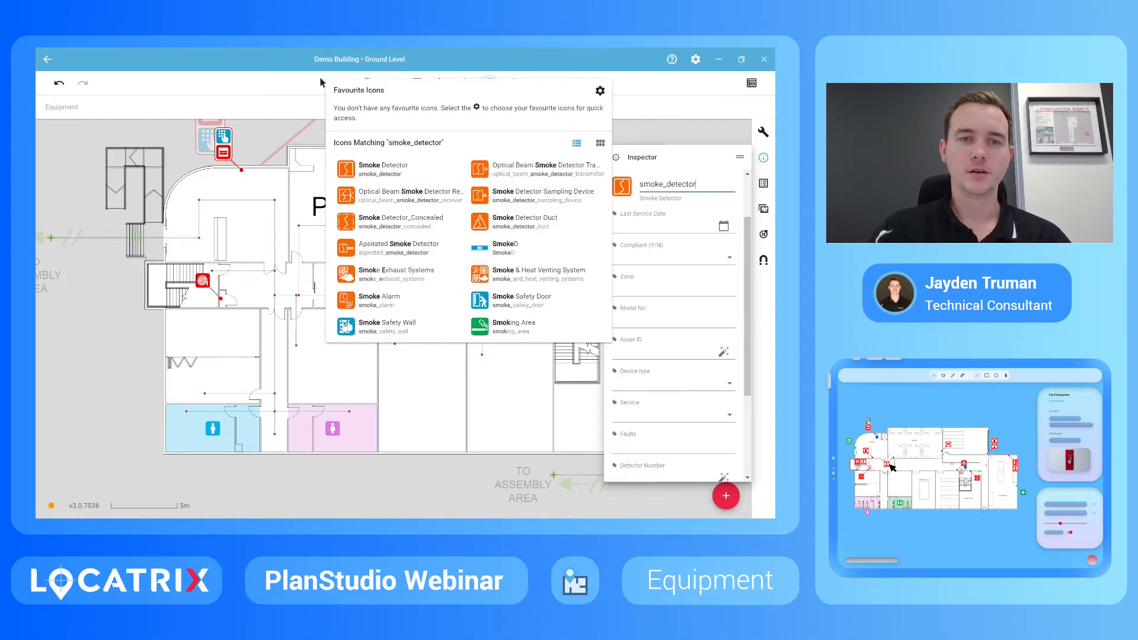
left_click(350, 374)
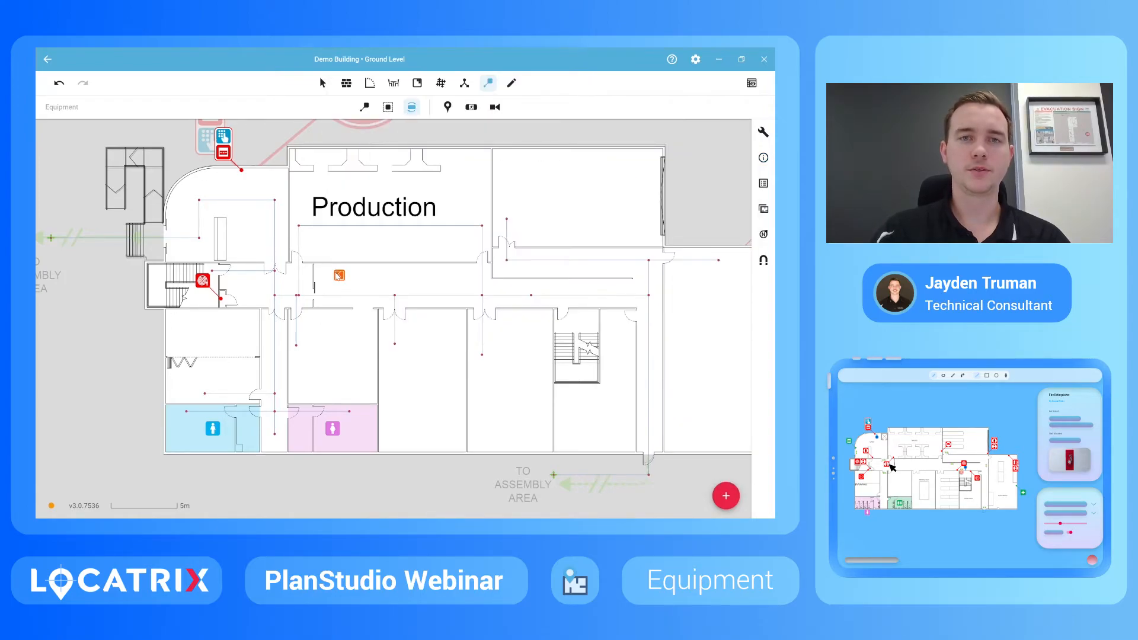
Step: Place a leader line icon on the north wall of the large eastern room and set it to Dry Chemical Powder Extinguisher
scroll(339, 276, "down", 5)
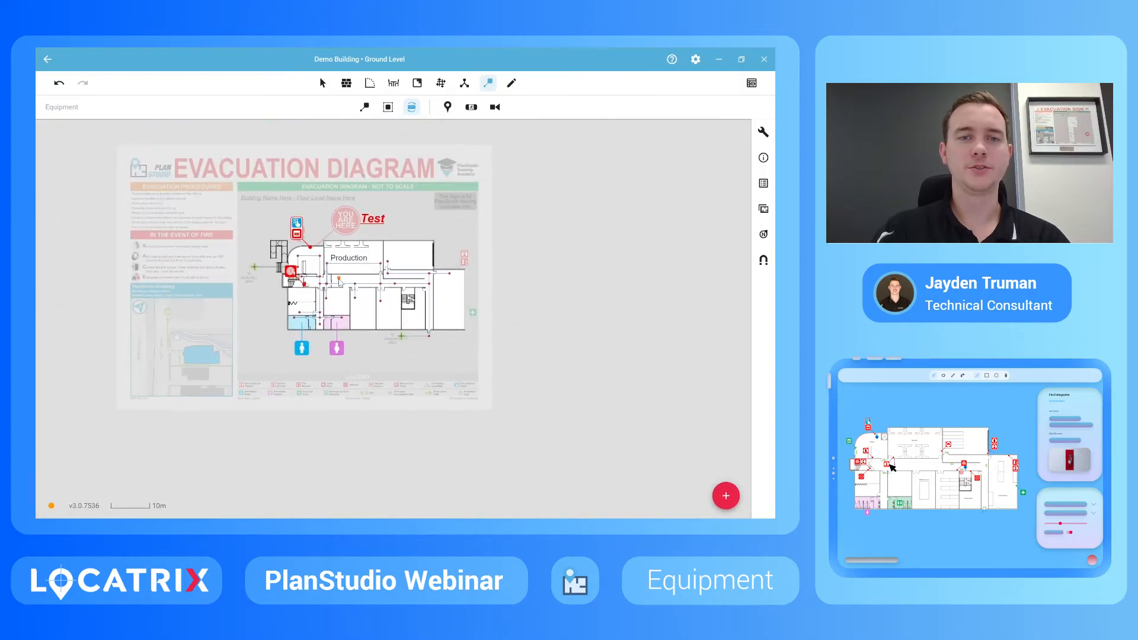
scroll(339, 282, "up", 5)
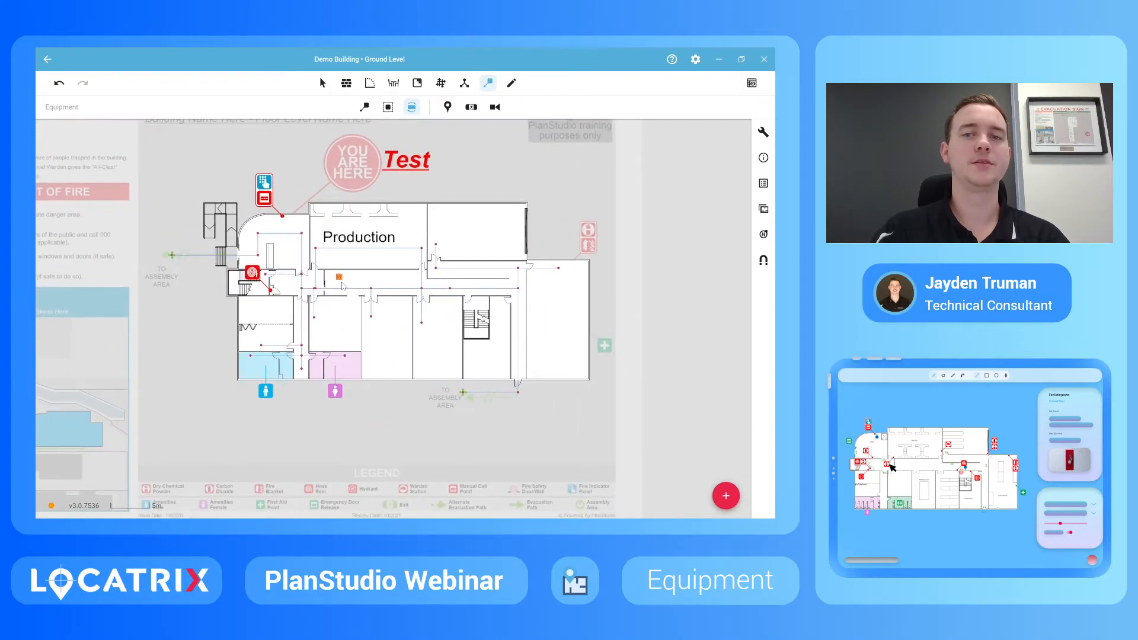
scroll(343, 286, "up", 2)
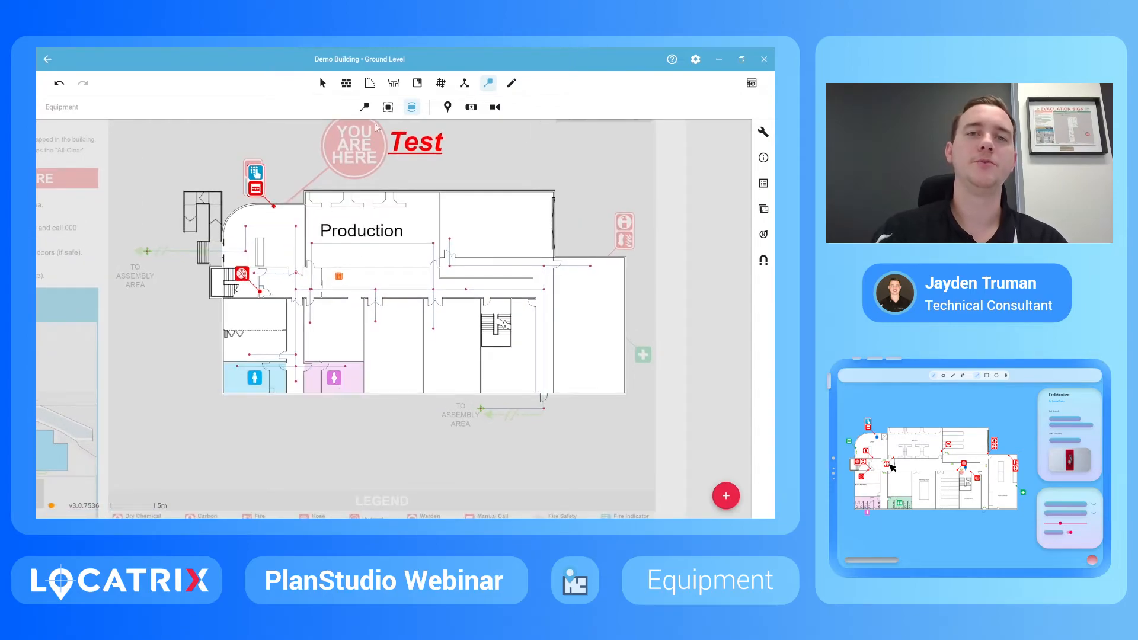
left_click(386, 109)
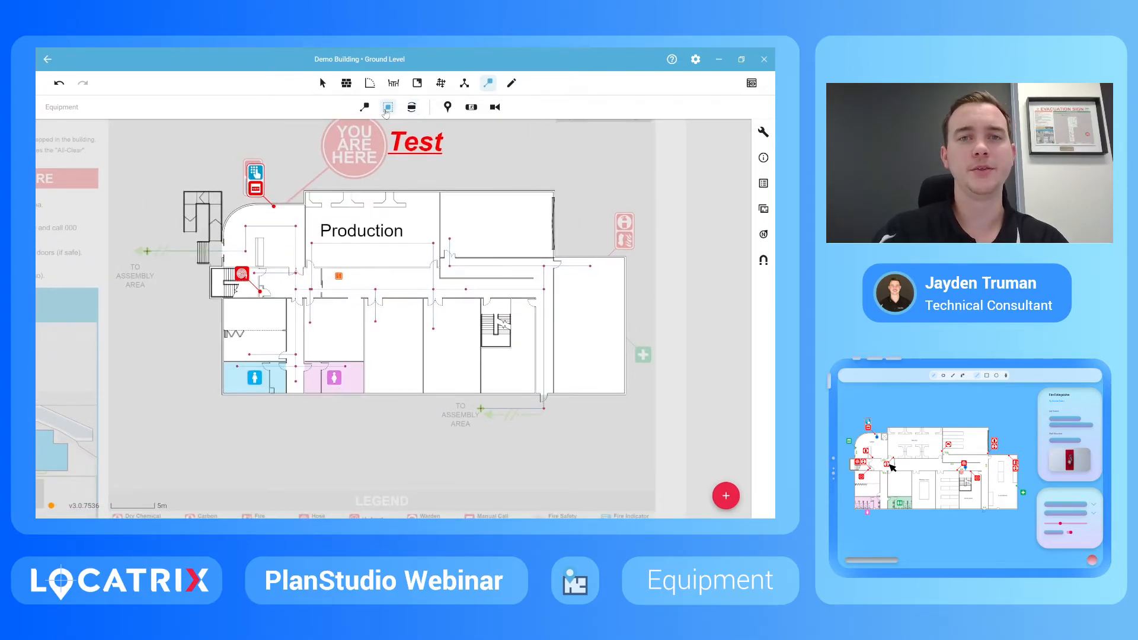
left_click(365, 108)
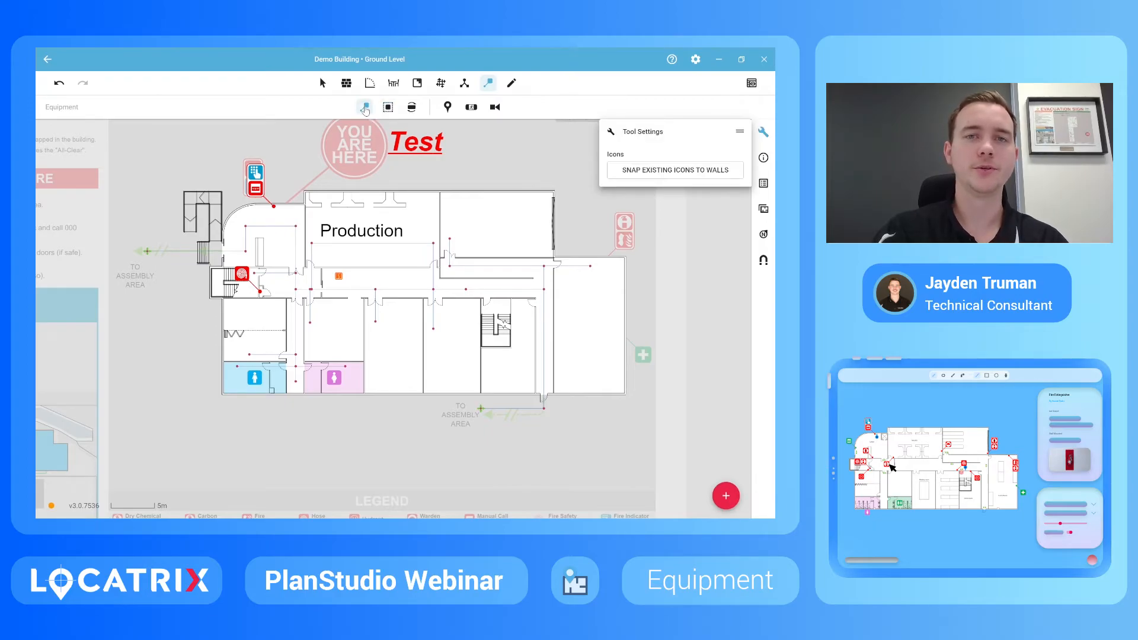
left_click(607, 263)
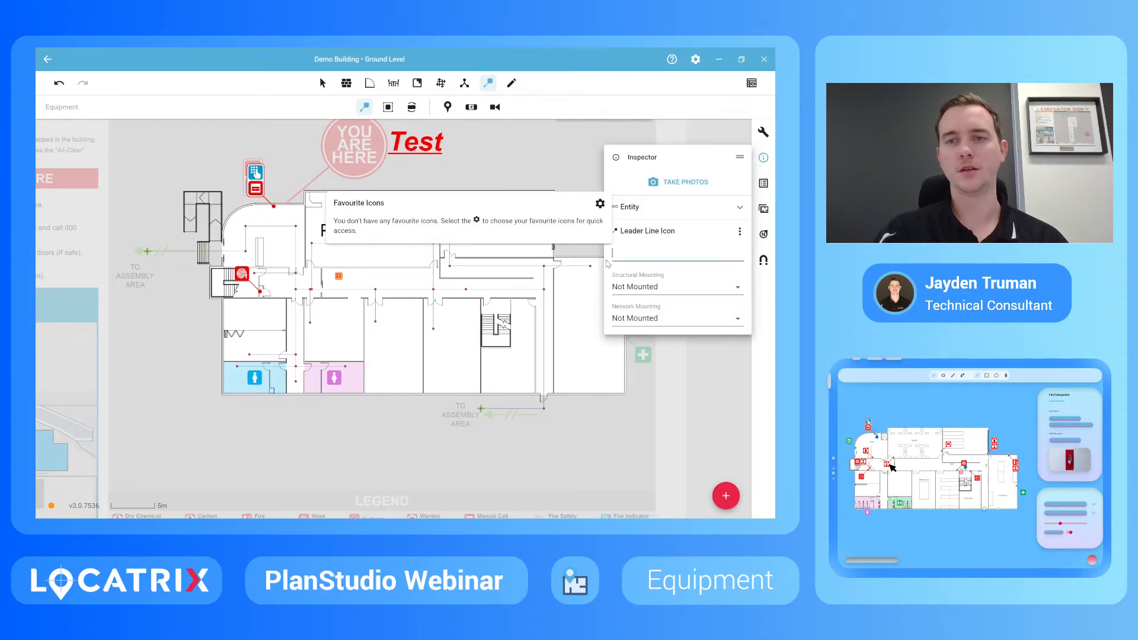
type("ext")
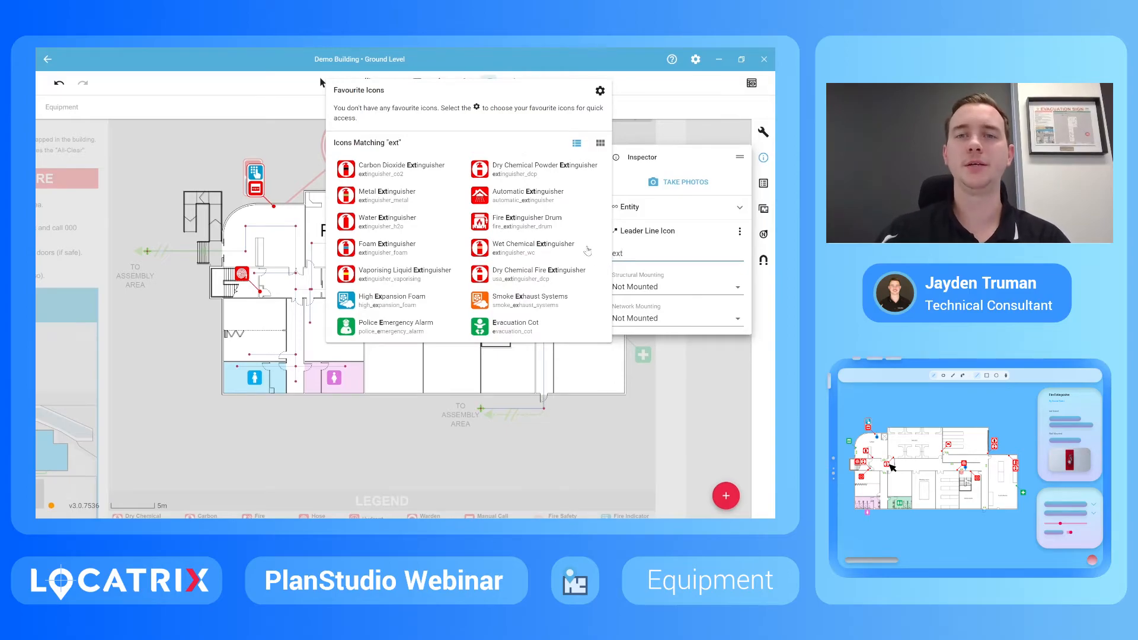
left_click(488, 172)
Step: Add a Fire Blanket icon to the same leader line on the eastern room's north wall
left_click(616, 253)
key("BackSpace")
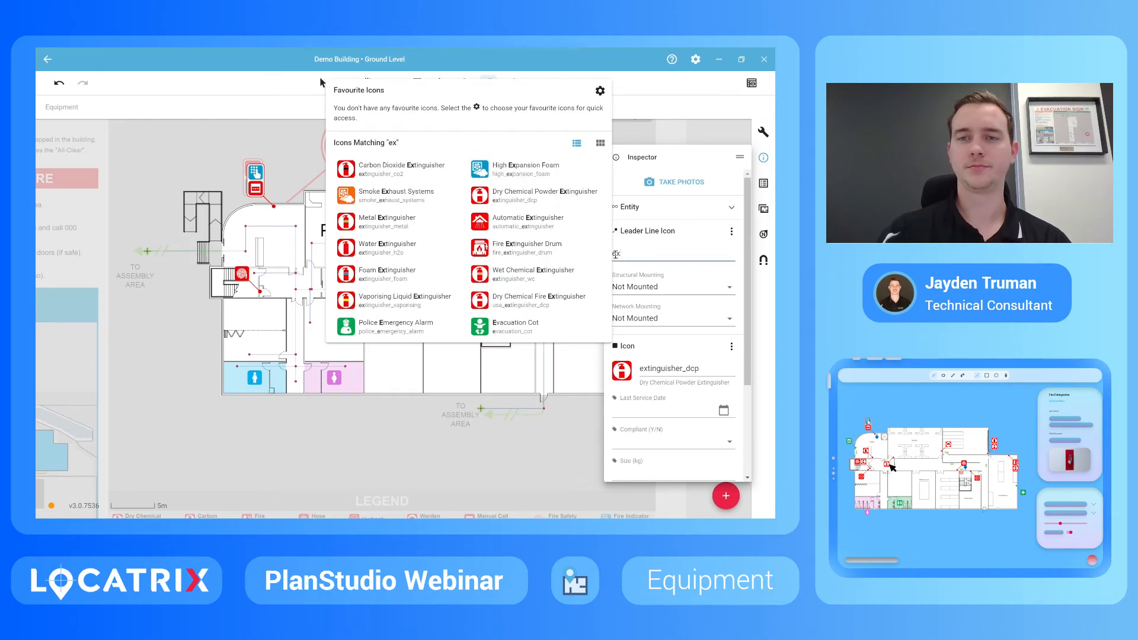
key("BackSpace")
key("BackSpace")
type("fire")
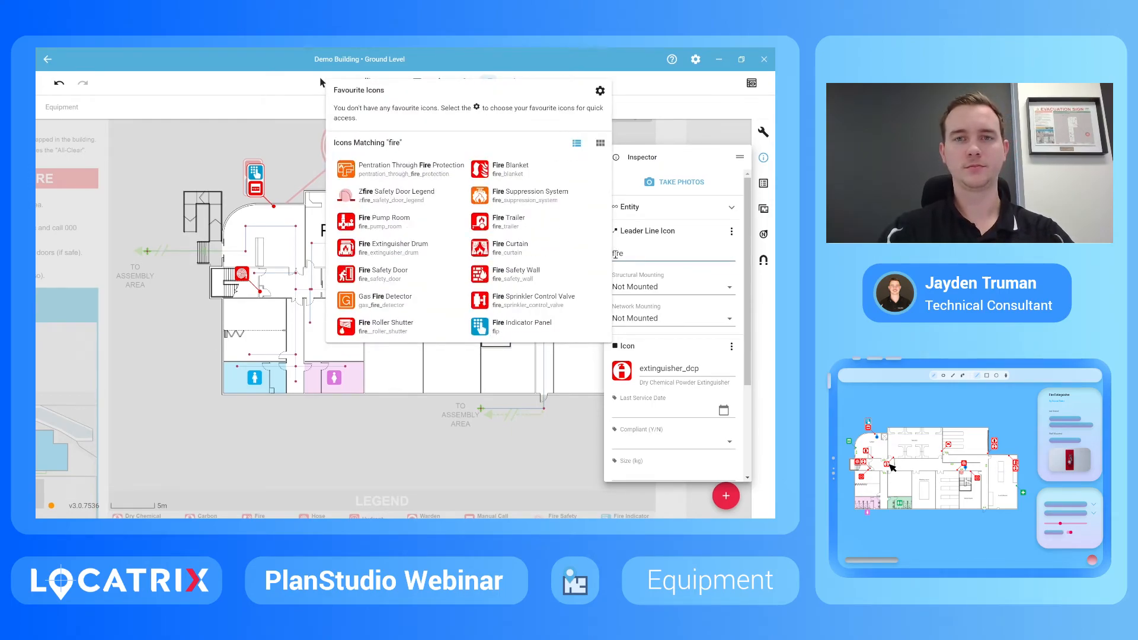
left_click(479, 173)
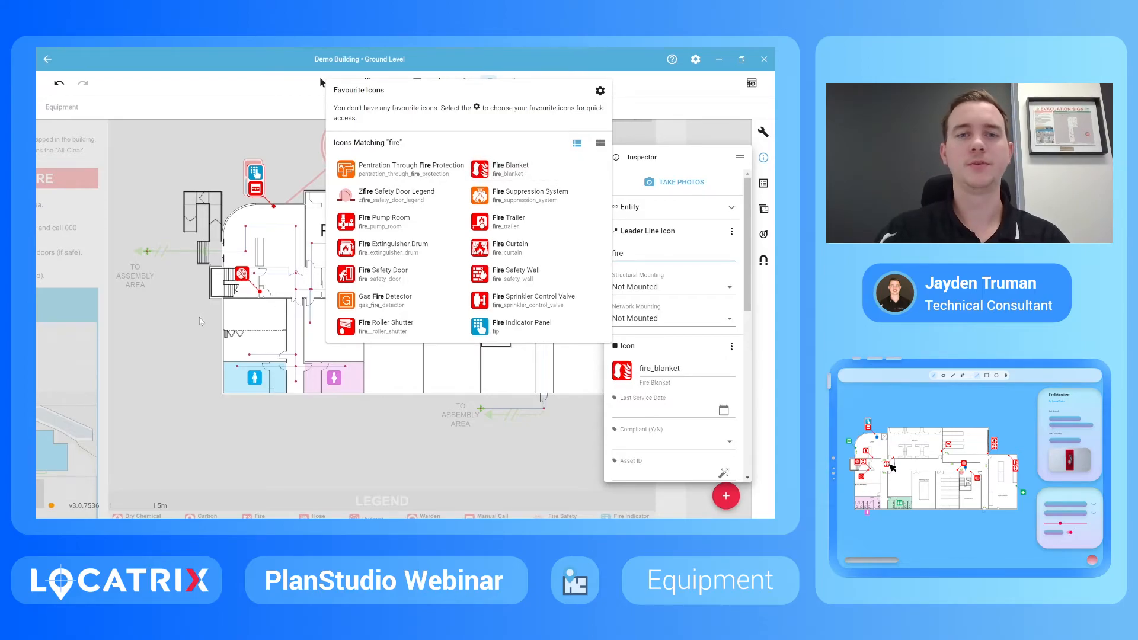
left_click(194, 332)
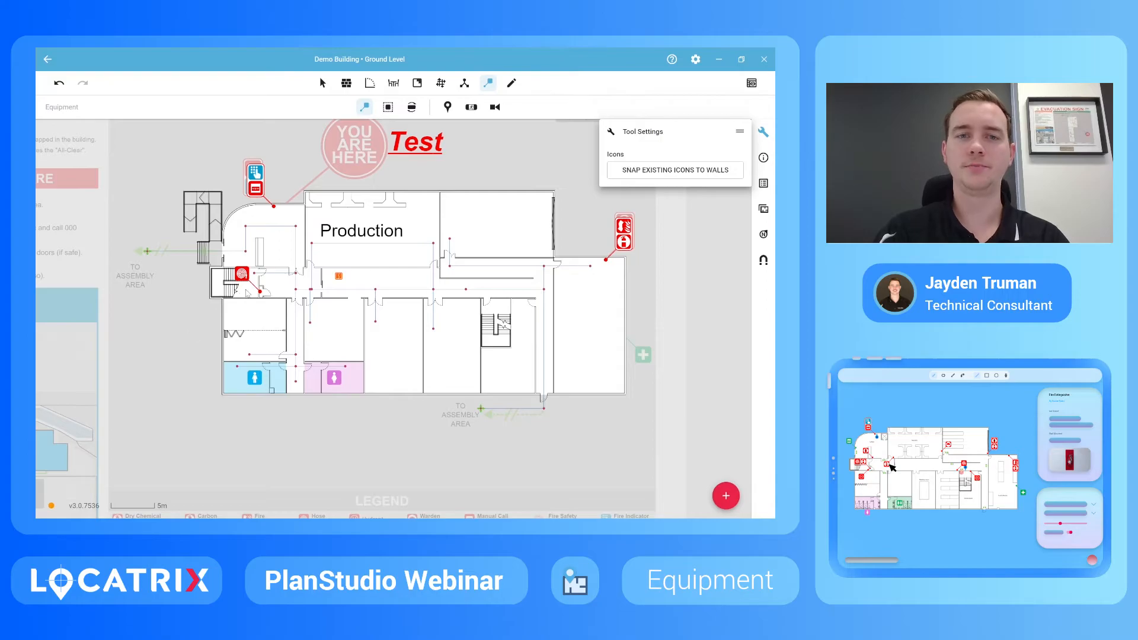
Step: Examine the data fields and add options of the Fire Indicator Panel and Manual Call Point leader line on the curved wall
left_click(323, 84)
left_click(261, 186)
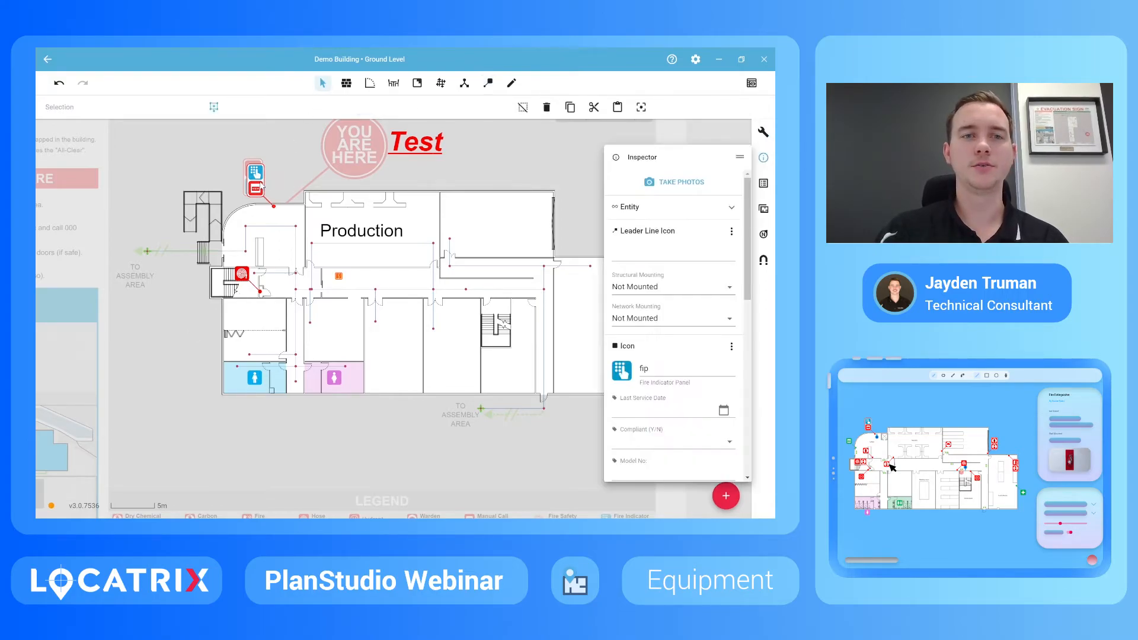
scroll(655, 321, "down", 1)
scroll(656, 331, "down", 1)
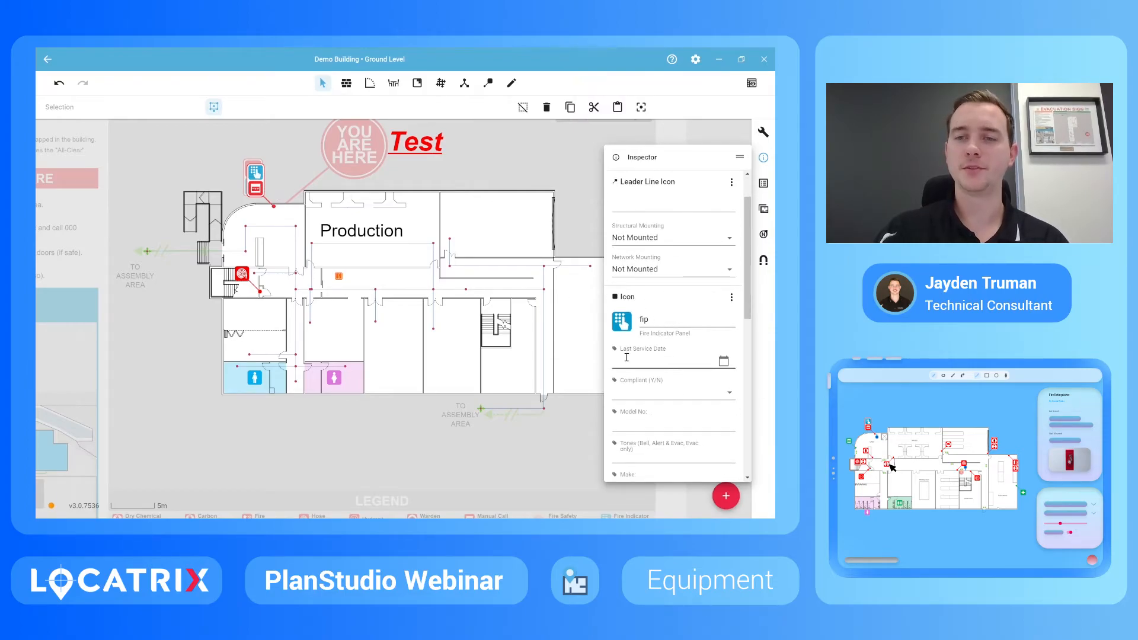
scroll(621, 355, "down", 1)
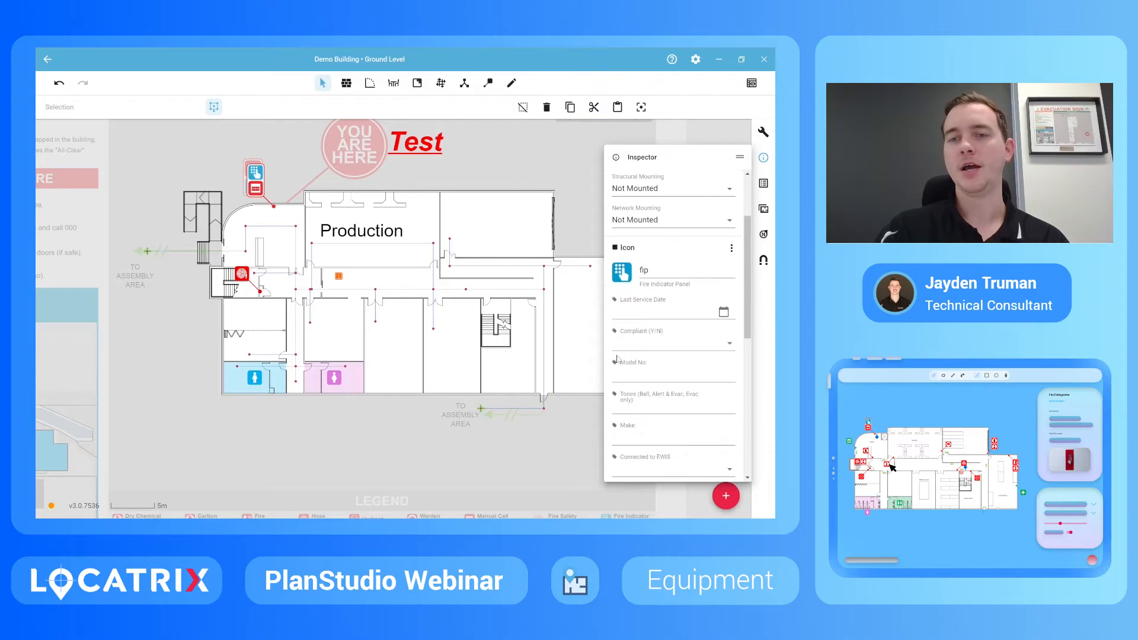
scroll(631, 371, "down", 4)
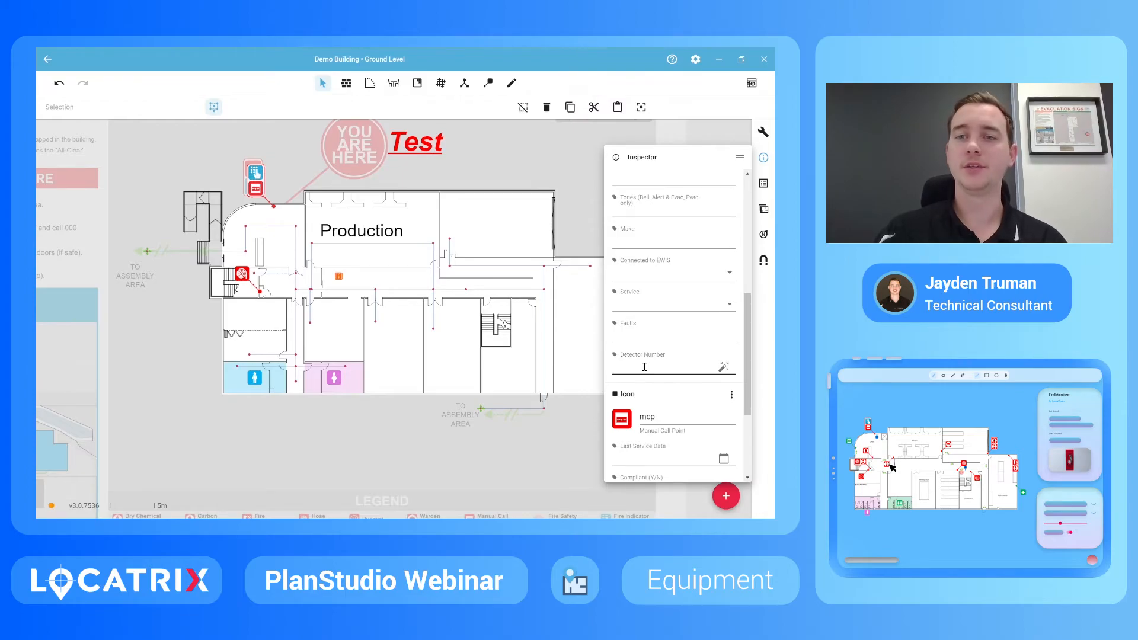
left_click(727, 496)
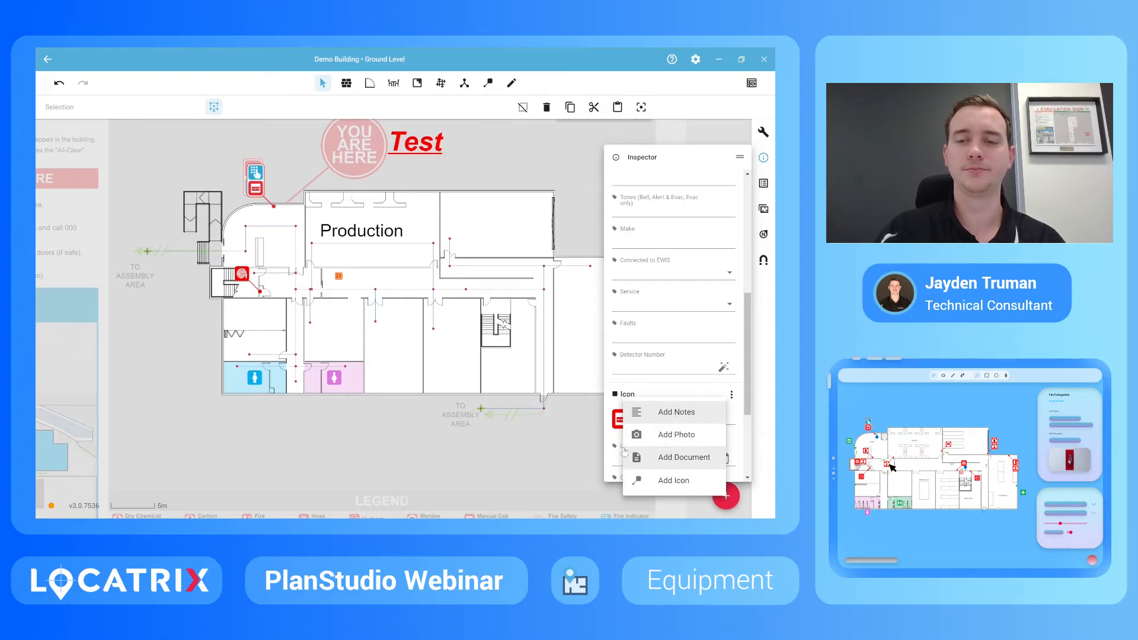
left_click(538, 461)
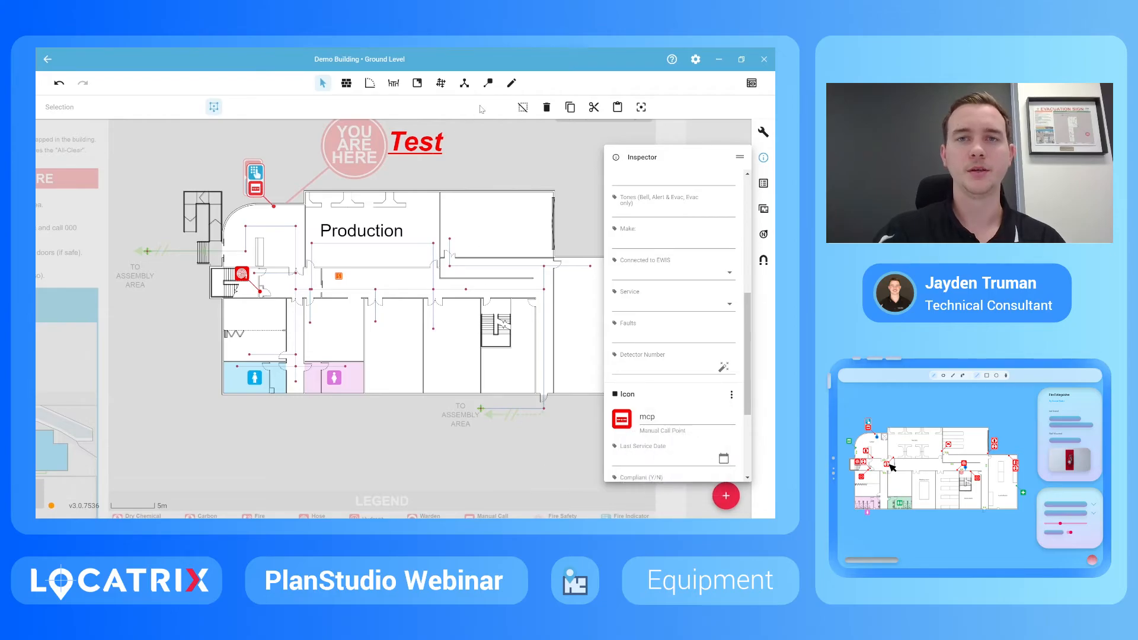
Step: Place an evac sign location inside the curved-wall room, just beside the Manual Call Point leader line
left_click(487, 83)
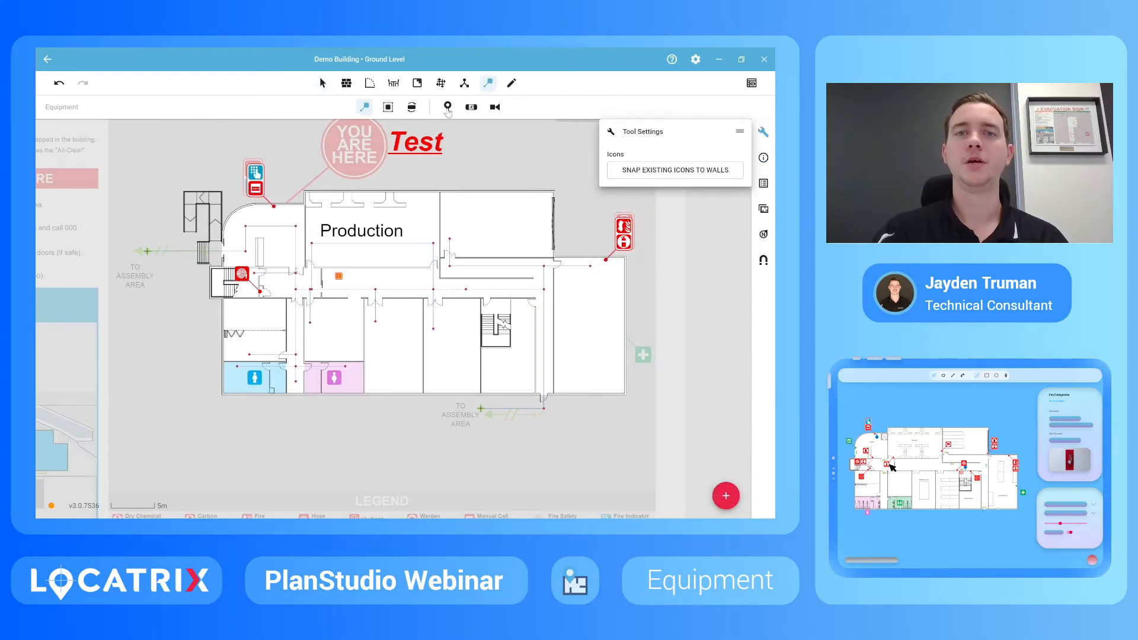
left_click(448, 107)
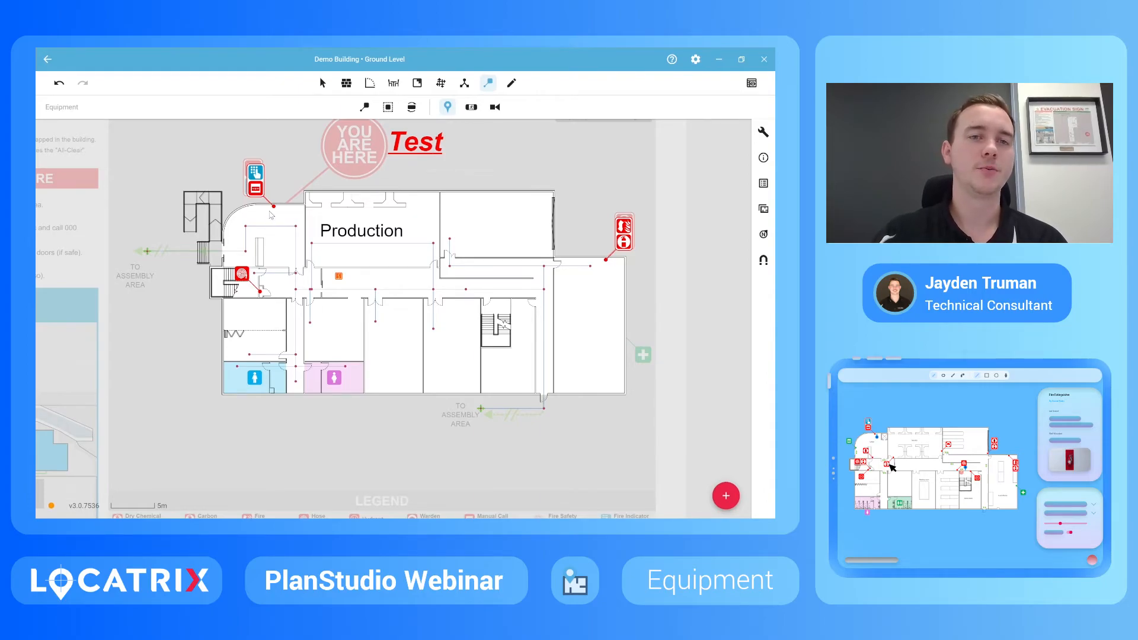
scroll(270, 215, "up", 1)
scroll(247, 224, "up", 1)
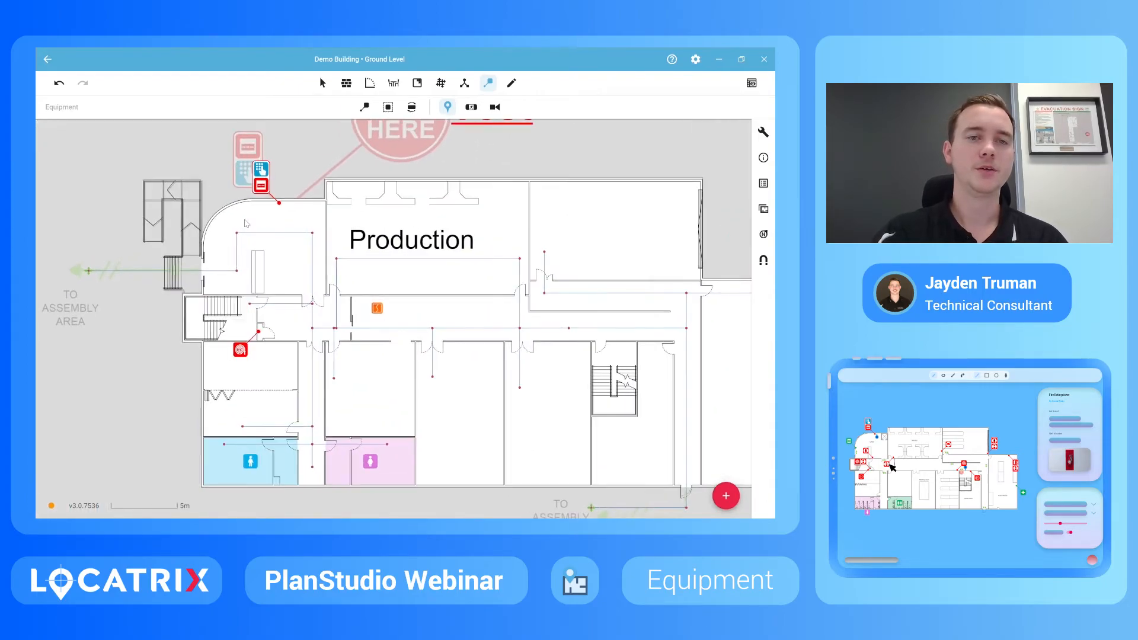
scroll(249, 210, "up", 1)
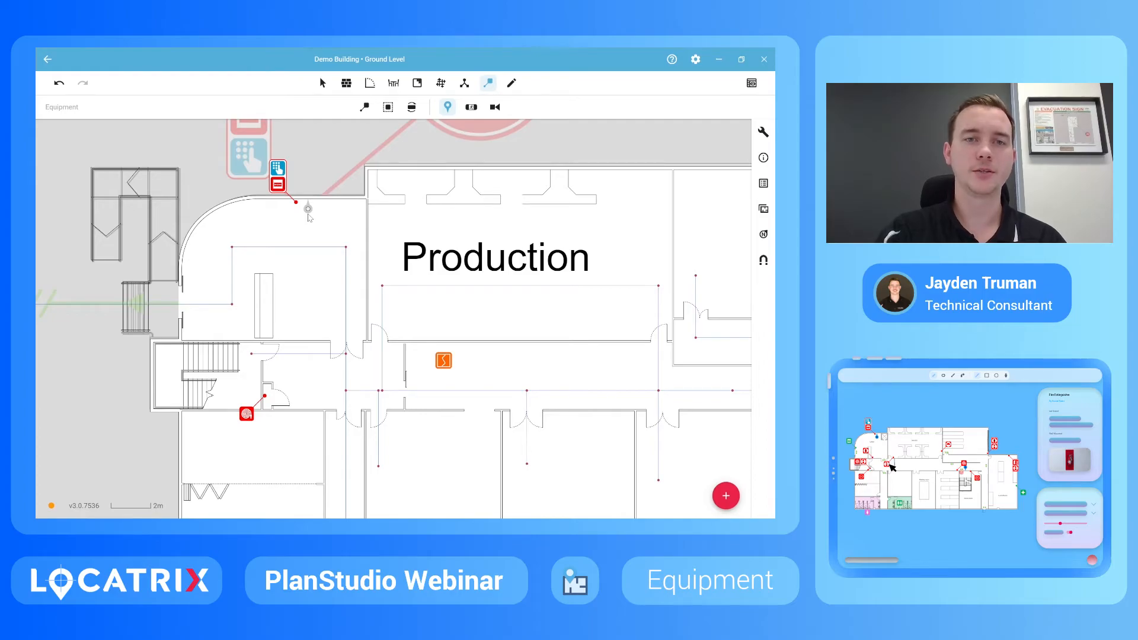
left_click(308, 214)
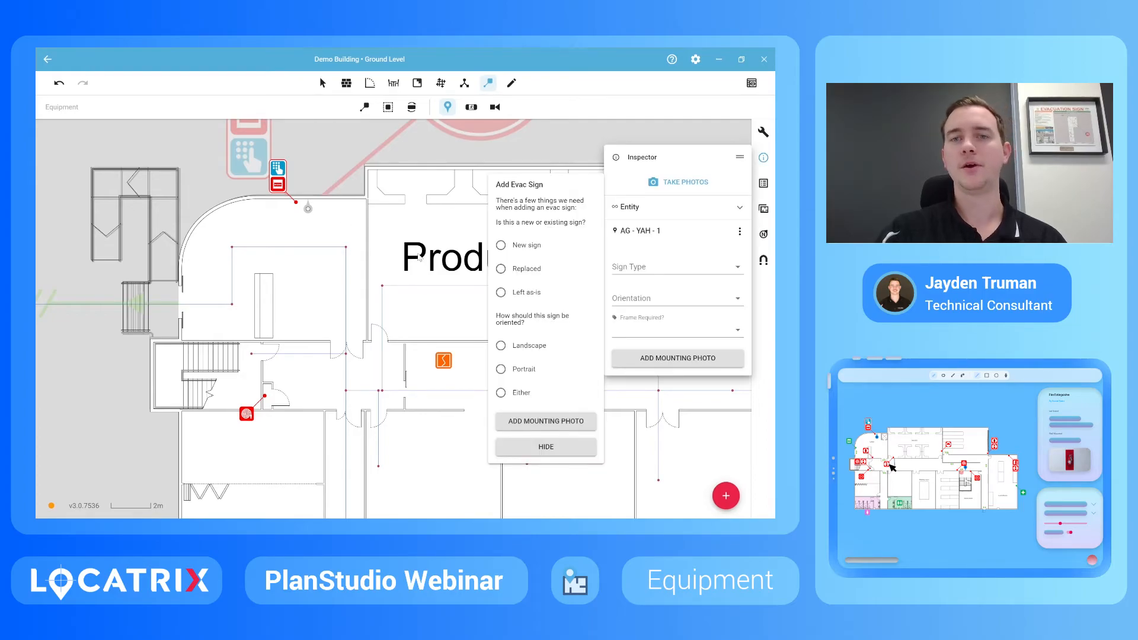
Step: Define the evac sign as a new sign with Landscape orientation and apply the Standard A3 Landscape Template
left_click(507, 246)
left_click(501, 345)
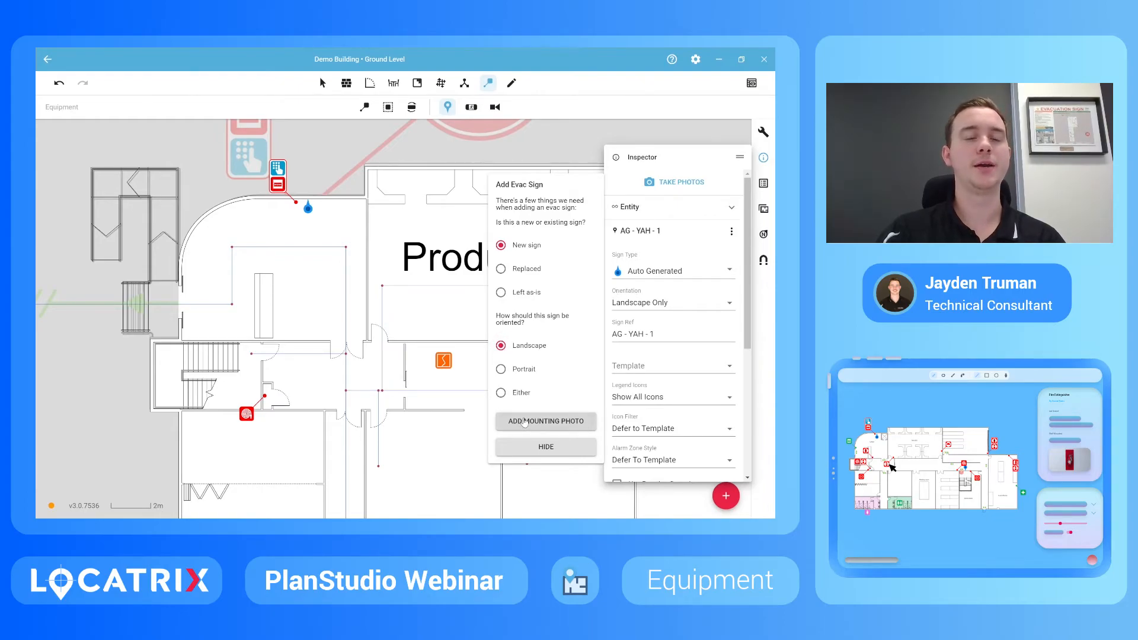
left_click(629, 367)
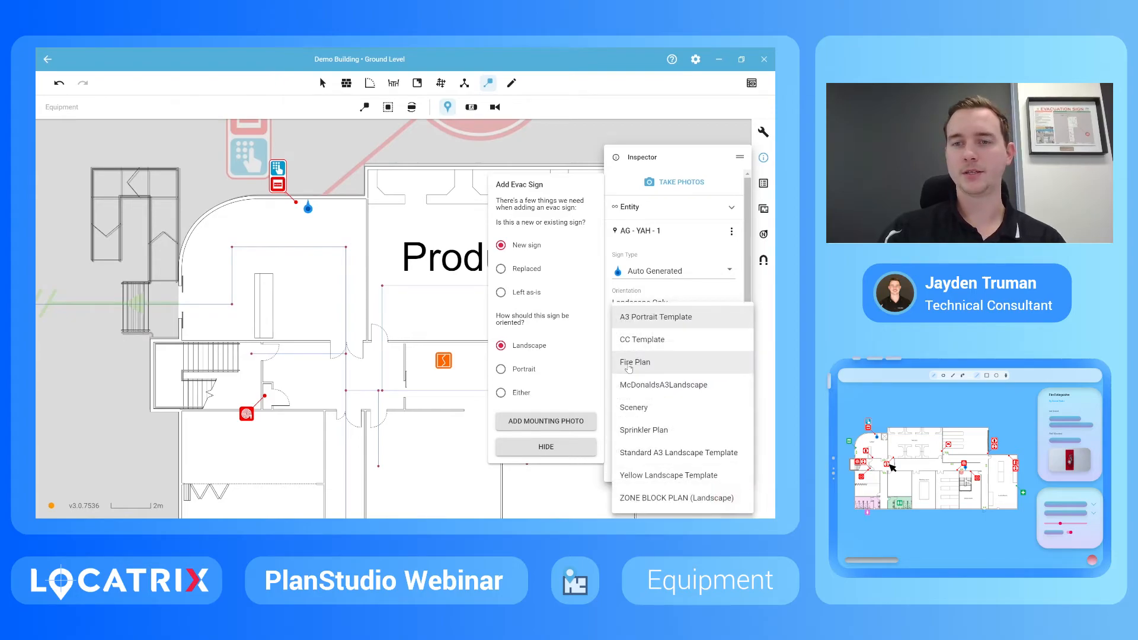
left_click(639, 454)
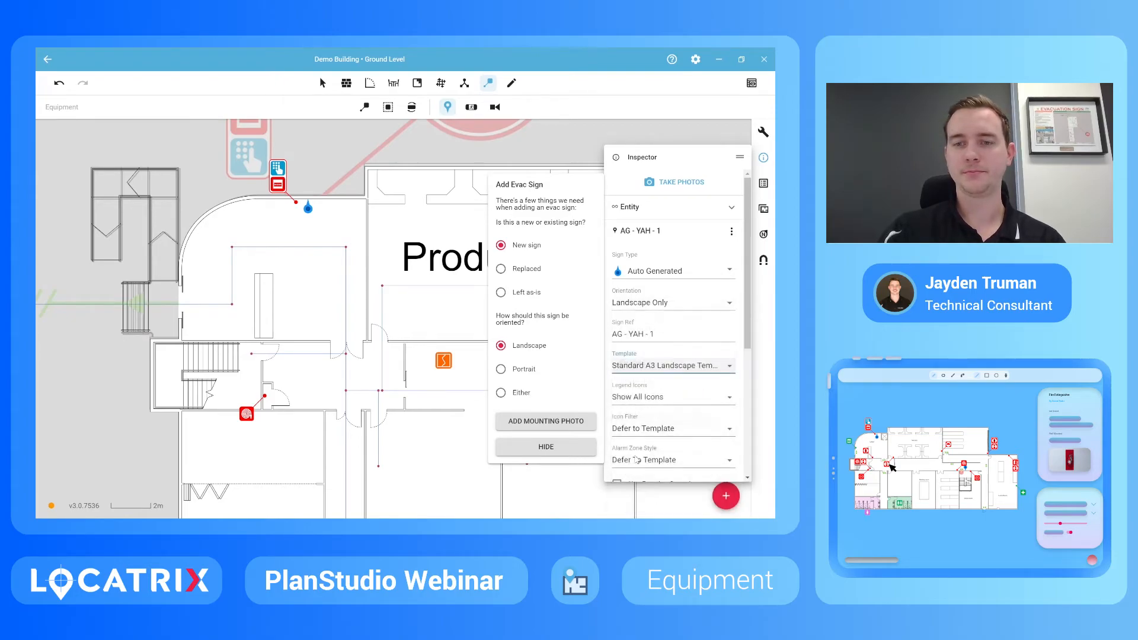
Step: Place a second evac sign location on the corridor wall just beside the stairwell door
left_click(432, 433)
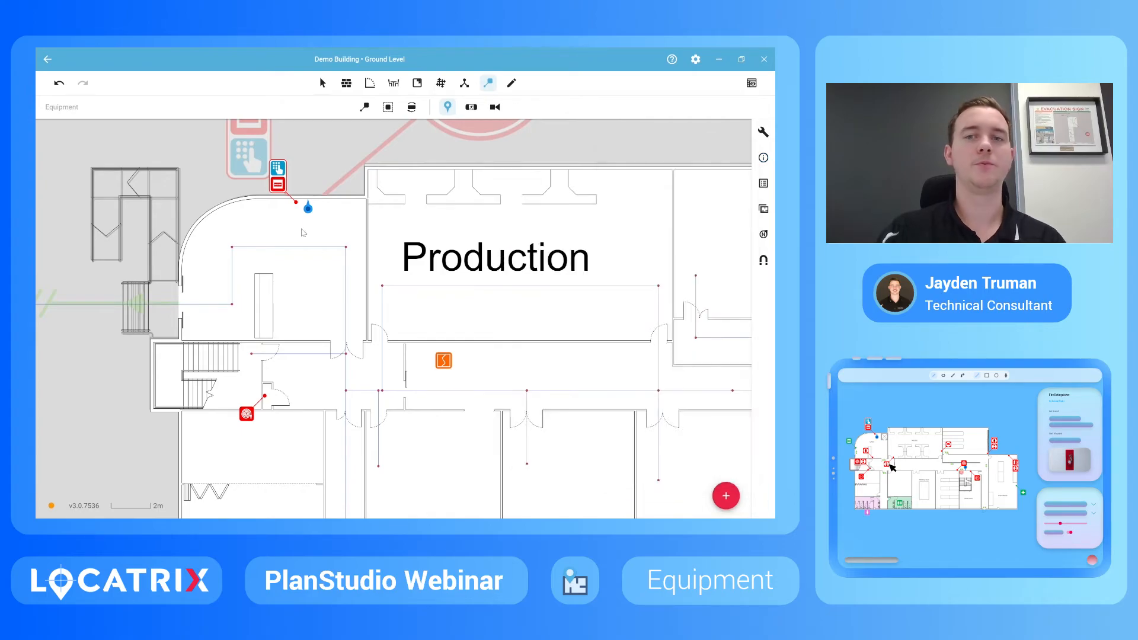
scroll(273, 218, "down", 3)
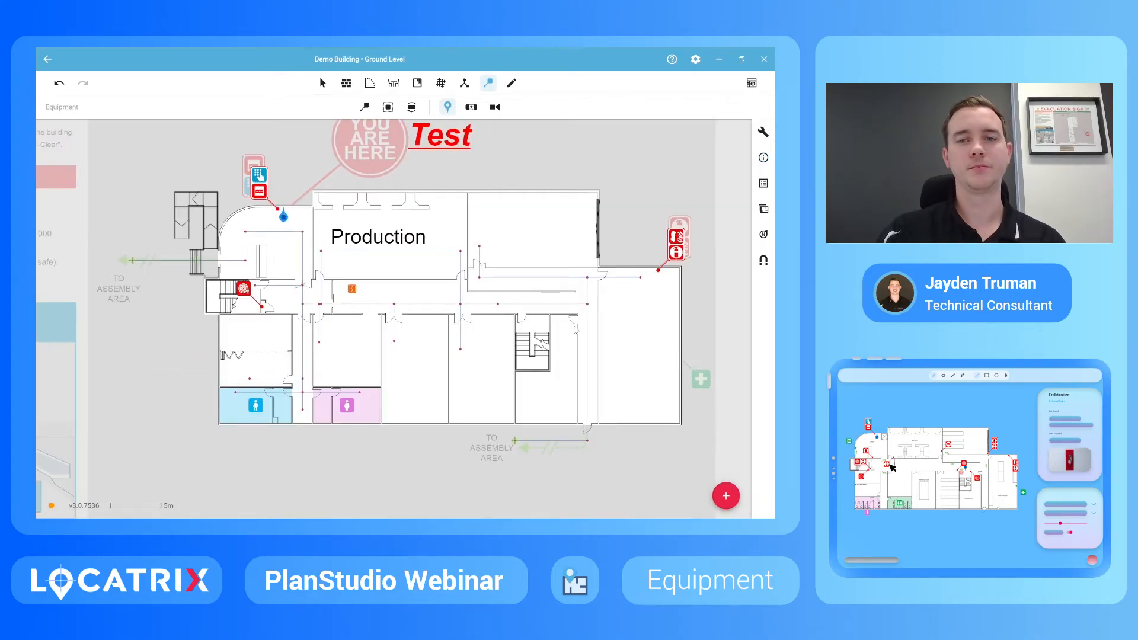
scroll(575, 327, "up", 5)
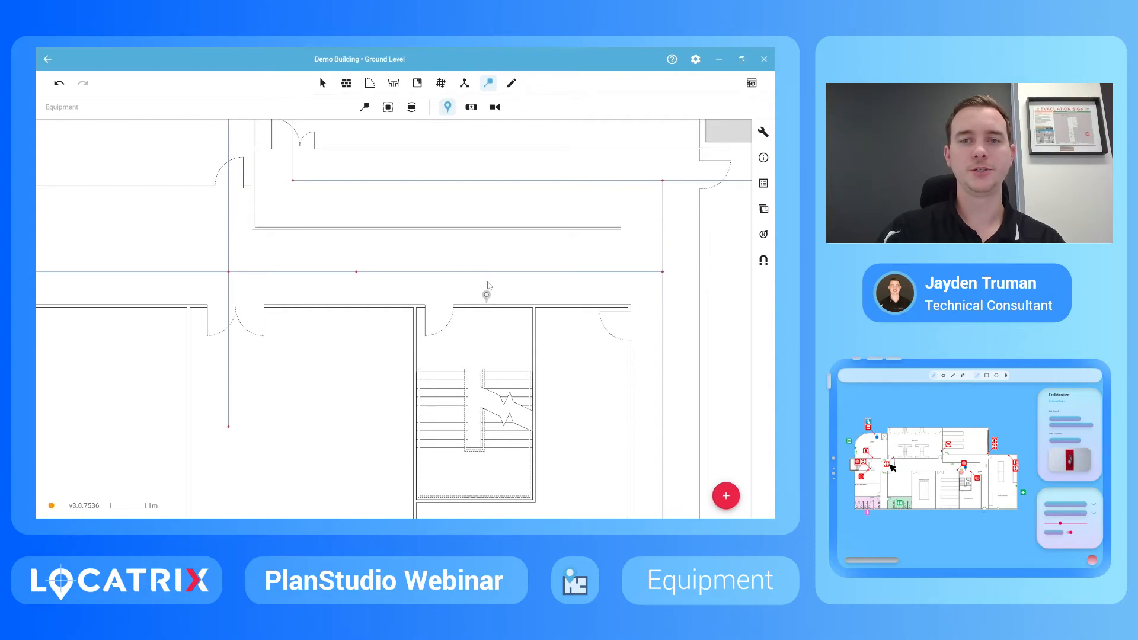
left_click(488, 285)
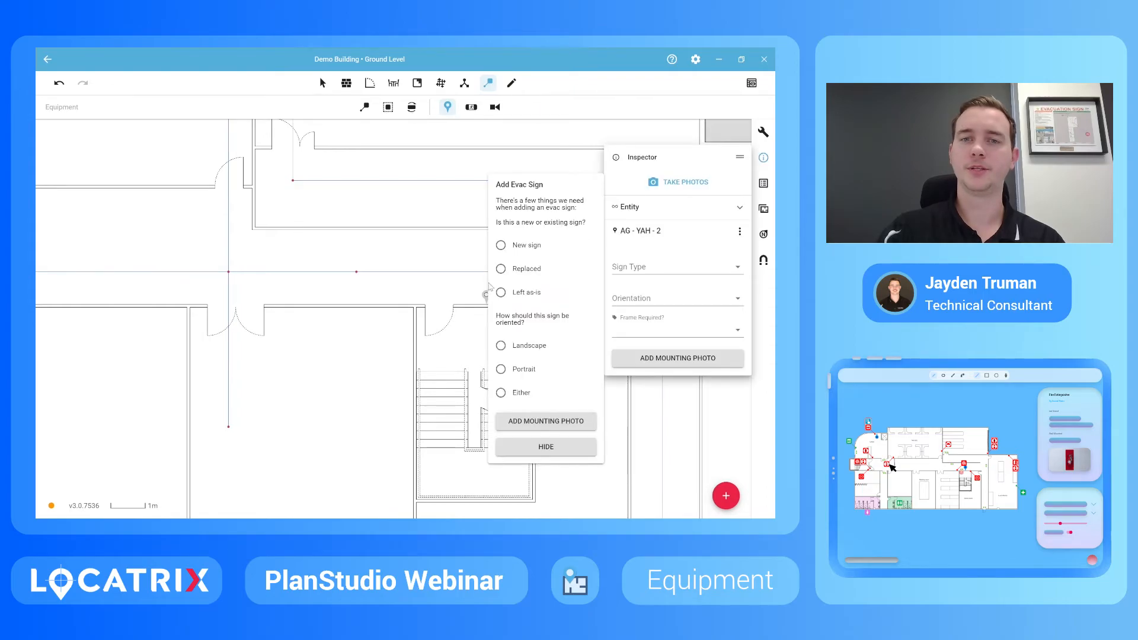
Step: Define the stairwell evac sign as a new sign with Portrait orientation and apply the A3 Portrait Template
left_click(501, 245)
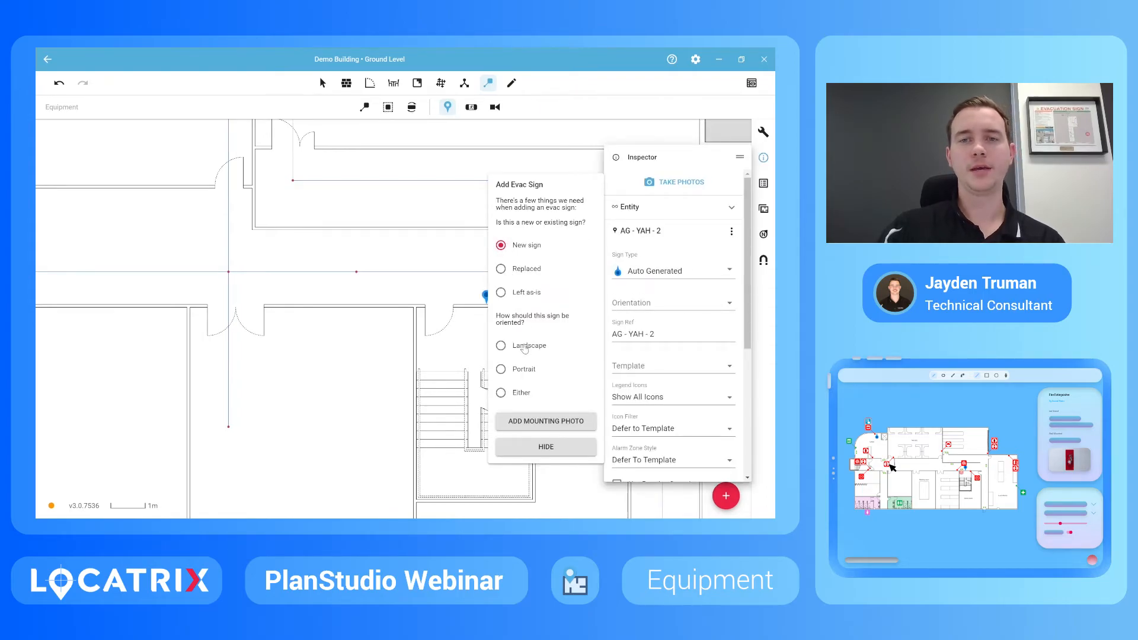
left_click(520, 372)
left_click(638, 366)
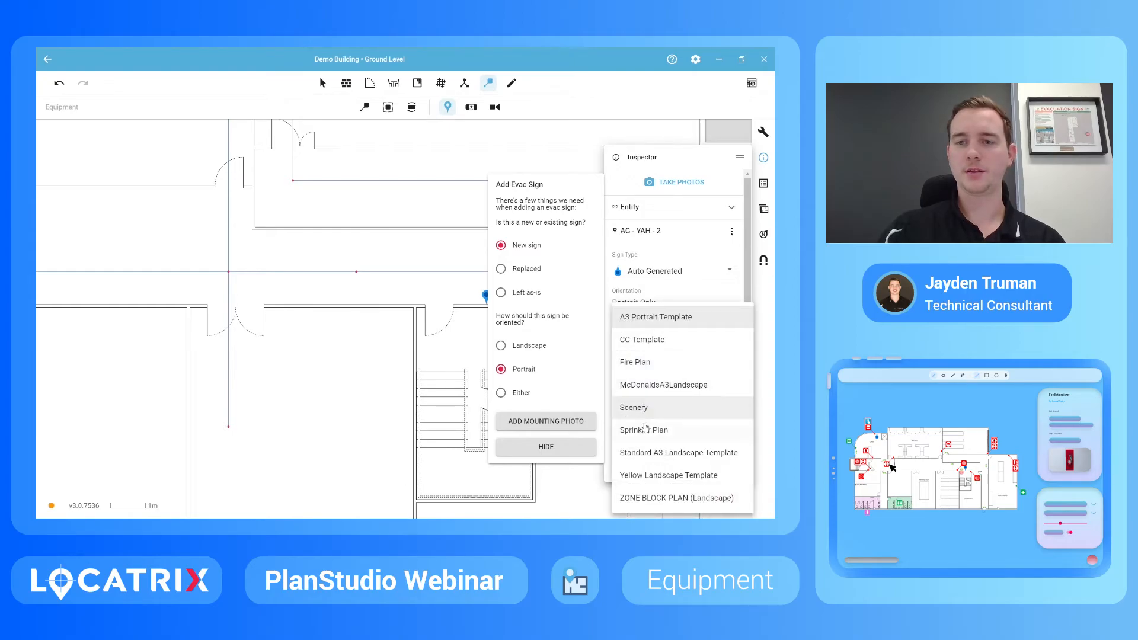
left_click(662, 329)
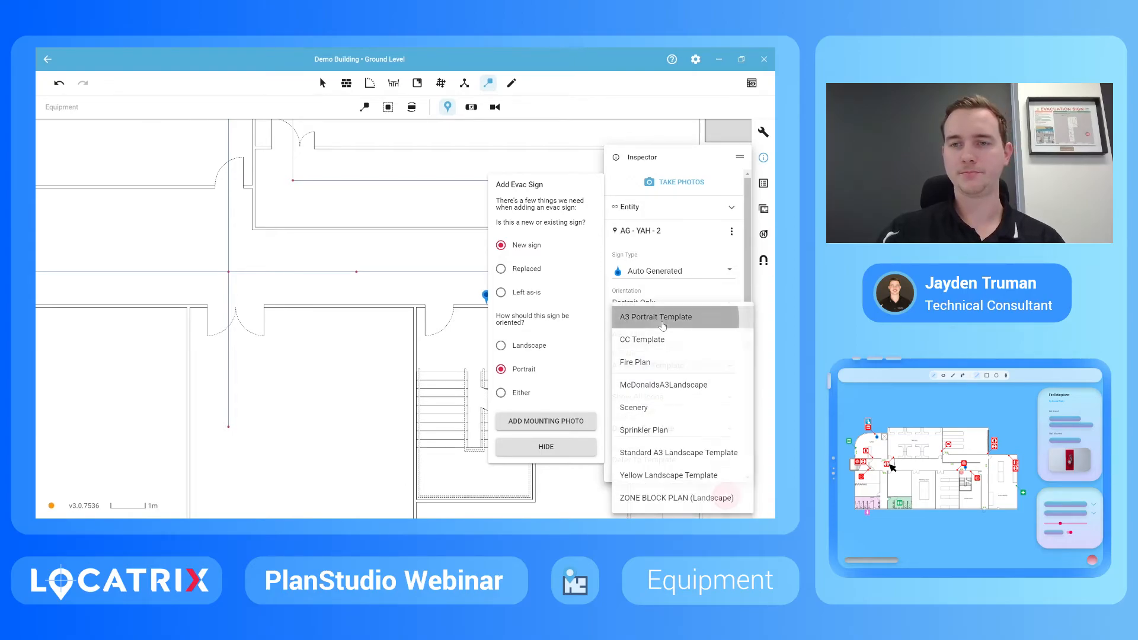
left_click(362, 366)
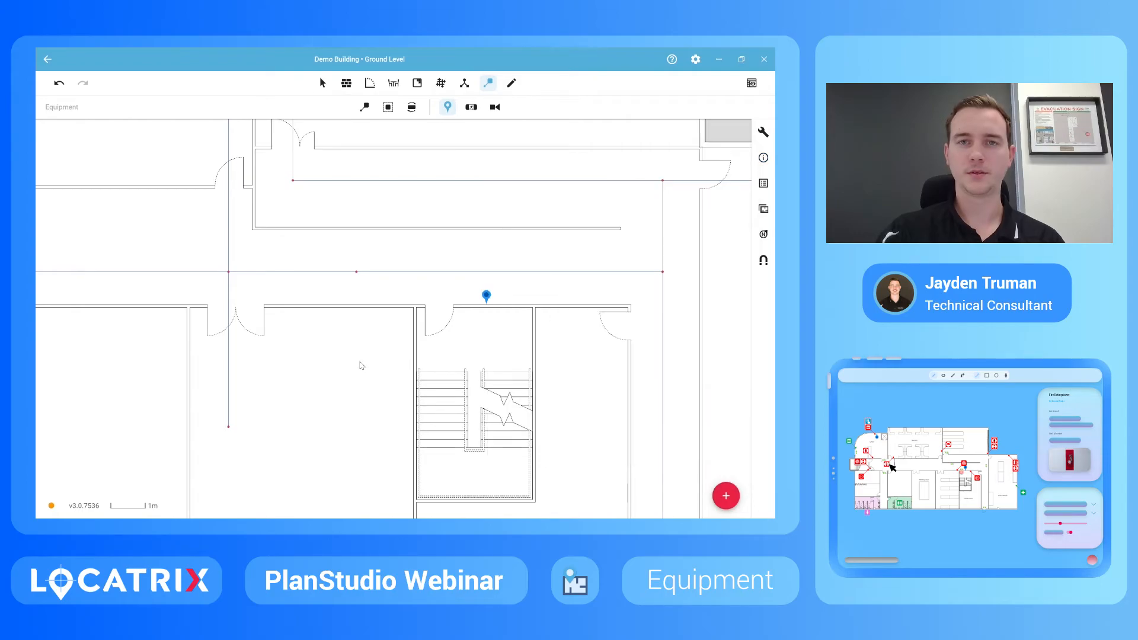
Step: Place an exit sign just inside the southern exit door at the end of the navigation path
scroll(415, 337, "down", 4)
scroll(451, 324, "down", 5)
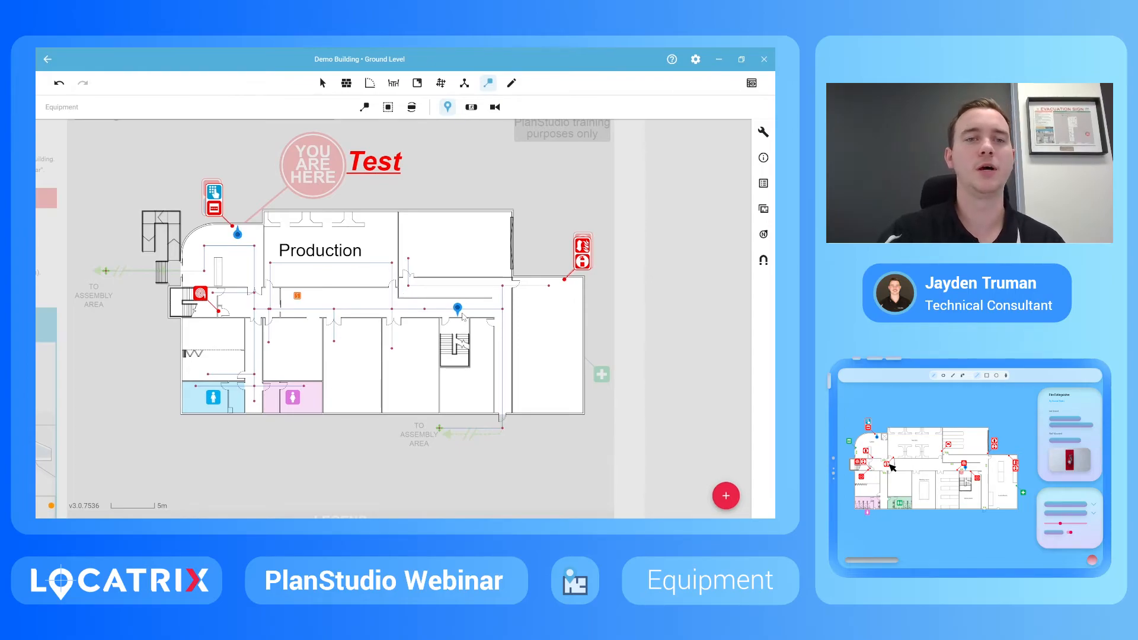
left_click(469, 108)
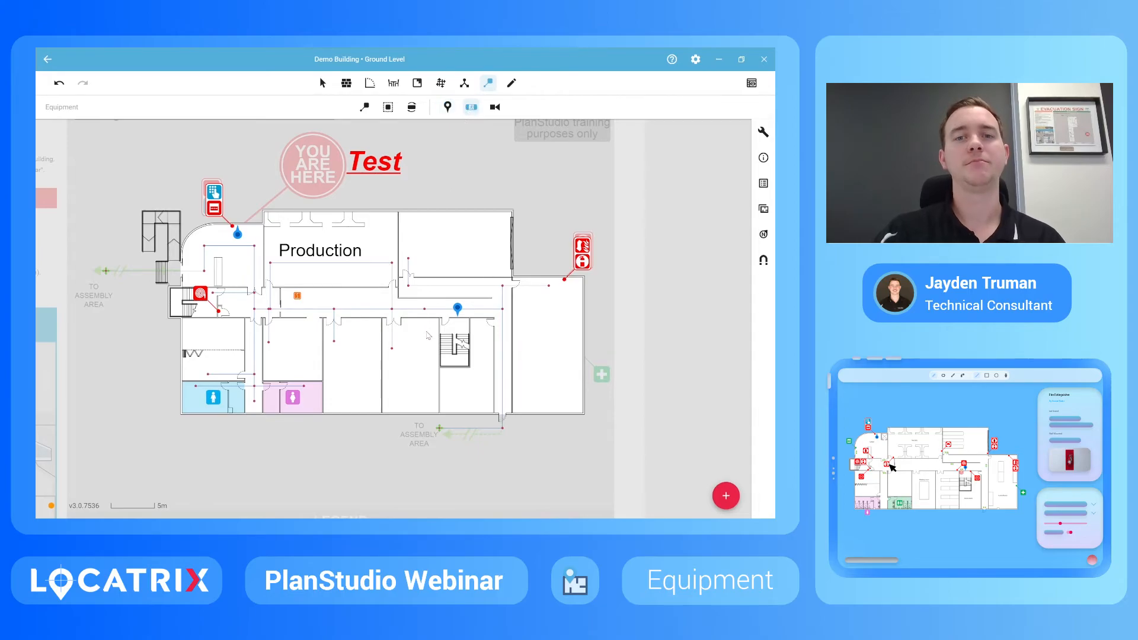
scroll(443, 331, "up", 1)
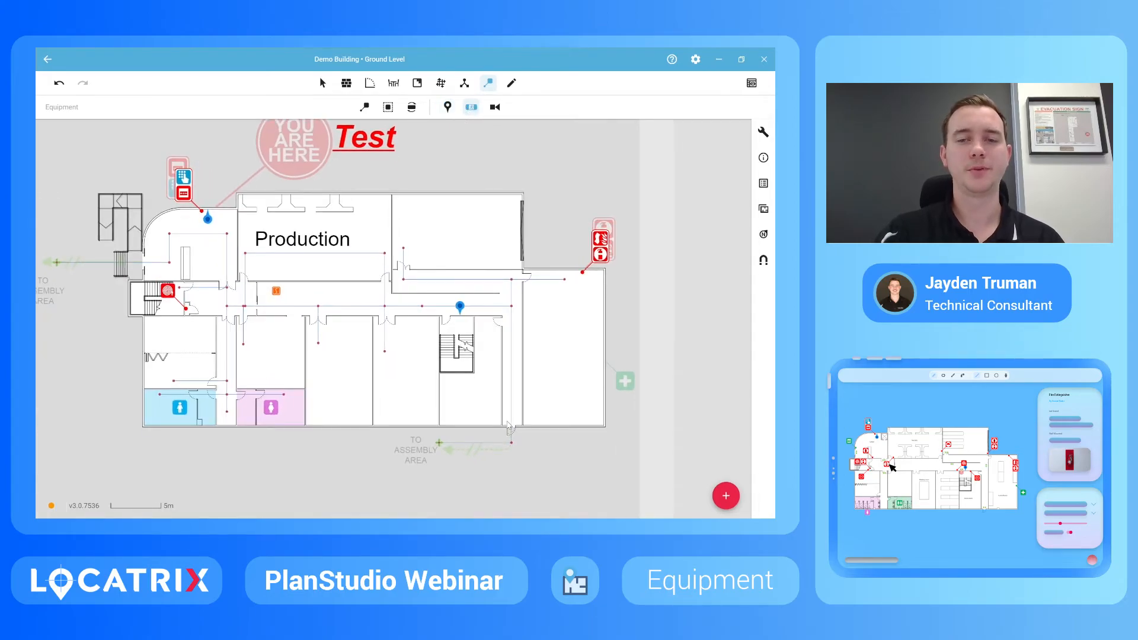
scroll(513, 429, "up", 3)
scroll(514, 427, "up", 1)
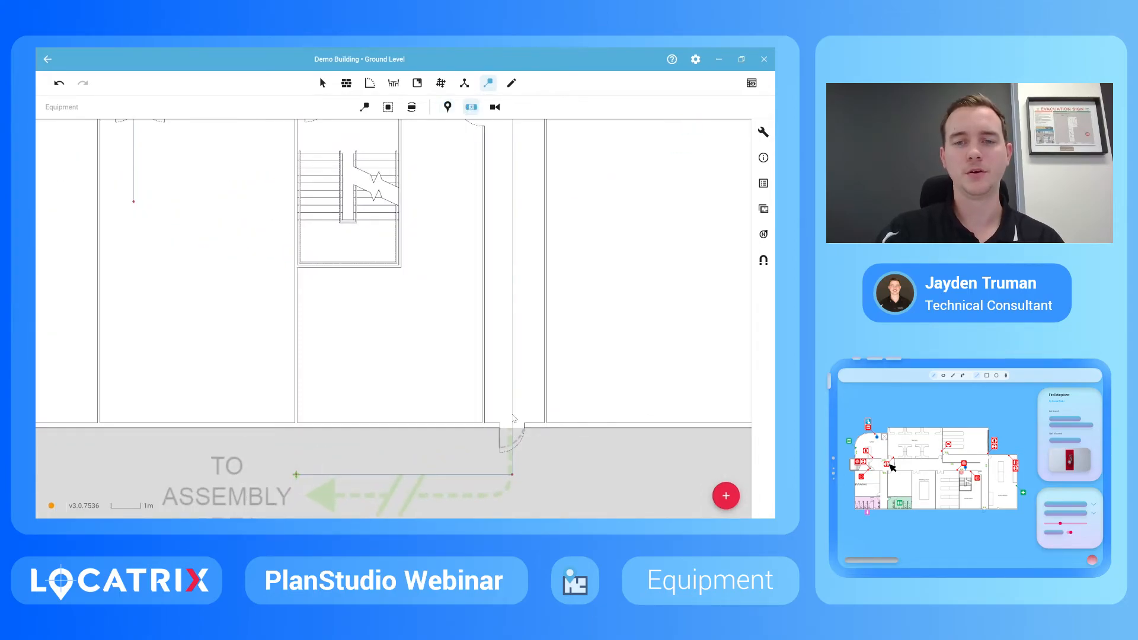
left_click(513, 417)
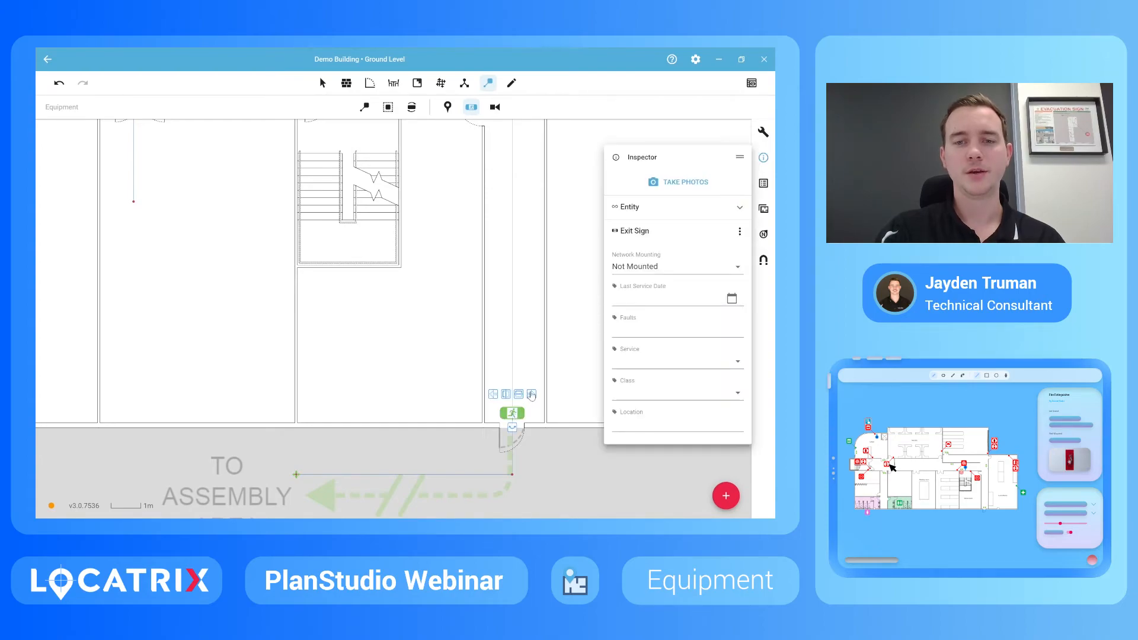
Step: Try the direction arrows on the exit sign at the southern door
left_click(531, 395)
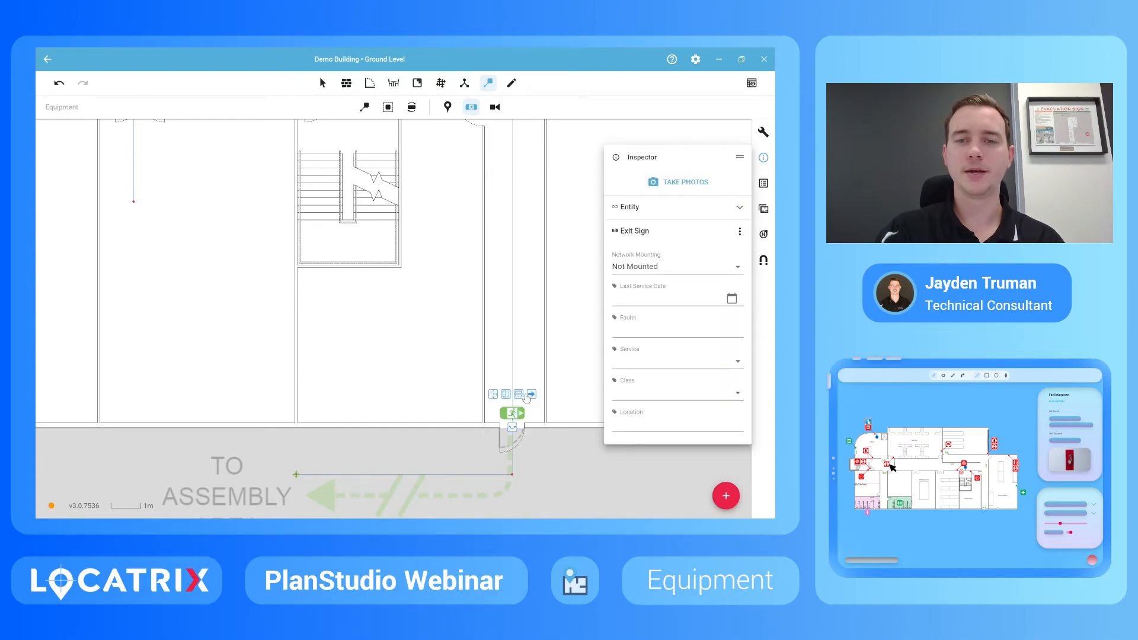
left_click(494, 395)
left_click(531, 395)
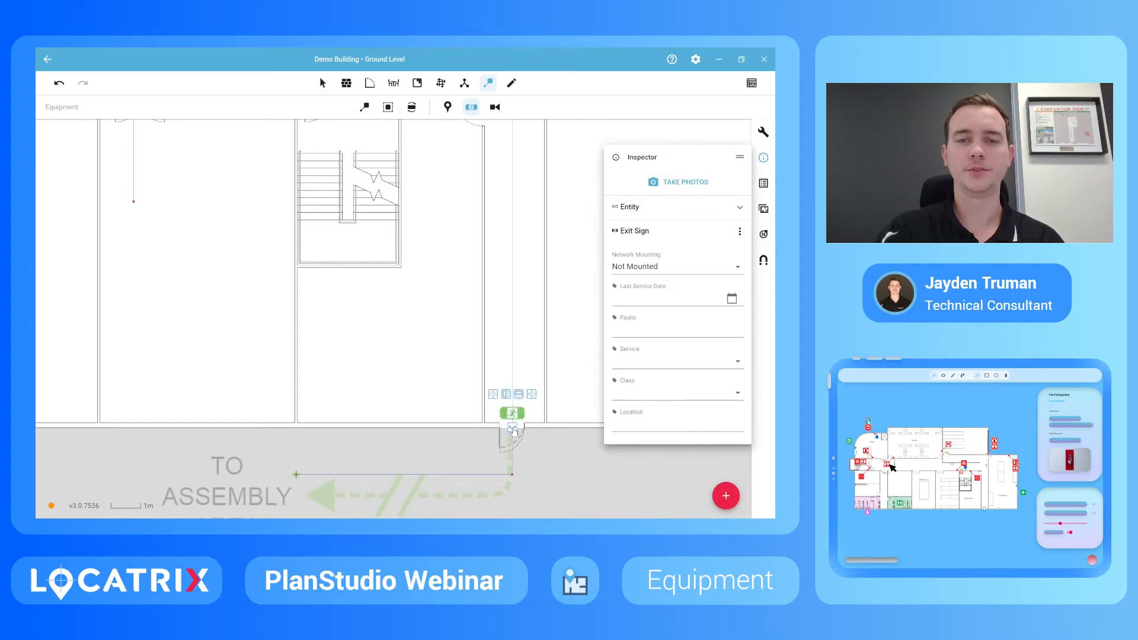
Step: Place an exit sign inside the western door of the curved-wall room, turned to face the doorway
scroll(513, 433, "down", 5)
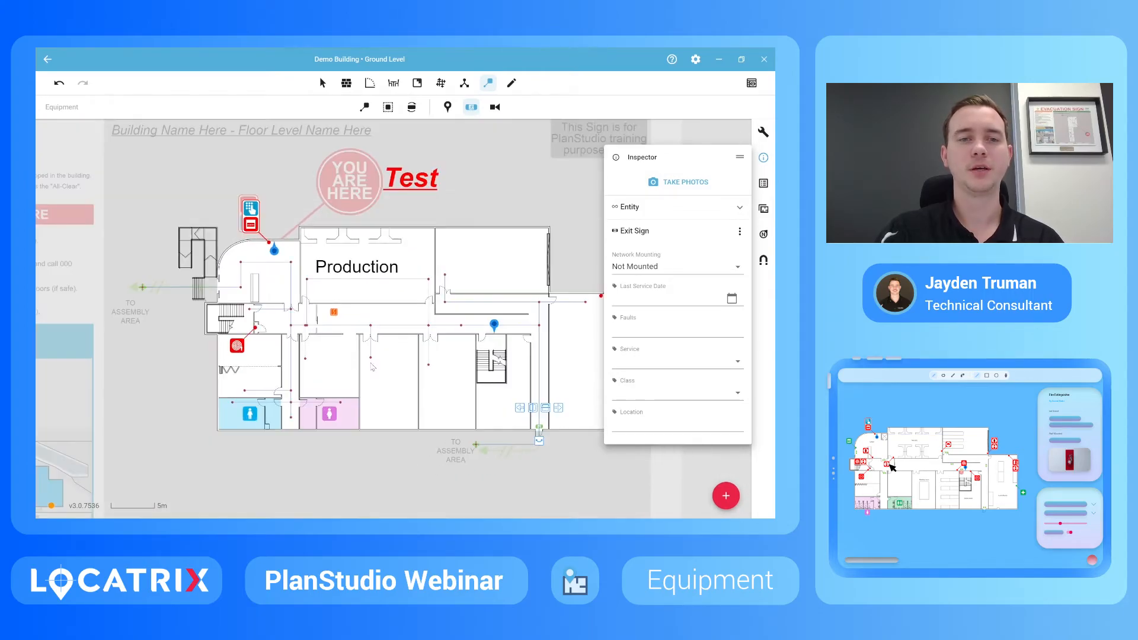
scroll(245, 316, "up", 3)
left_click(199, 272)
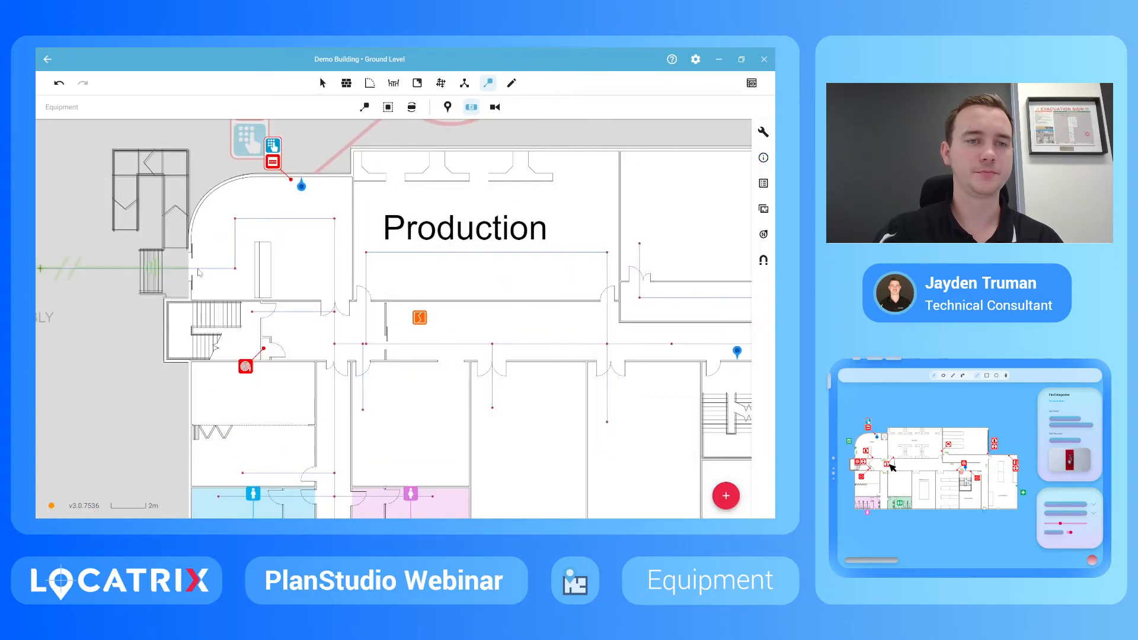
left_click_drag(198, 268, 199, 273)
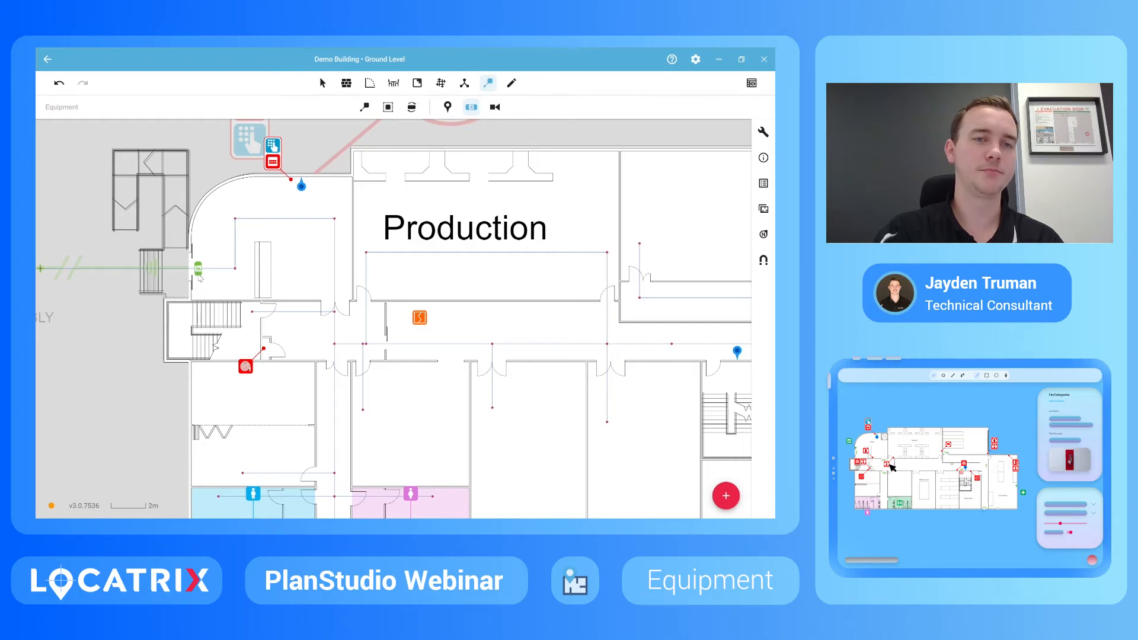
left_click(199, 275)
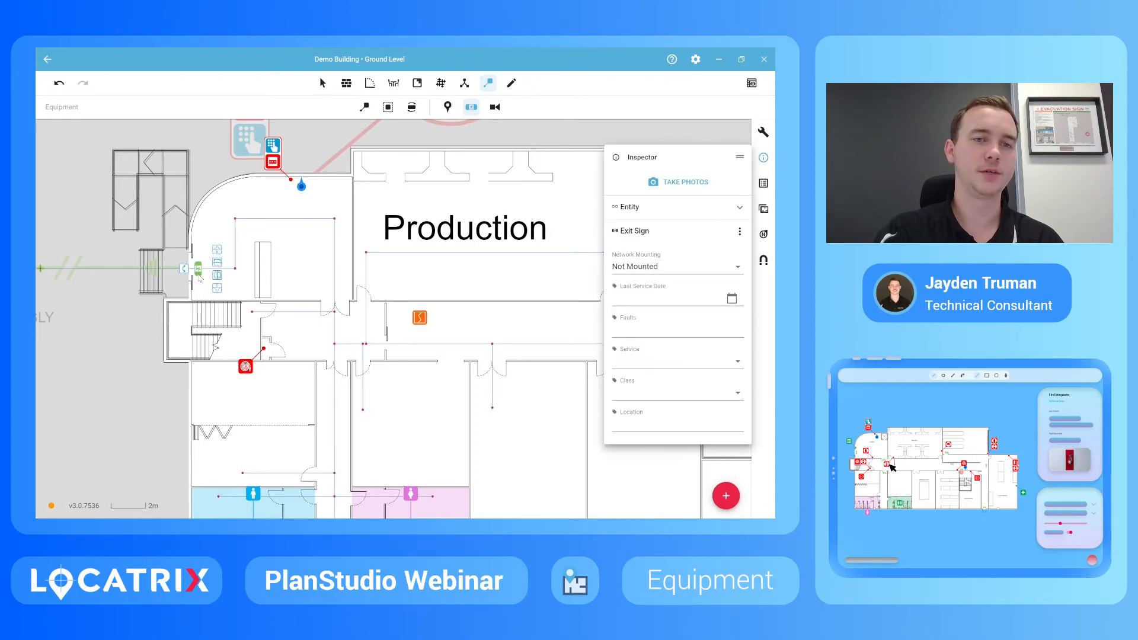
Step: Place an exit sign at the corridor junction south of the curved-wall room, with a direction arrow toward that room
left_click(334, 344)
left_click_drag(334, 344, 336, 332)
left_click(329, 336)
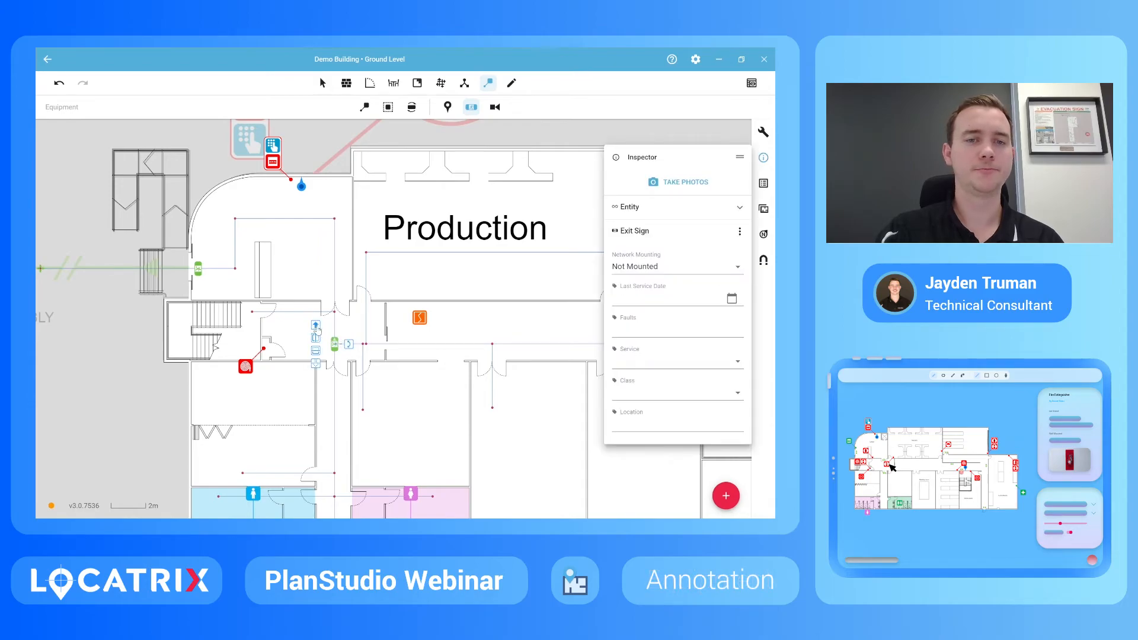
left_click(494, 107)
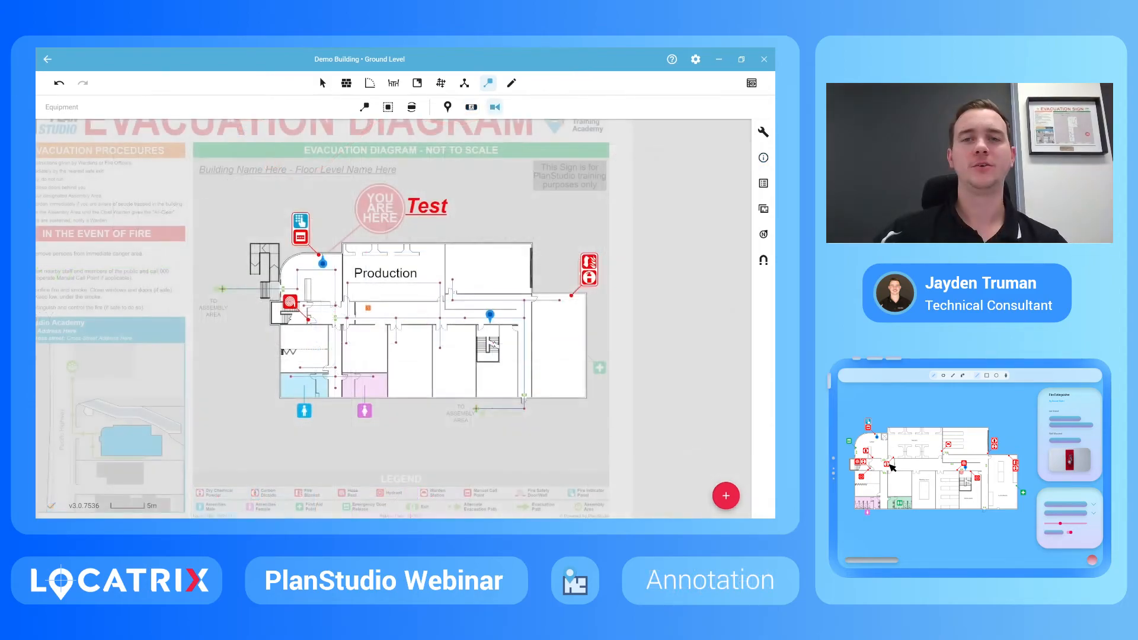
Step: Draw freehand green arrows with the second-thickest pen, leading outside from the southern and western exits
left_click(512, 83)
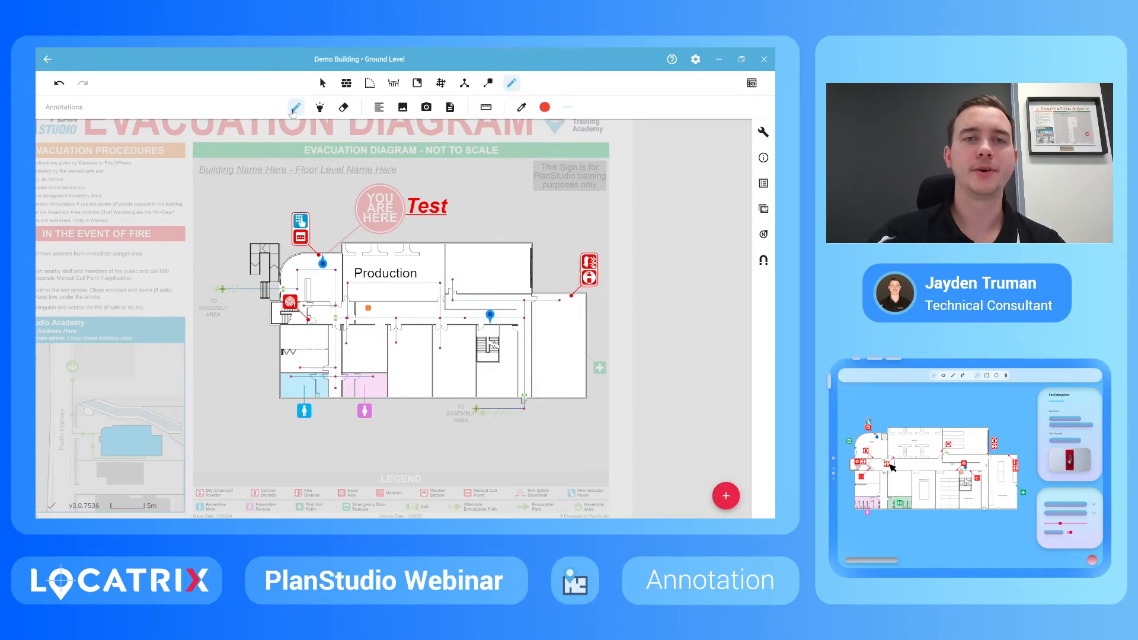
left_click(544, 109)
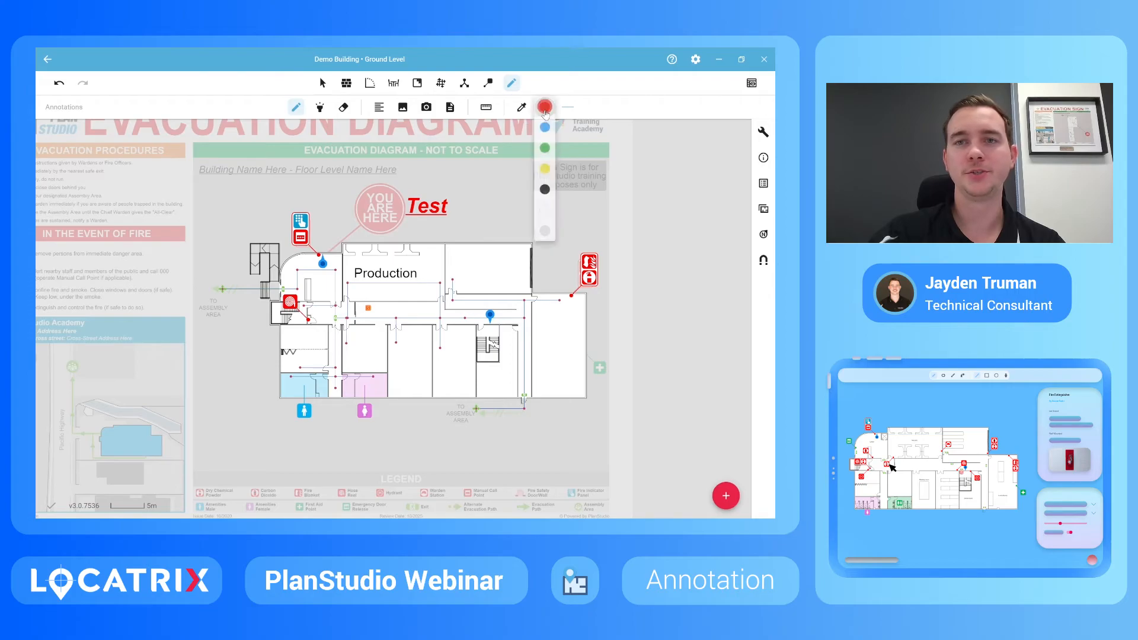
left_click(544, 150)
left_click(567, 109)
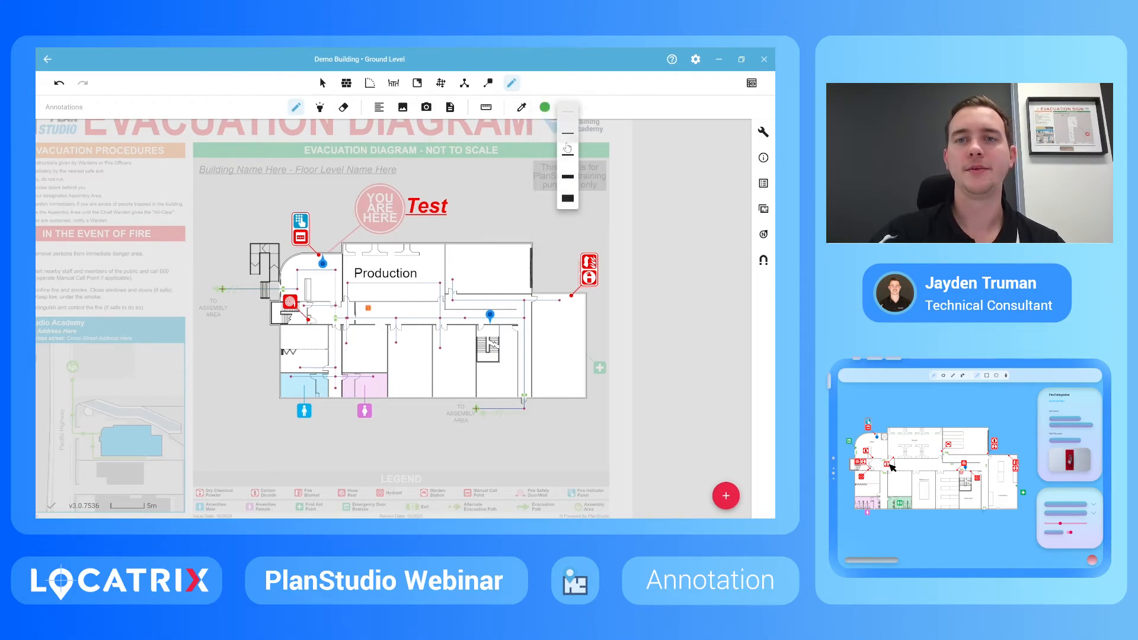
left_click(569, 176)
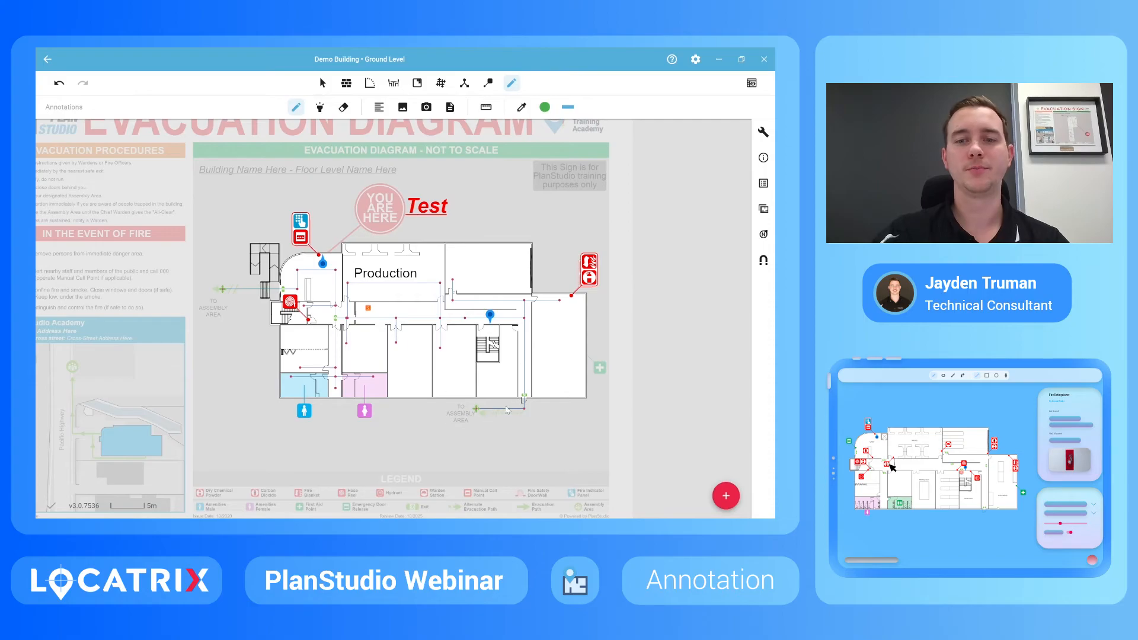
mouse_move(523, 386)
left_mouse_down()
mouse_move(524, 410)
mouse_move(465, 417)
mouse_move(474, 407)
mouse_move(461, 414)
mouse_move(472, 425)
left_mouse_up()
mouse_move(283, 292)
left_mouse_down()
mouse_move(221, 290)
mouse_move(216, 244)
mouse_move(206, 259)
mouse_move(228, 257)
left_mouse_up()
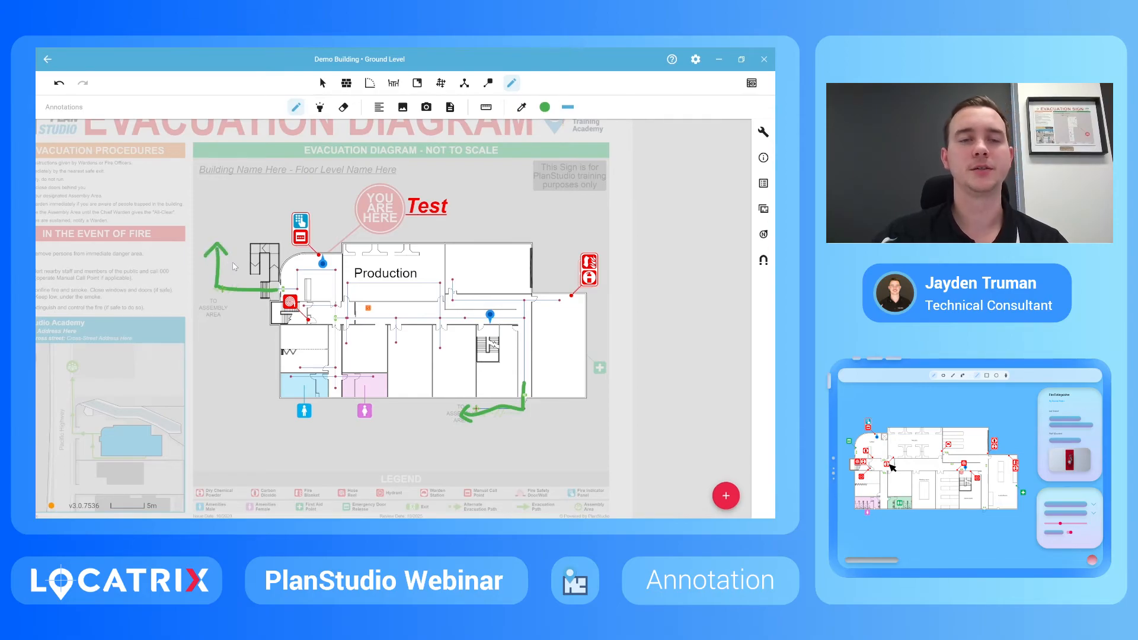
Step: Highlight the stairwell in green and erase the highlight using the Partial Strokes eraser mode
left_click(322, 109)
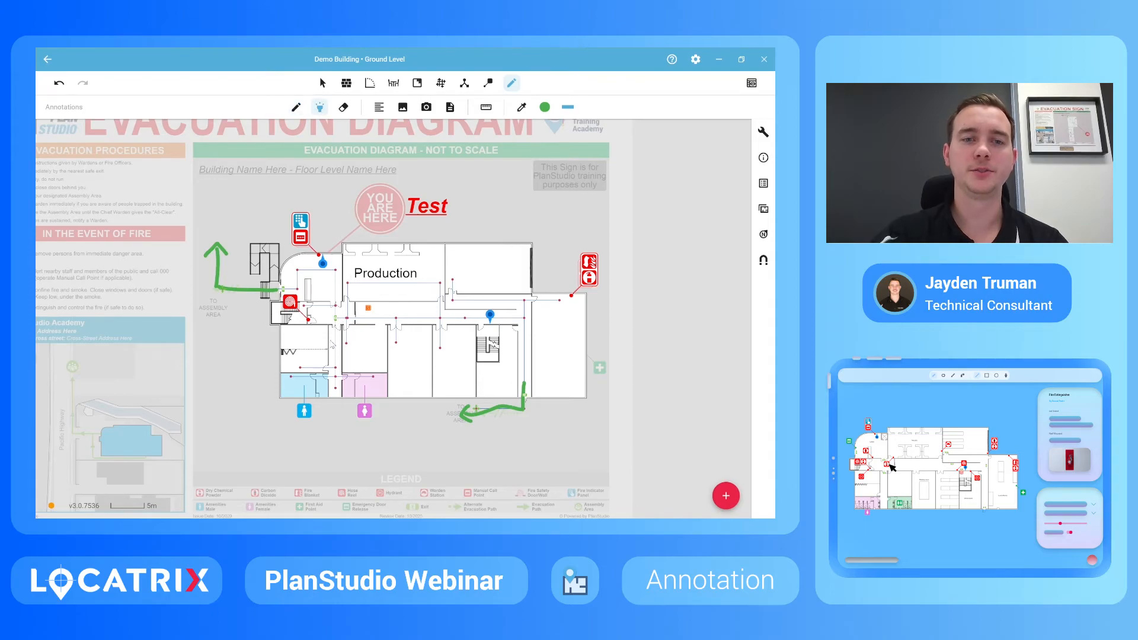
scroll(333, 351, "up", 2)
left_click_drag(529, 324, 531, 336)
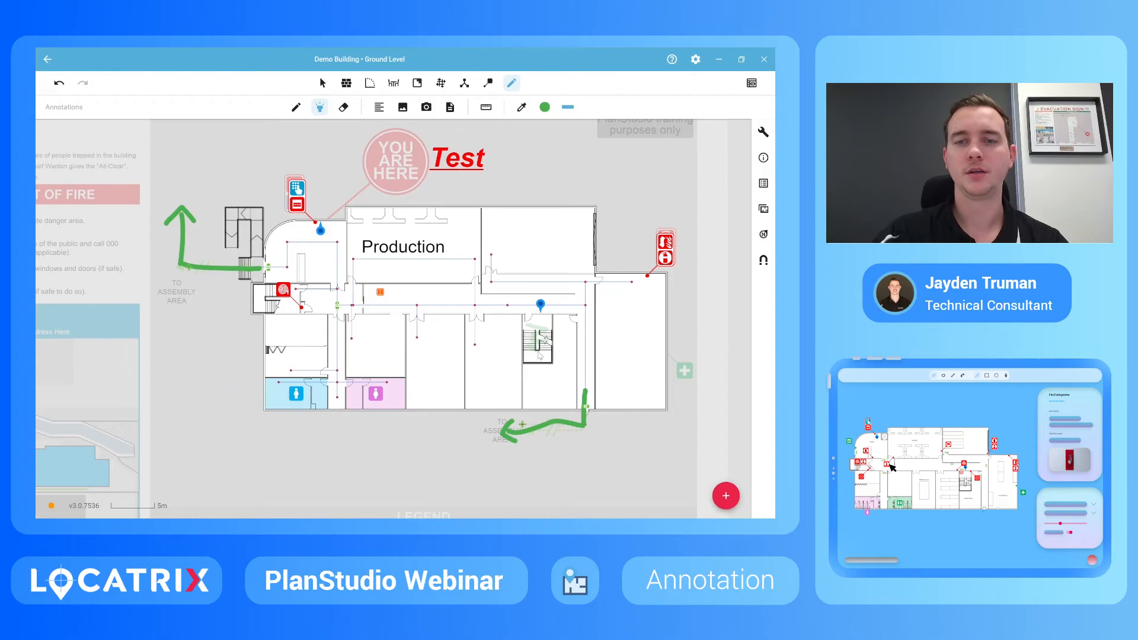
left_click(343, 107)
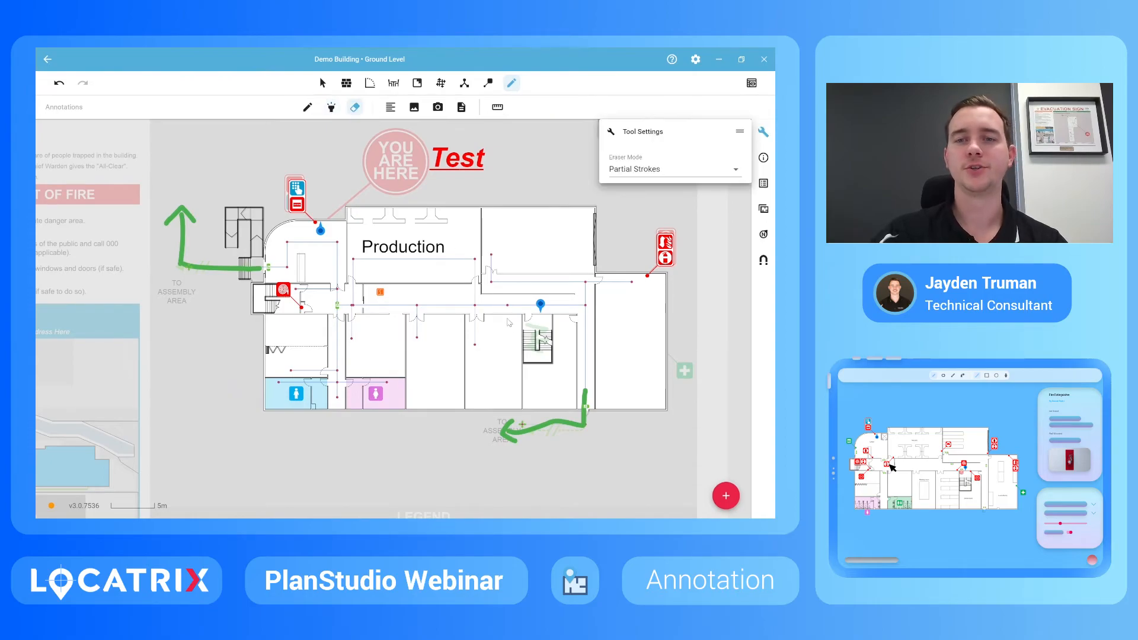
mouse_move(525, 325)
left_mouse_down()
mouse_move(536, 359)
mouse_move(546, 343)
left_mouse_up()
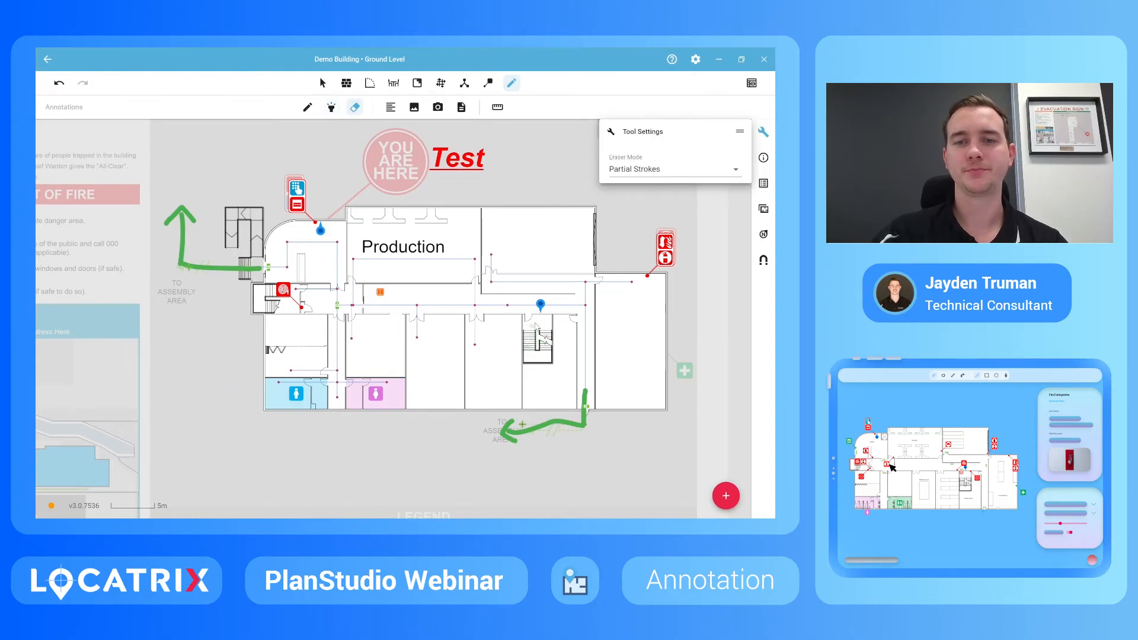
Step: Add a note reading "No Access" and move its pin into the southern room just east of the pink amenities zone
left_click(390, 107)
scroll(360, 296, "down", 2)
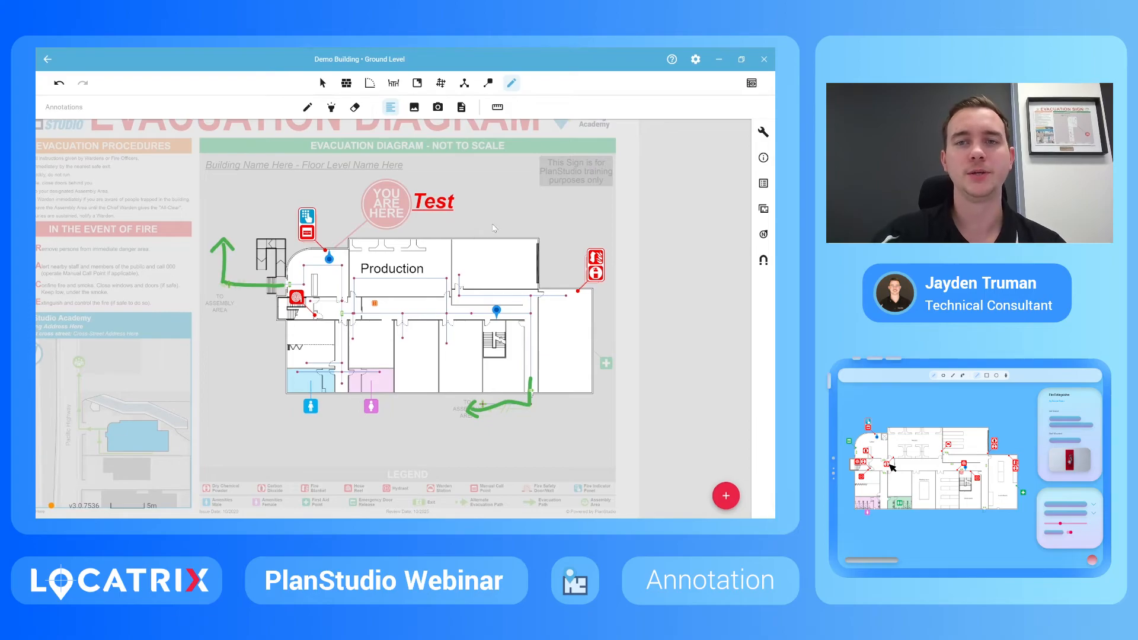
left_click(550, 228)
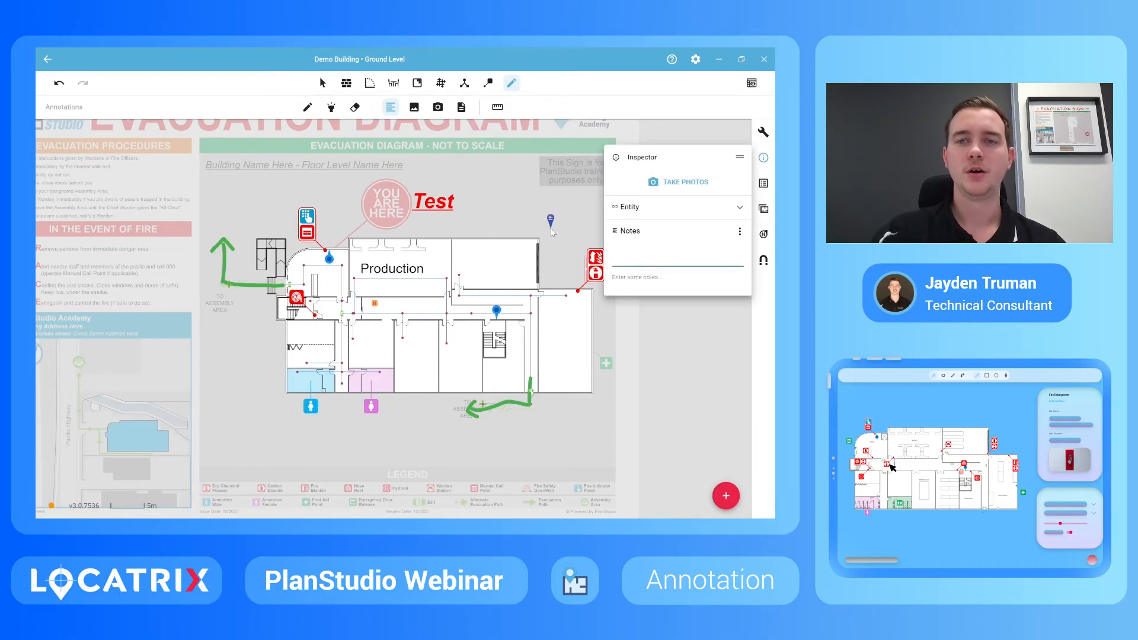
type("No Access")
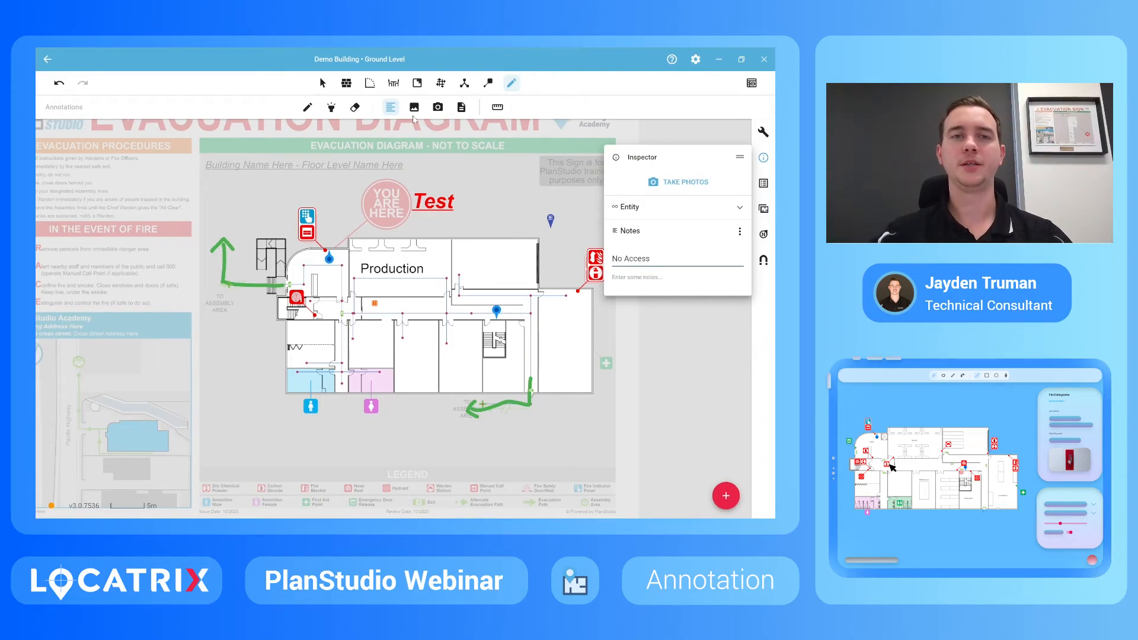
left_click(323, 84)
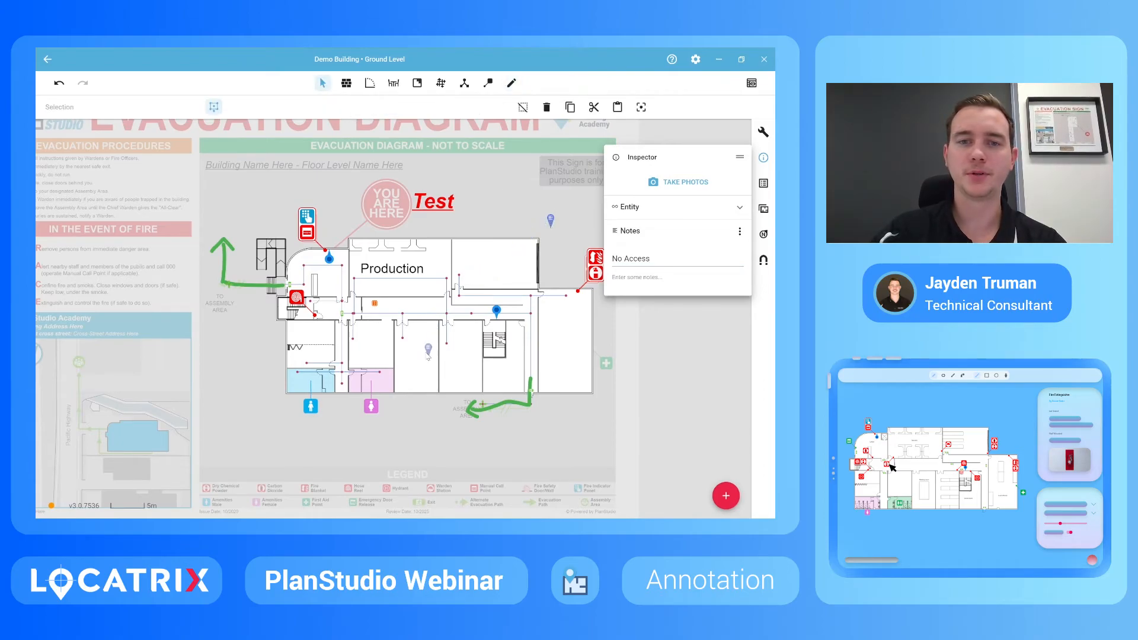
left_click_drag(419, 355, 422, 354)
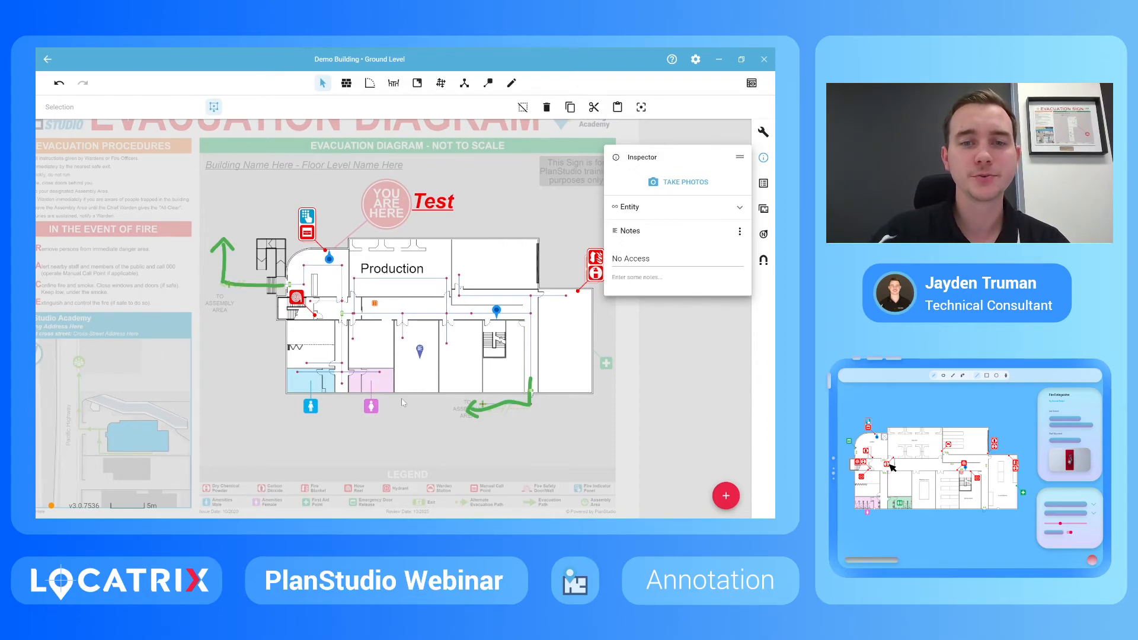
Step: Place a photo annotation pin in the room directly east of Production
scroll(382, 327, "down", 2)
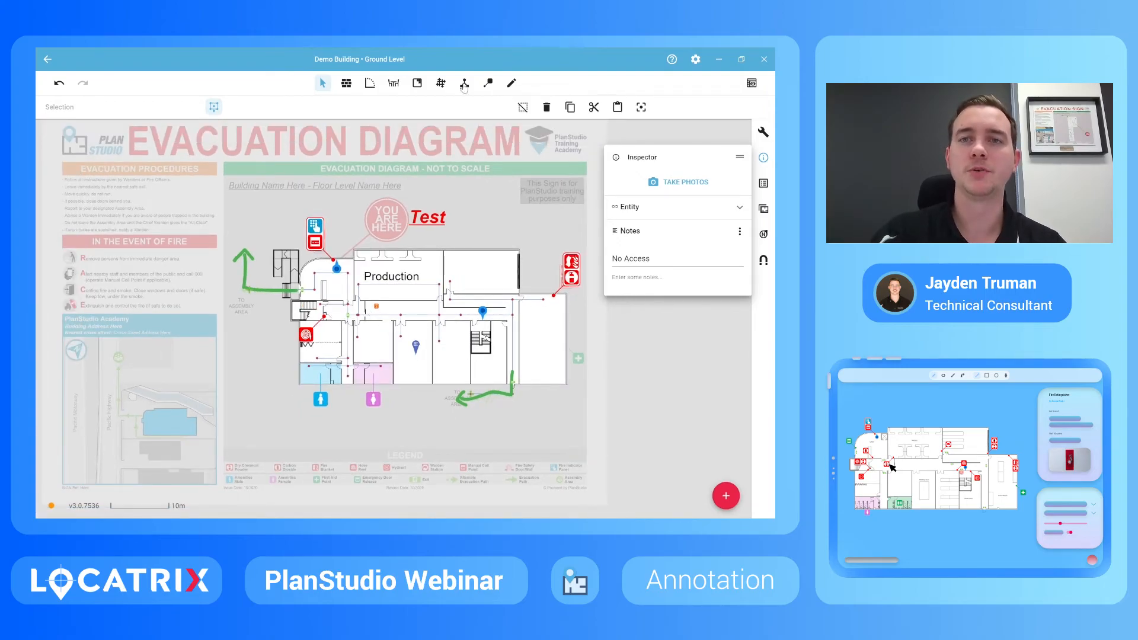
left_click(512, 83)
left_click(416, 107)
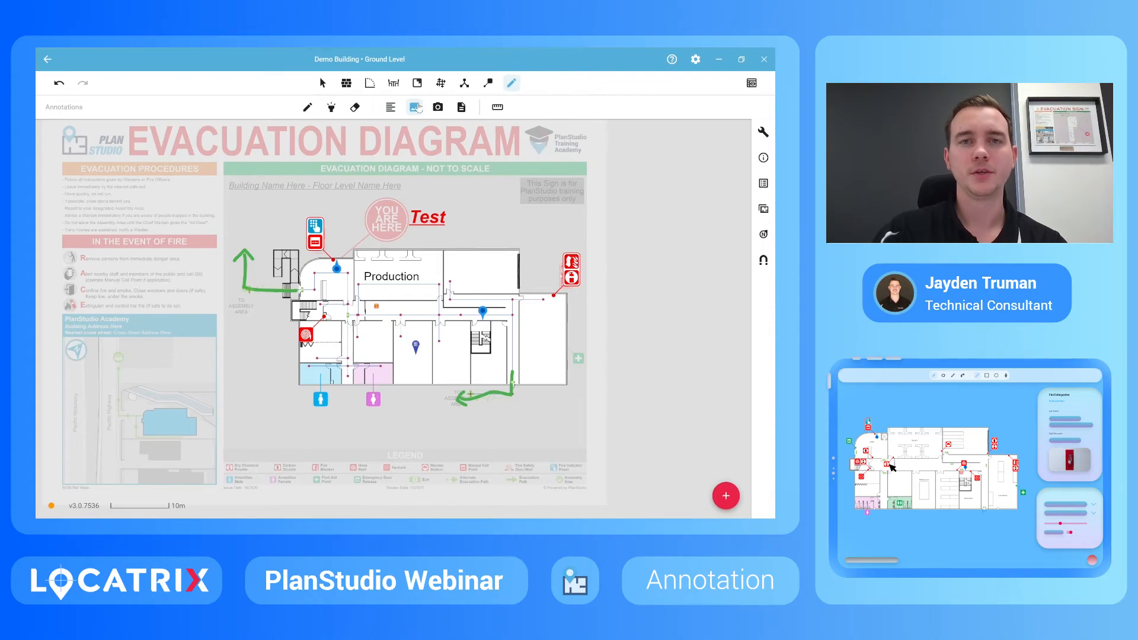
left_click(474, 274)
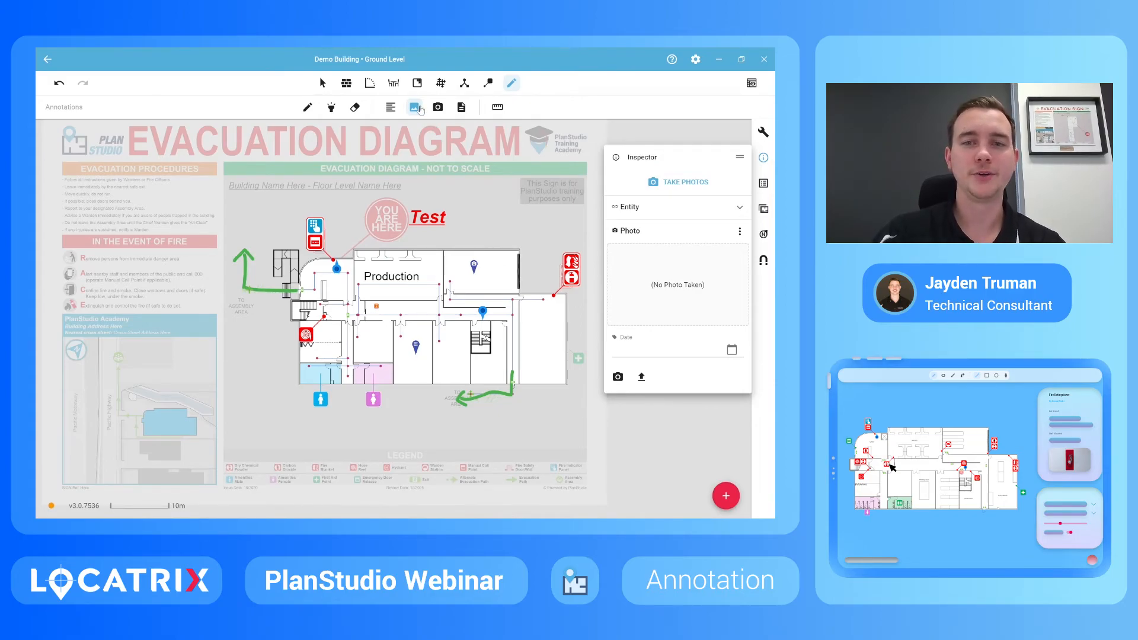
Step: Place a document annotation pin outside the building, beyond its northeast corner
left_click(438, 108)
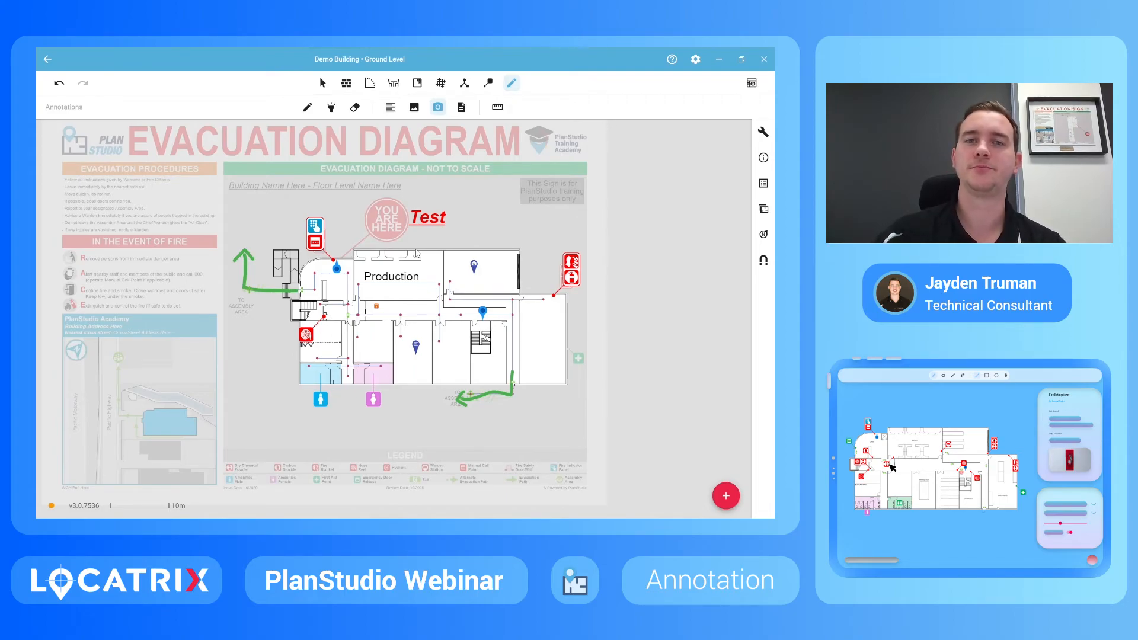
left_click(462, 109)
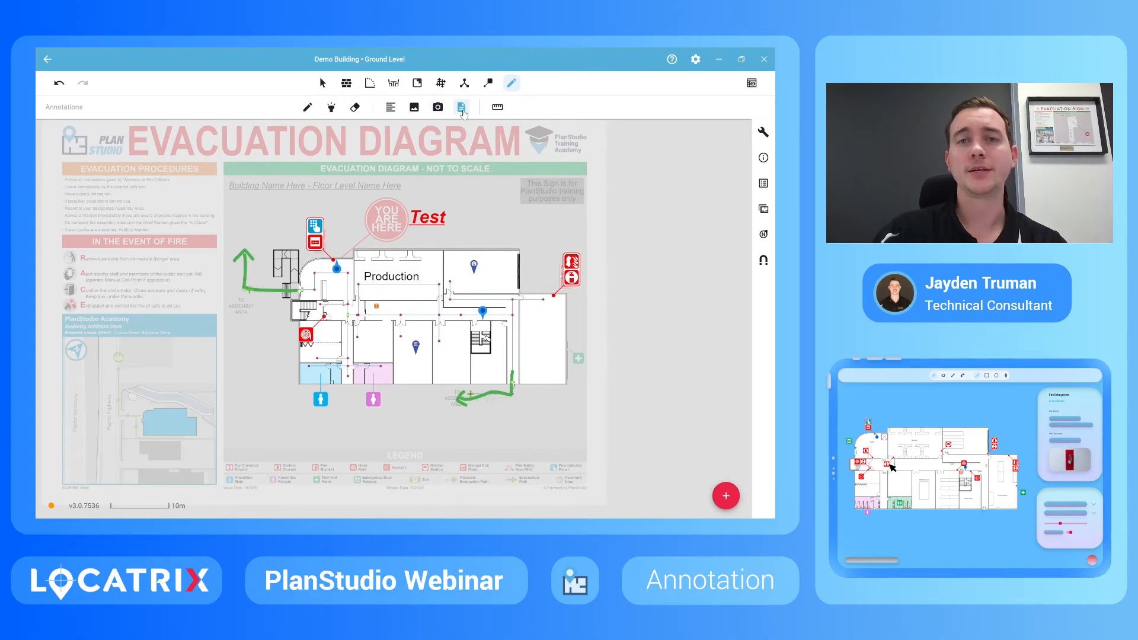
left_click(553, 233)
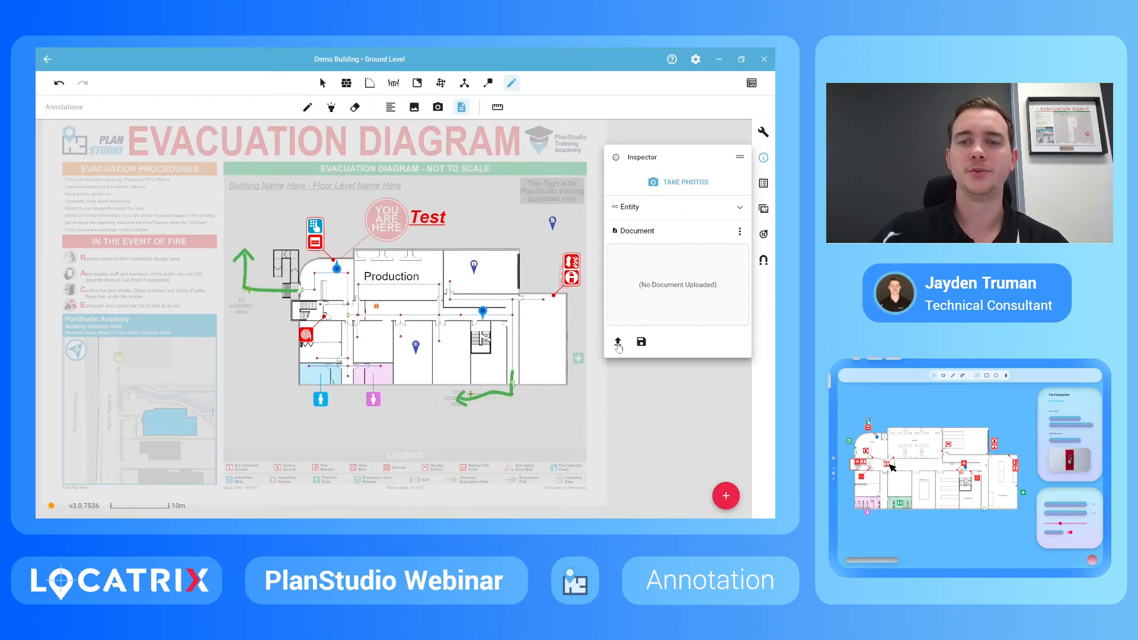
Step: Measure along the north wall of the room east of Production, and across the stairwell
left_click(497, 109)
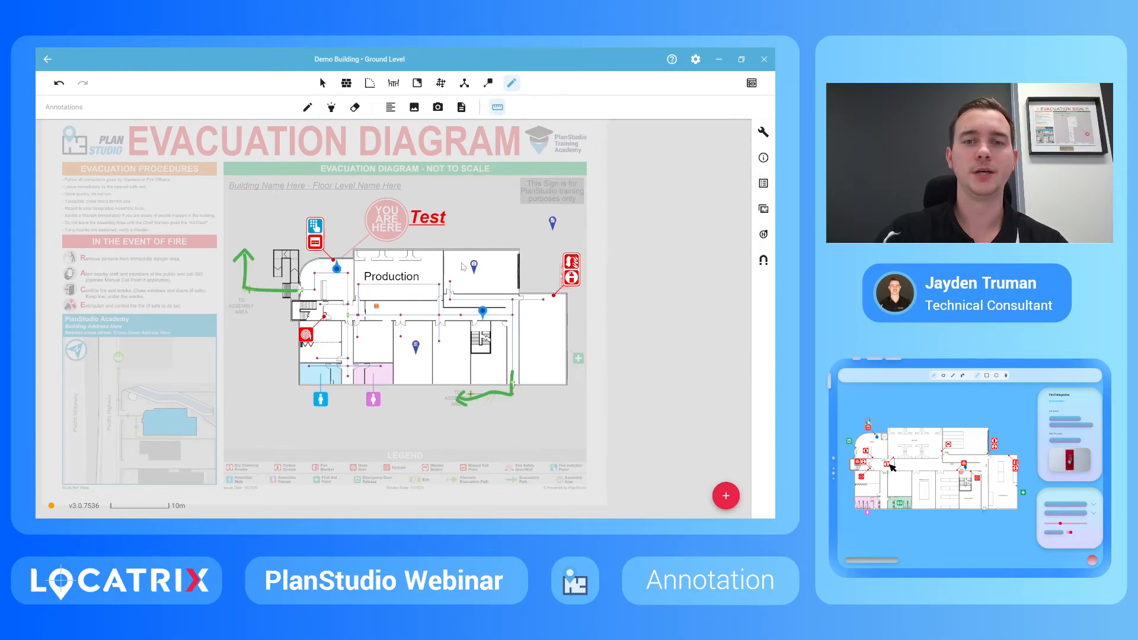
scroll(465, 269, "up", 3)
left_click_drag(429, 240, 500, 243)
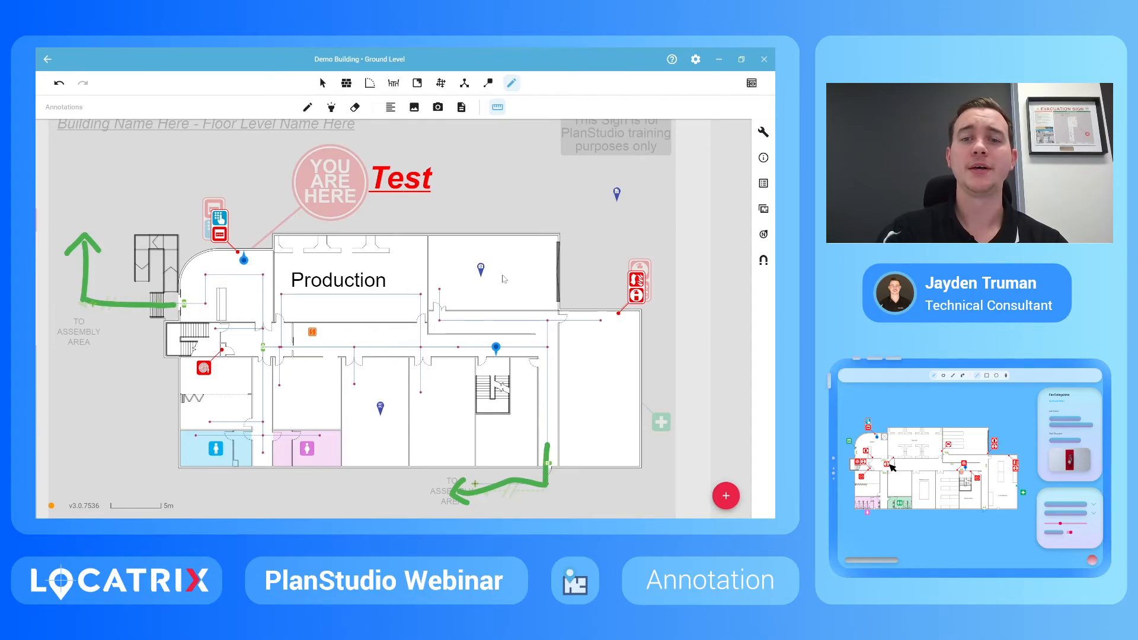
scroll(492, 409, "up", 5)
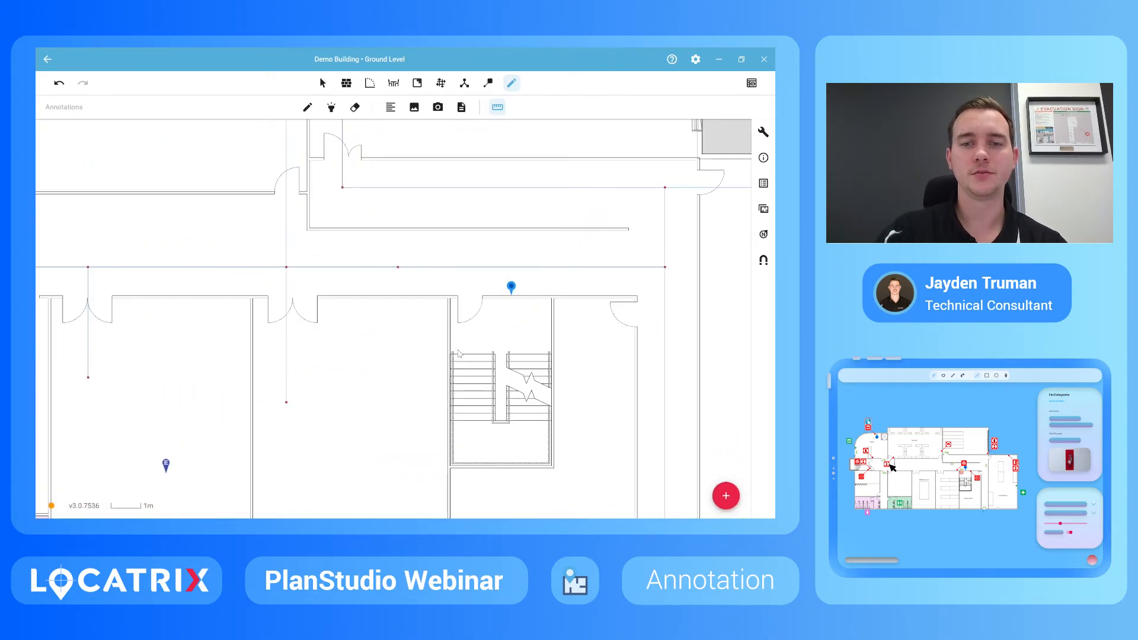
left_click_drag(451, 350, 554, 354)
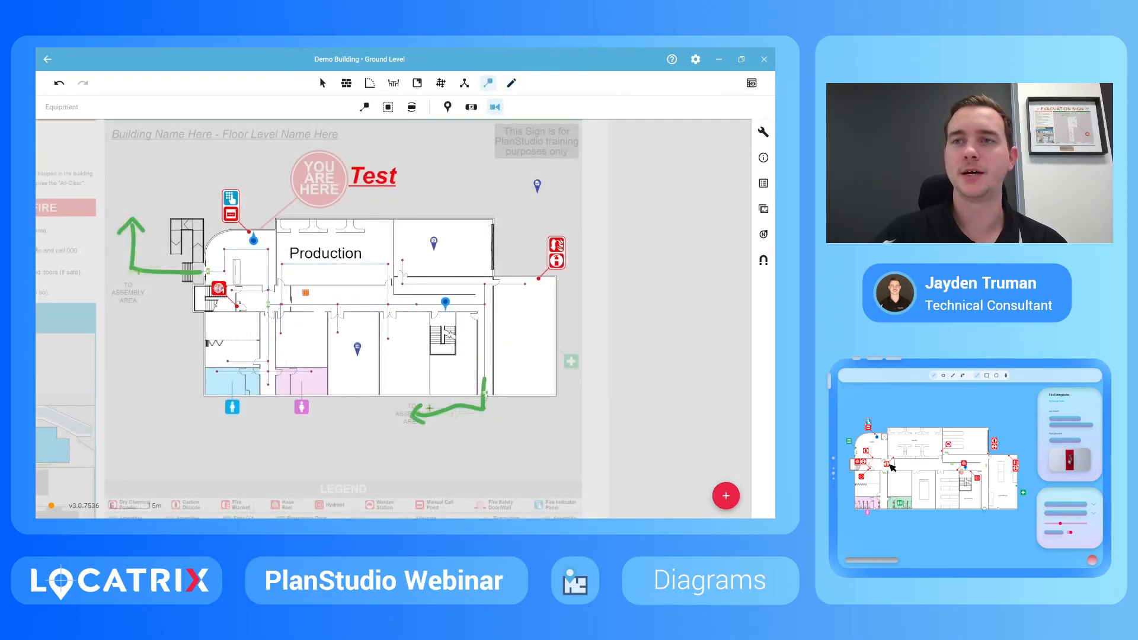
Step: Preview the evacuation sign diagram for the ground level and return to the floor plan
left_click(750, 84)
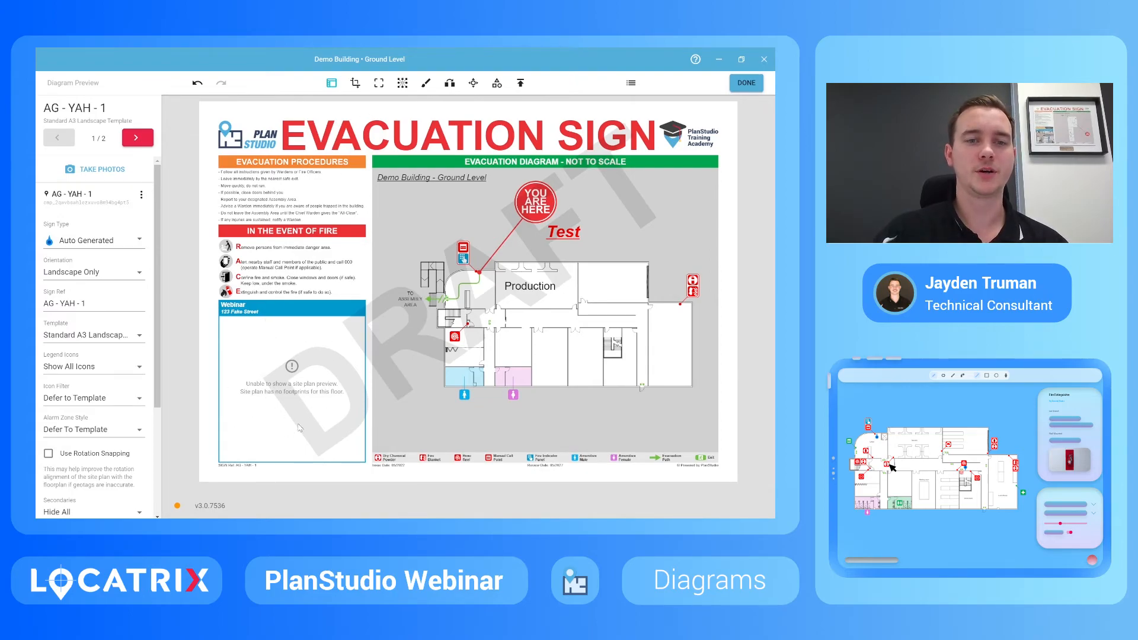
left_click(745, 83)
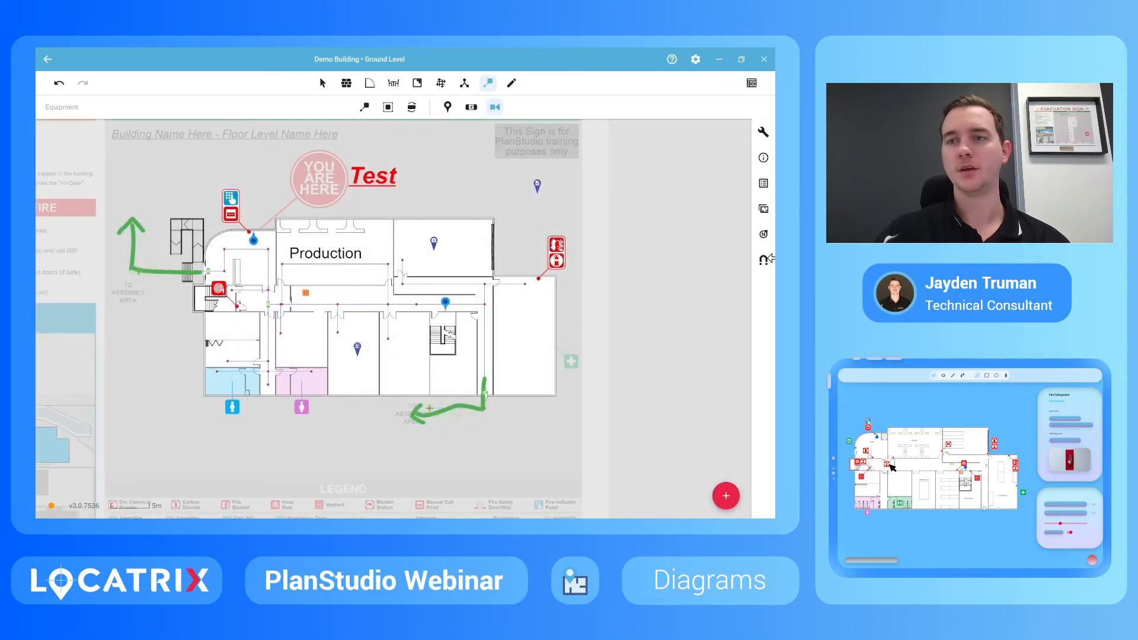
Step: Switch from the ground level to the Demo Campus Site Plan and bring the building into view
left_click(764, 209)
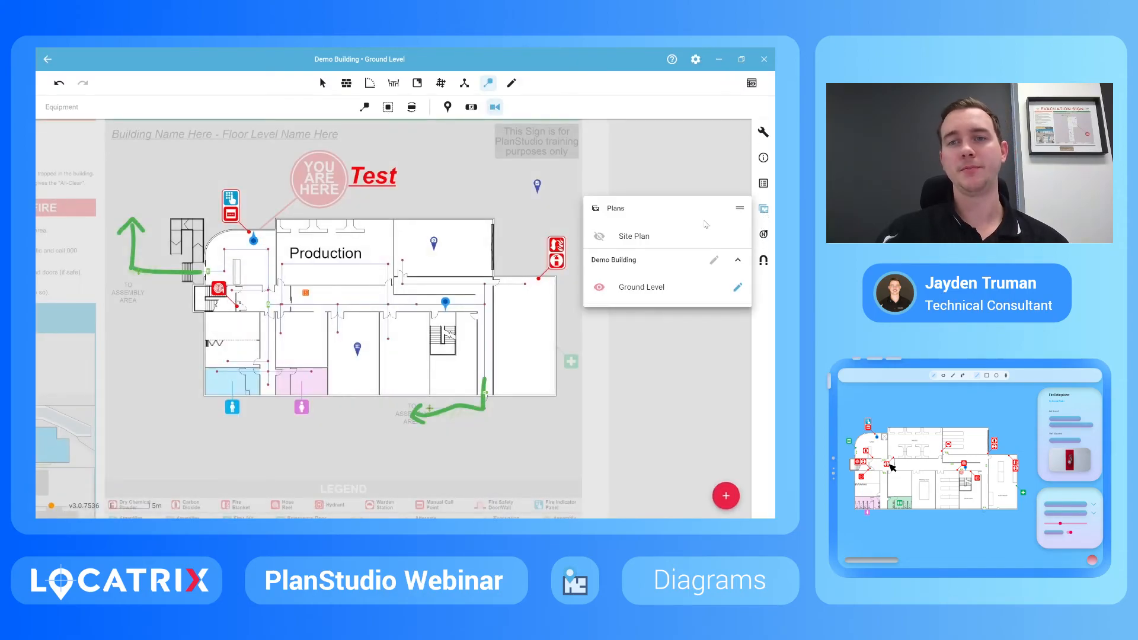
left_click(646, 238)
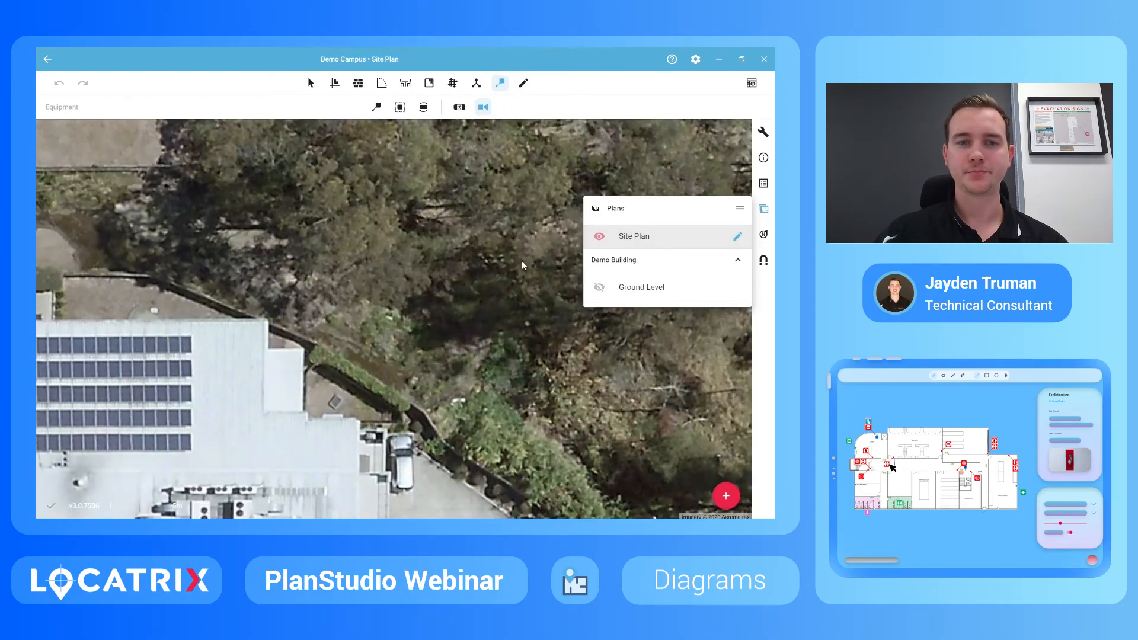
scroll(416, 223, "down", 5)
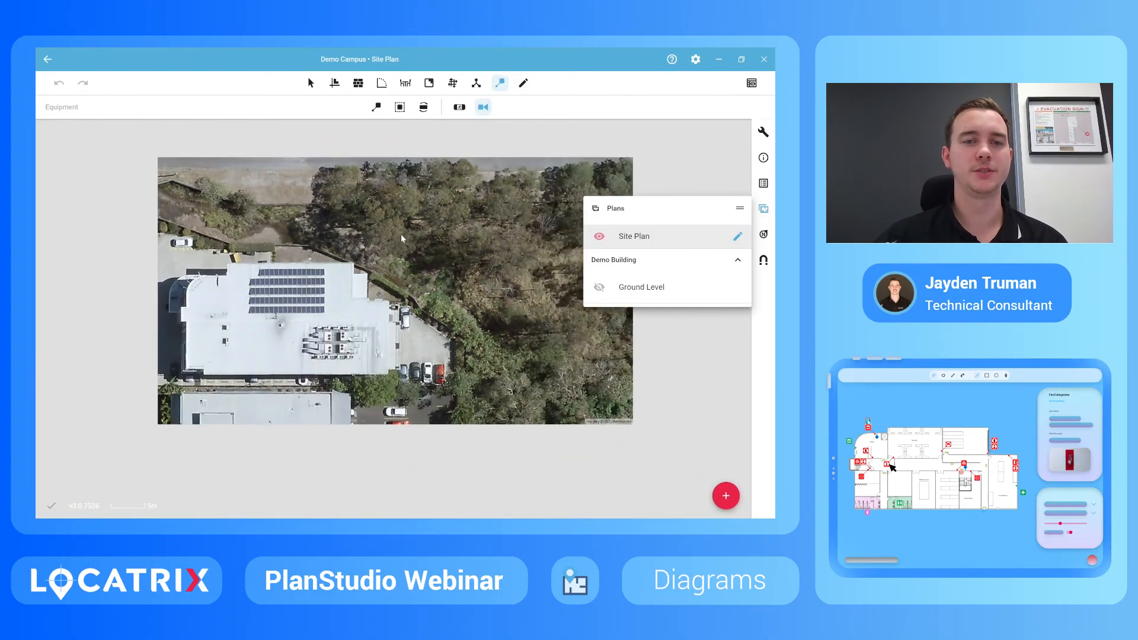
left_click_drag(150, 317, 251, 329)
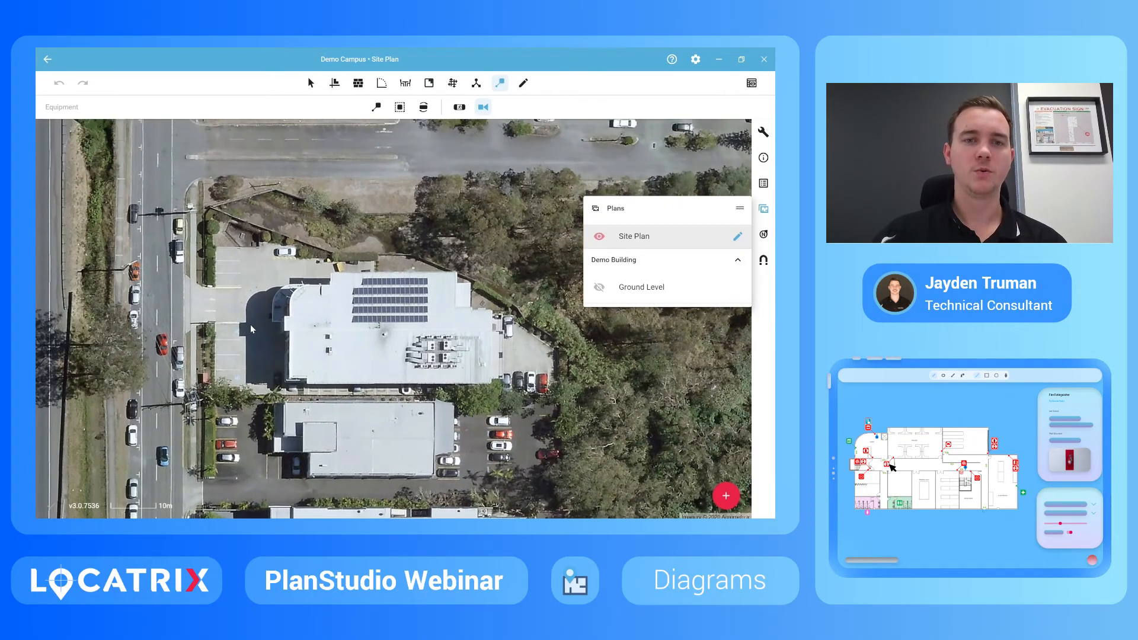
Step: Import the Demo Building - Ground Level footprint onto the site plan
left_click(334, 84)
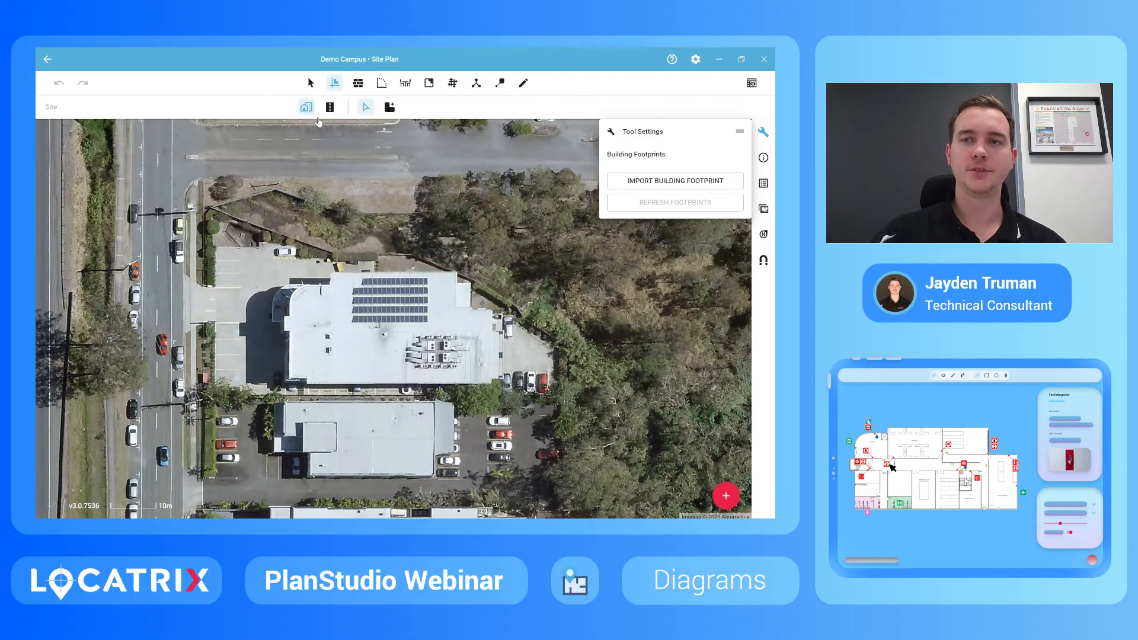
left_click(628, 182)
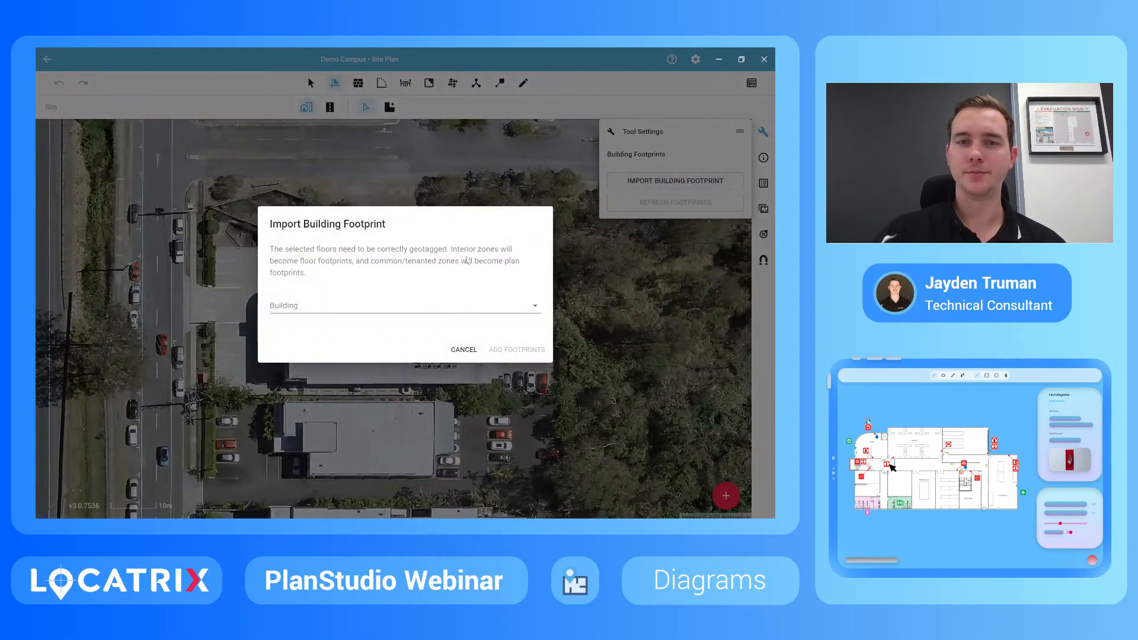
left_click(312, 306)
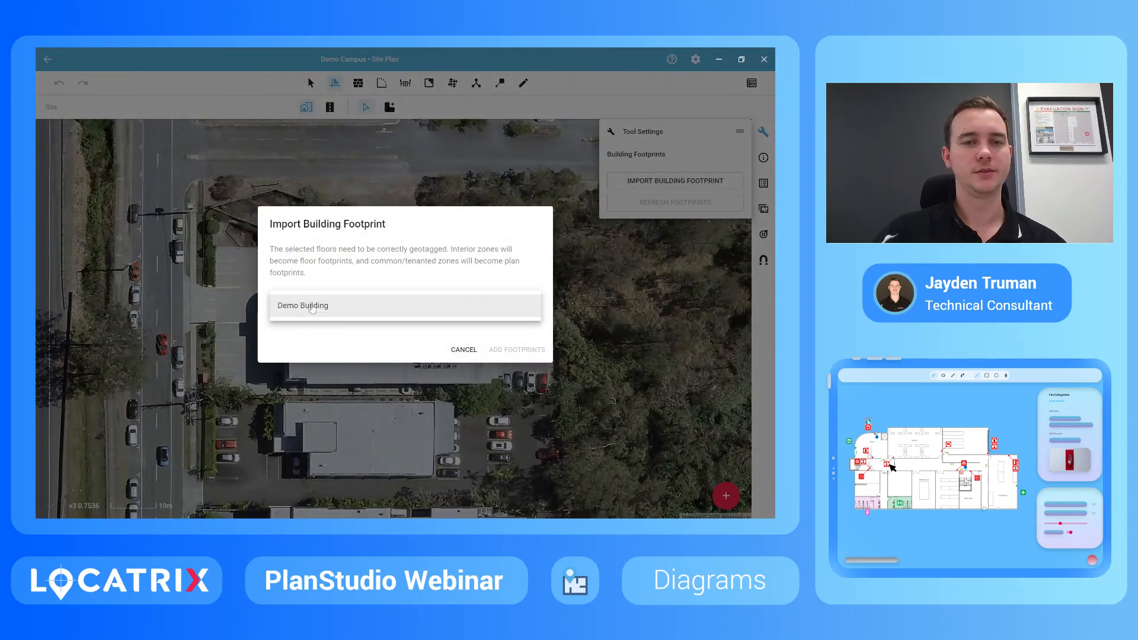
left_click(312, 306)
left_click(282, 322)
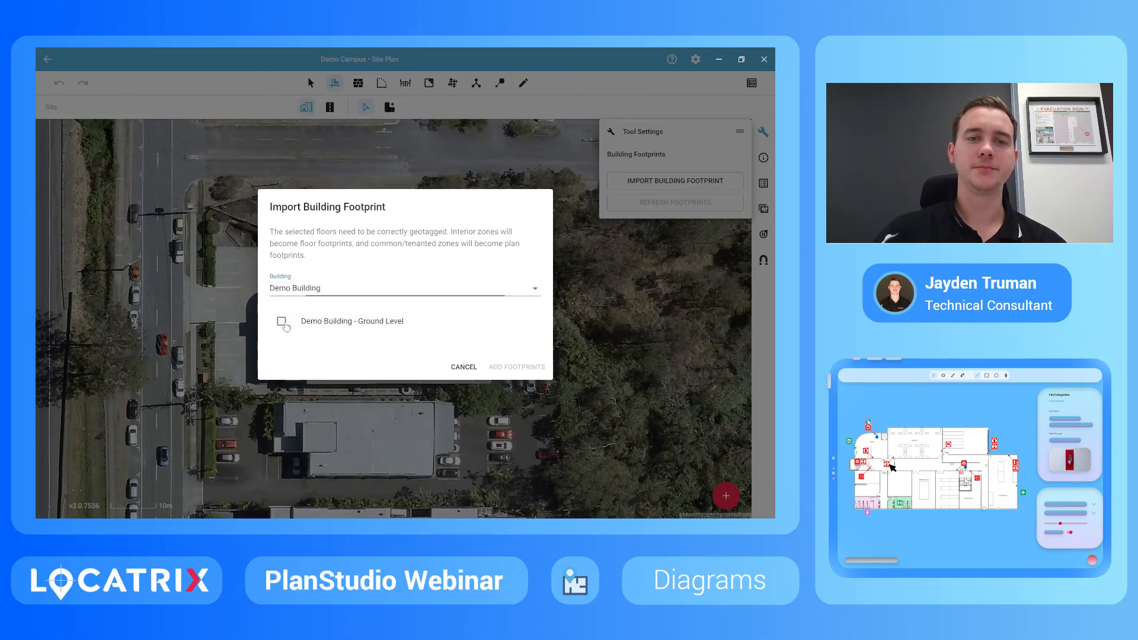
left_click(517, 368)
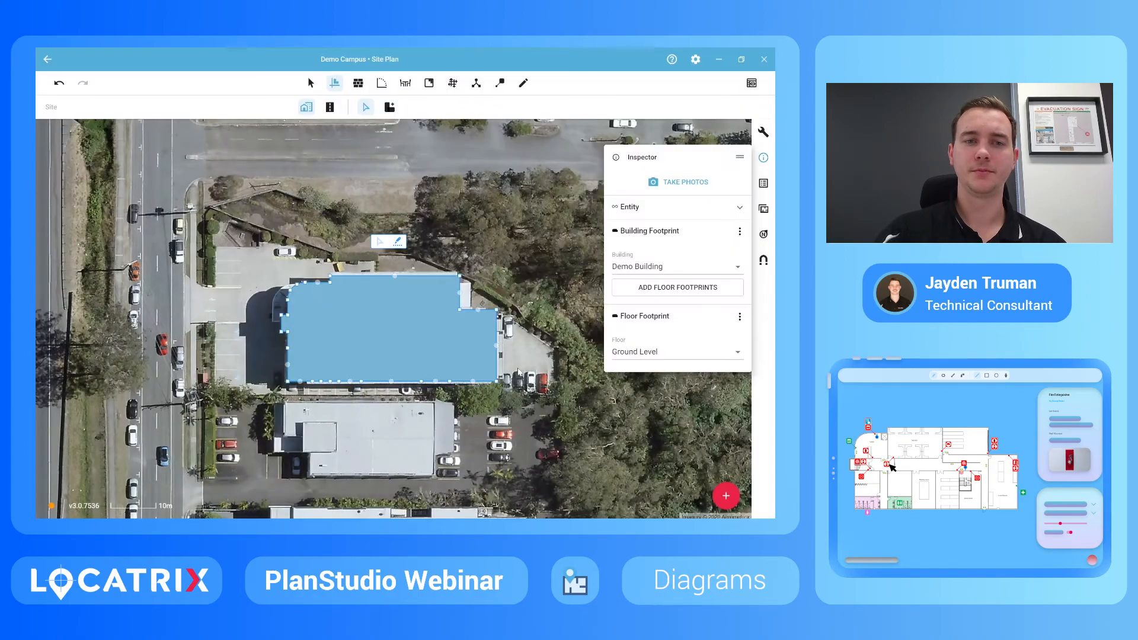
scroll(379, 291, "down", 2)
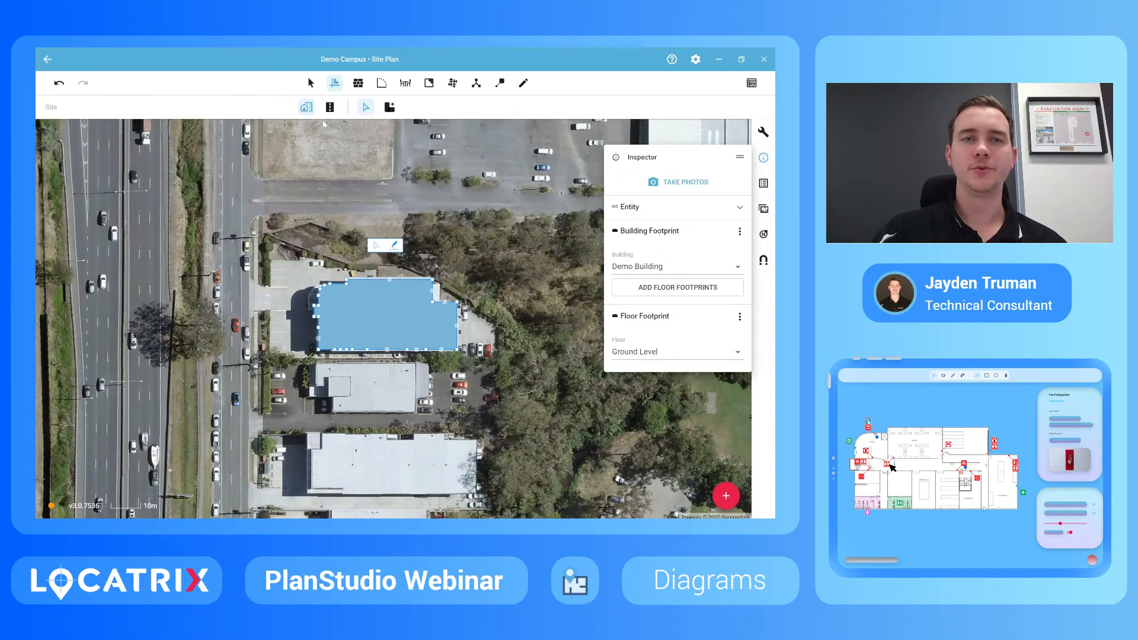
left_click(311, 83)
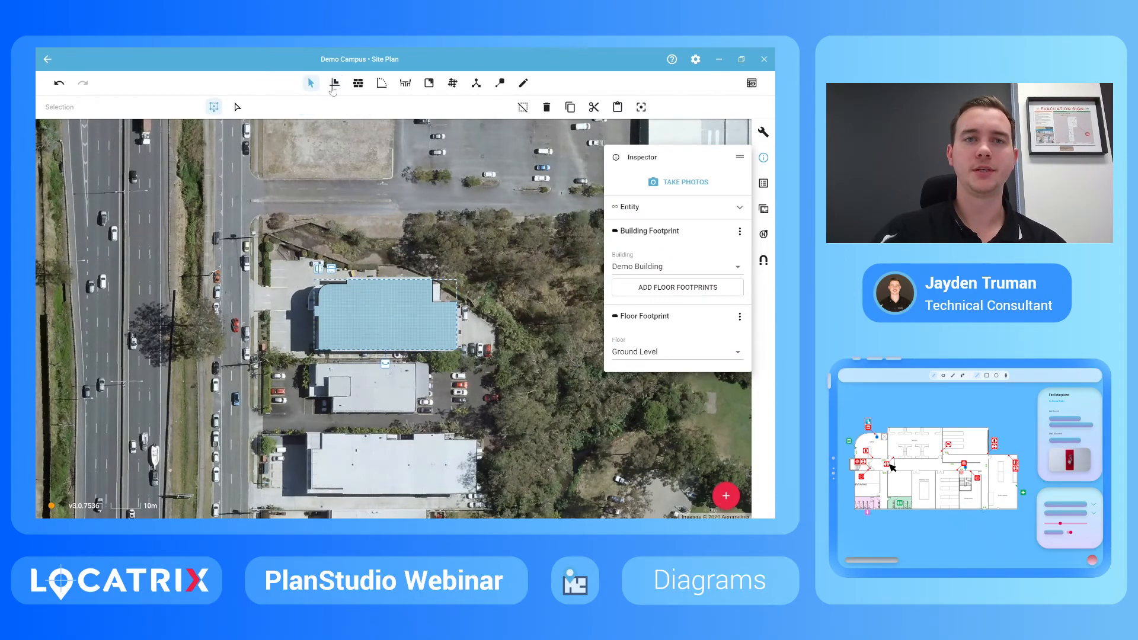
left_click(335, 84)
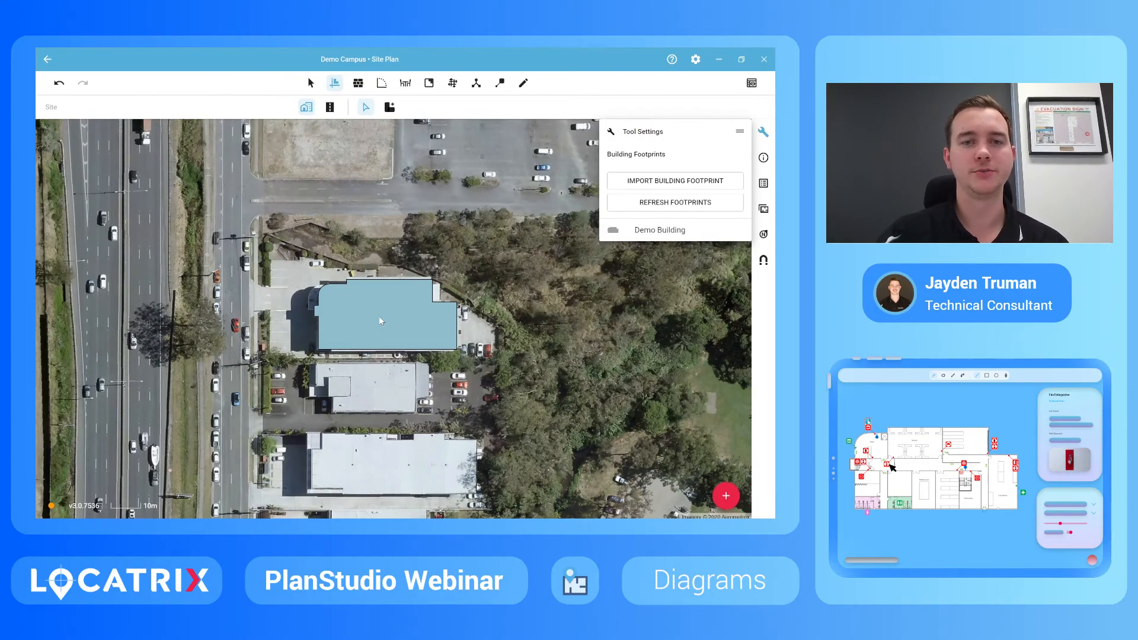
Step: Show the Demo Building's Ground Level plan as an overlay on the site plan
left_click(763, 209)
left_click(736, 259)
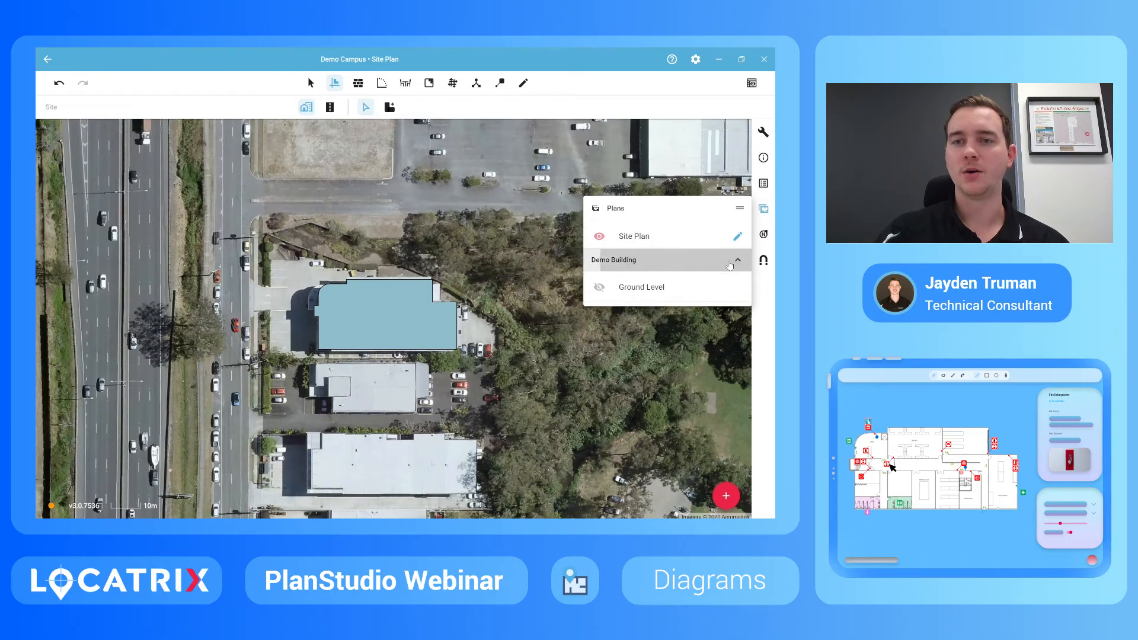
left_click(599, 287)
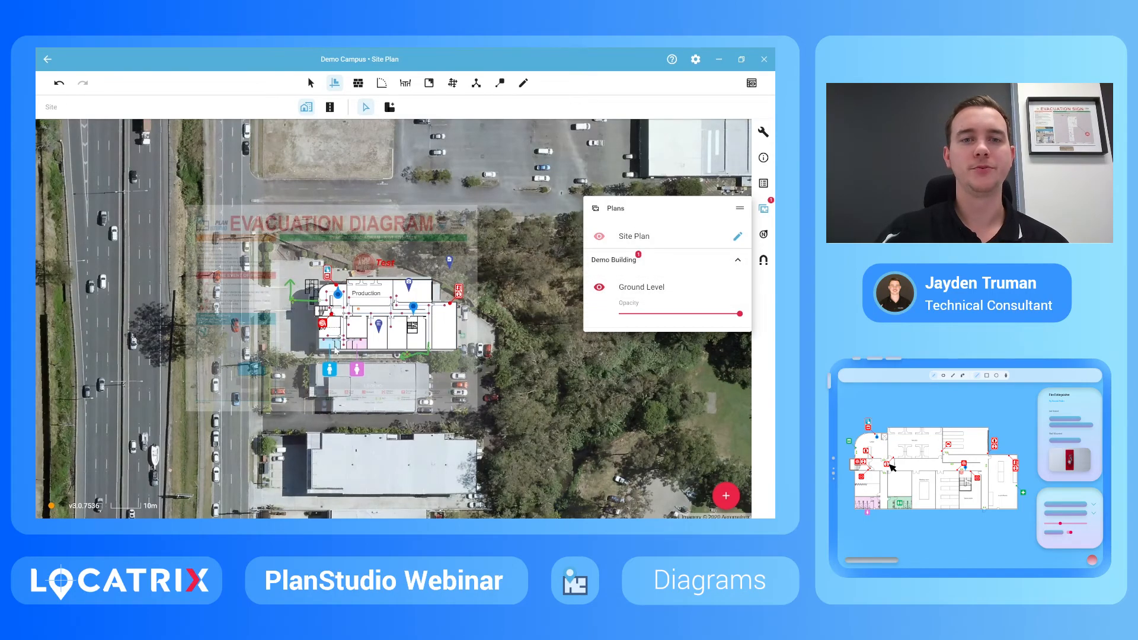
scroll(312, 326, "up", 2)
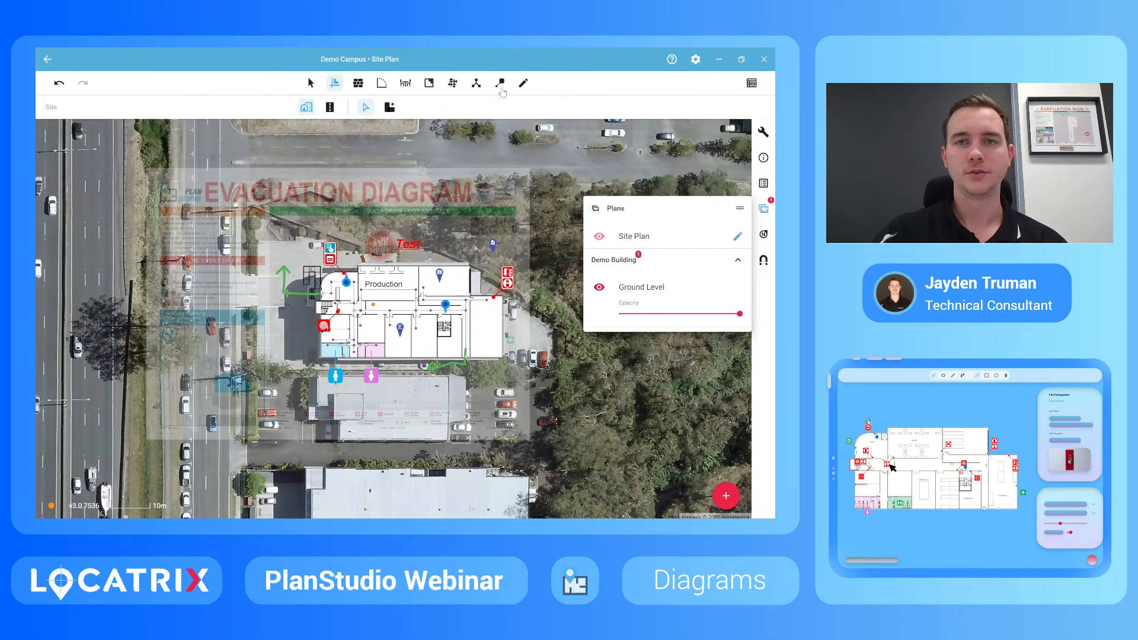
Step: Activate the Navigation line tool and examine the surroundings of the building on the site plan
left_click(453, 83)
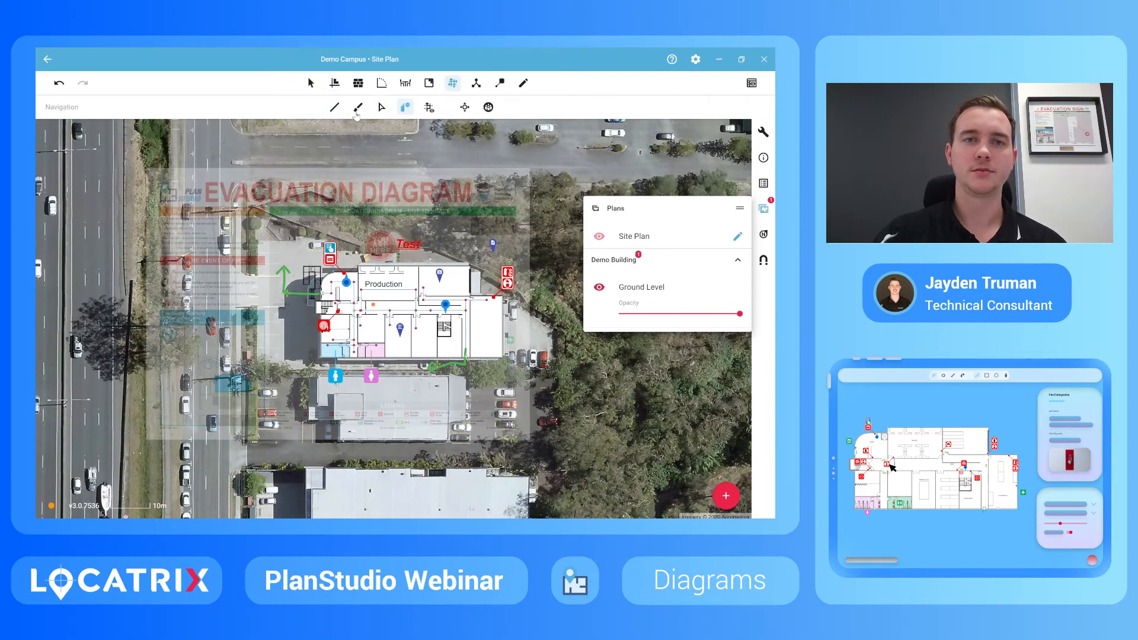
left_click(332, 107)
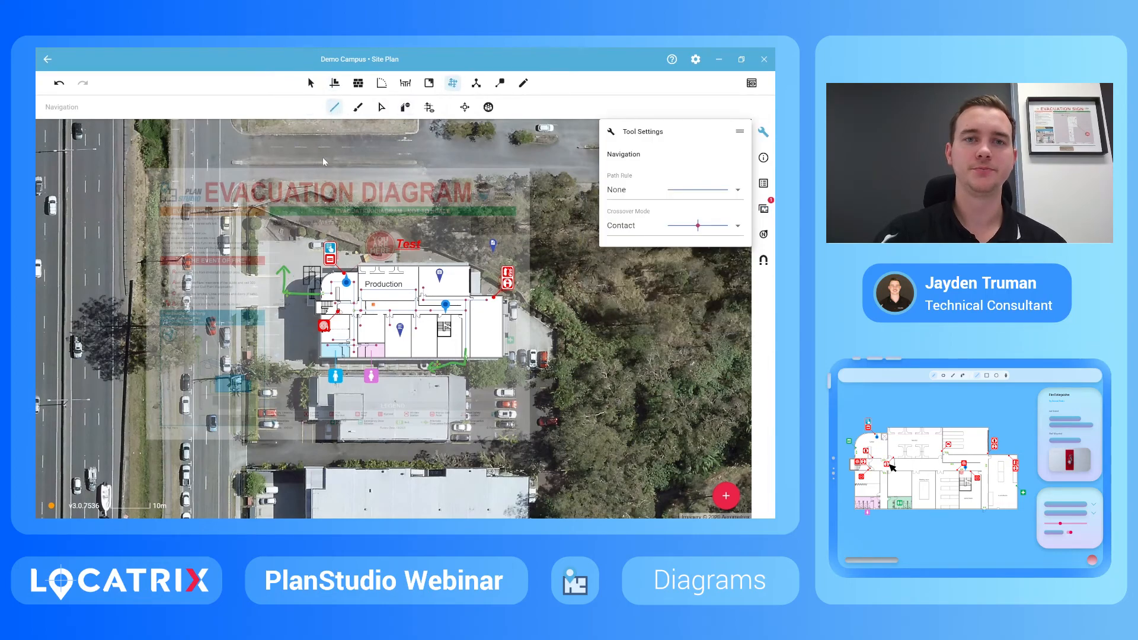
scroll(310, 300, "up", 3)
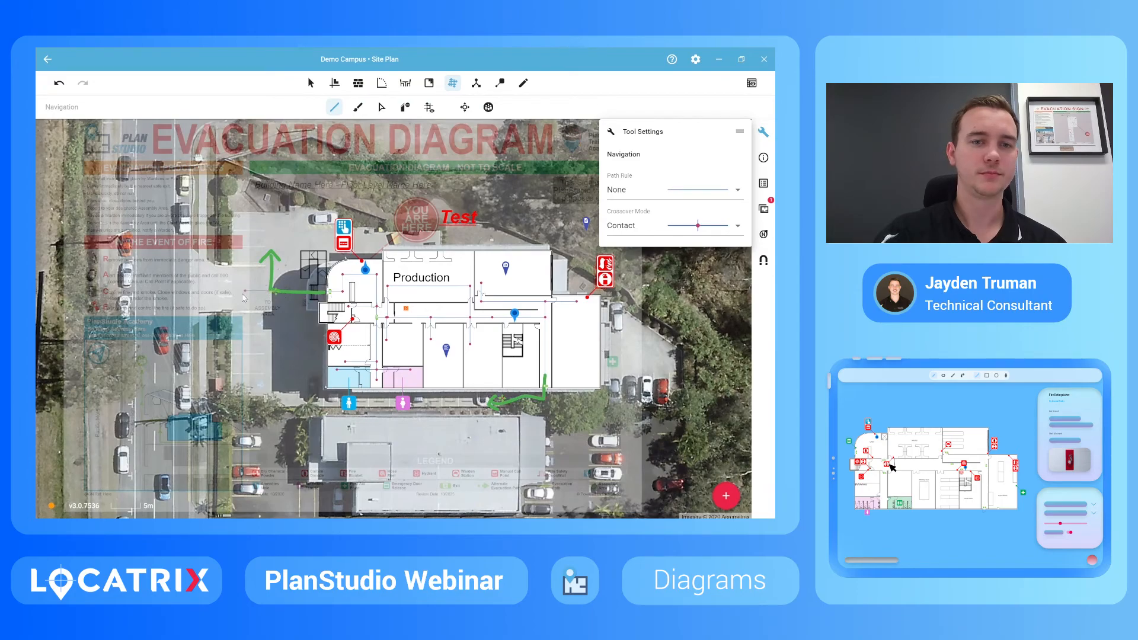
scroll(206, 296, "down", 3)
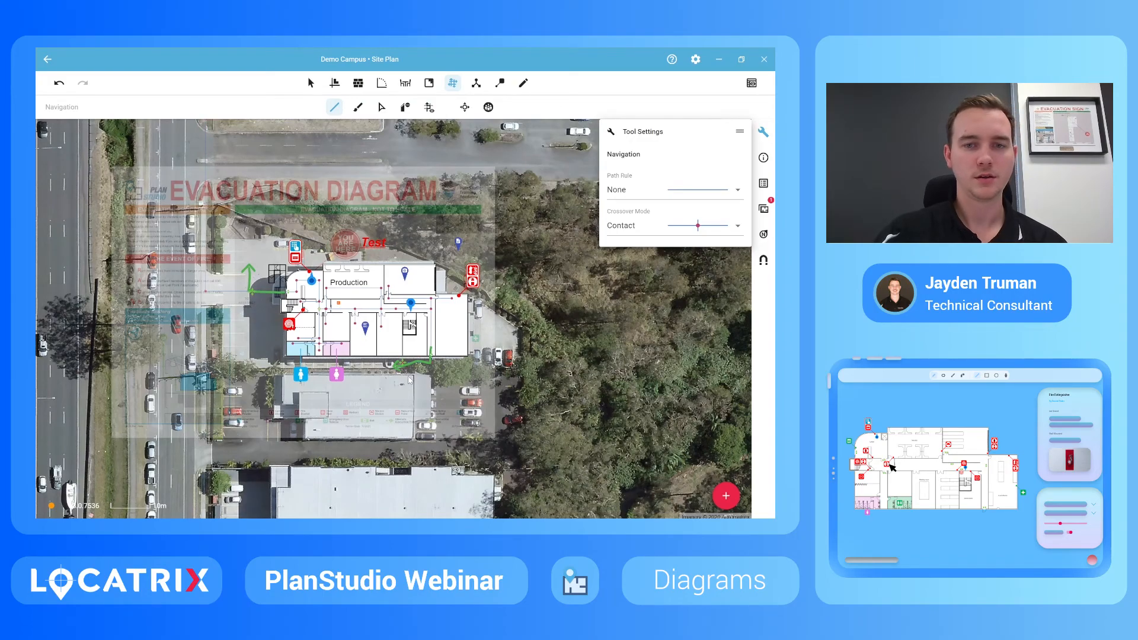
scroll(415, 382, "up", 3)
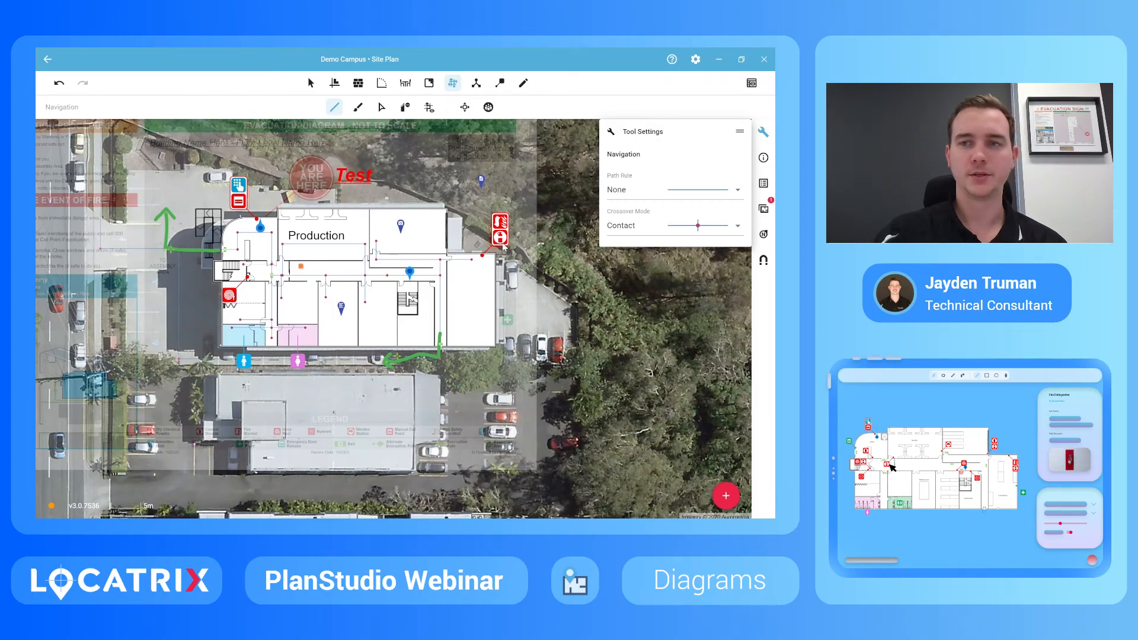
scroll(448, 335, "down", 1)
scroll(448, 335, "down", 1)
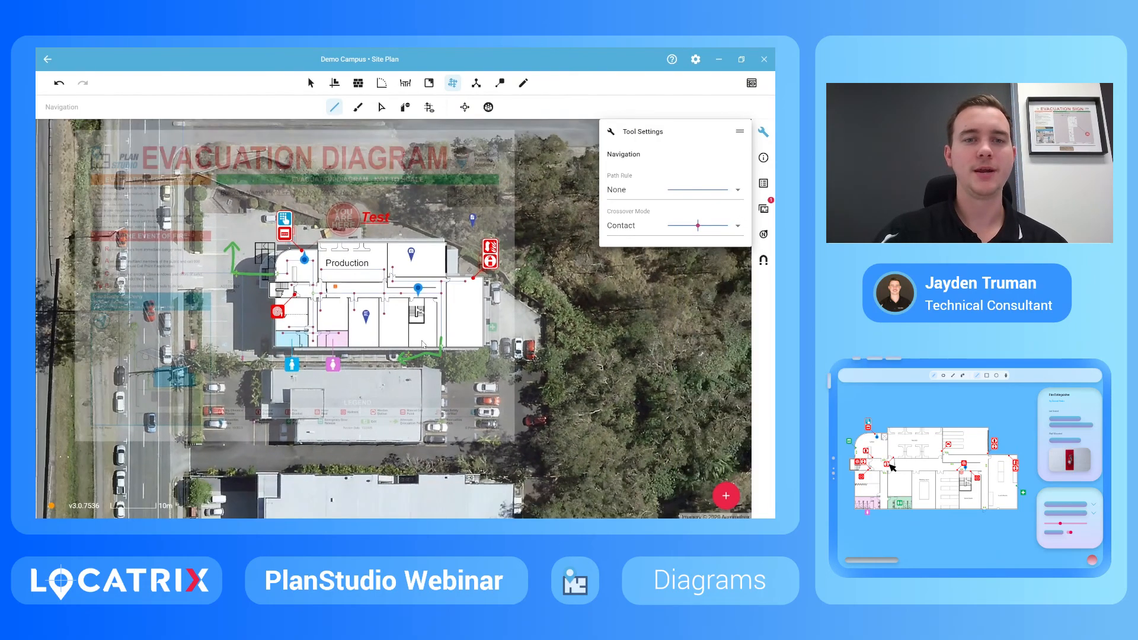
scroll(268, 283, "down", 1)
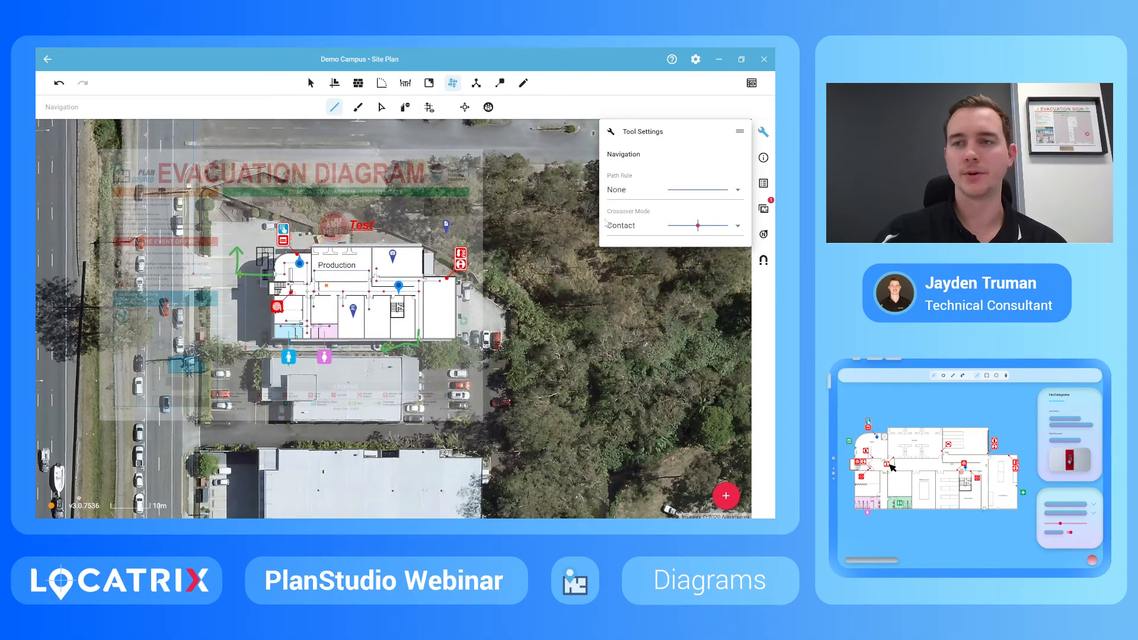
Step: Hide the Demo Building's Ground Level overlay on the site plan
left_click(763, 213)
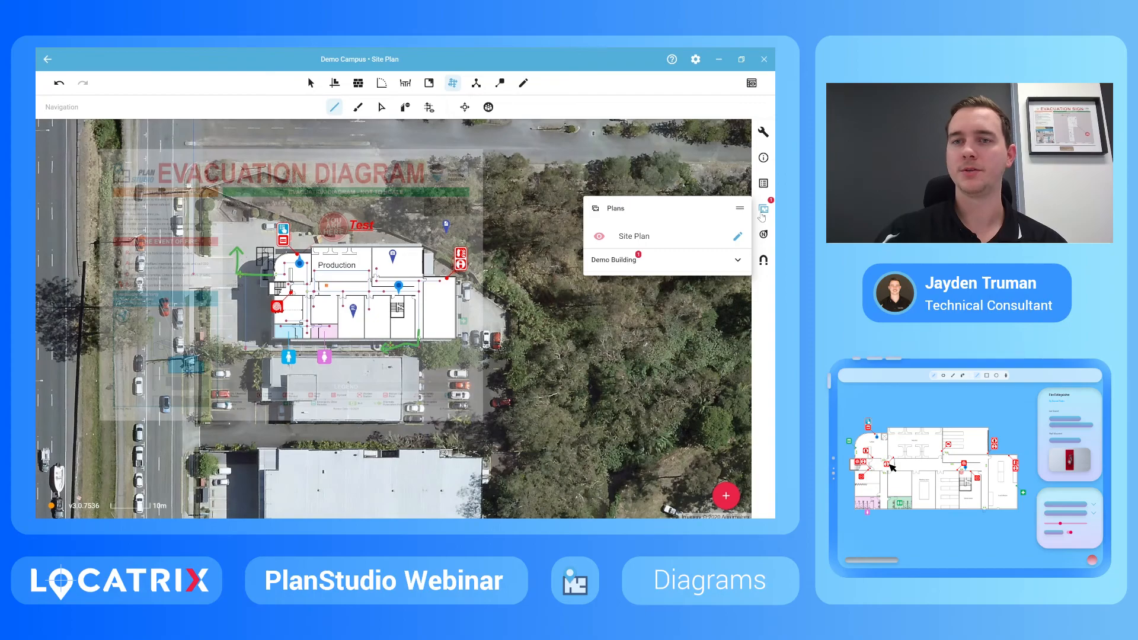
left_click(729, 264)
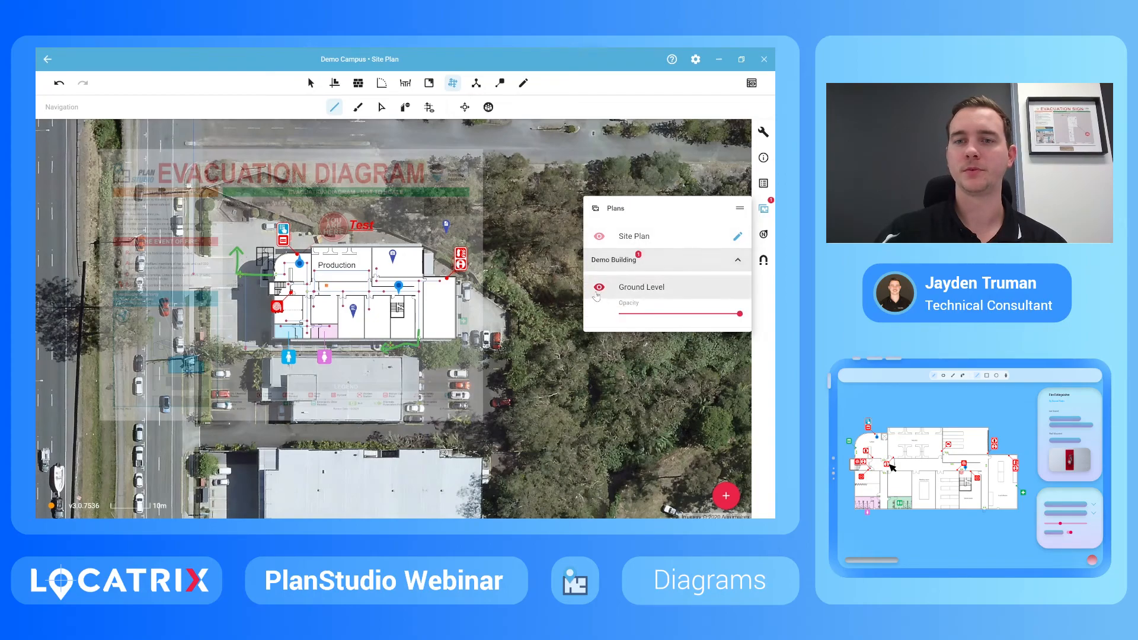
left_click(598, 288)
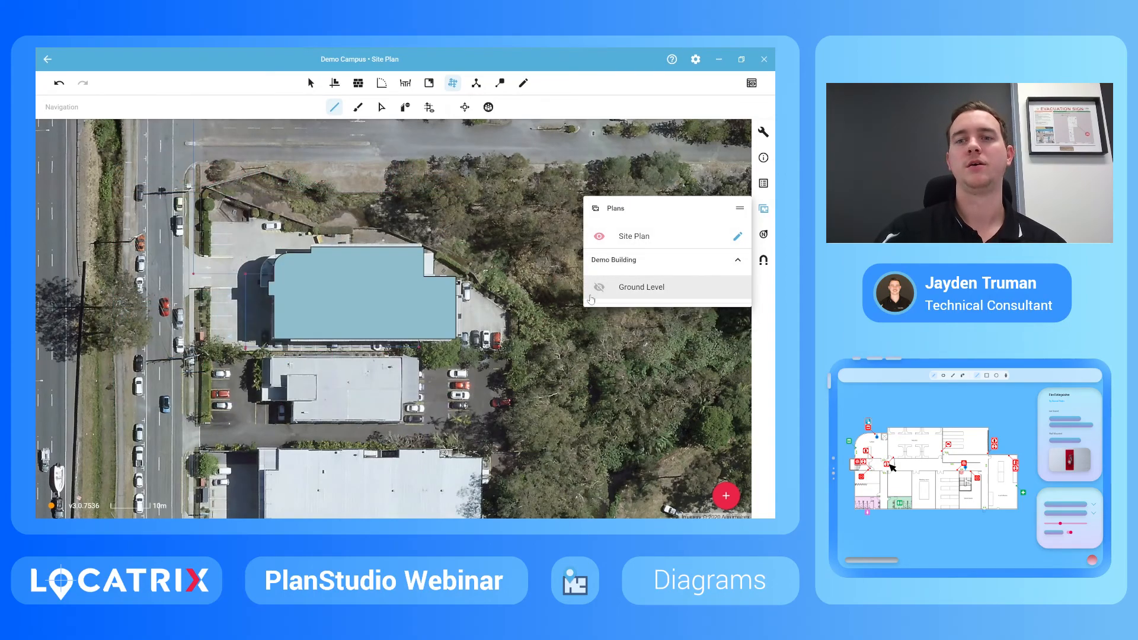
Step: Place an assembly area marker beside the service road at the vacant lot's corner, north of the building
scroll(475, 311, "down", 2)
scroll(385, 292, "up", 2)
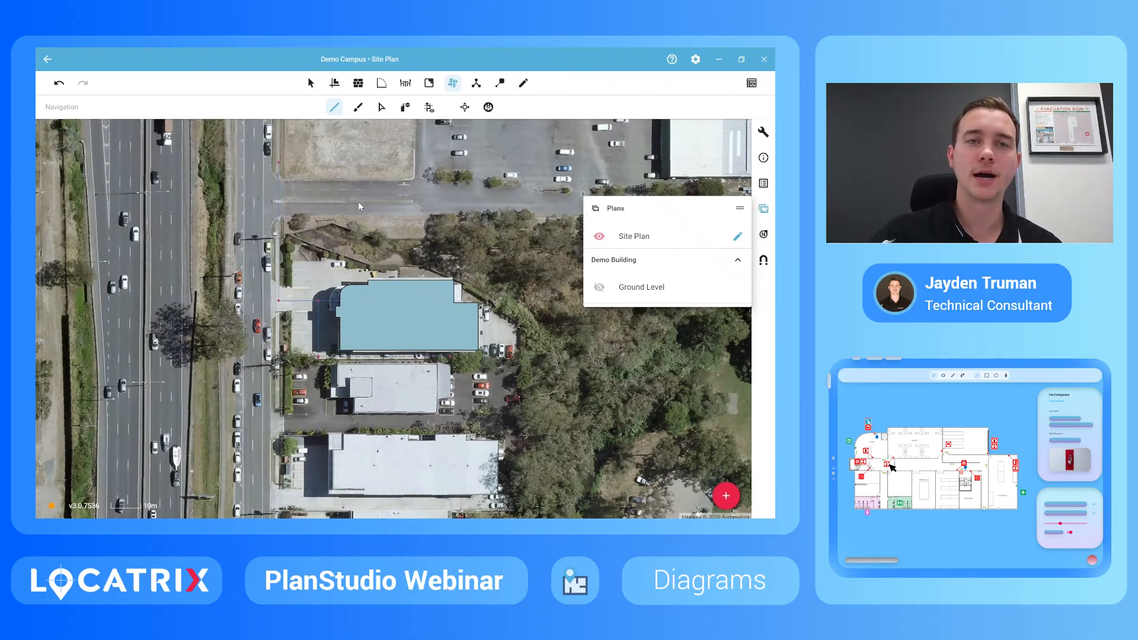
left_click(487, 110)
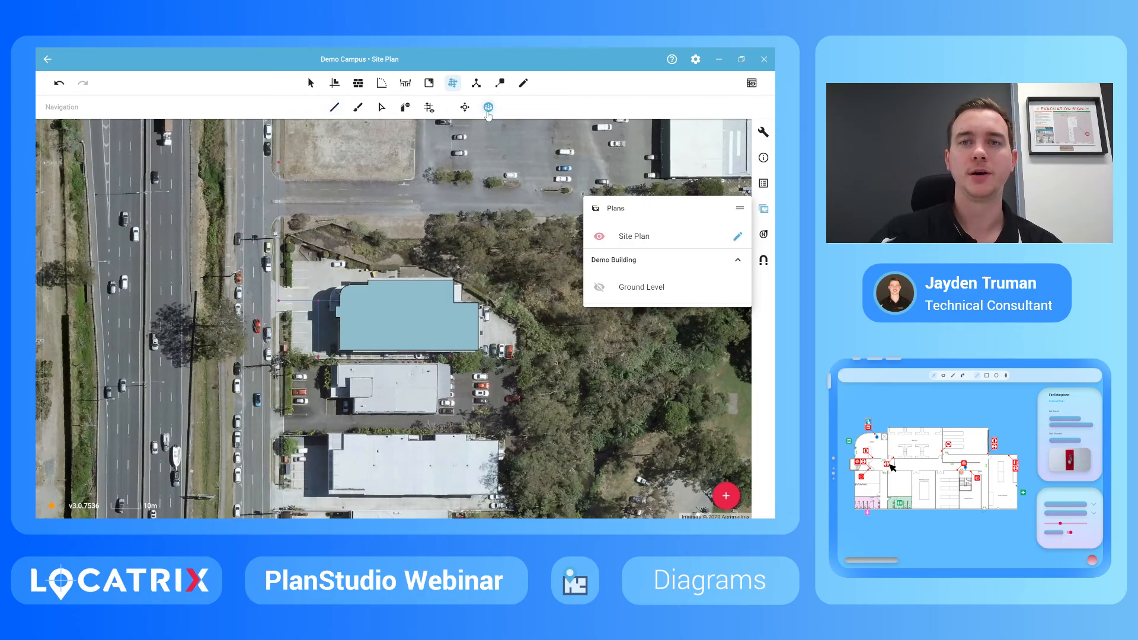
left_click(278, 163)
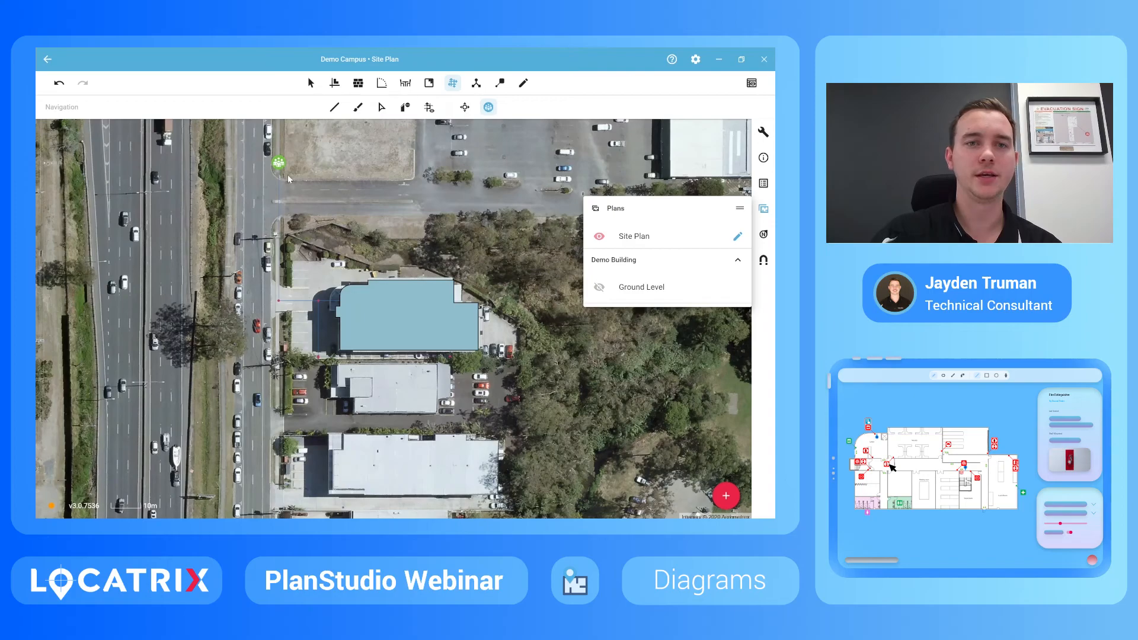
Step: Check the evacuation route around the building and inspect the navigation line junctions at its southwest corner for gaps
left_click(428, 107)
left_click(395, 299)
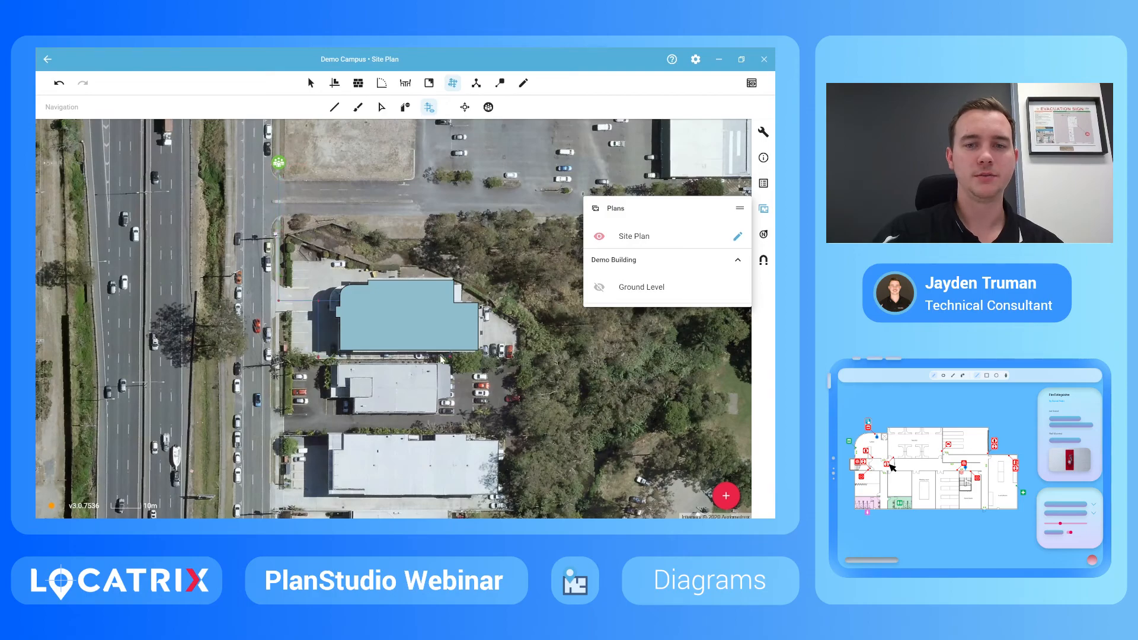
scroll(444, 359, "up", 3)
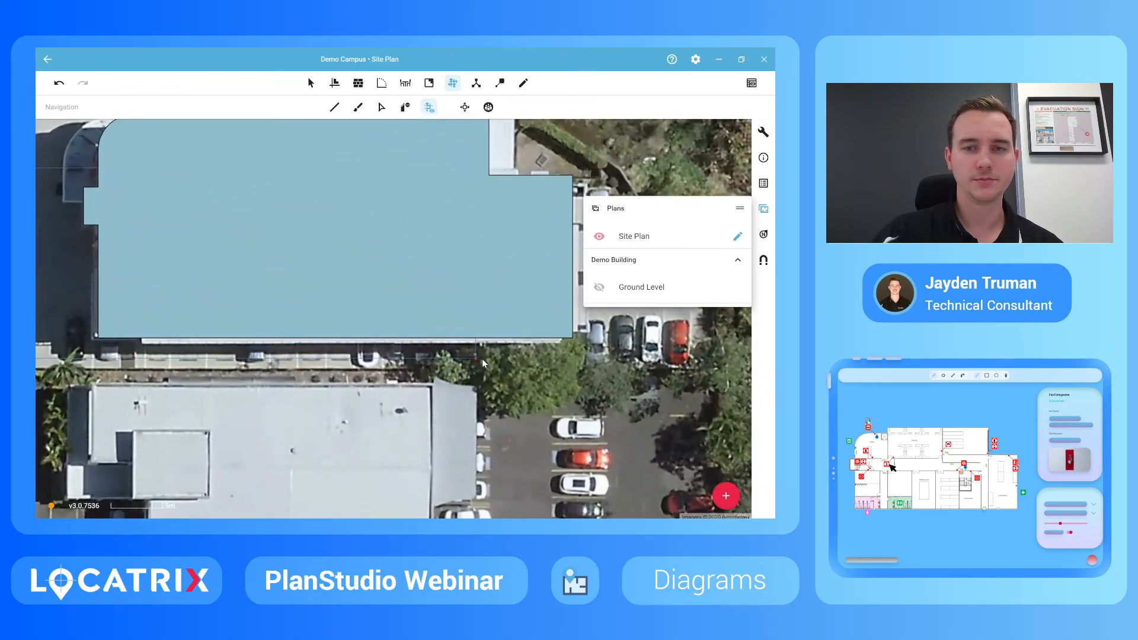
scroll(482, 358, "up", 5)
scroll(490, 301, "down", 8)
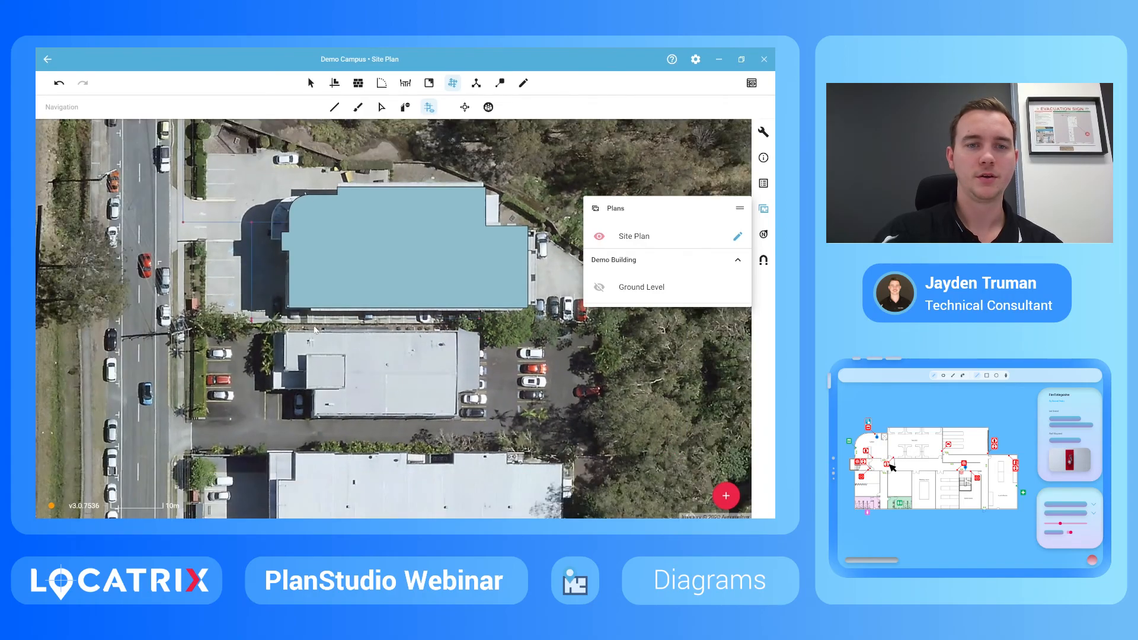
scroll(314, 328, "up", 10)
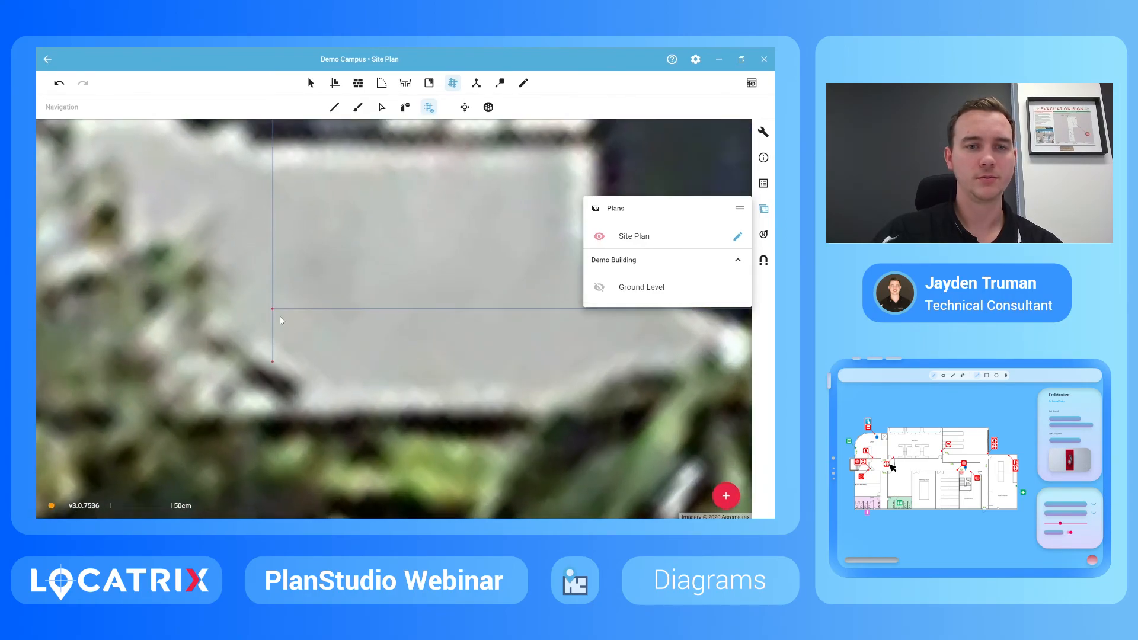
Step: Extend the southern navigation line's end point past the vertical path so the two cross, and check the junction further north
left_click(380, 109)
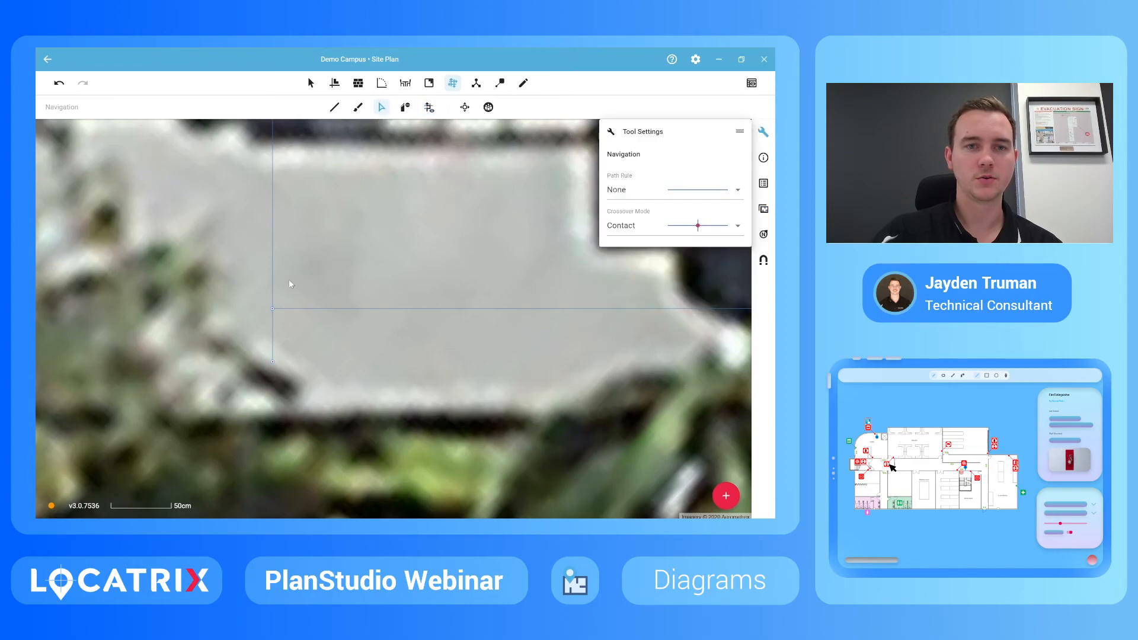
left_click_drag(271, 310, 245, 308)
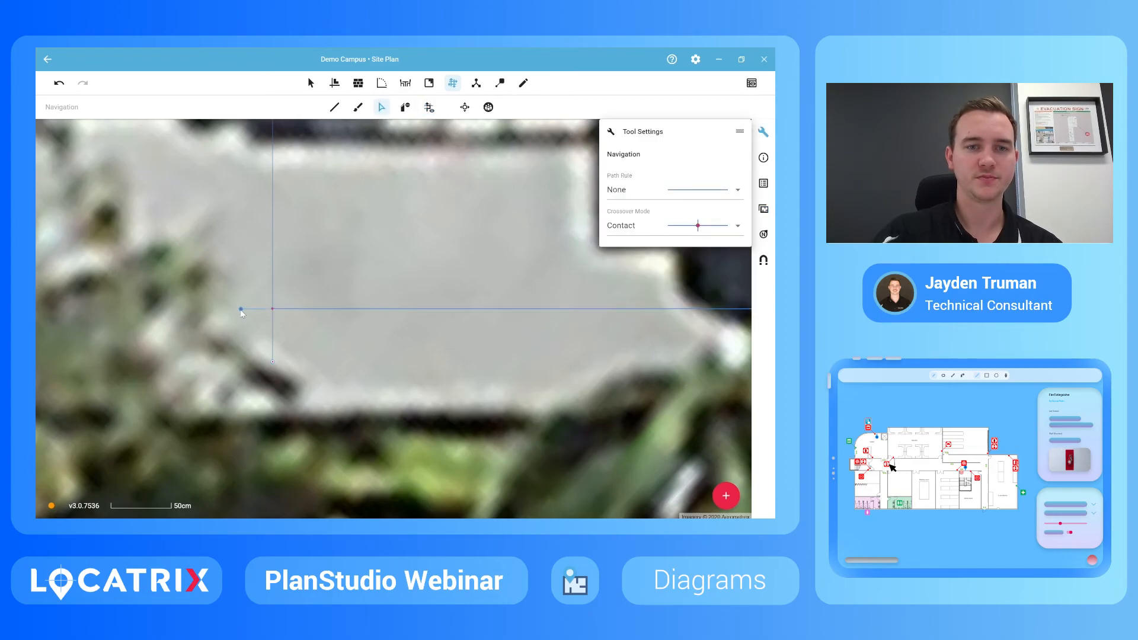
scroll(314, 343, "down", 8)
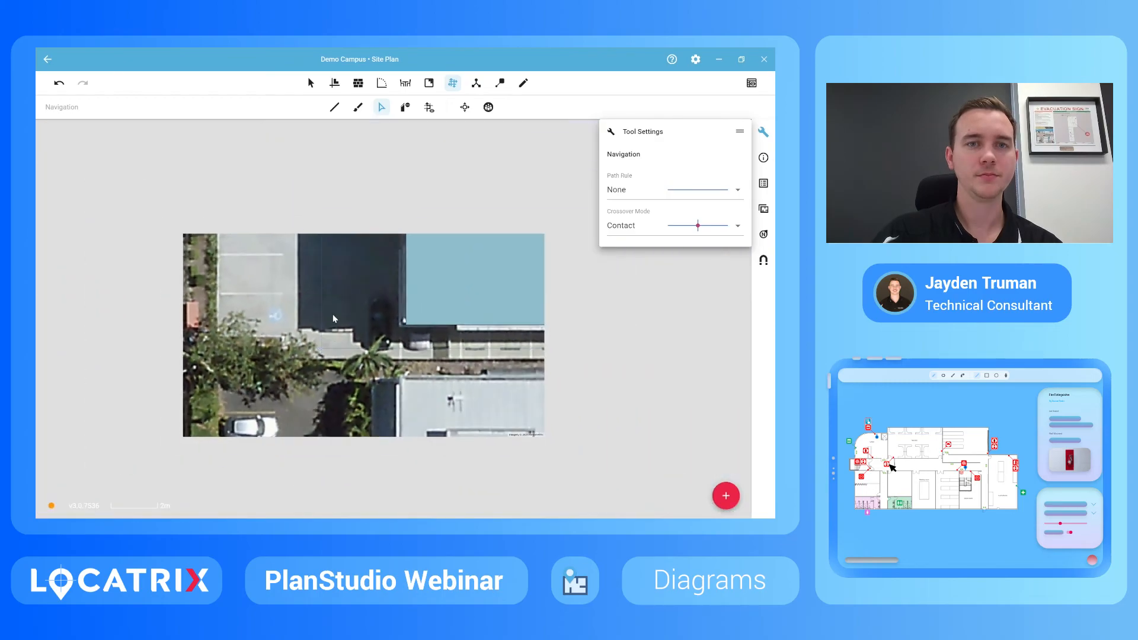
scroll(323, 259, "up", 8)
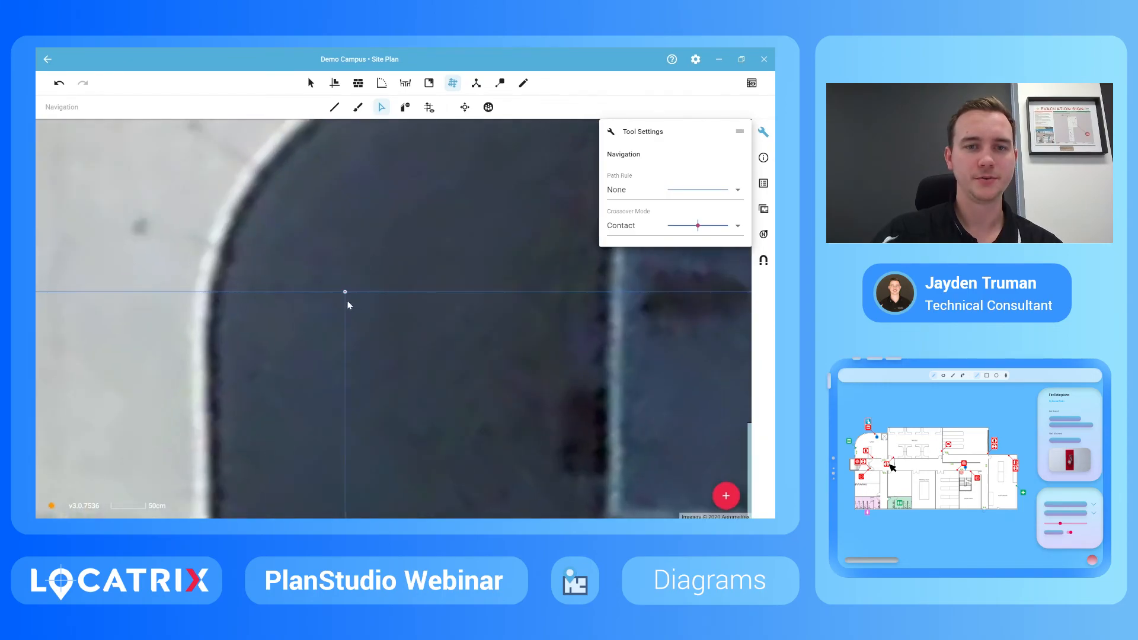
scroll(382, 131, "down", 7)
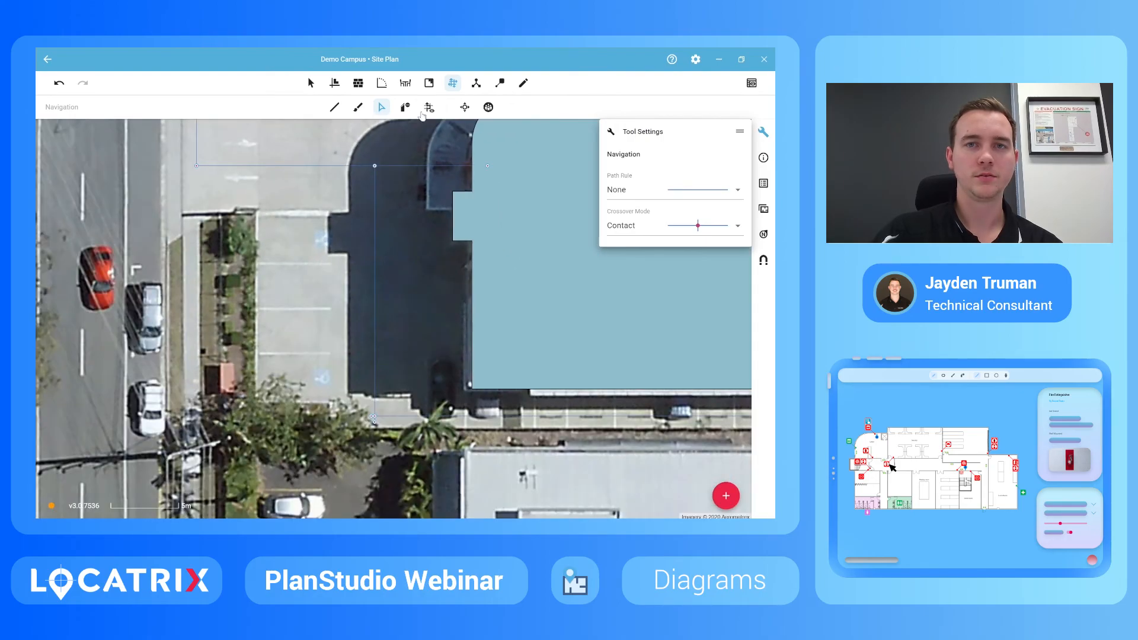
Step: Preview the evacuation routes from the building exits to the assembly area
left_click(428, 111)
scroll(271, 225, "down", 4)
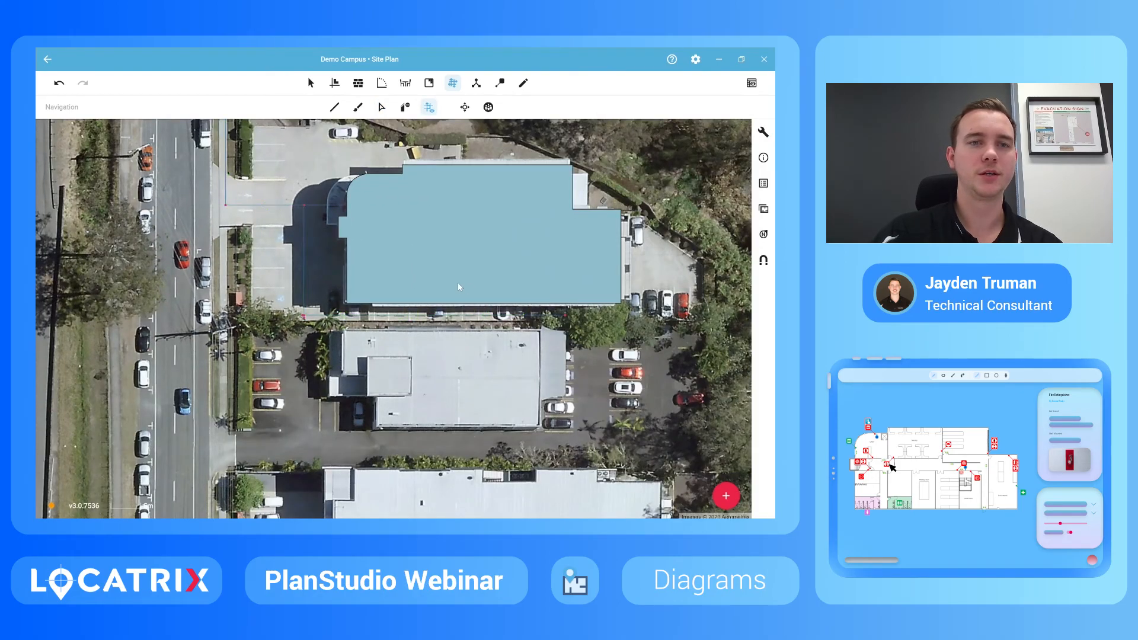
scroll(458, 282, "down", 3)
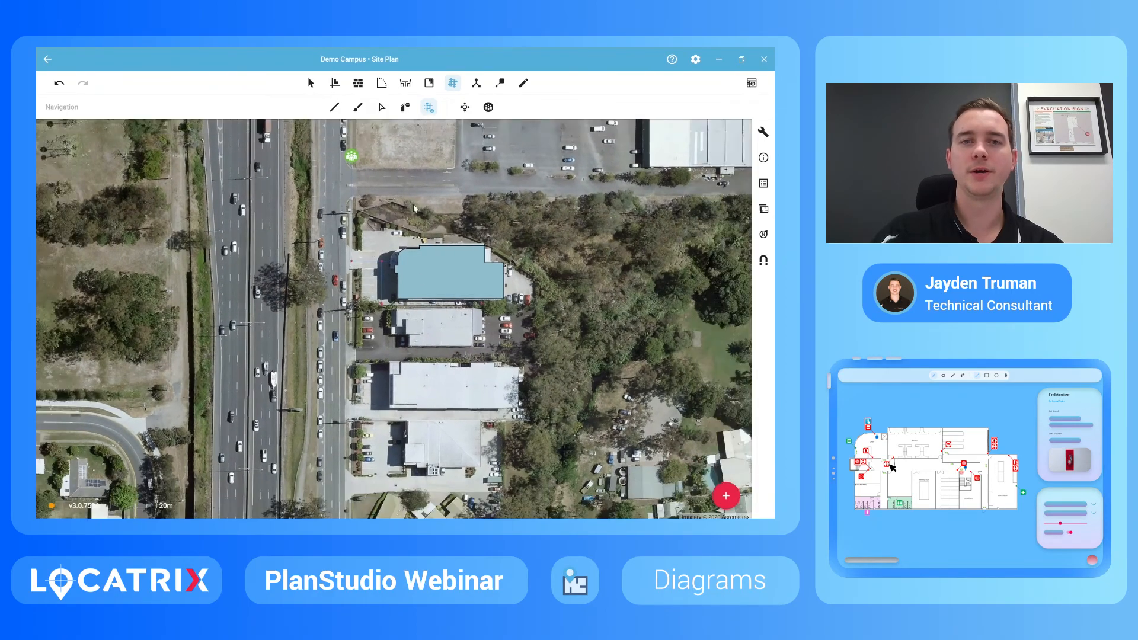
scroll(388, 156, "up", 2)
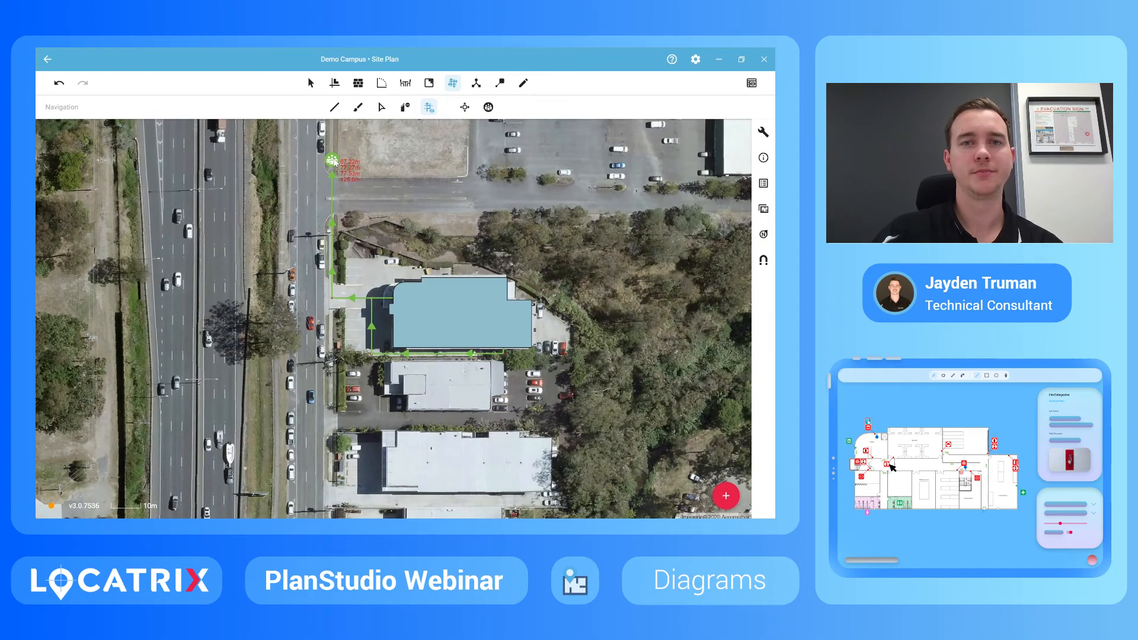
Step: Add a text label running along the road west of the building and name it "Service Road"
left_click(406, 83)
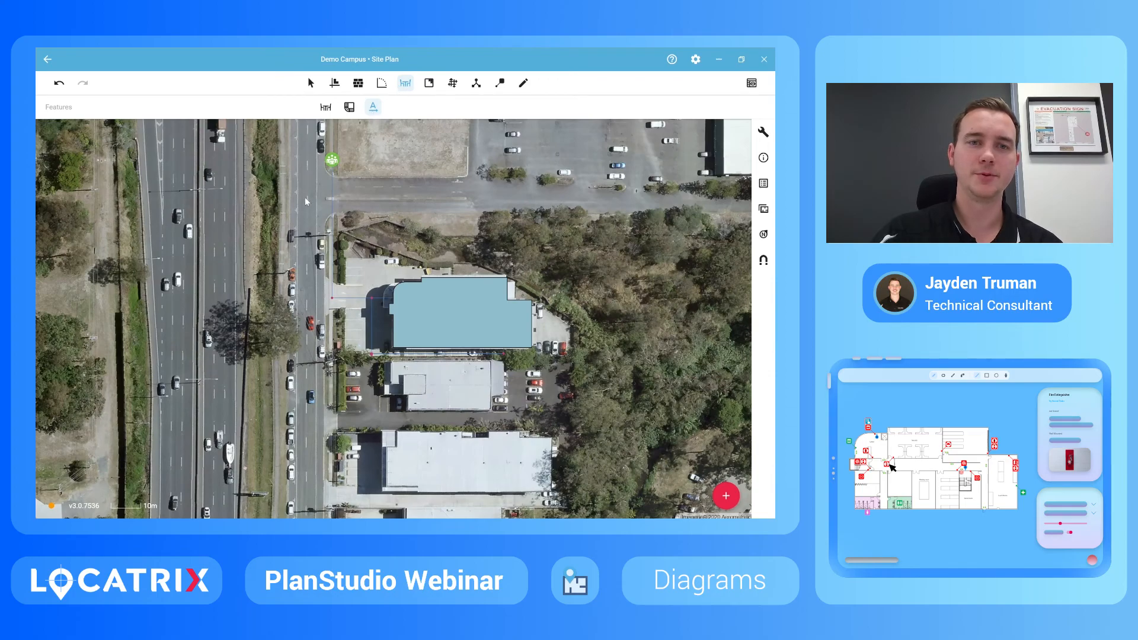
left_click_drag(307, 203, 307, 315)
left_click(663, 254)
key("BackSpace")
key("BackSpace")
key("BackSpace")
key("BackSpace")
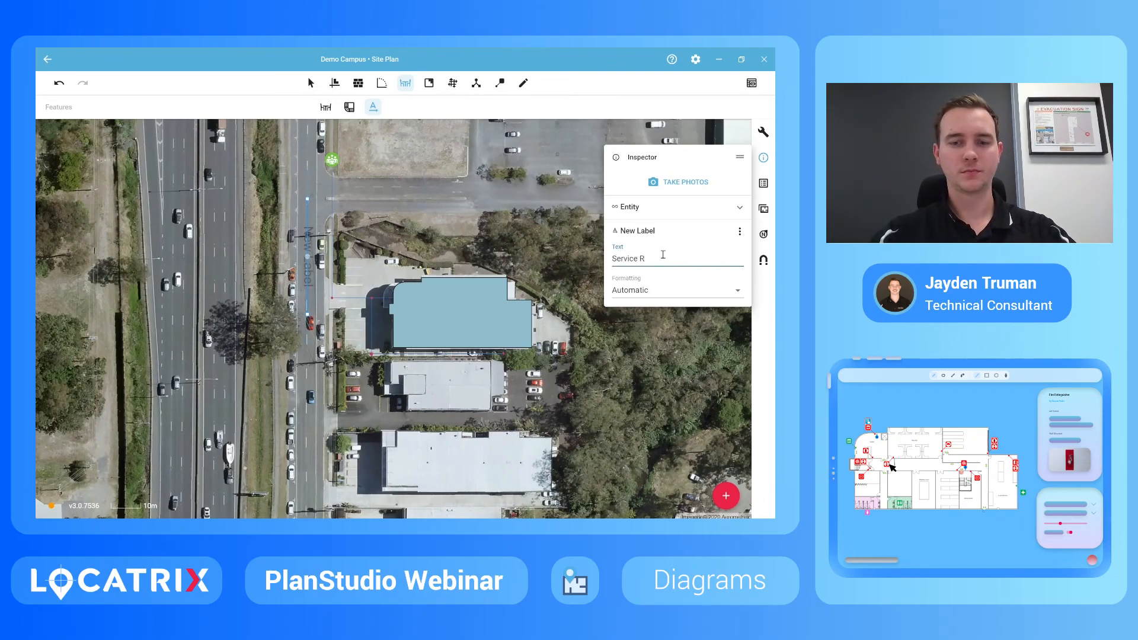
Step: Set the Service Road label to custom formatting with the colour white, and deselect it
left_click(651, 290)
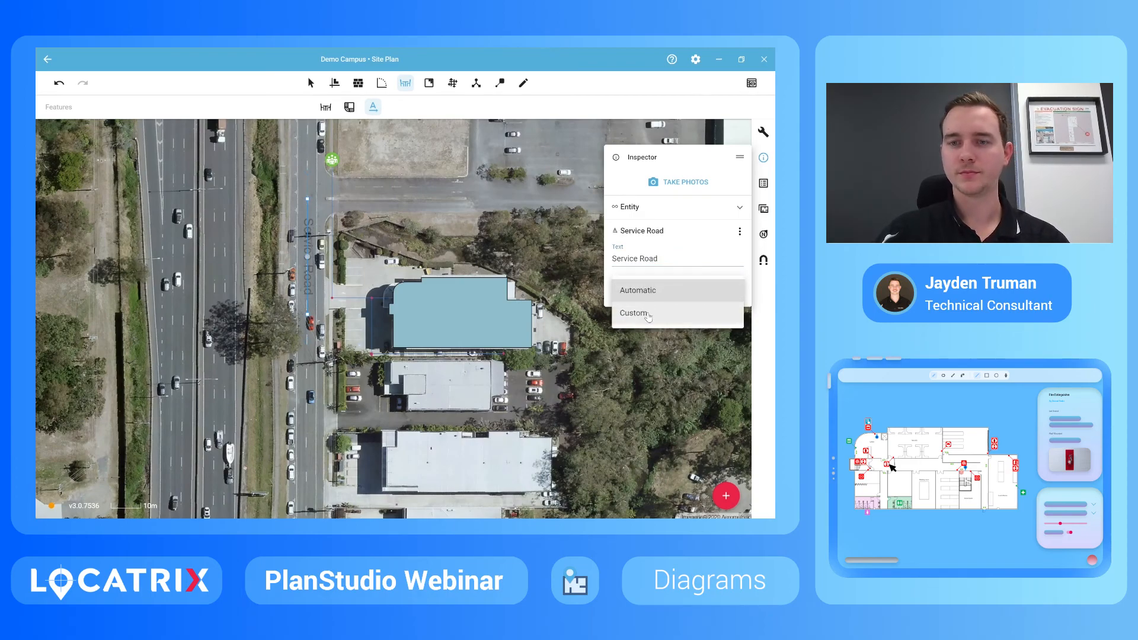
left_click(647, 314)
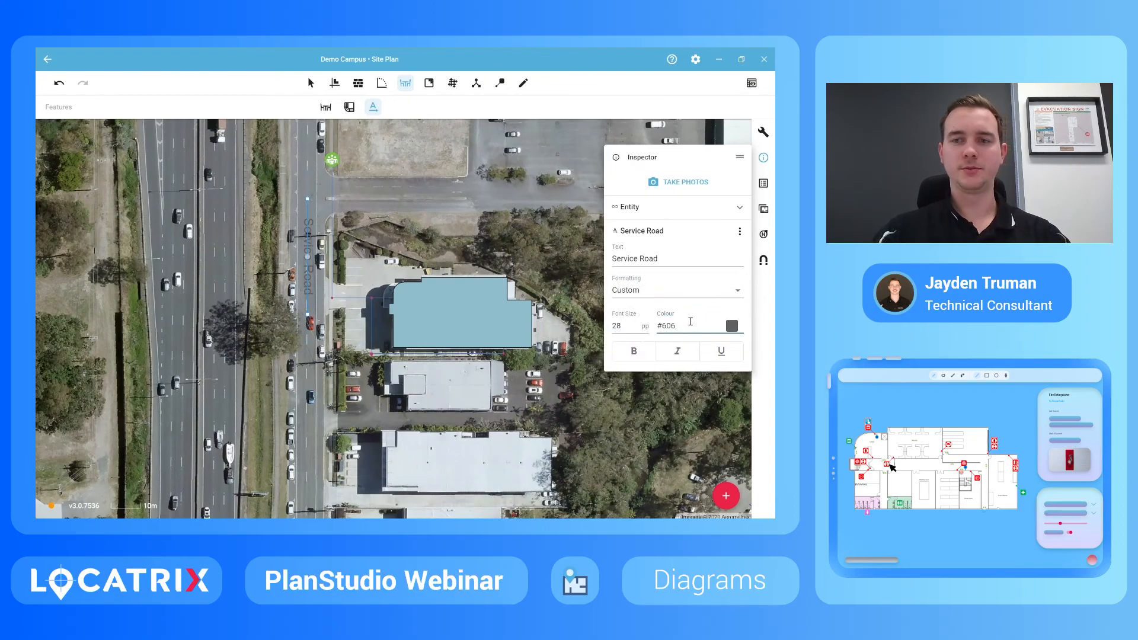
key("BackSpace")
key("BackSpace")
key("BackSpace")
key("BackSpace")
type("whi")
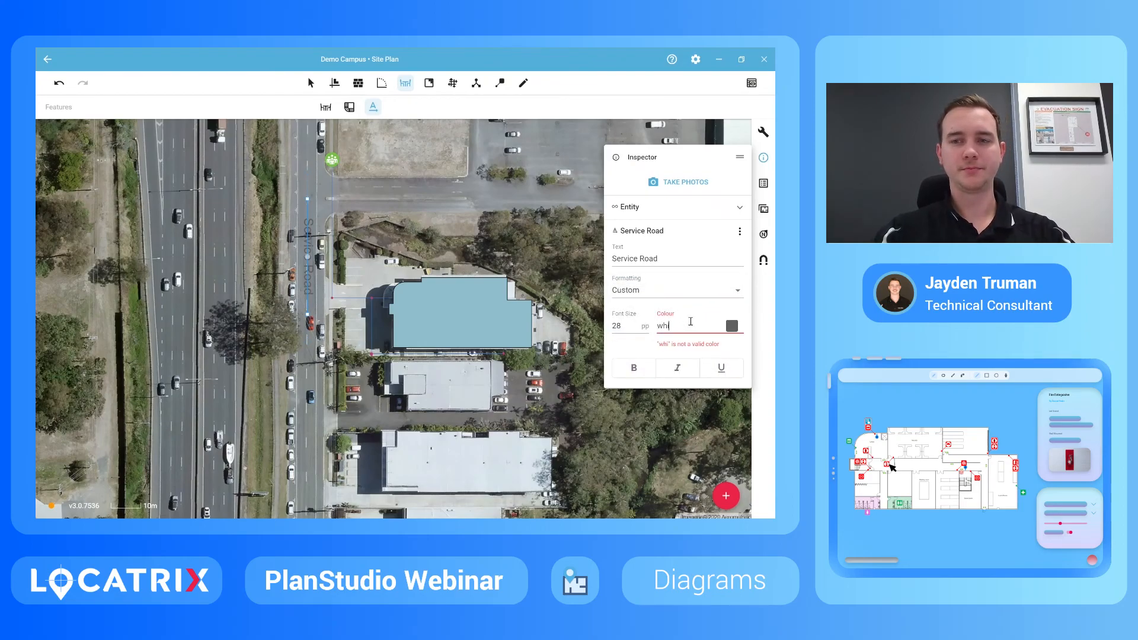
type("te")
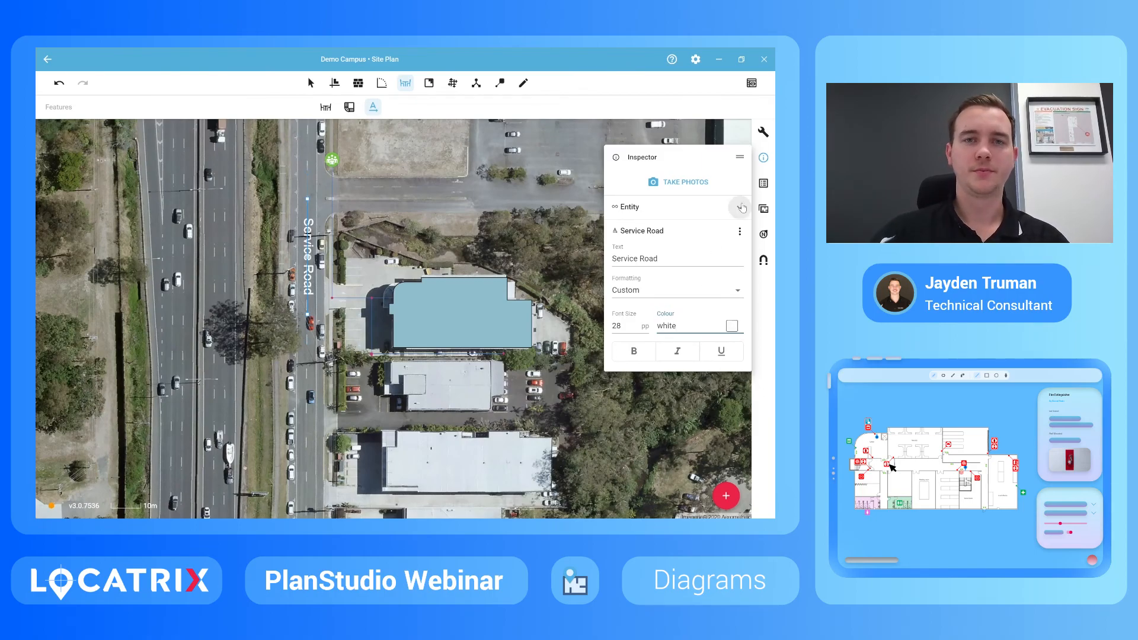
left_click(310, 83)
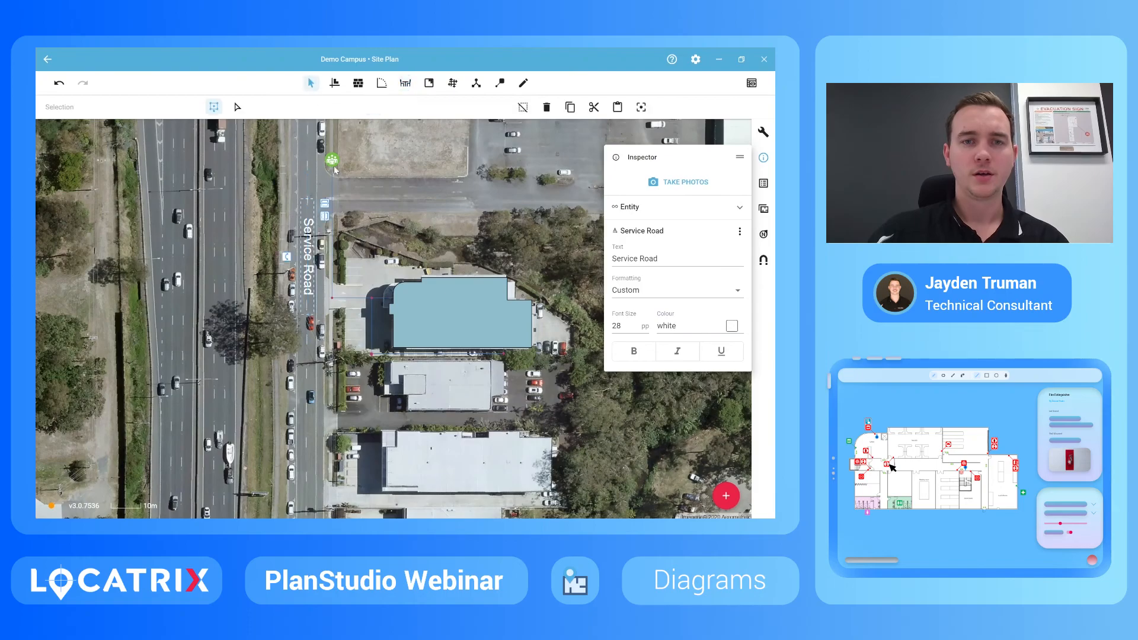
scroll(352, 235, "down", 3)
left_click(374, 226)
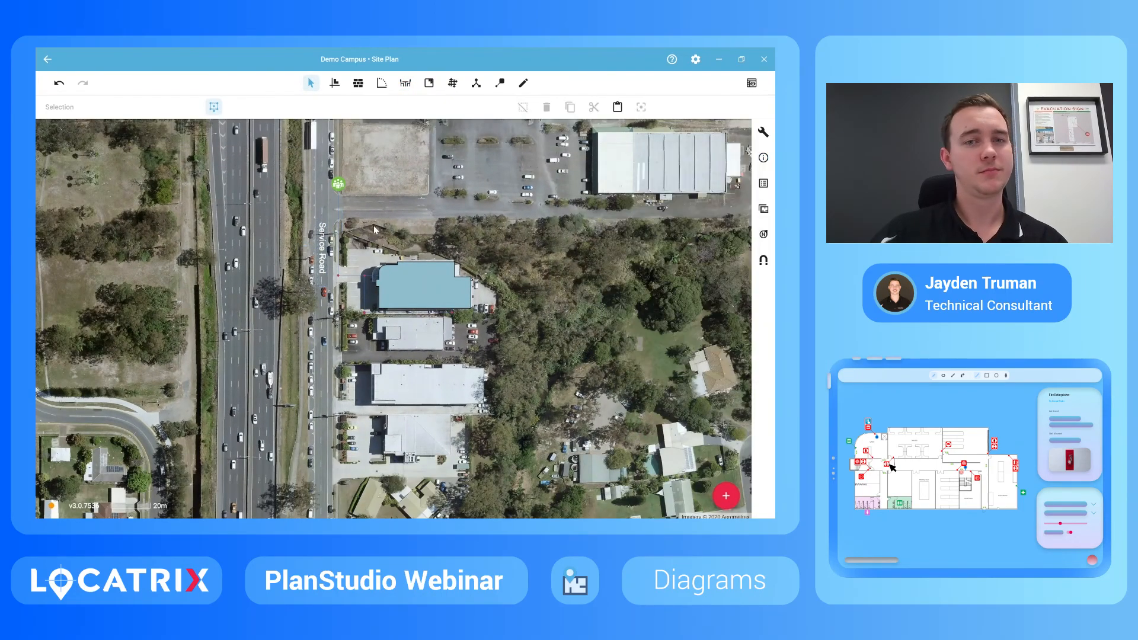
Step: Switch to the Demo Building's Ground Level plan and open its evacuation diagram preview
left_click(763, 208)
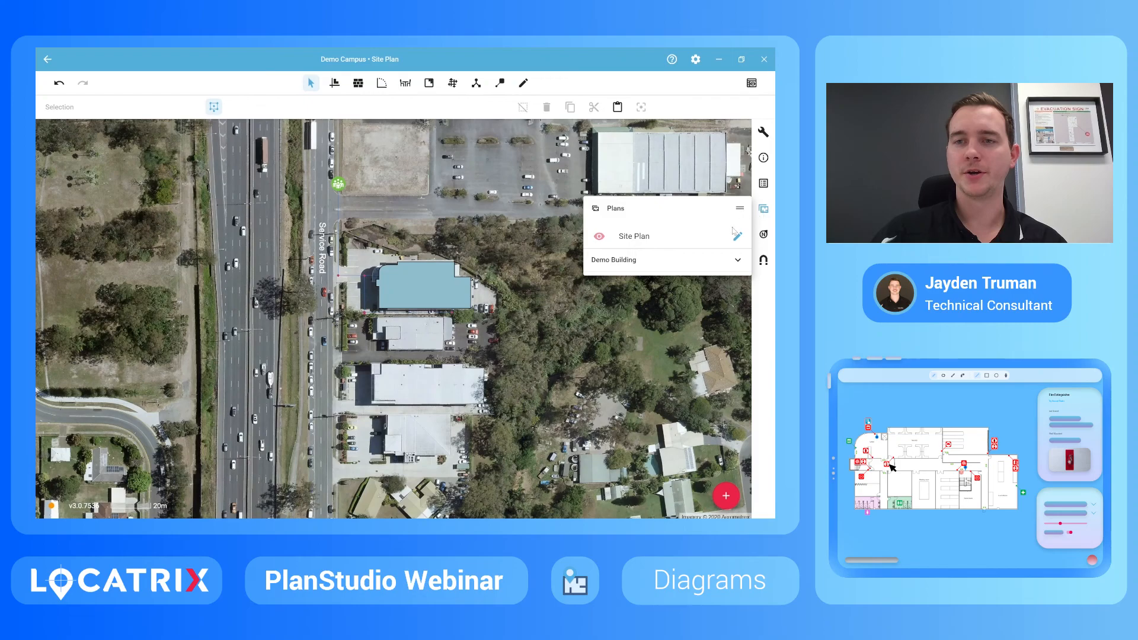
left_click(738, 261)
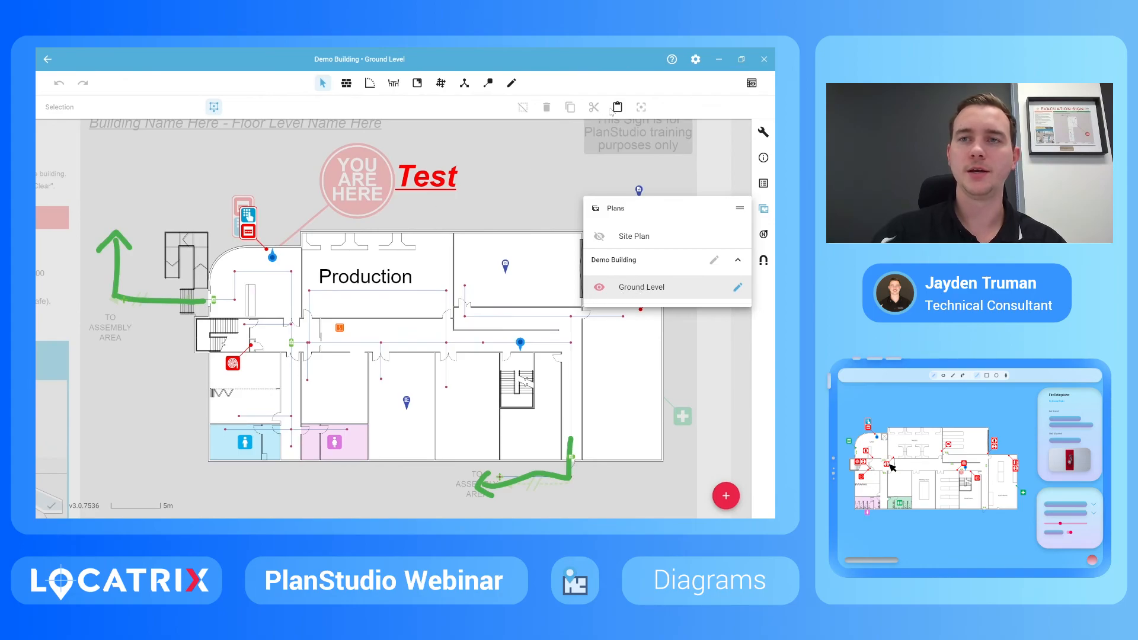
left_click(750, 84)
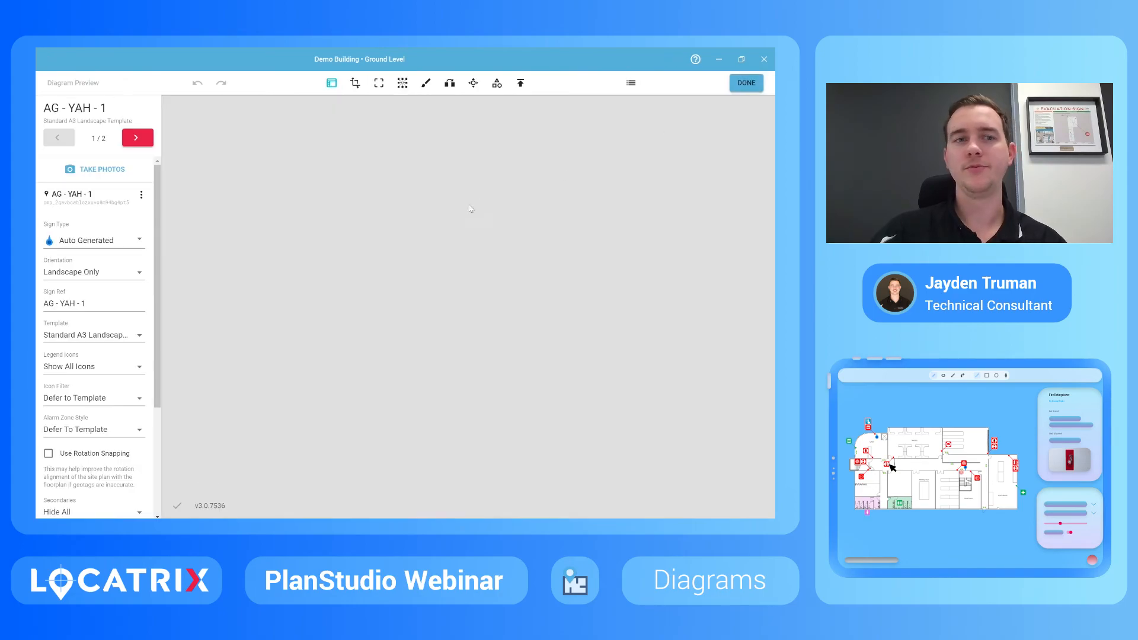